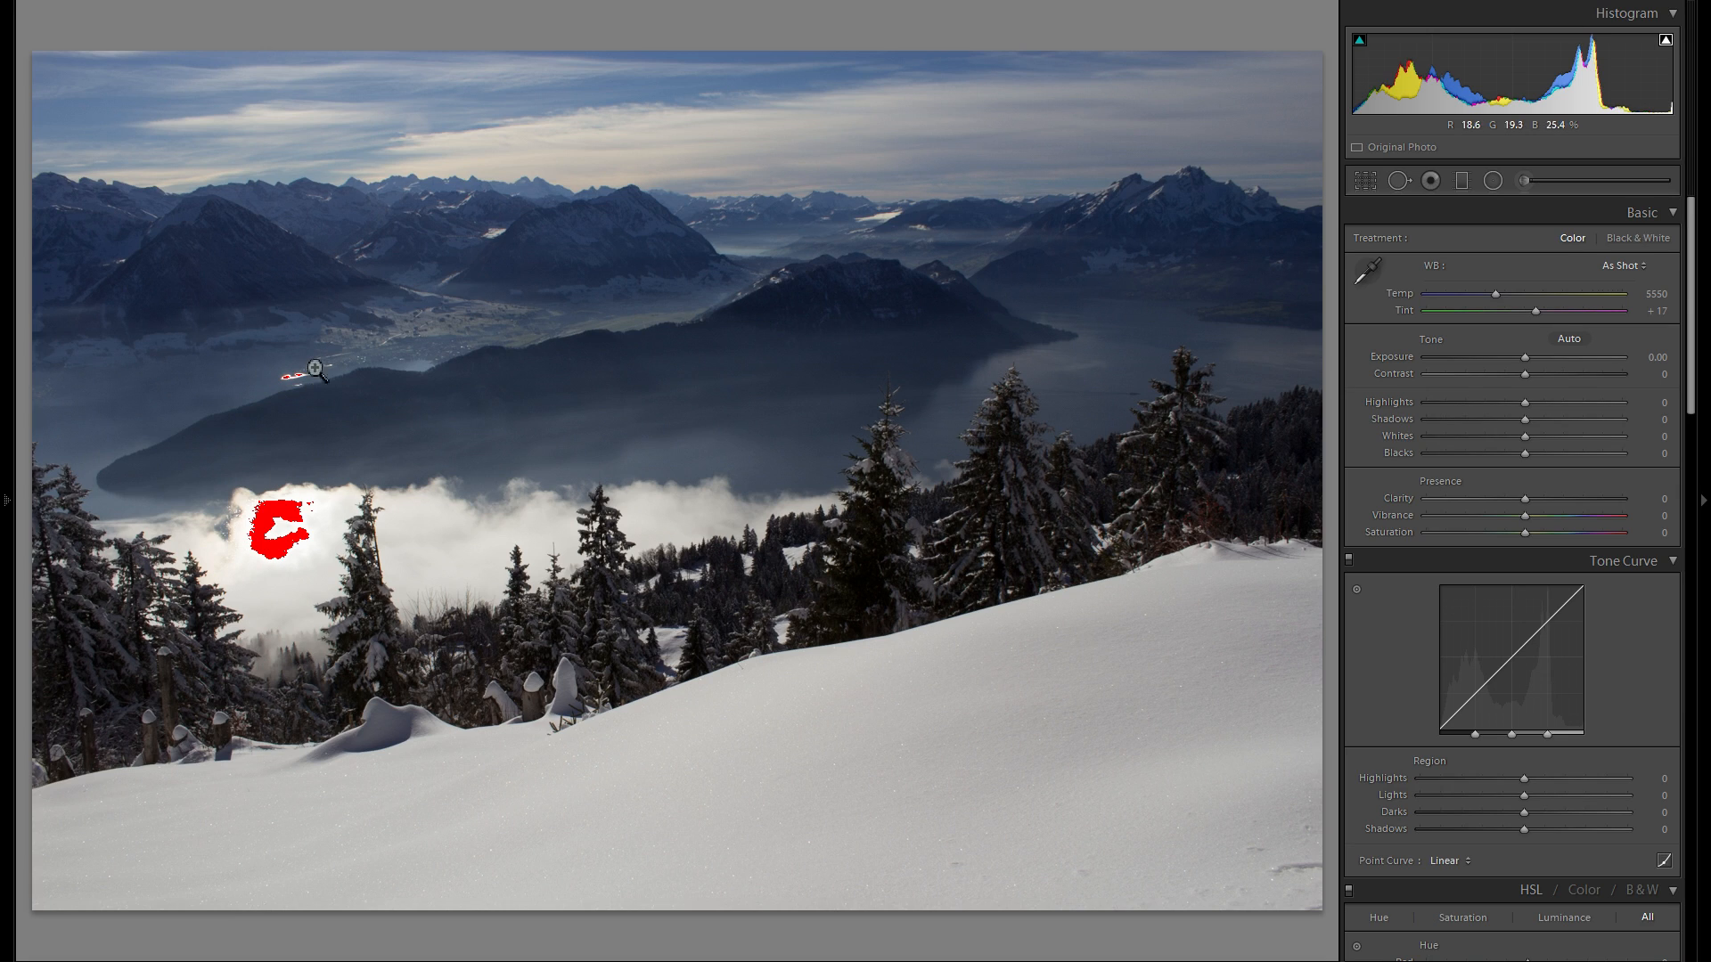
Turn off the highlight clipping overlay, raise the basic Shadows to +100 and lower Highlights to −65.
{"action": "left_click", "coordinate": [1667, 40]}
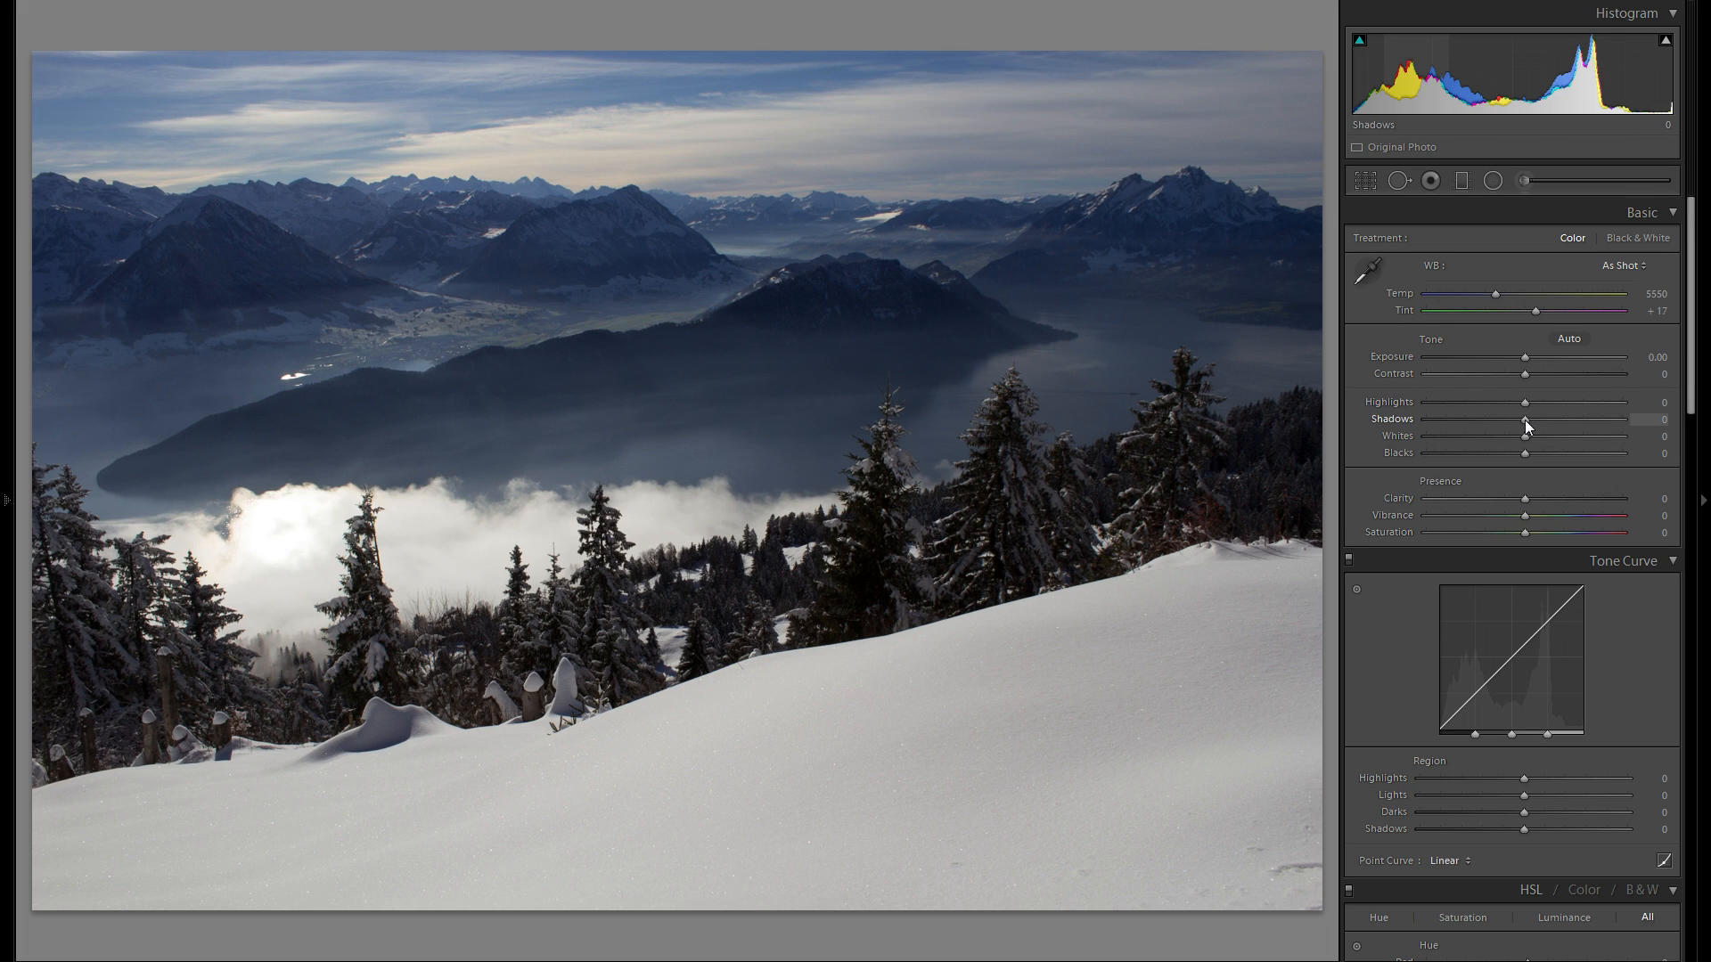
{"action": "left_click_drag", "start_coordinate": [1525, 420], "coordinate": [1704, 437]}
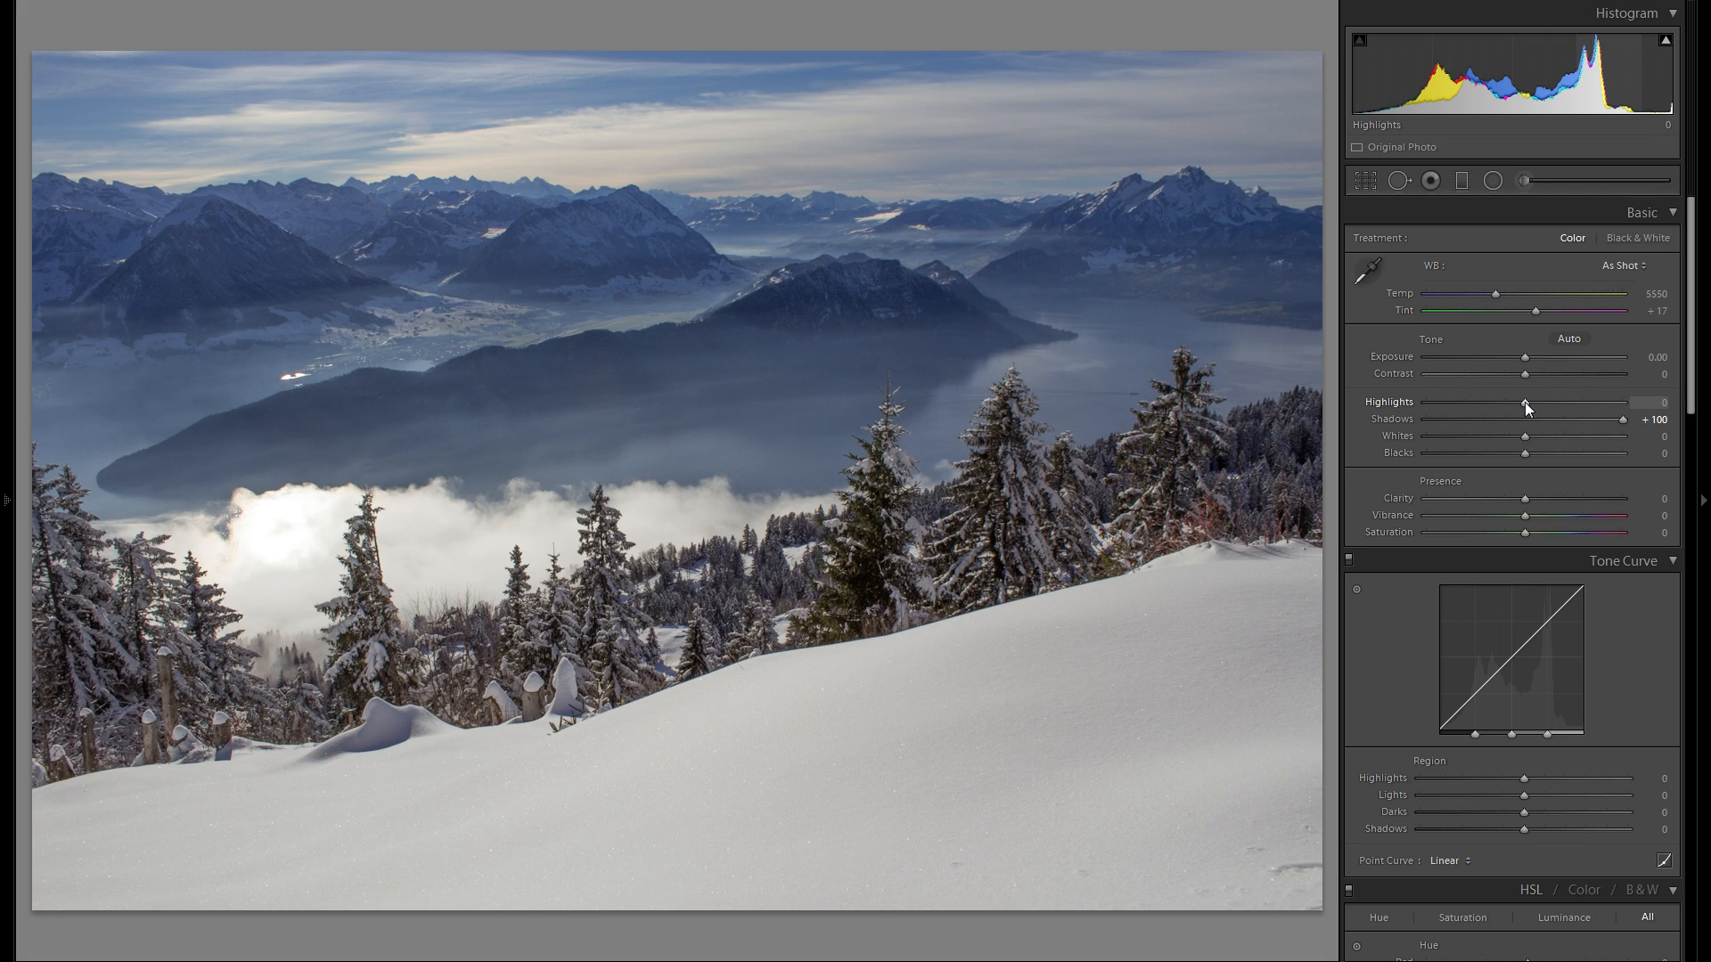
{"action": "left_click_drag", "start_coordinate": [1522, 404], "coordinate": [1459, 403]}
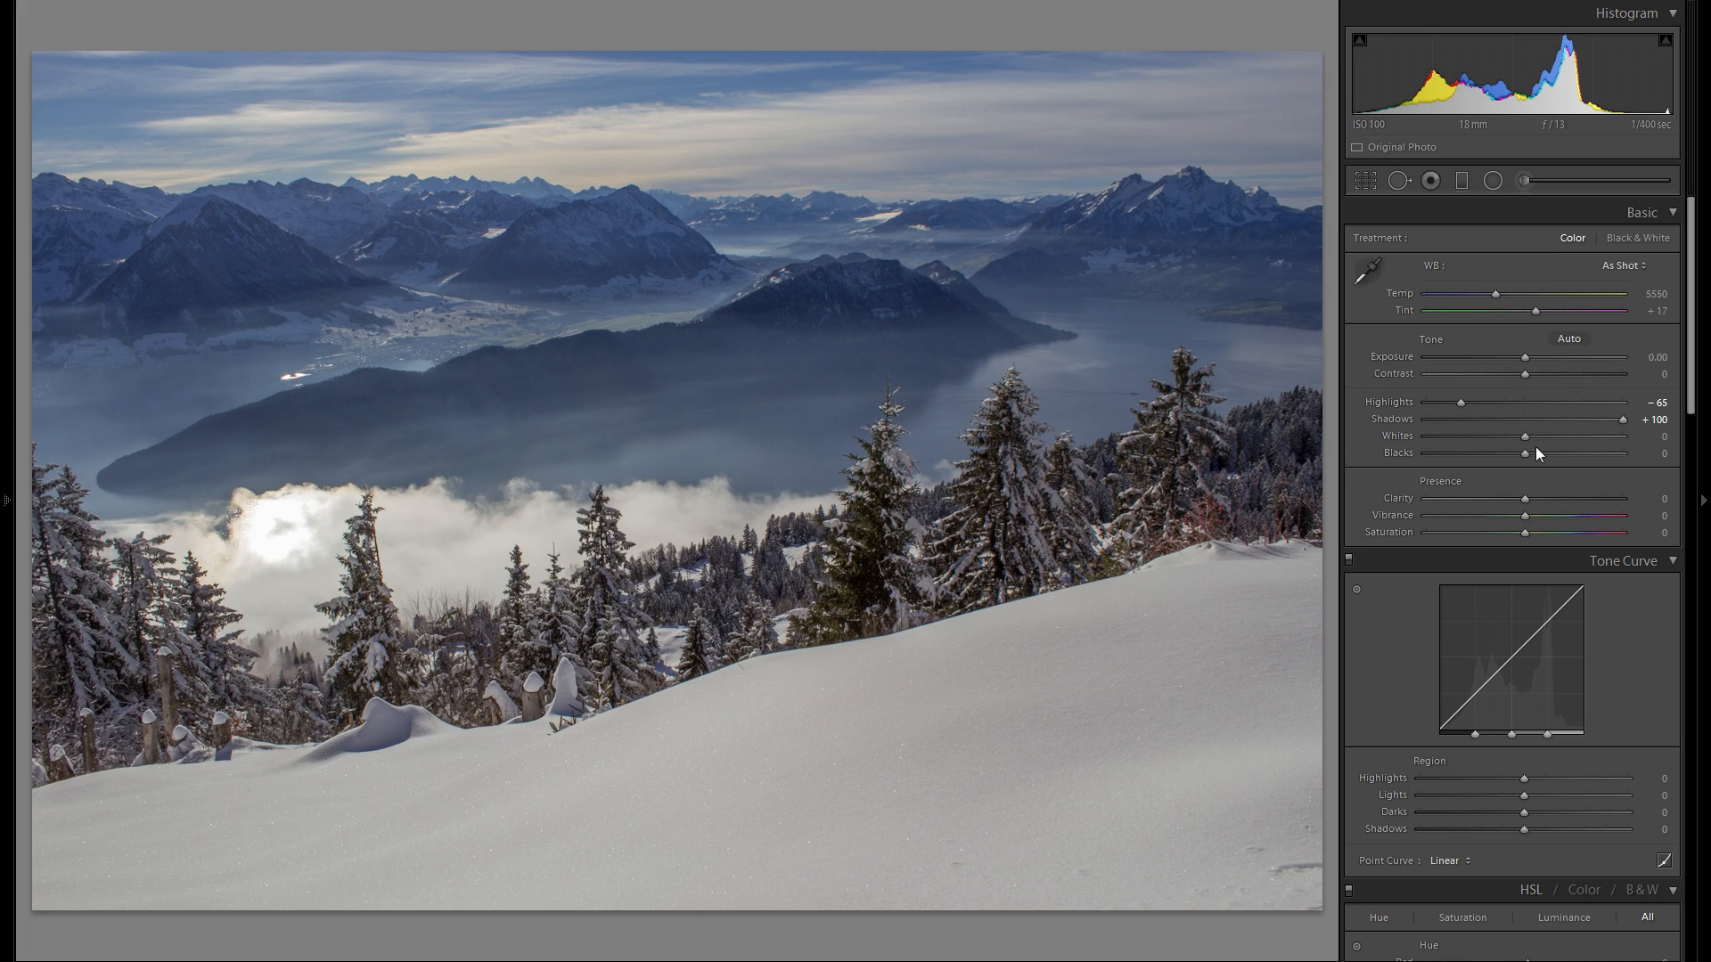
Set Whites to +57, resetting the first adjustment along the way.
{"action": "left_click_drag", "start_coordinate": [1524, 439], "coordinate": [1581, 446]}
{"action": "key", "text": "alt"}
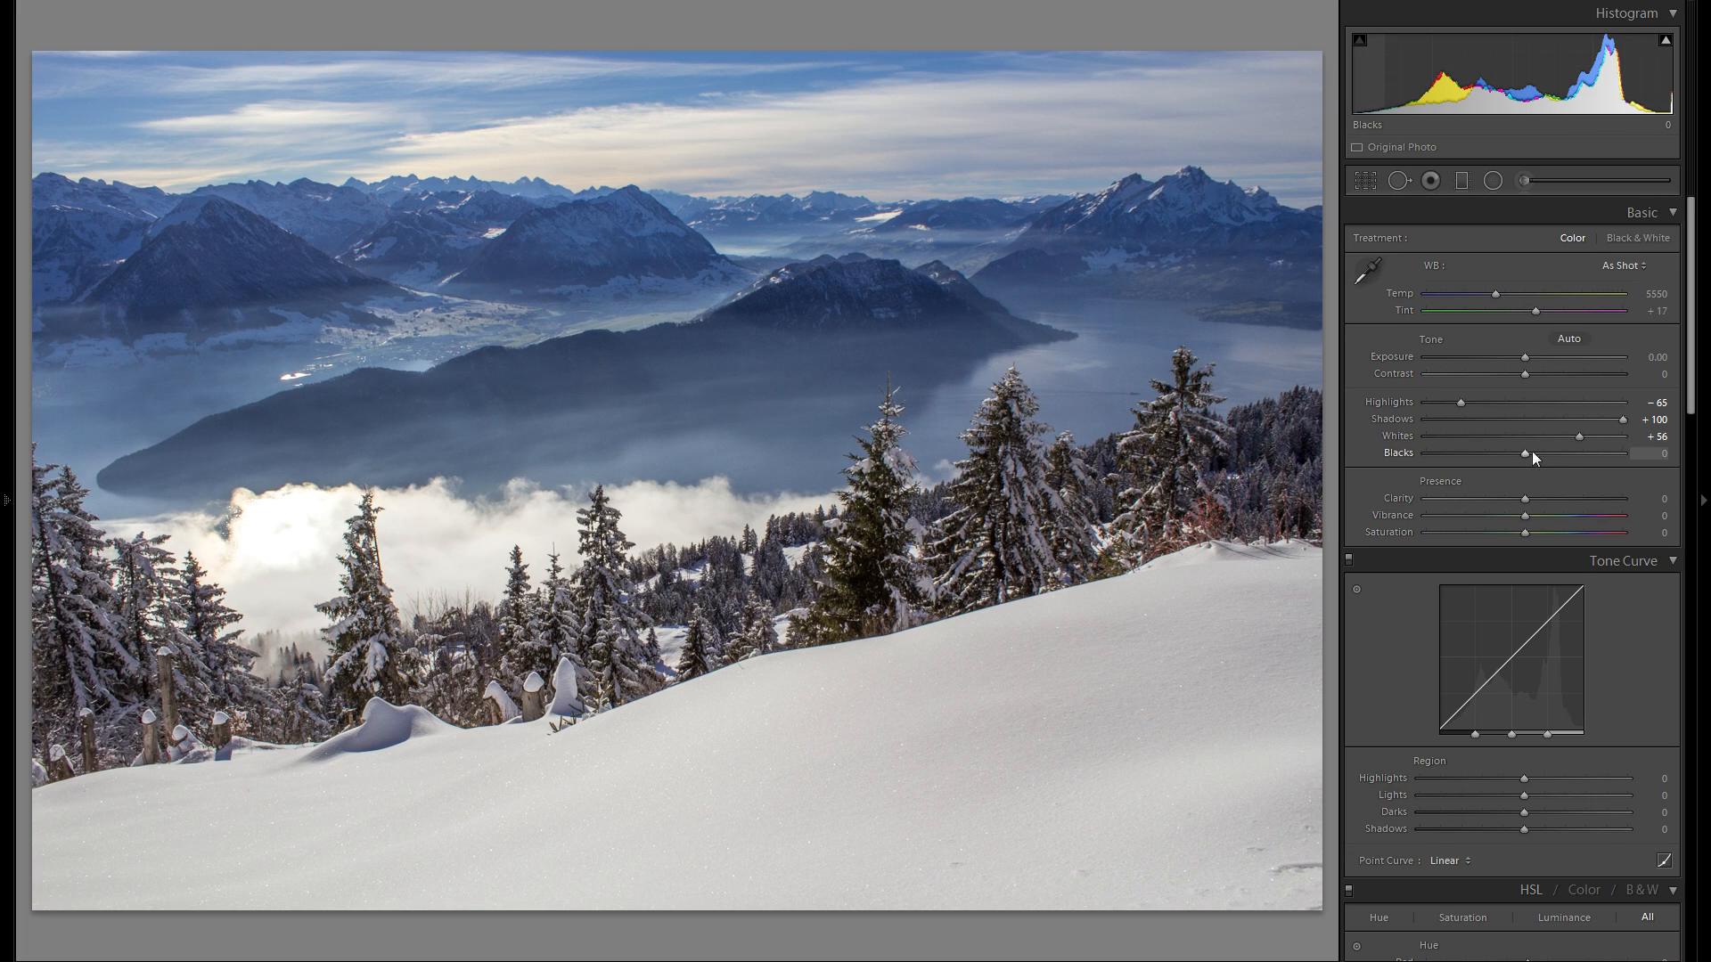
{"action": "double_click", "coordinate": [1404, 437]}
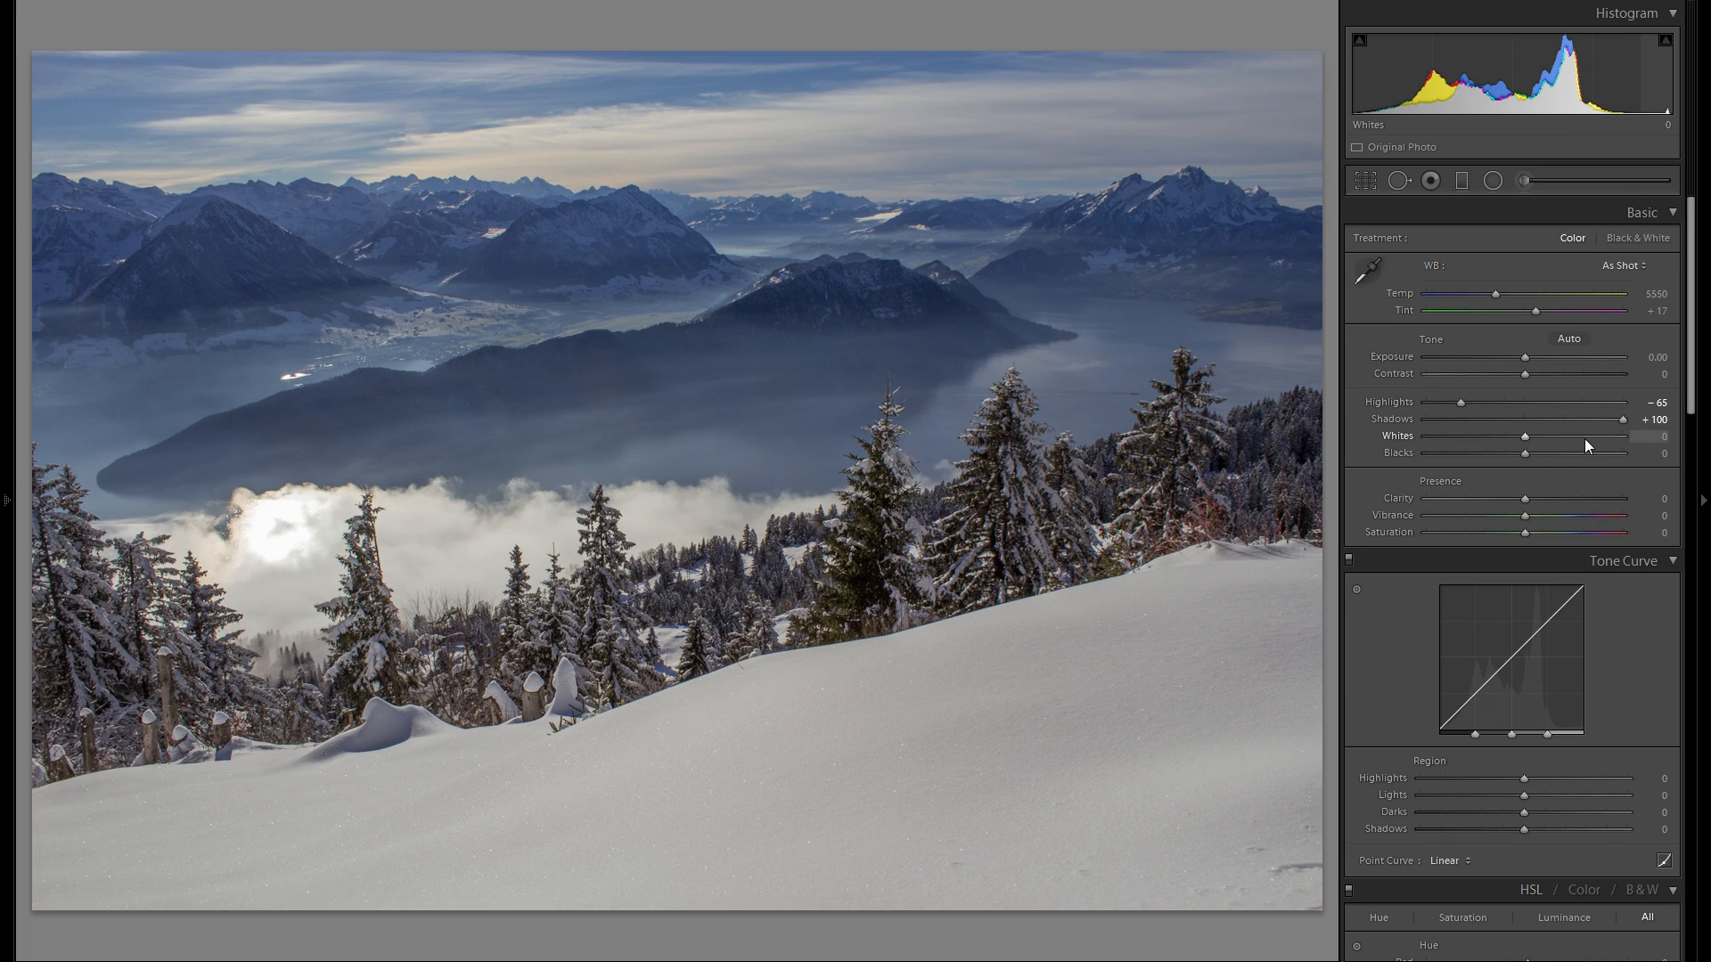
{"action": "left_click", "coordinate": [1583, 437]}
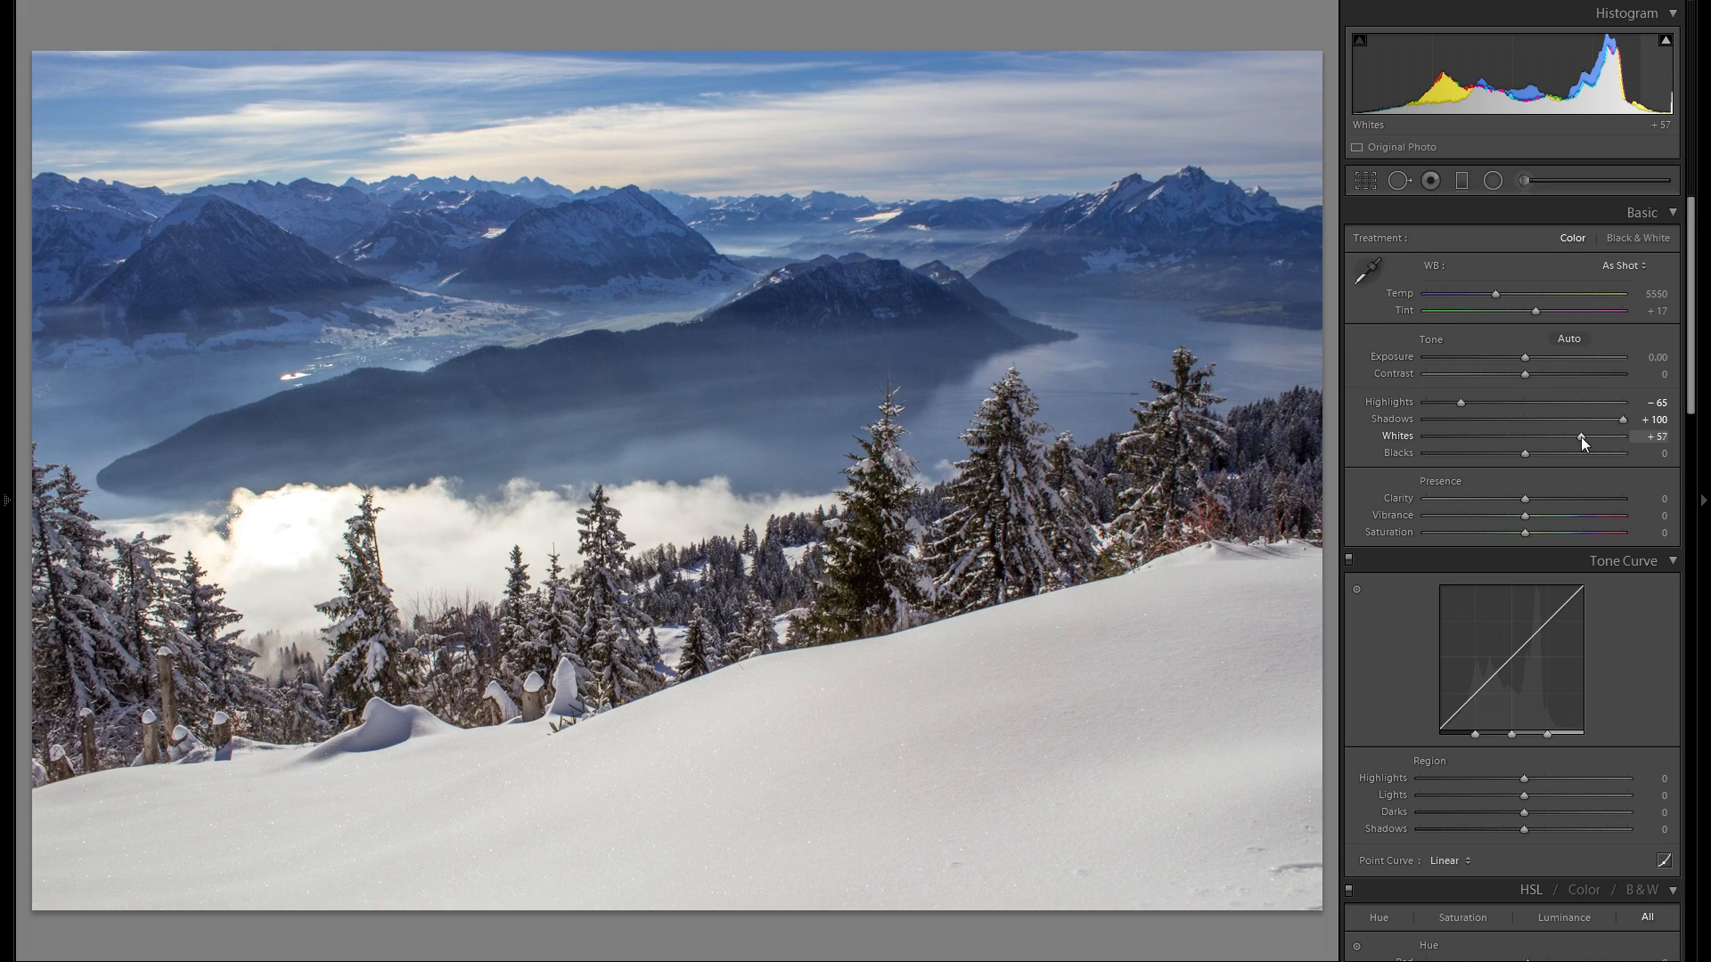
Try Blacks at −66 and settle on +30.
{"action": "left_click", "coordinate": [1525, 454], "text": "alt"}
{"action": "left_click_drag", "start_coordinate": [1527, 459], "coordinate": [1460, 458]}
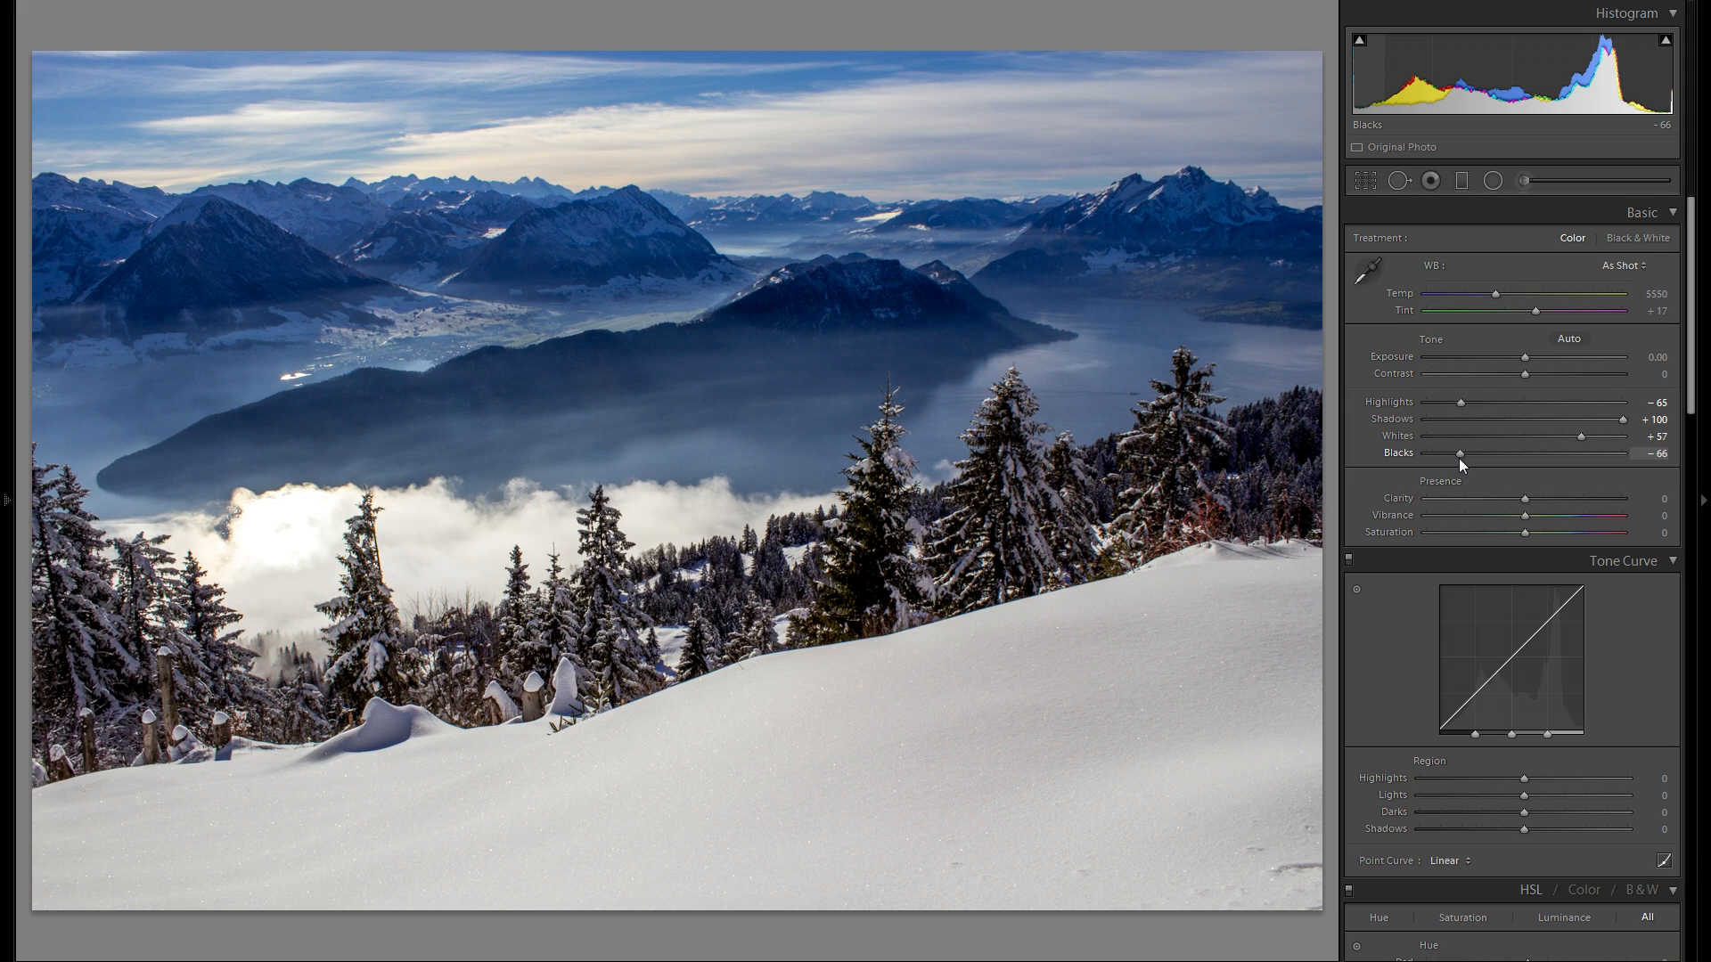
{"action": "left_click_drag", "start_coordinate": [1459, 458], "coordinate": [1554, 455]}
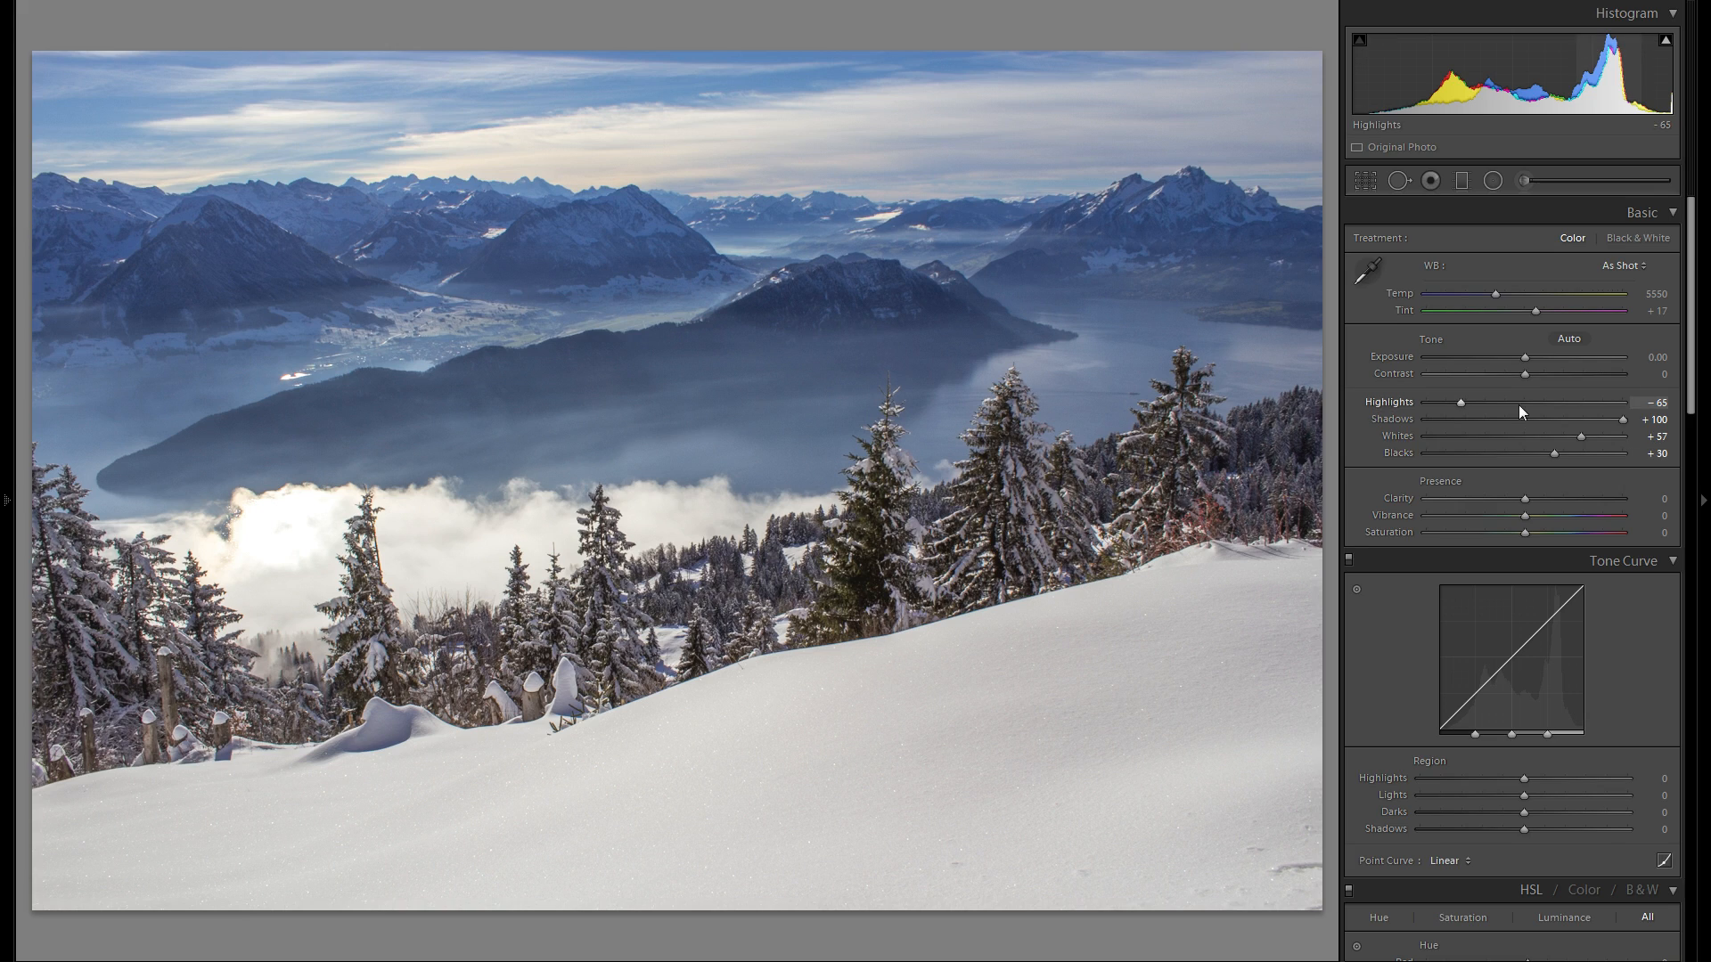
Try Contrast at −61 and +44, and reset it to its default.
{"action": "left_click_drag", "start_coordinate": [1524, 374], "coordinate": [1469, 380]}
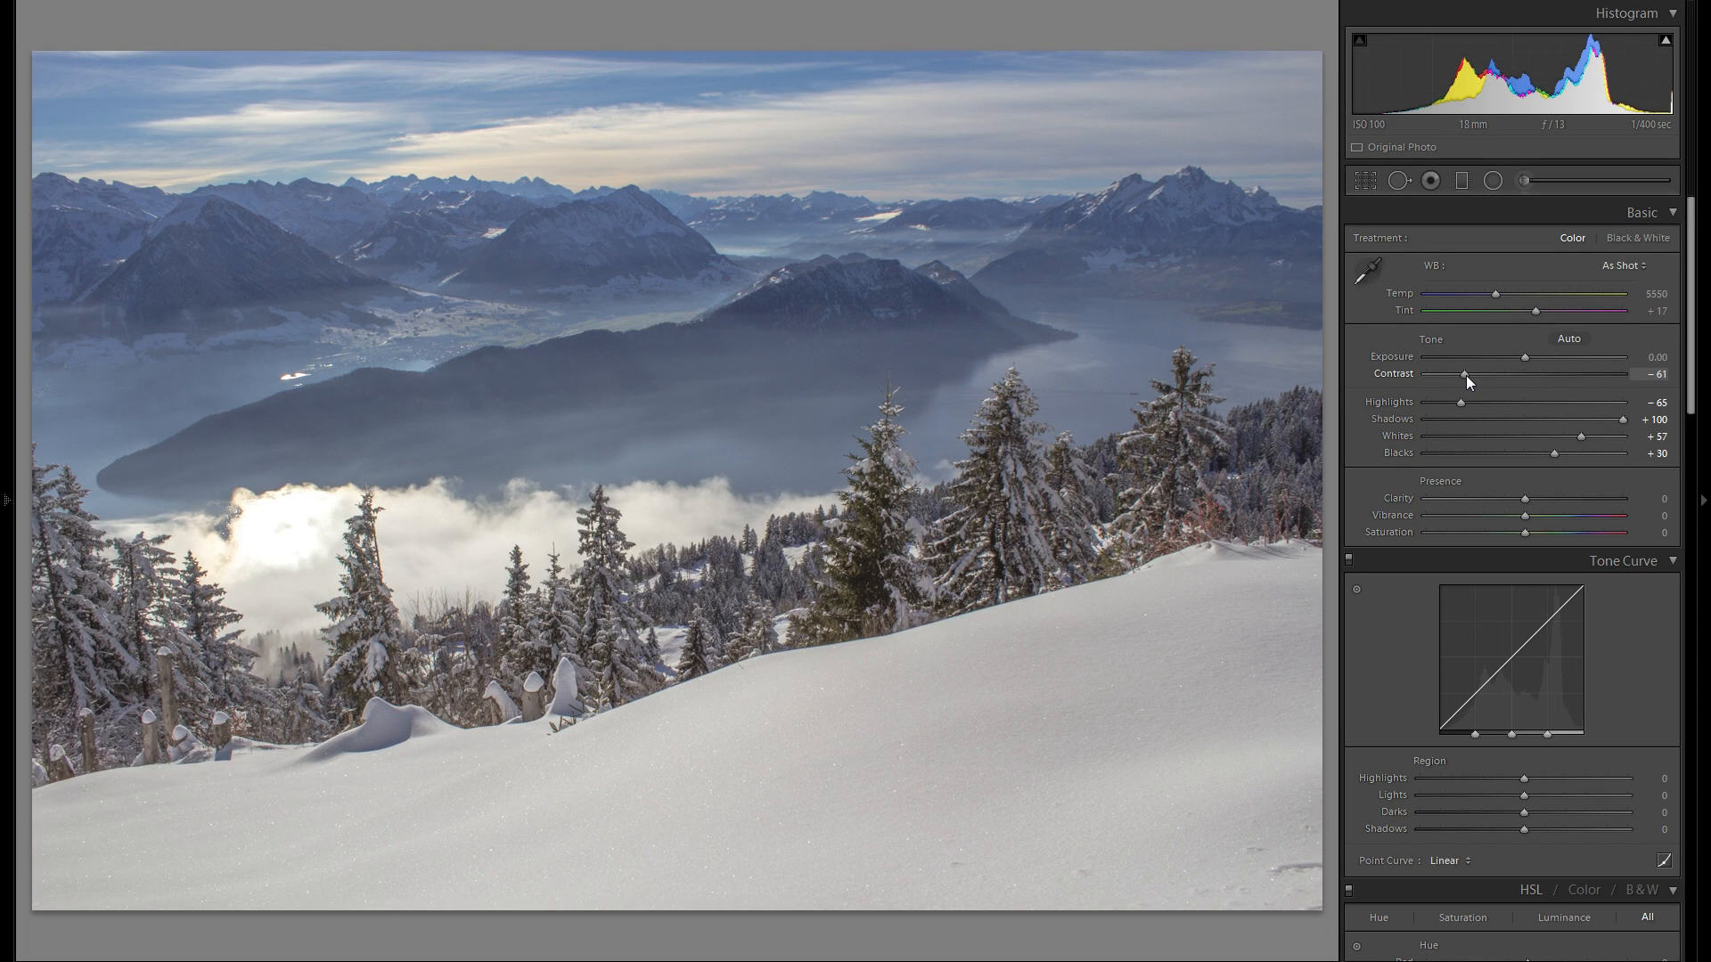
{"action": "left_click_drag", "start_coordinate": [1466, 376], "coordinate": [1569, 380]}
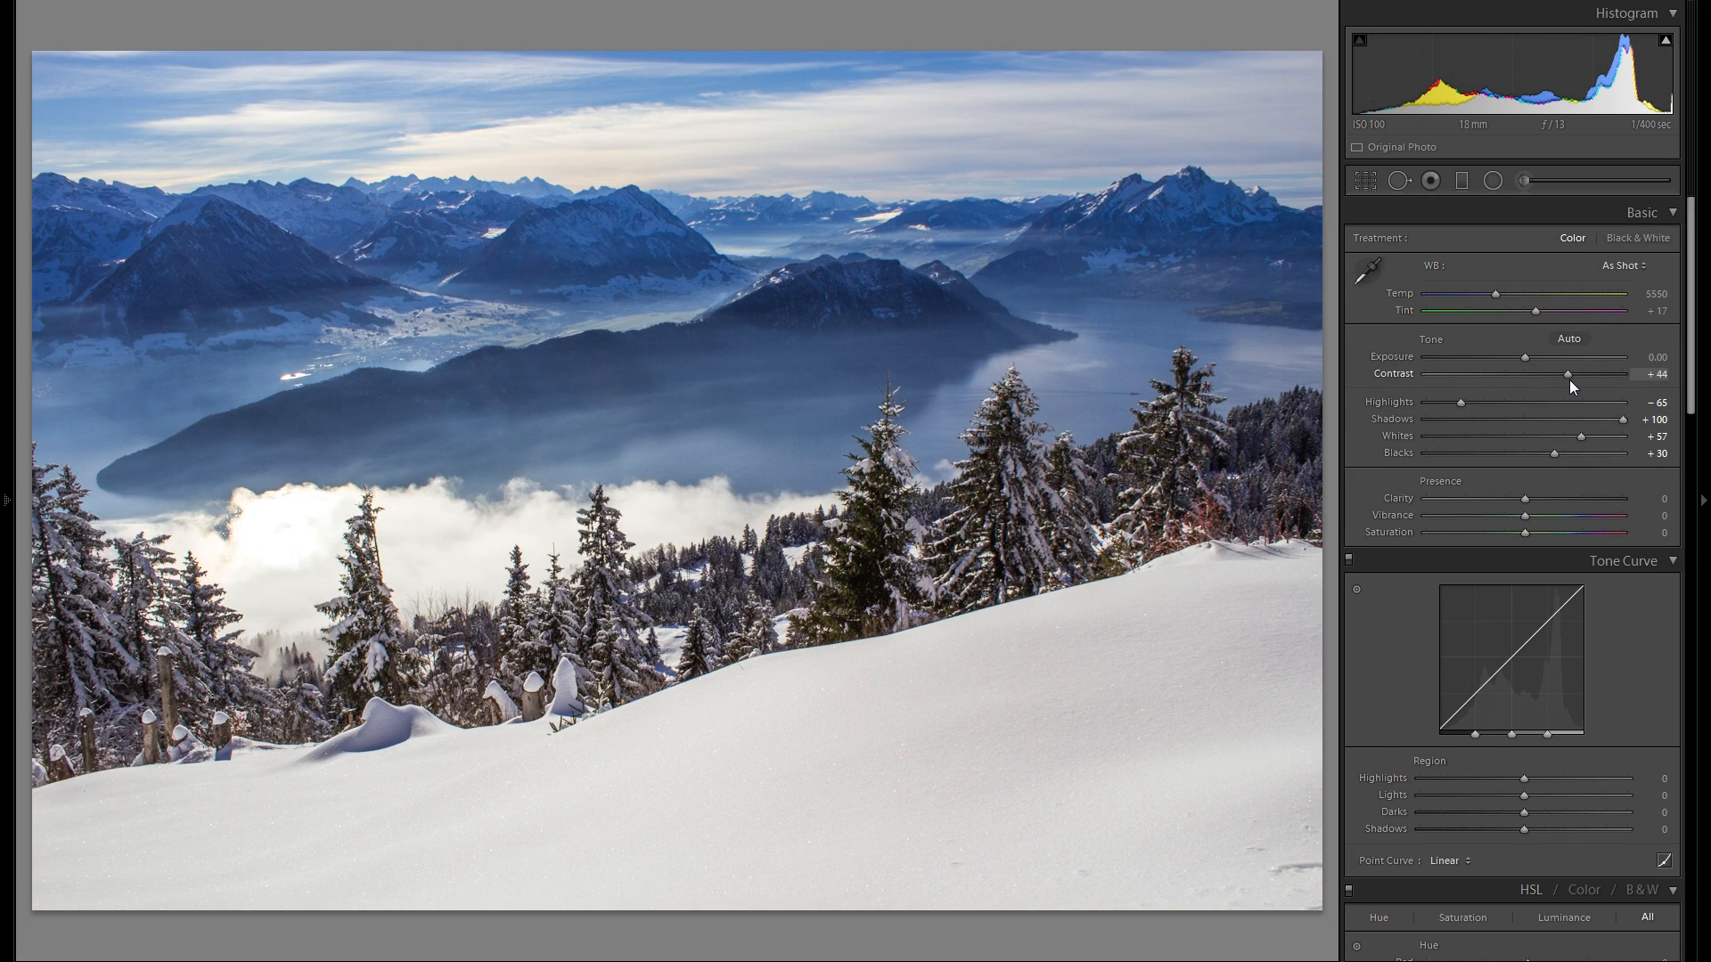
{"action": "double_click", "coordinate": [1398, 376]}
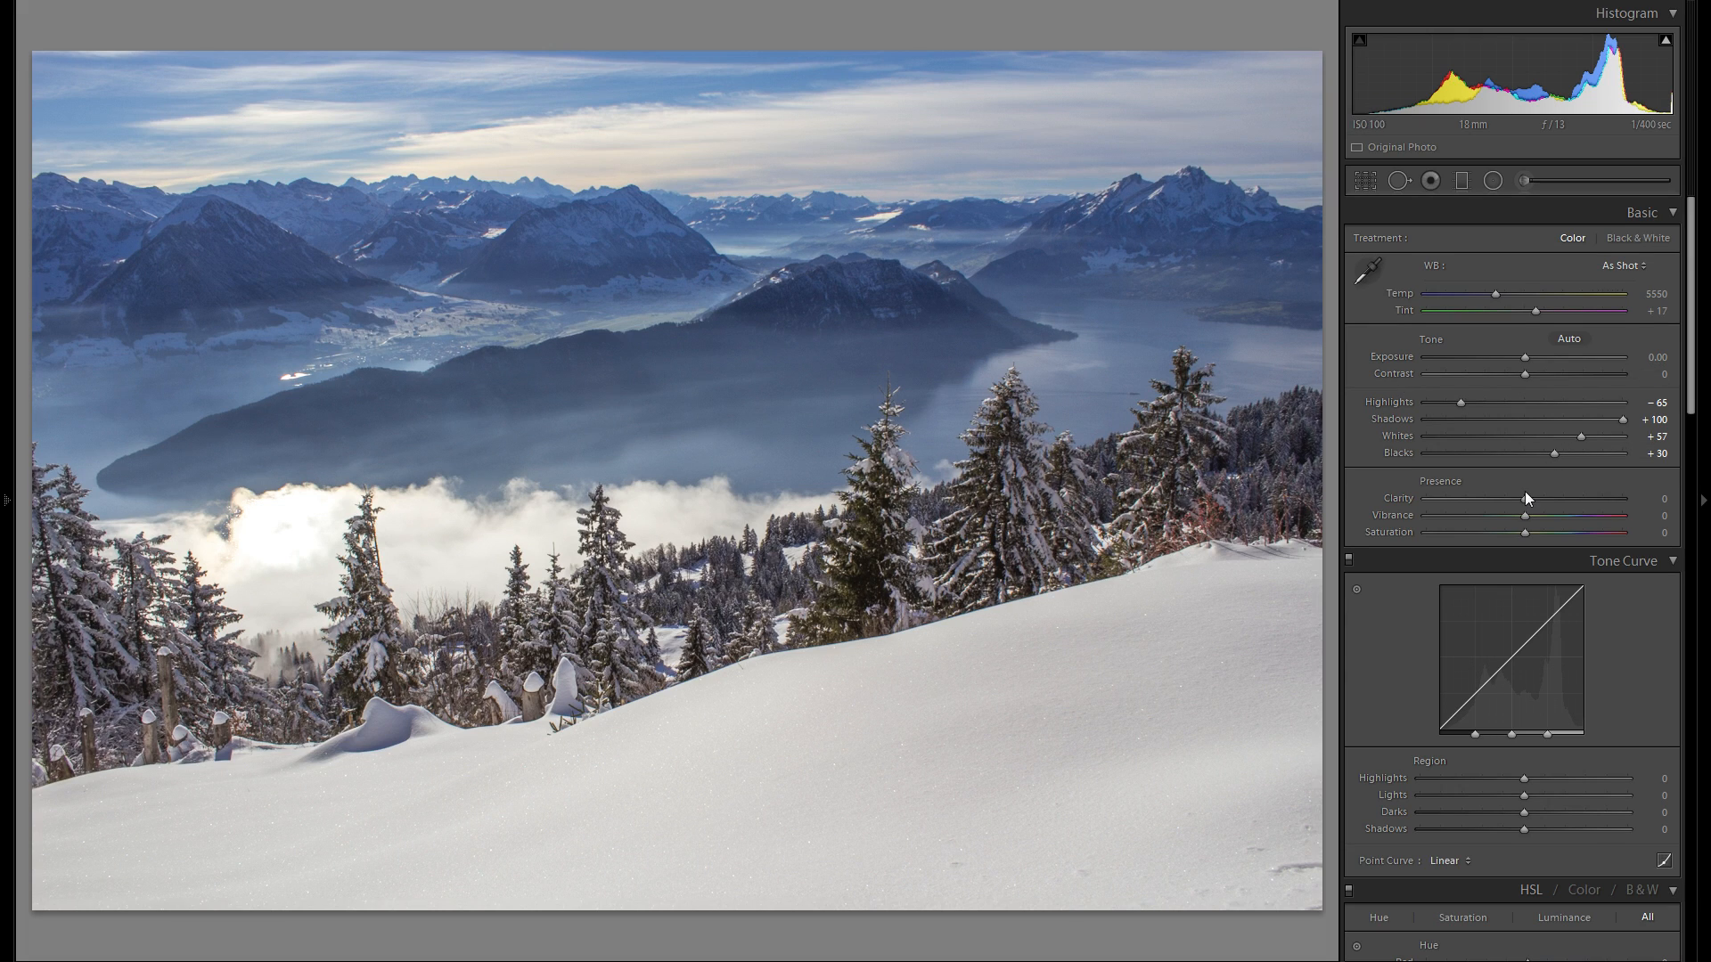
Try strong positive and negative Clarity between +60 and −57, and reset it to its default.
{"action": "left_click_drag", "start_coordinate": [1526, 496], "coordinate": [1585, 494]}
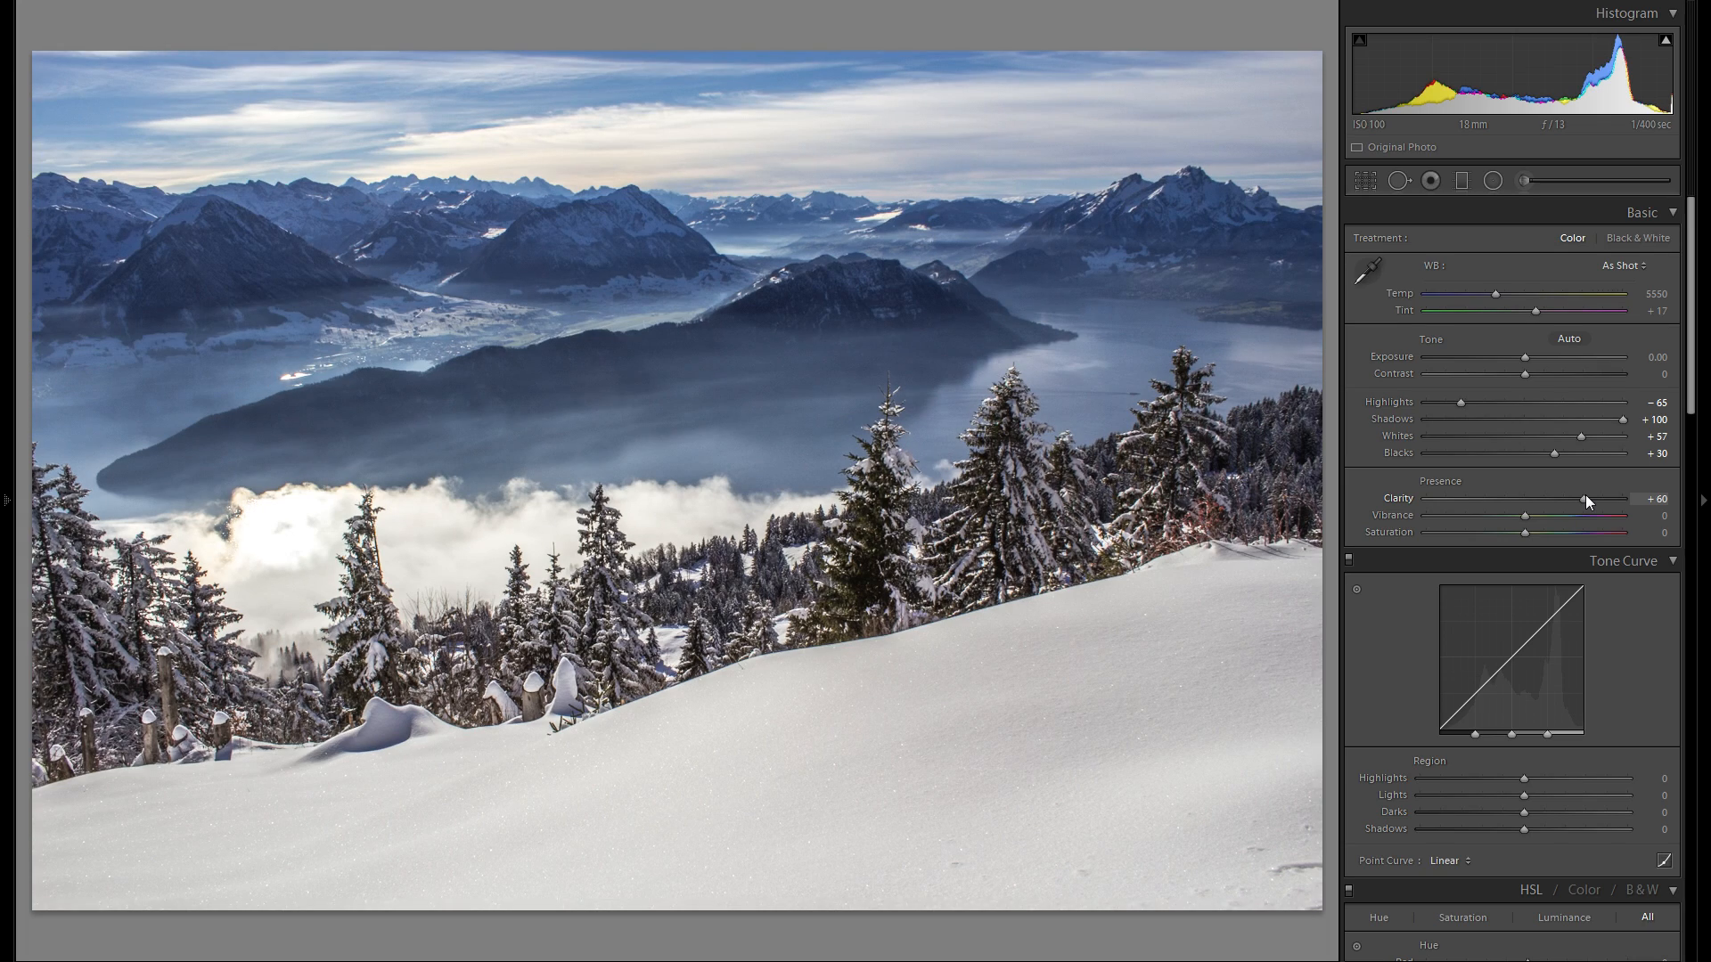
{"action": "left_click_drag", "start_coordinate": [1585, 495], "coordinate": [1468, 485]}
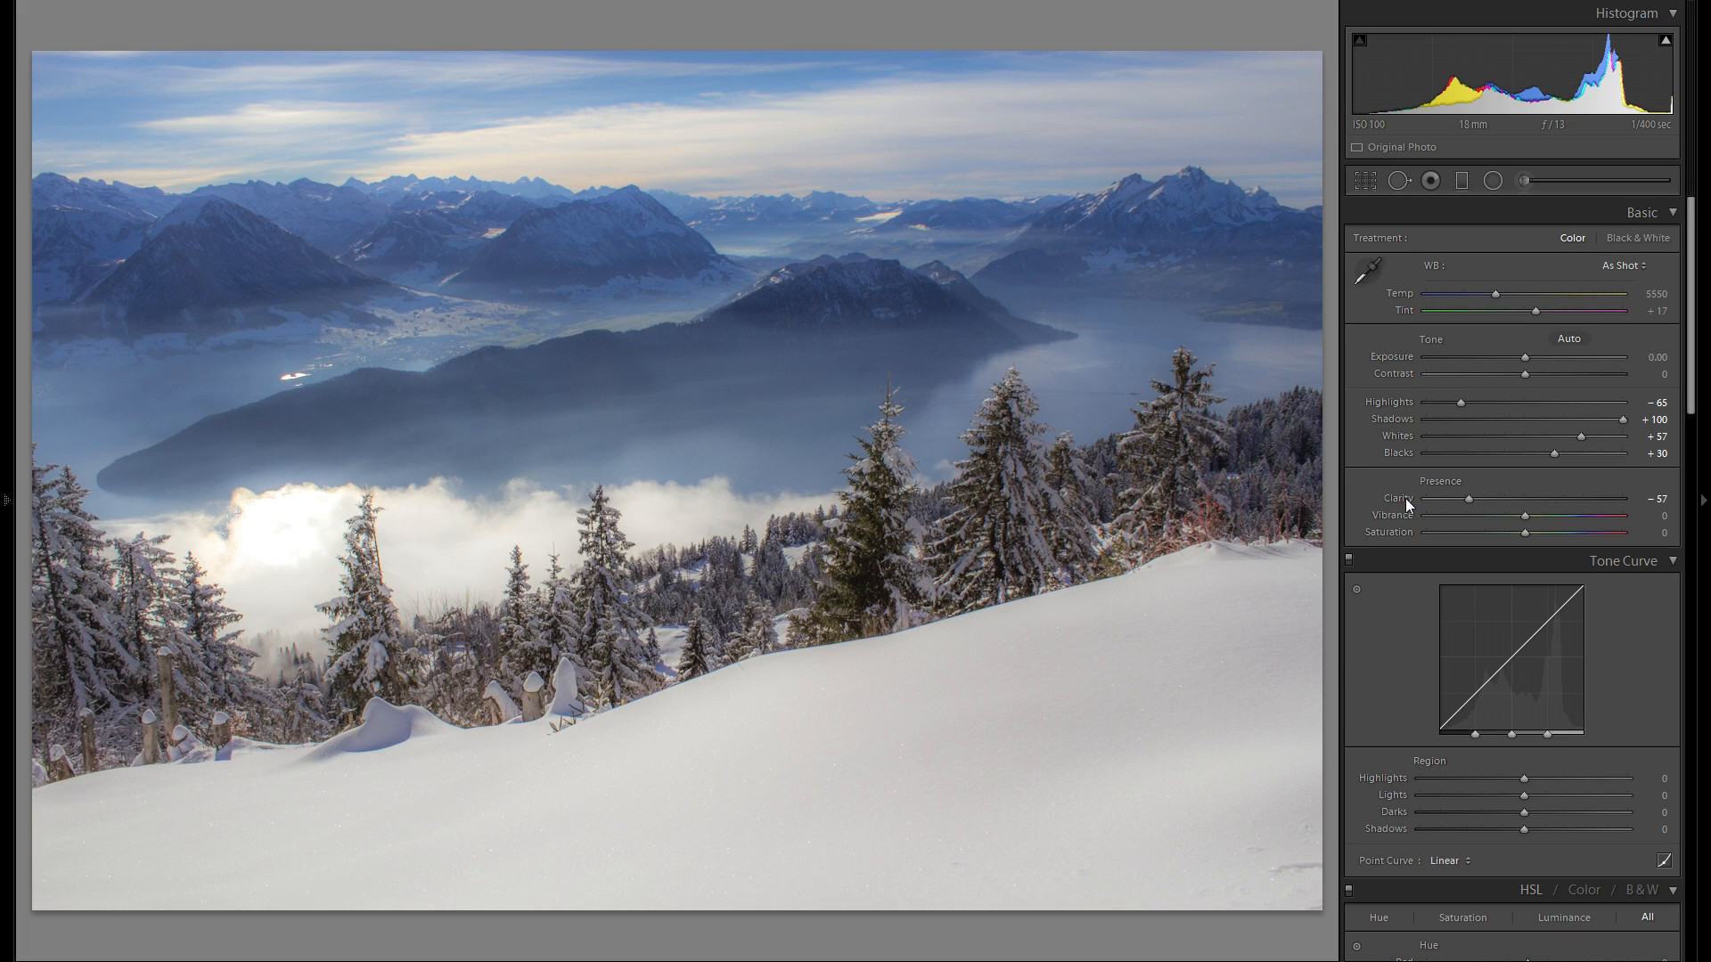
{"action": "left_click_drag", "start_coordinate": [1404, 499], "coordinate": [1586, 495]}
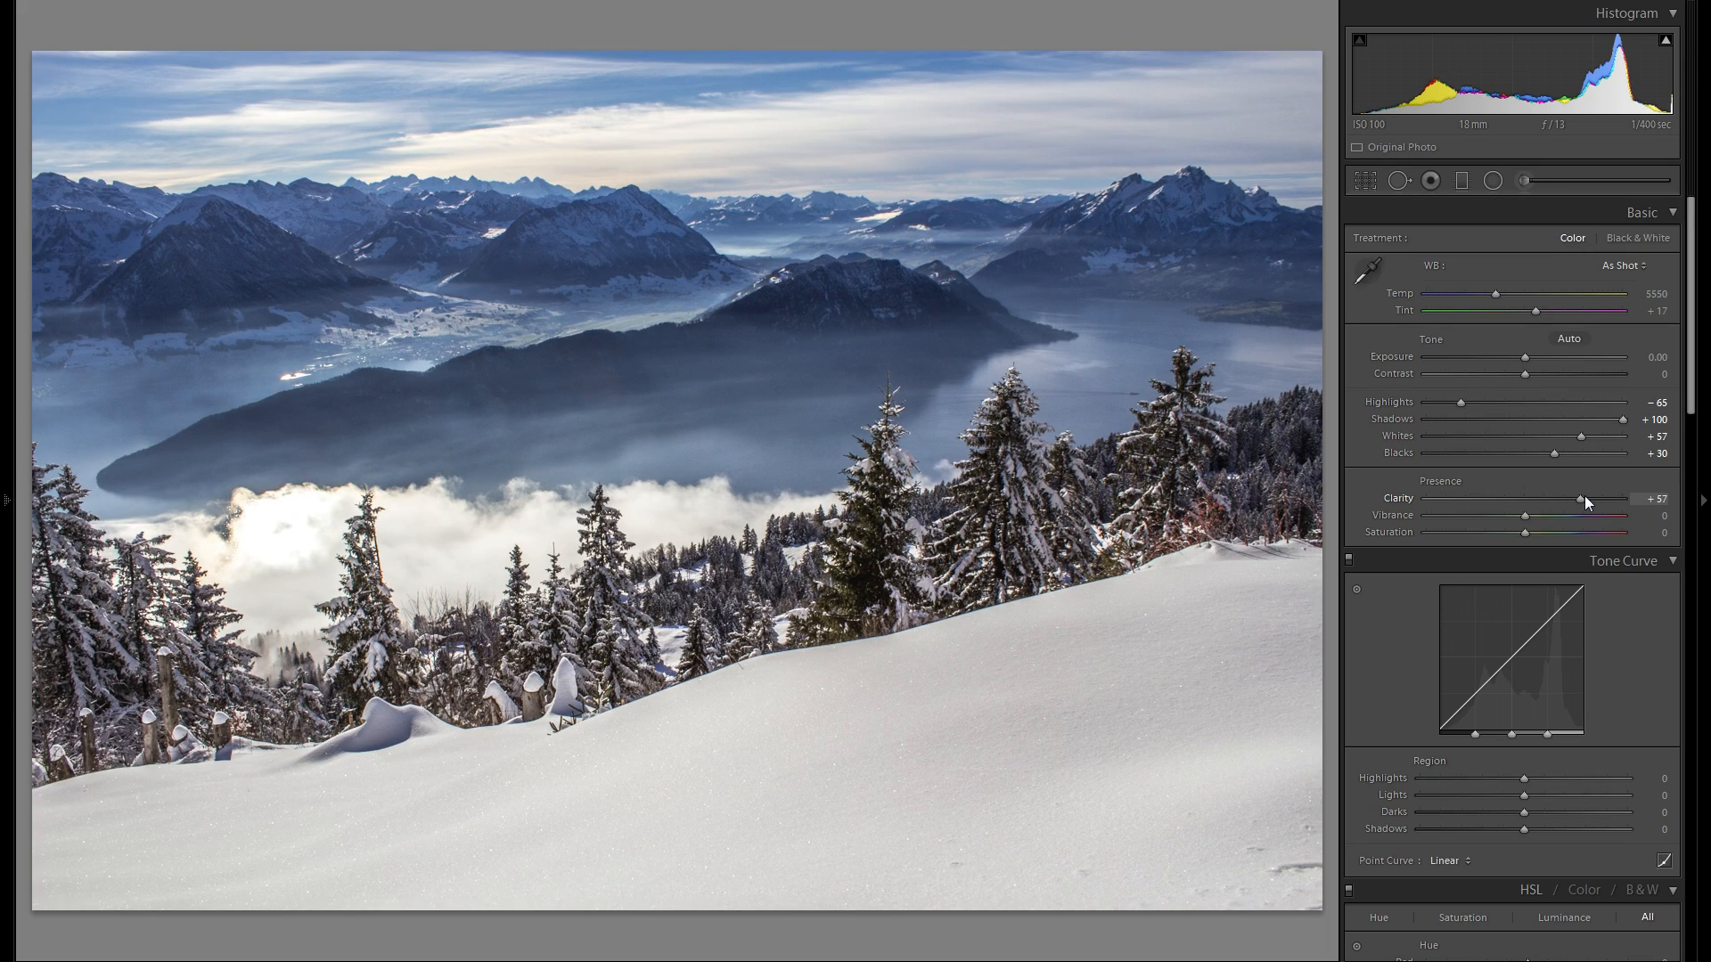
{"action": "mouse_move", "coordinate": [1543, 505]}
{"action": "left_mouse_down"}
{"action": "mouse_move", "coordinate": [1488, 506]}
{"action": "mouse_move", "coordinate": [1525, 512]}
{"action": "left_mouse_up"}
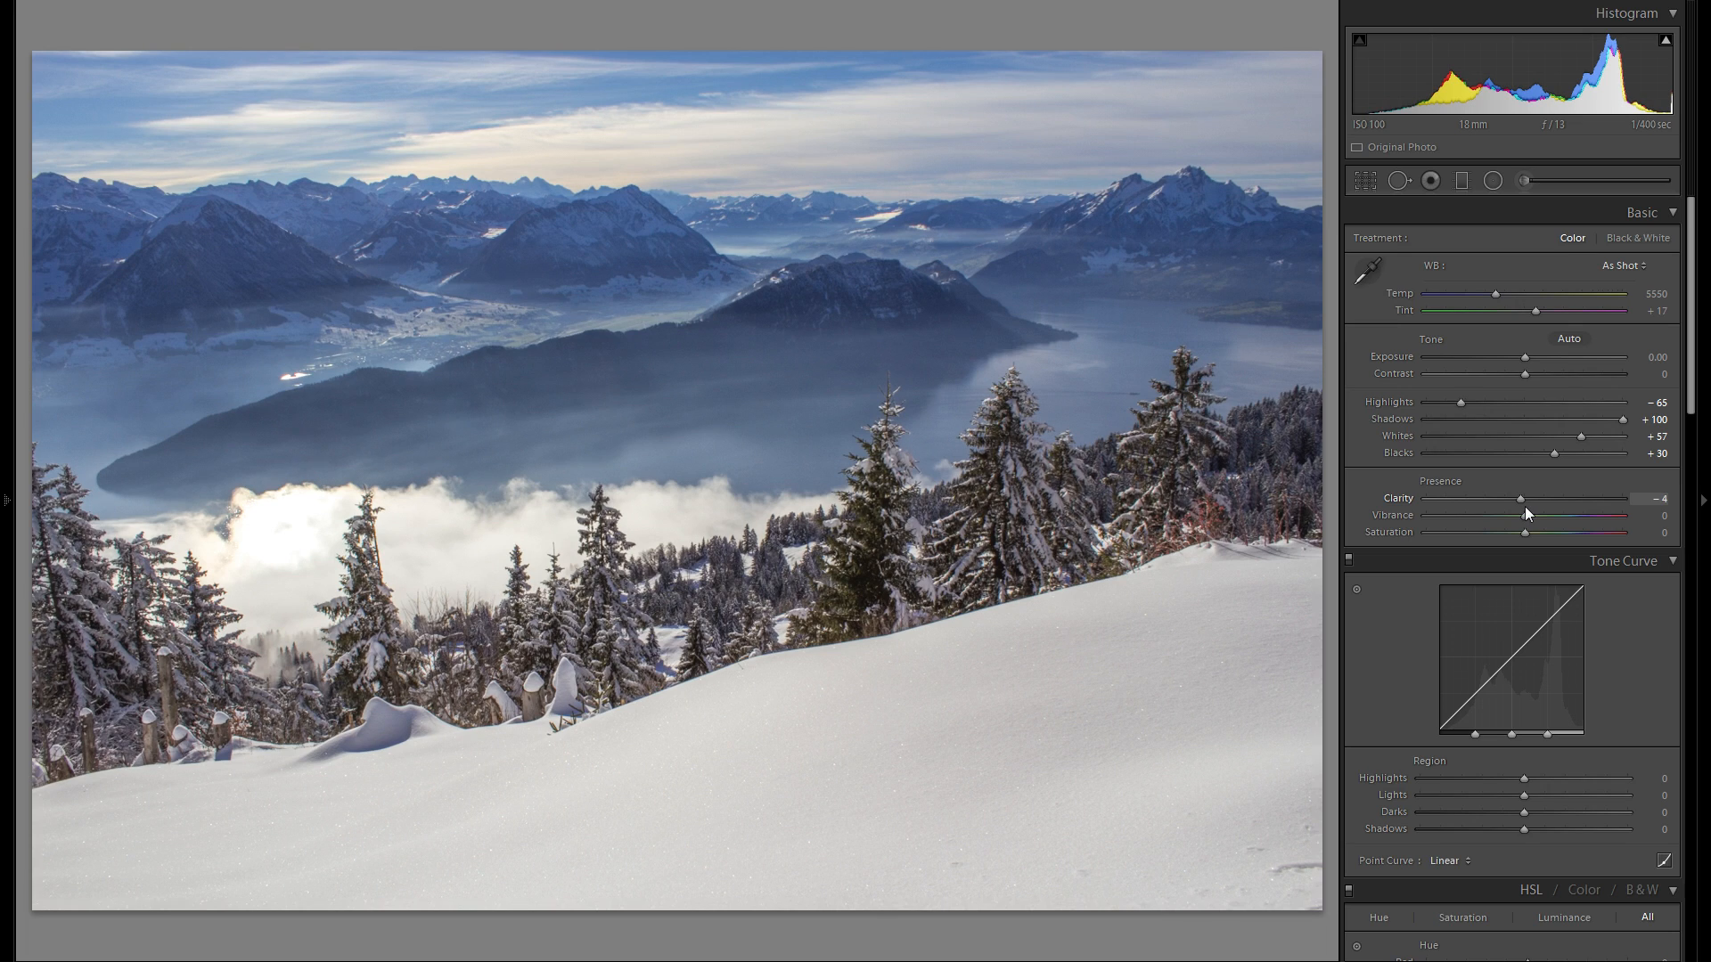
{"action": "double_click", "coordinate": [1405, 499]}
Try cooler and warmer colour temperatures, and set the white balance by sampling the foreground snow as the neutral target.
{"action": "mouse_move", "coordinate": [1495, 296]}
{"action": "left_mouse_down"}
{"action": "mouse_move", "coordinate": [1514, 296]}
{"action": "mouse_move", "coordinate": [1470, 287]}
{"action": "mouse_move", "coordinate": [1484, 295]}
{"action": "left_mouse_up"}
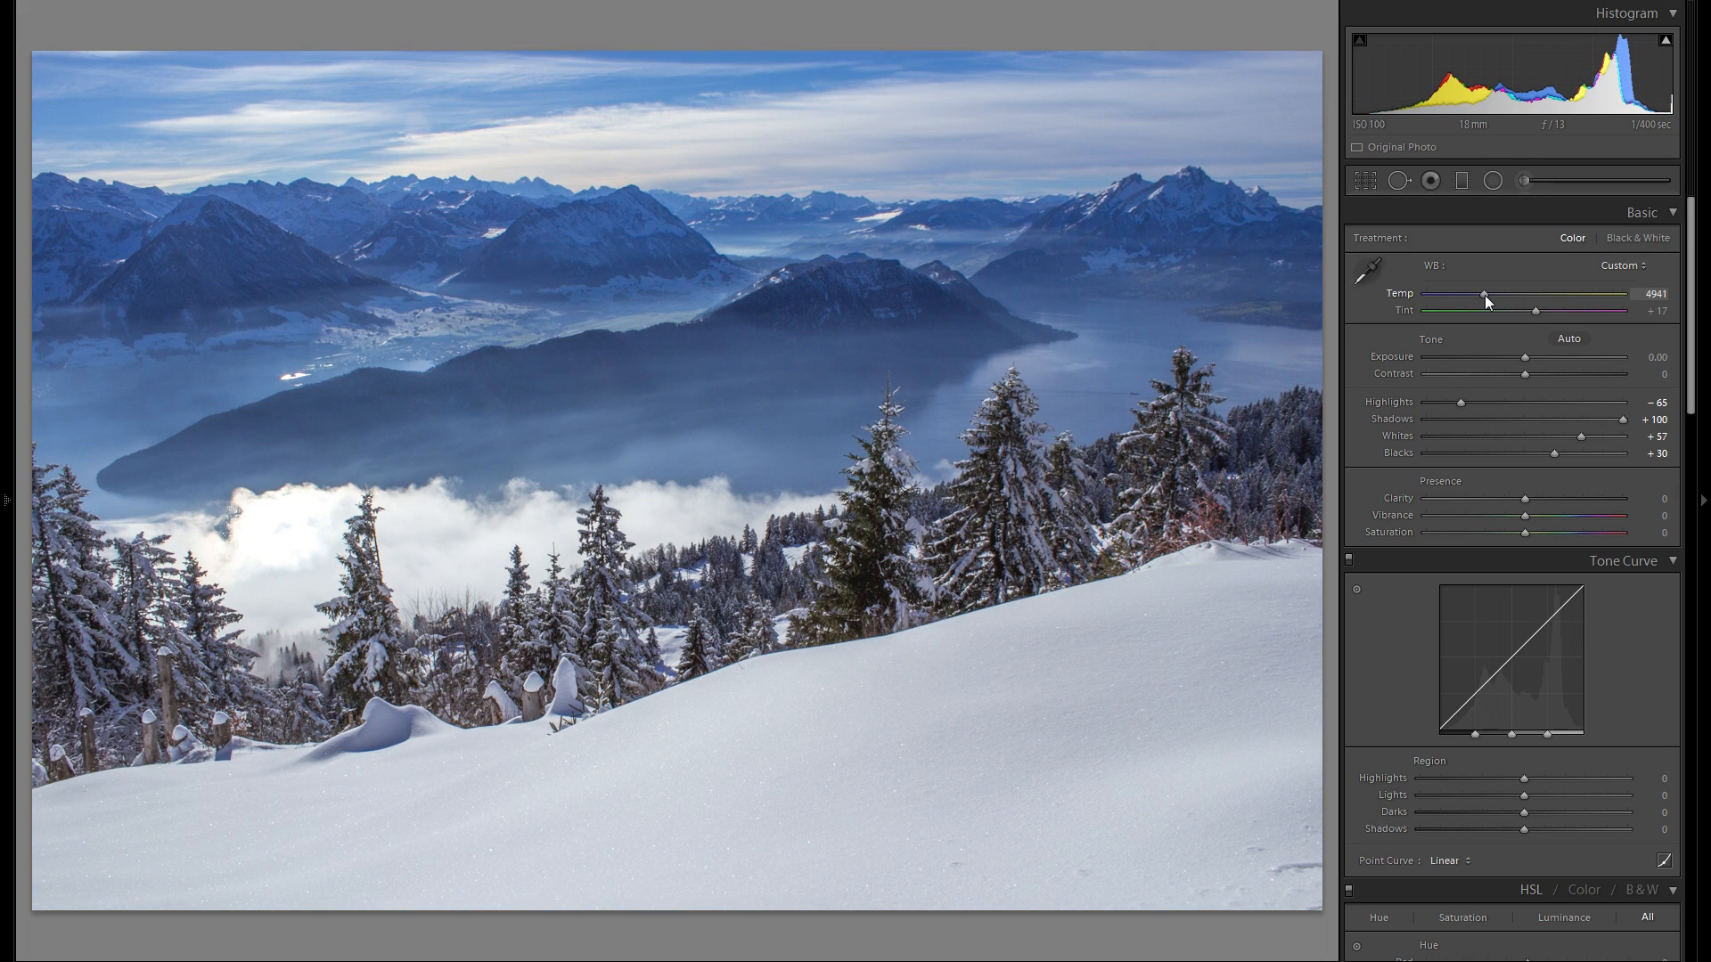
{"action": "left_click_drag", "start_coordinate": [1484, 296], "coordinate": [1517, 303]}
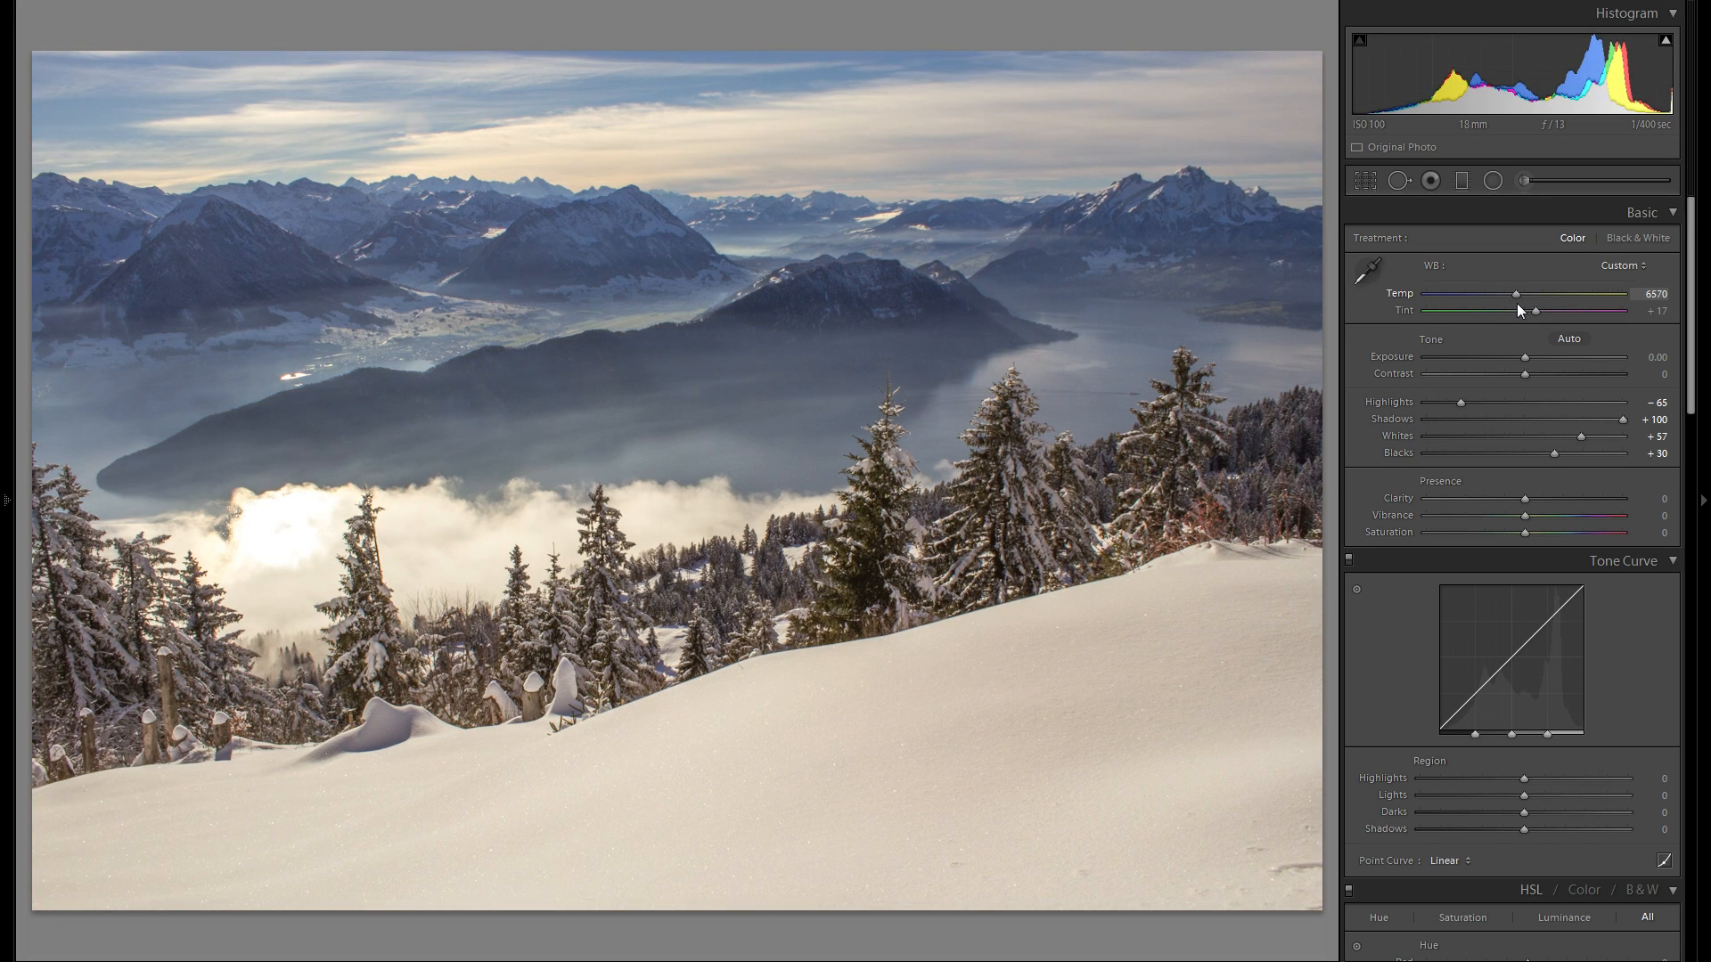
{"action": "left_click_drag", "start_coordinate": [1520, 310], "coordinate": [1463, 308]}
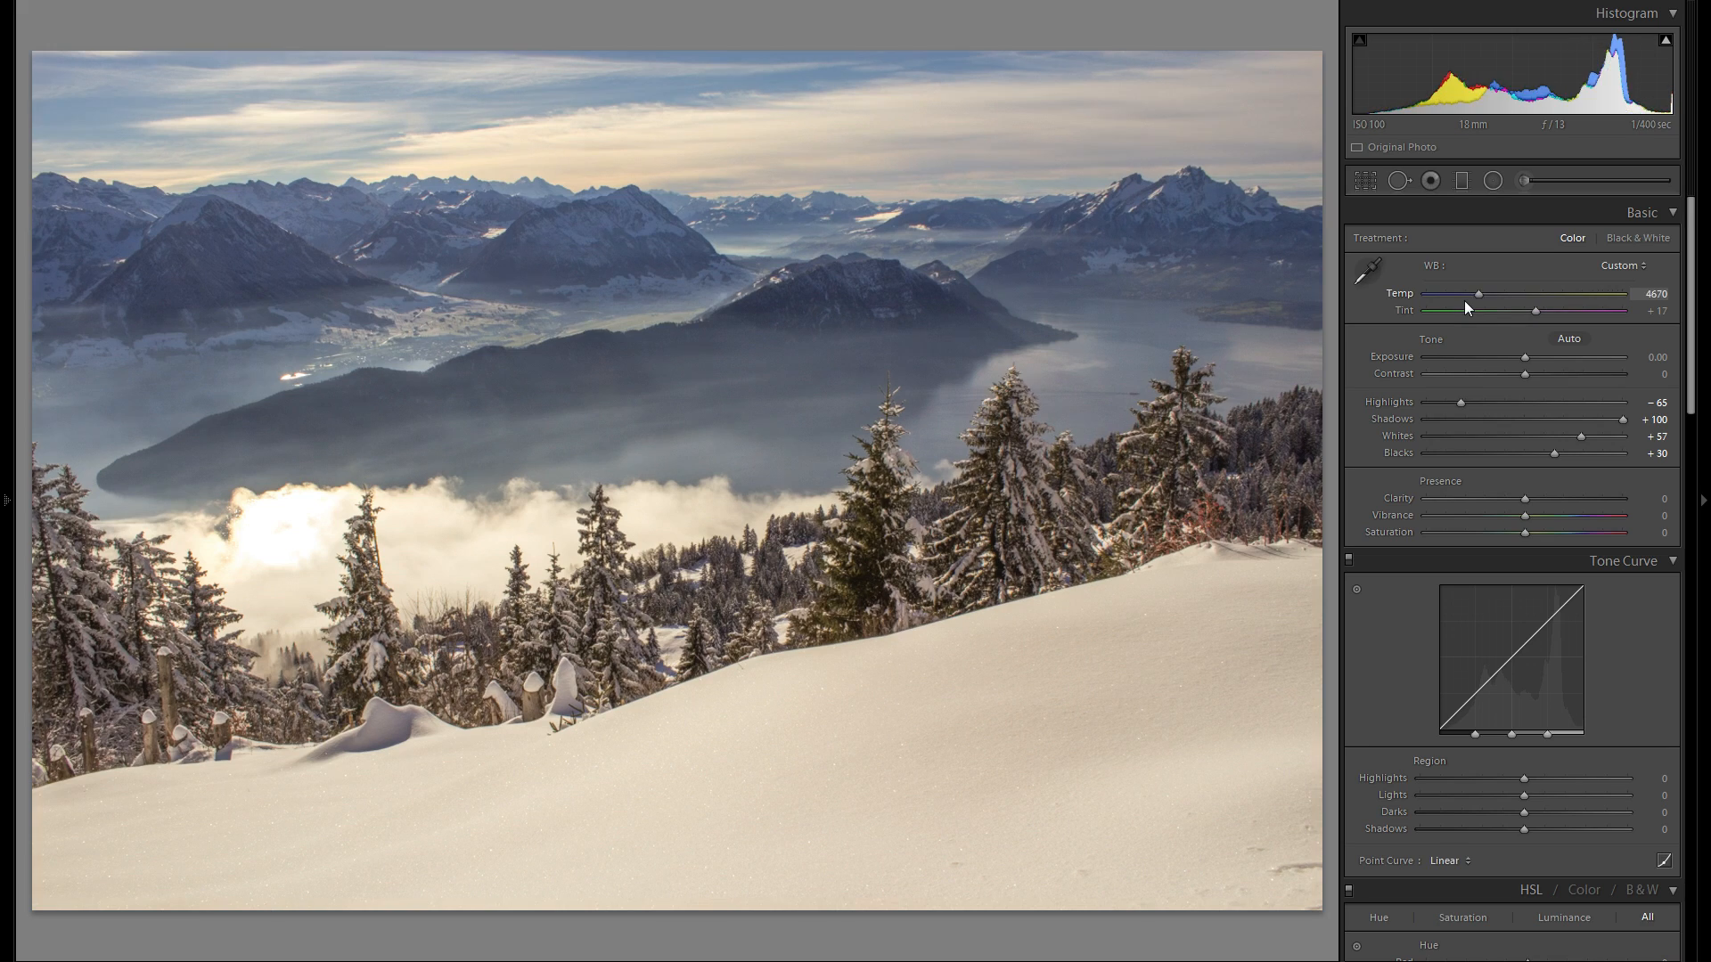
{"action": "left_click", "coordinate": [1368, 271]}
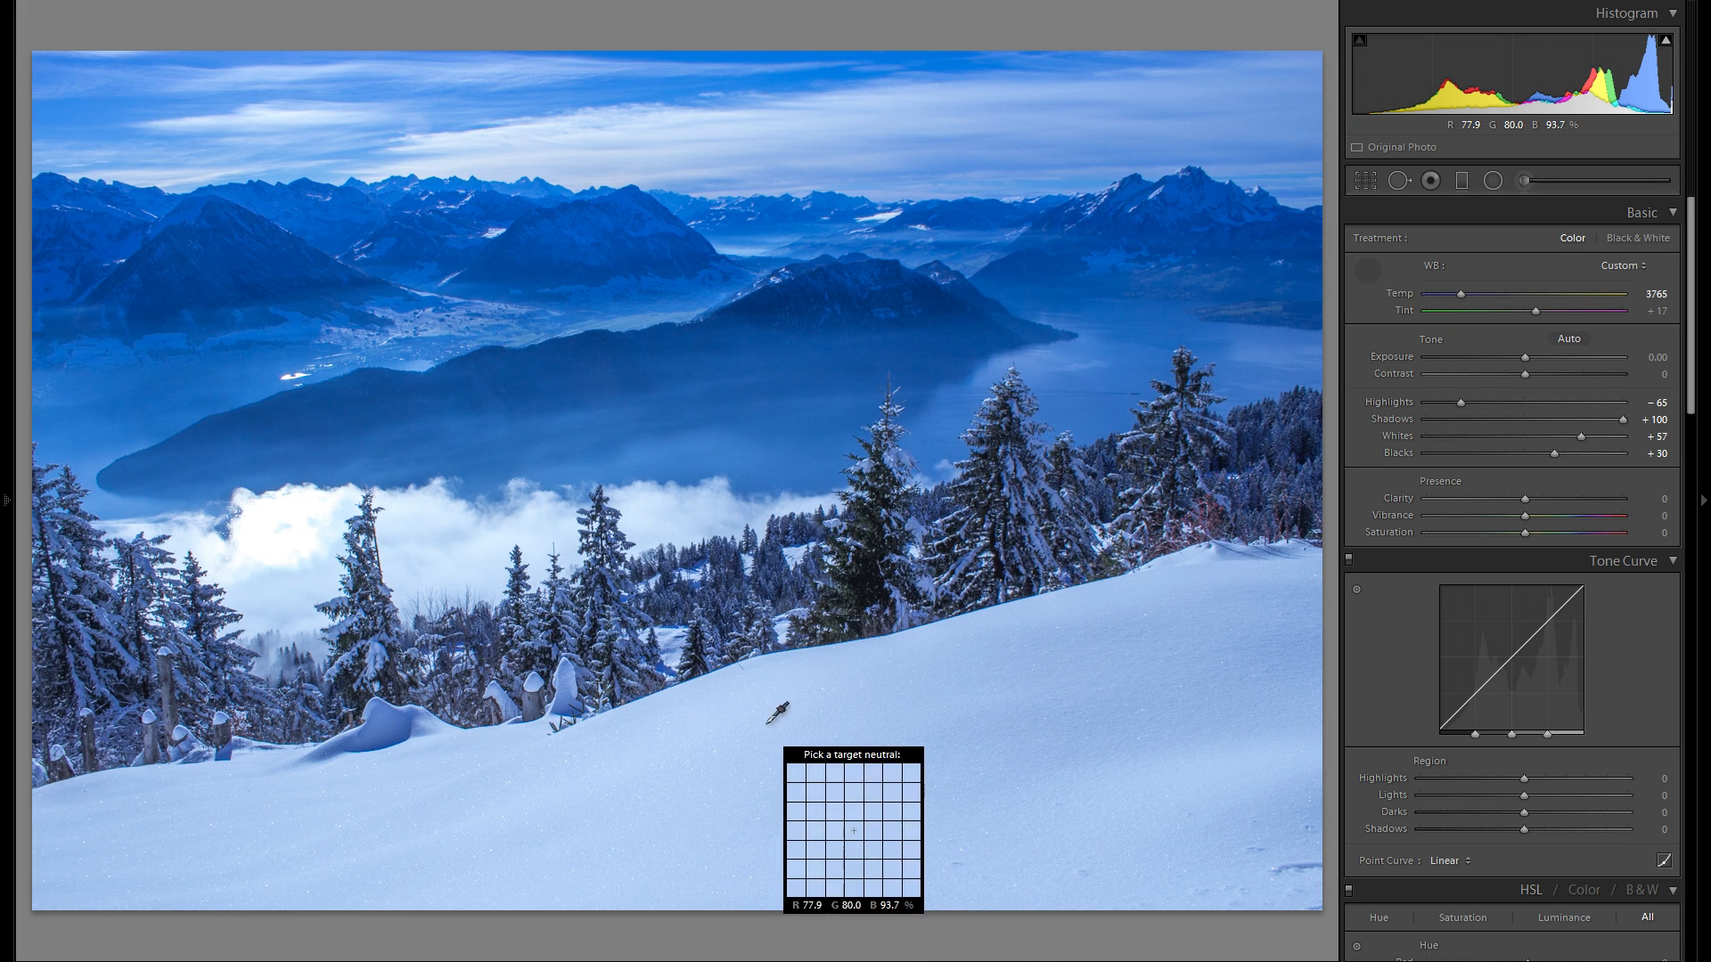
{"action": "left_click", "coordinate": [684, 741]}
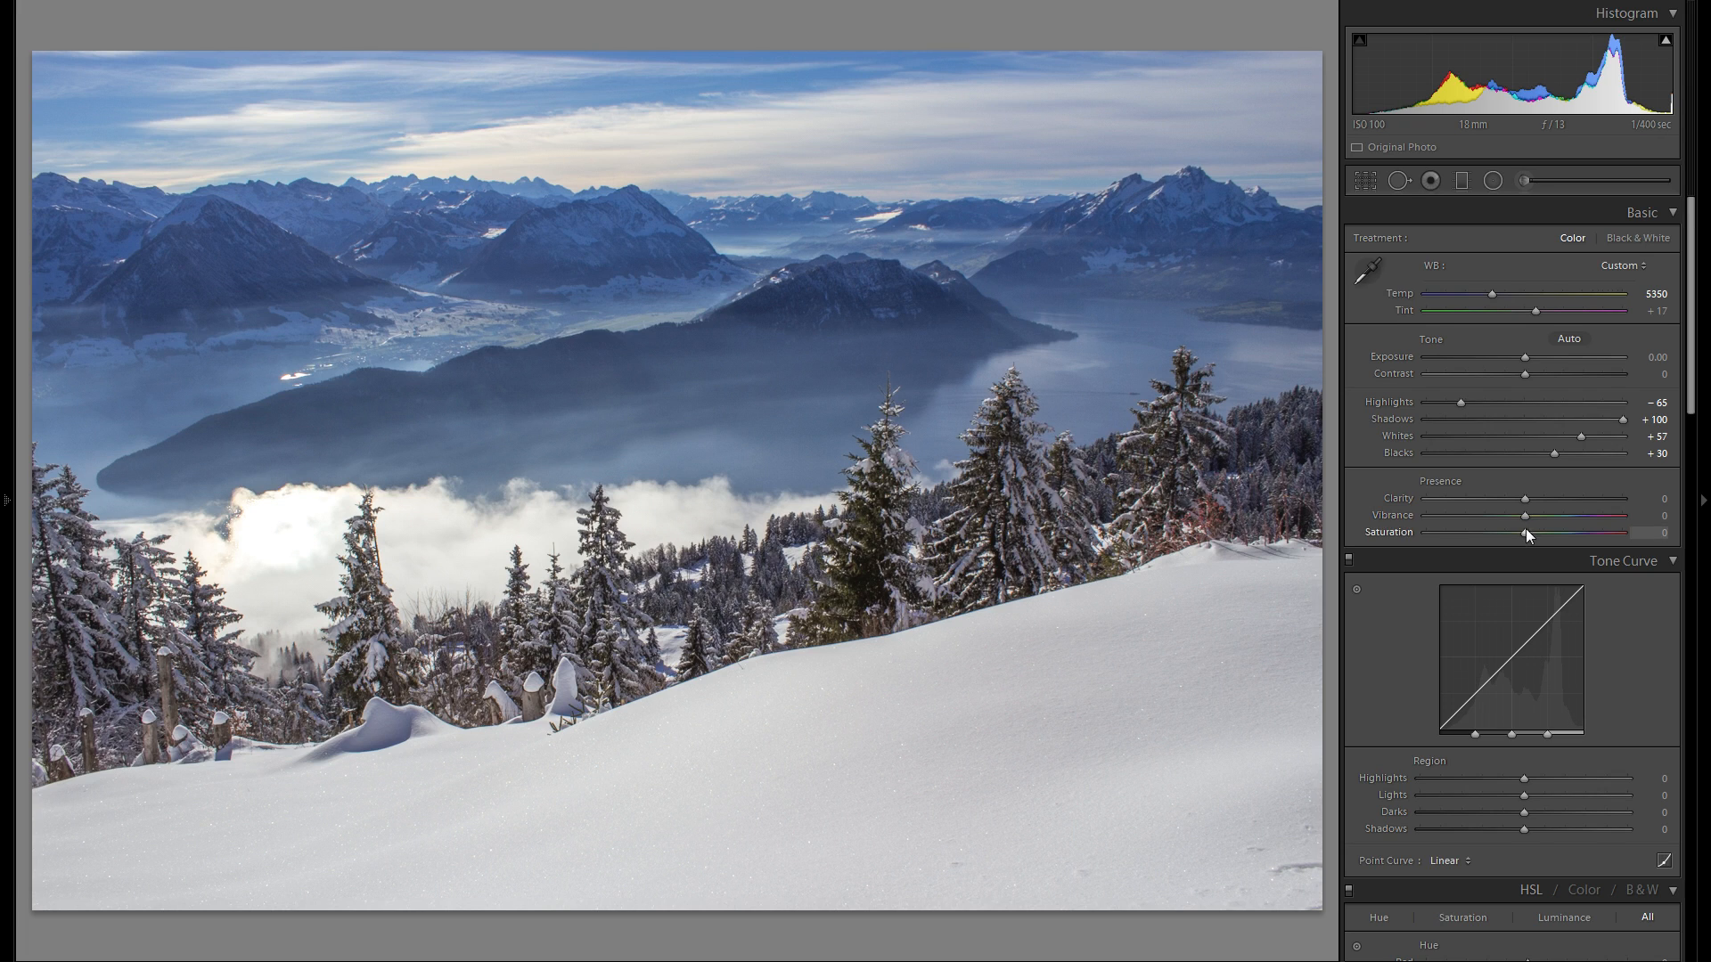
Try Vibrance at +48 and Saturation at +61, reset both, and set Vibrance to +27.
{"action": "left_click_drag", "start_coordinate": [1525, 515], "coordinate": [1574, 515]}
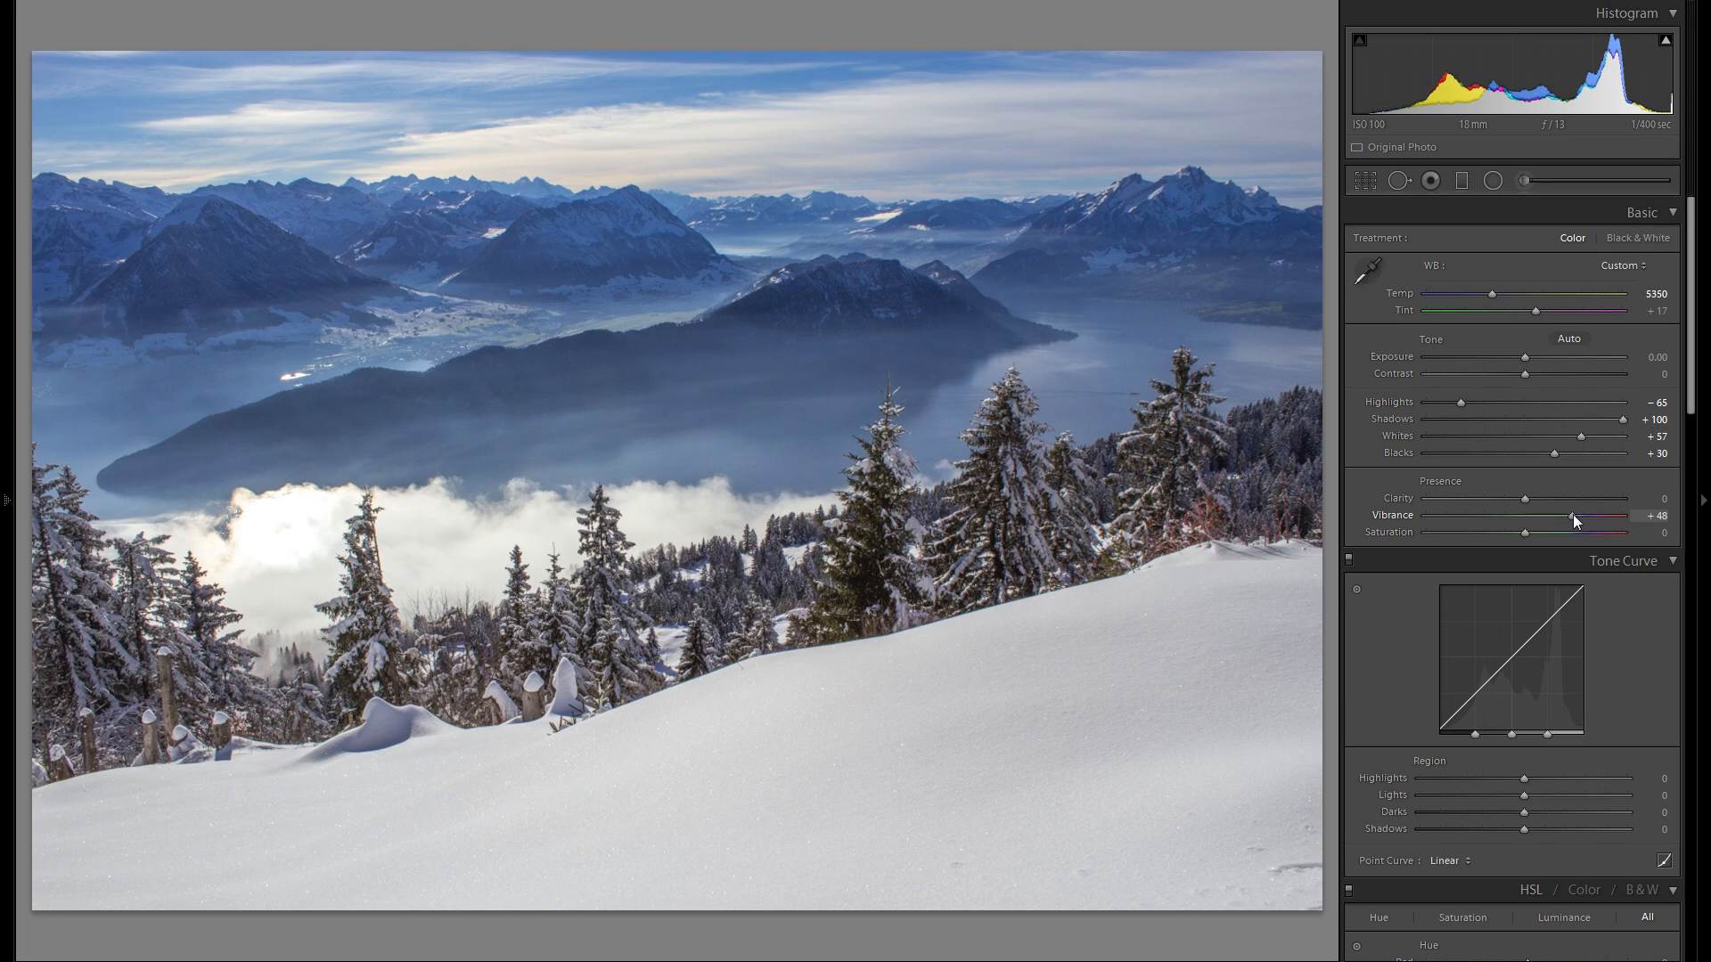
{"action": "double_click", "coordinate": [1401, 515]}
{"action": "left_click_drag", "start_coordinate": [1531, 535], "coordinate": [1590, 534]}
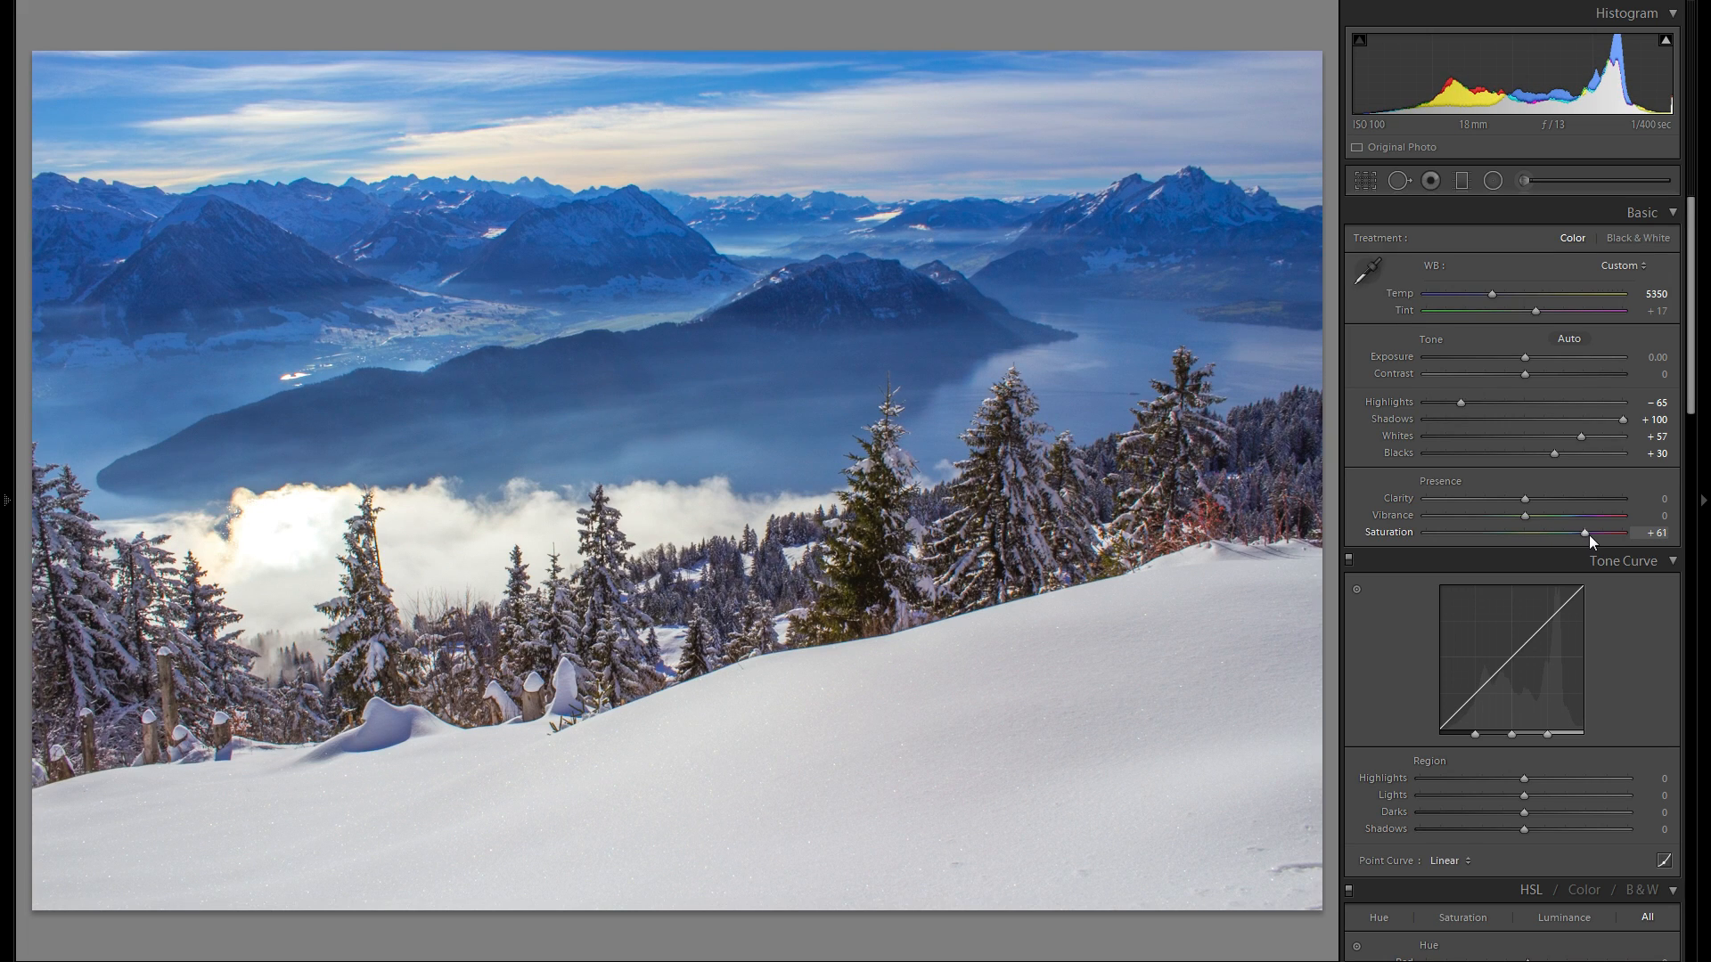
{"action": "double_click", "coordinate": [1403, 533]}
{"action": "left_click_drag", "start_coordinate": [1525, 516], "coordinate": [1543, 516]}
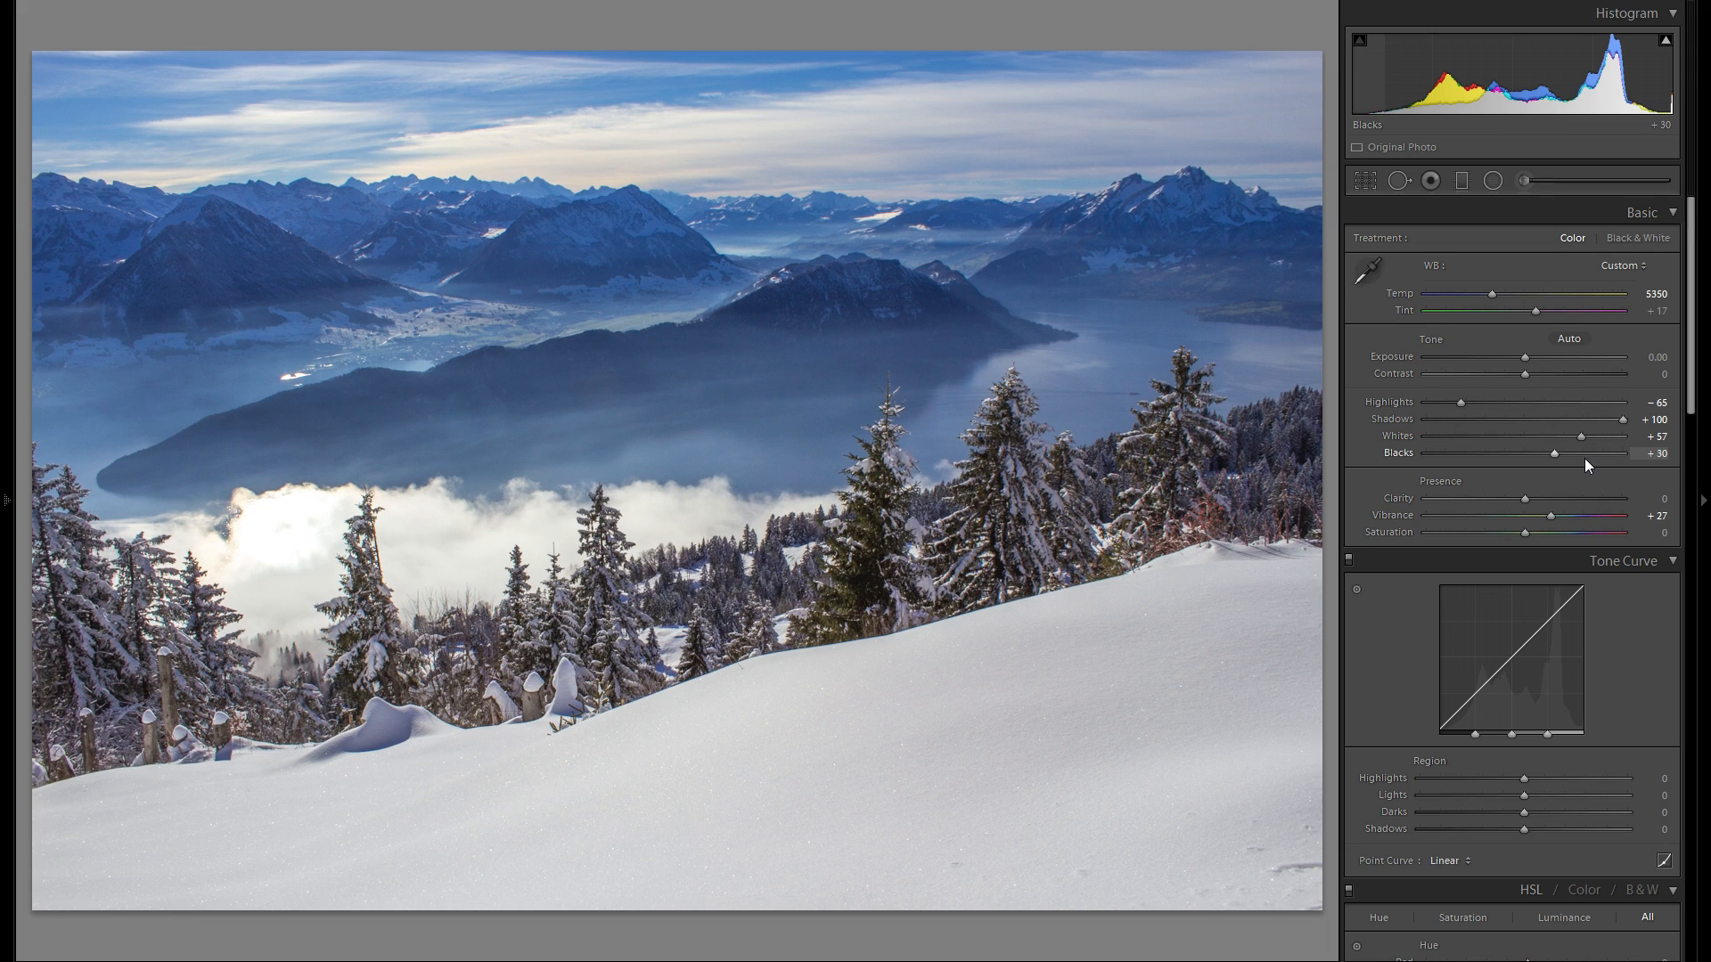
Shape the tone curve with Highlights +47, Lights −5, Darks +15 and Shadows −10.
{"action": "scroll", "coordinate": [1577, 481], "scroll_direction": "down", "scroll_amount": 6}
{"action": "scroll", "coordinate": [1569, 490], "scroll_direction": "up", "scroll_amount": 3}
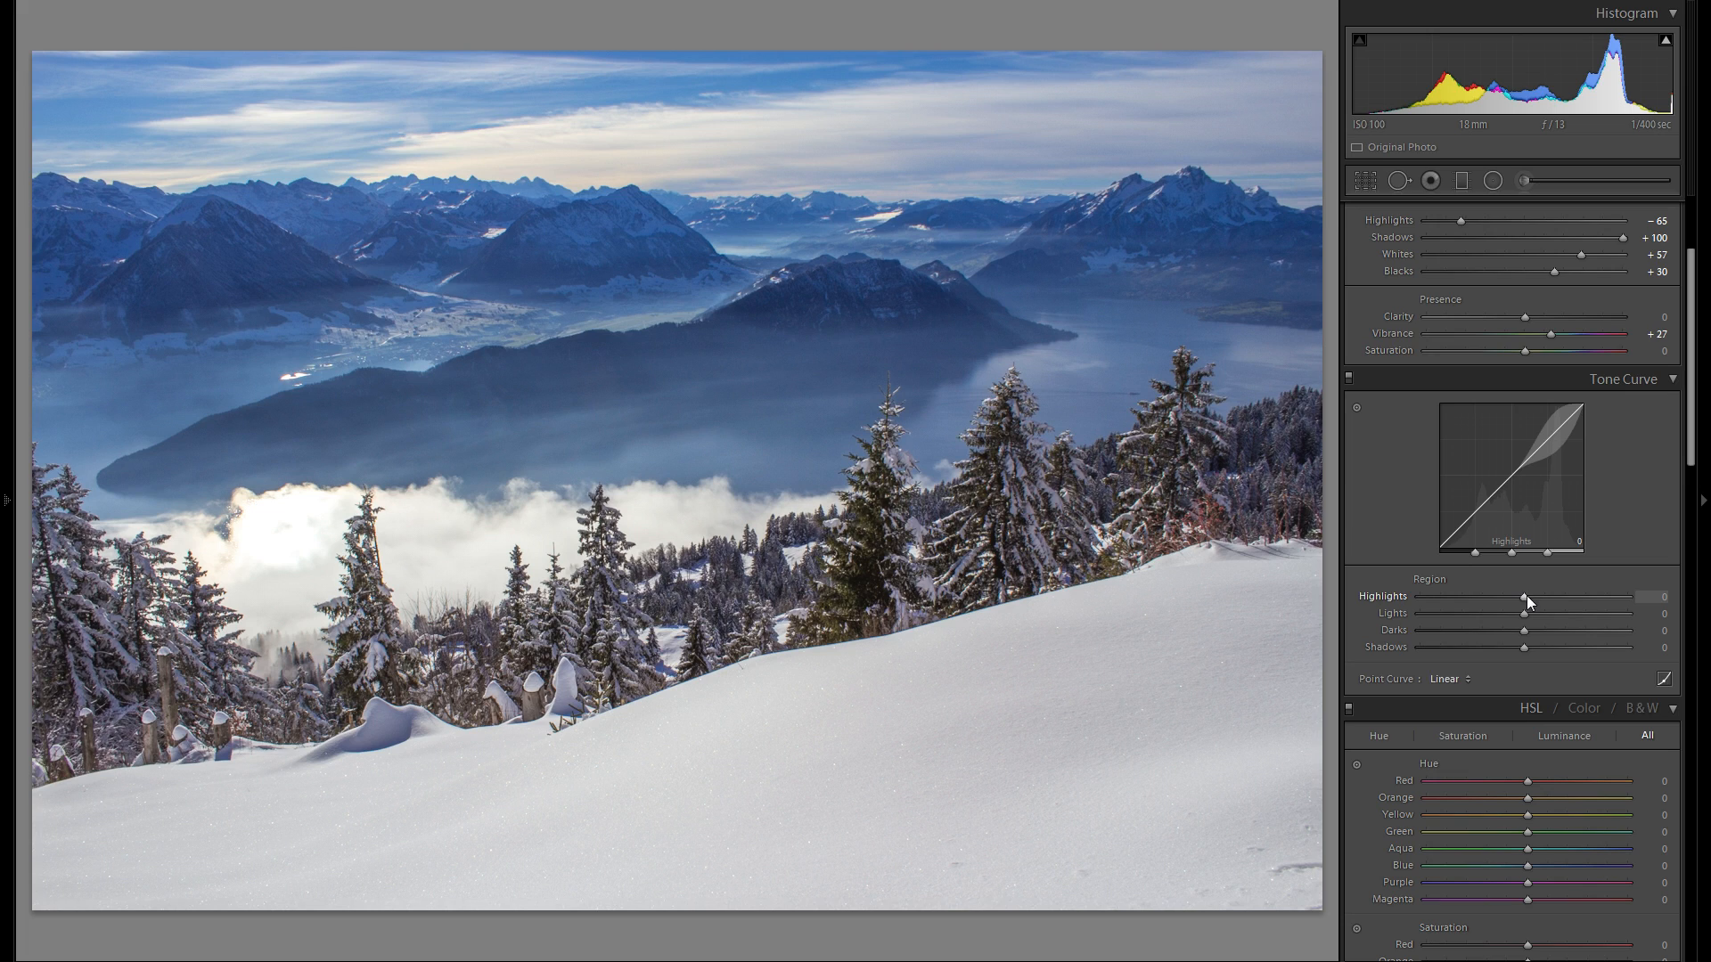
{"action": "scroll", "coordinate": [1542, 401], "scroll_direction": "up", "scroll_amount": 3}
{"action": "scroll", "coordinate": [1568, 535], "scroll_direction": "down", "scroll_amount": 3}
{"action": "left_click_drag", "start_coordinate": [1521, 596], "coordinate": [1584, 597]}
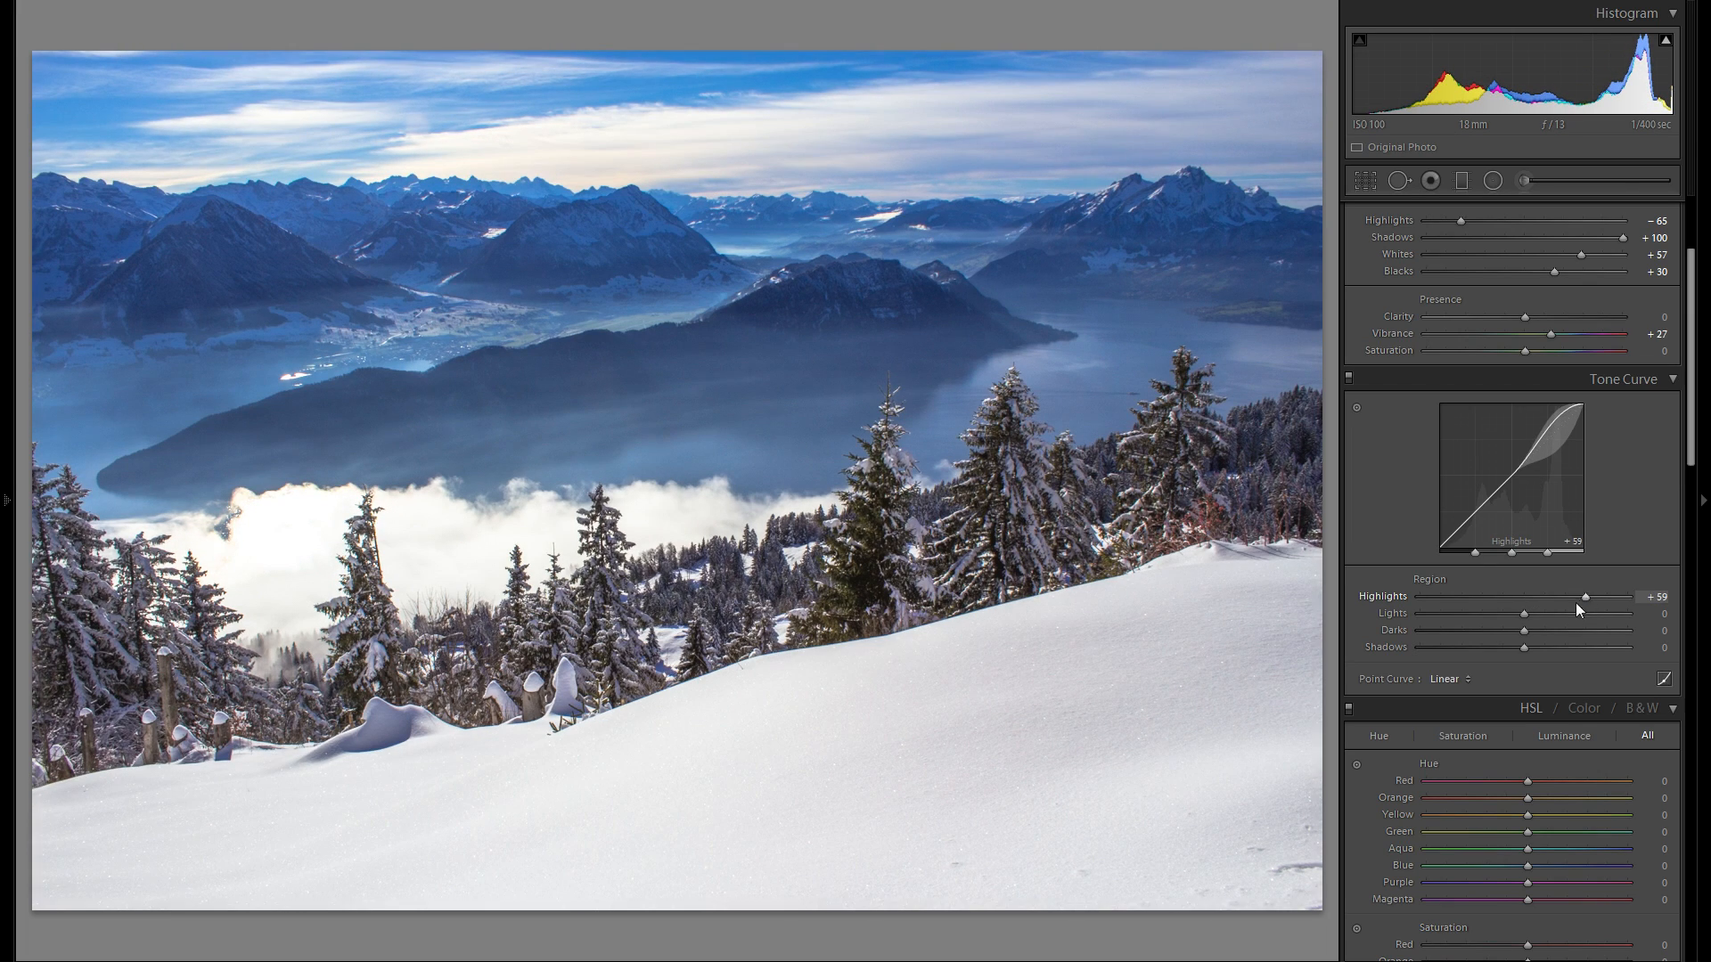
{"action": "scroll", "coordinate": [1401, 436], "scroll_direction": "up", "scroll_amount": 3}
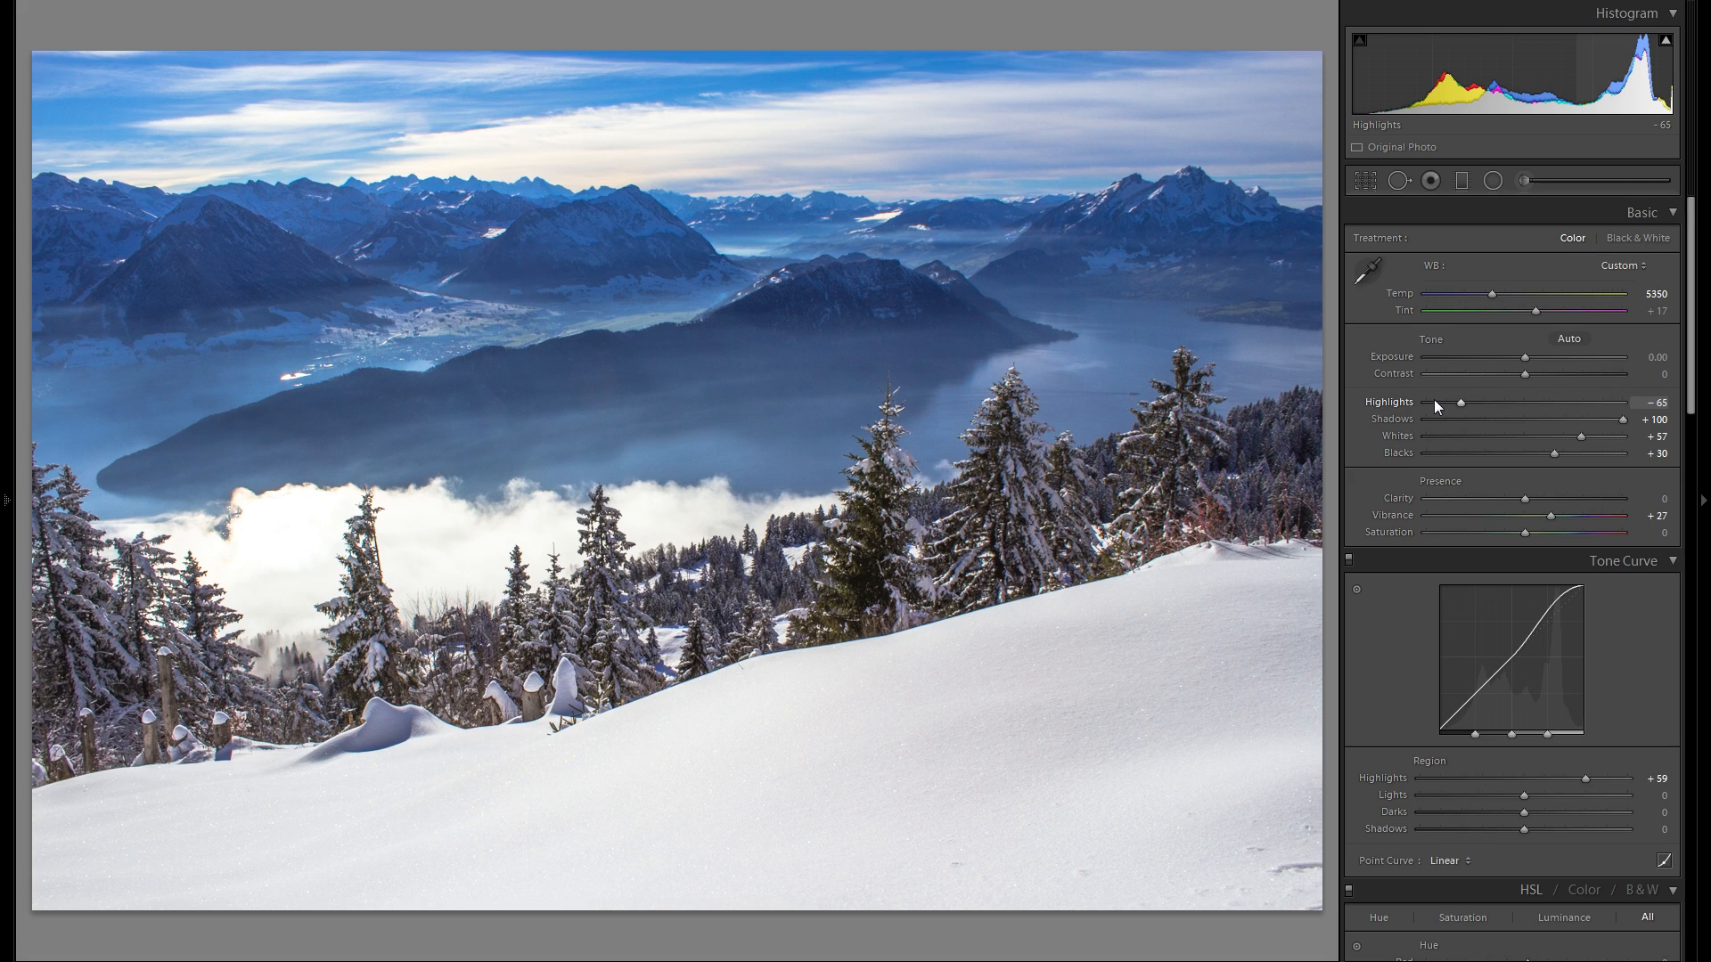
{"action": "scroll", "coordinate": [1510, 399], "scroll_direction": "down", "scroll_amount": 3}
{"action": "mouse_move", "coordinate": [1585, 597]}
{"action": "left_mouse_down"}
{"action": "mouse_move", "coordinate": [1526, 600]}
{"action": "mouse_move", "coordinate": [1573, 599]}
{"action": "left_mouse_up"}
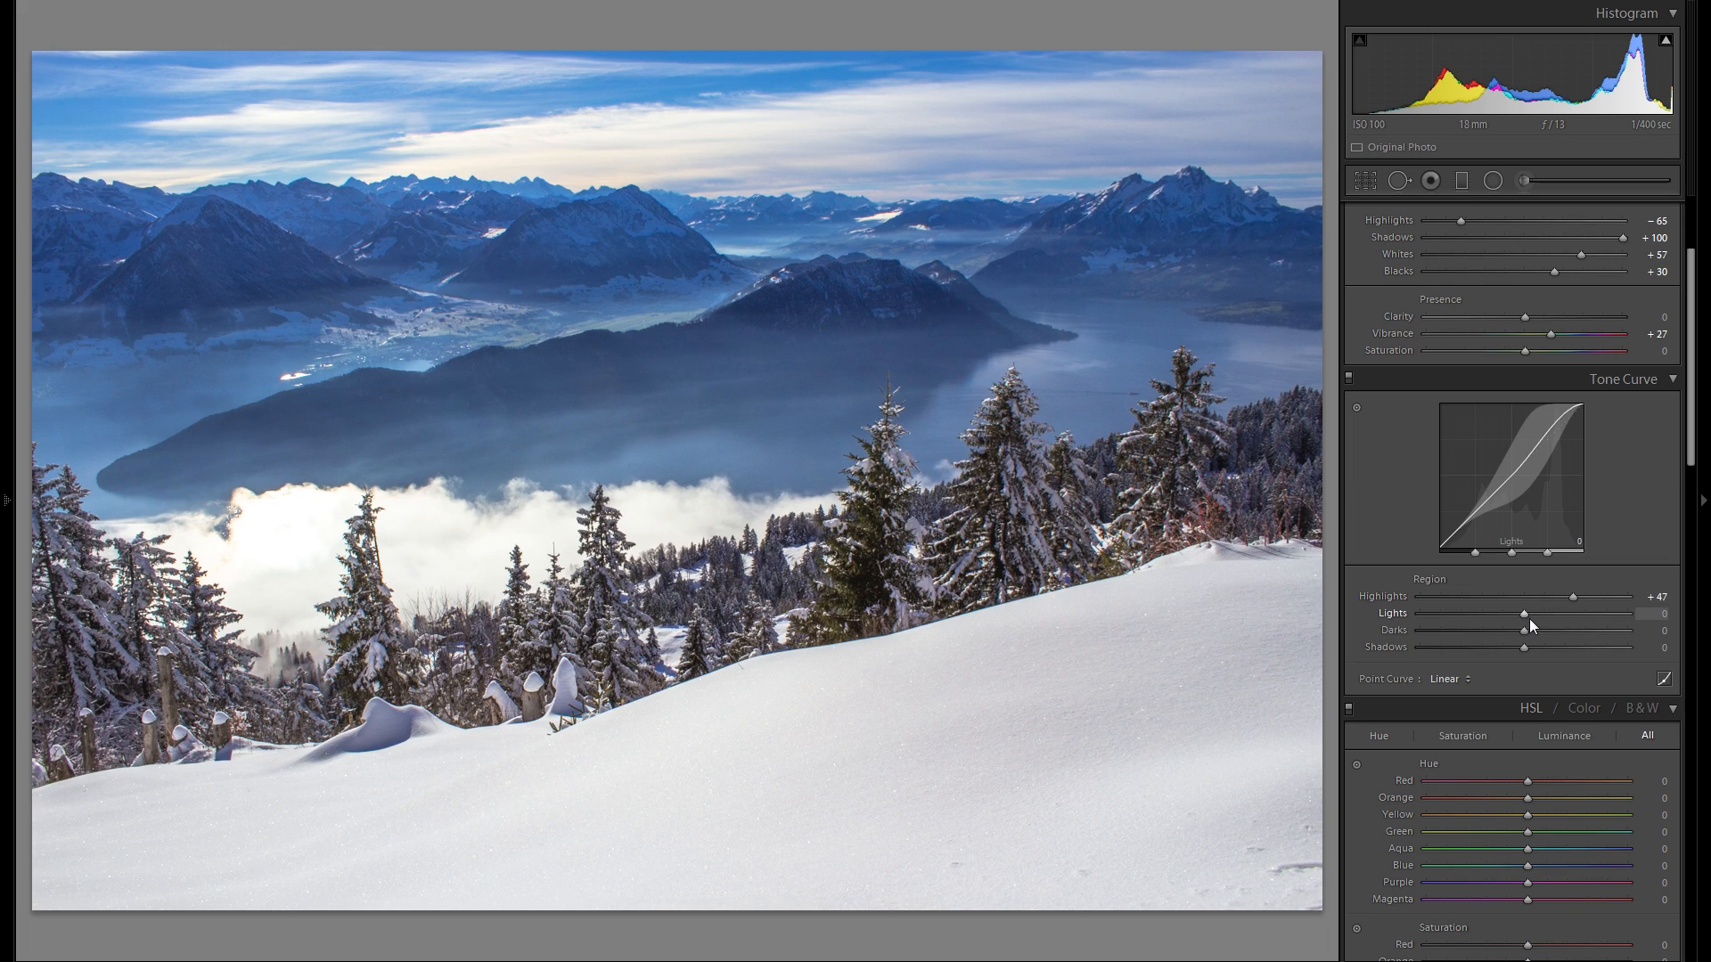
{"action": "mouse_move", "coordinate": [1522, 616]}
{"action": "left_mouse_down"}
{"action": "mouse_move", "coordinate": [1489, 612]}
{"action": "mouse_move", "coordinate": [1538, 618]}
{"action": "mouse_move", "coordinate": [1510, 636]}
{"action": "mouse_move", "coordinate": [1549, 639]}
{"action": "mouse_move", "coordinate": [1516, 647]}
{"action": "left_mouse_up"}
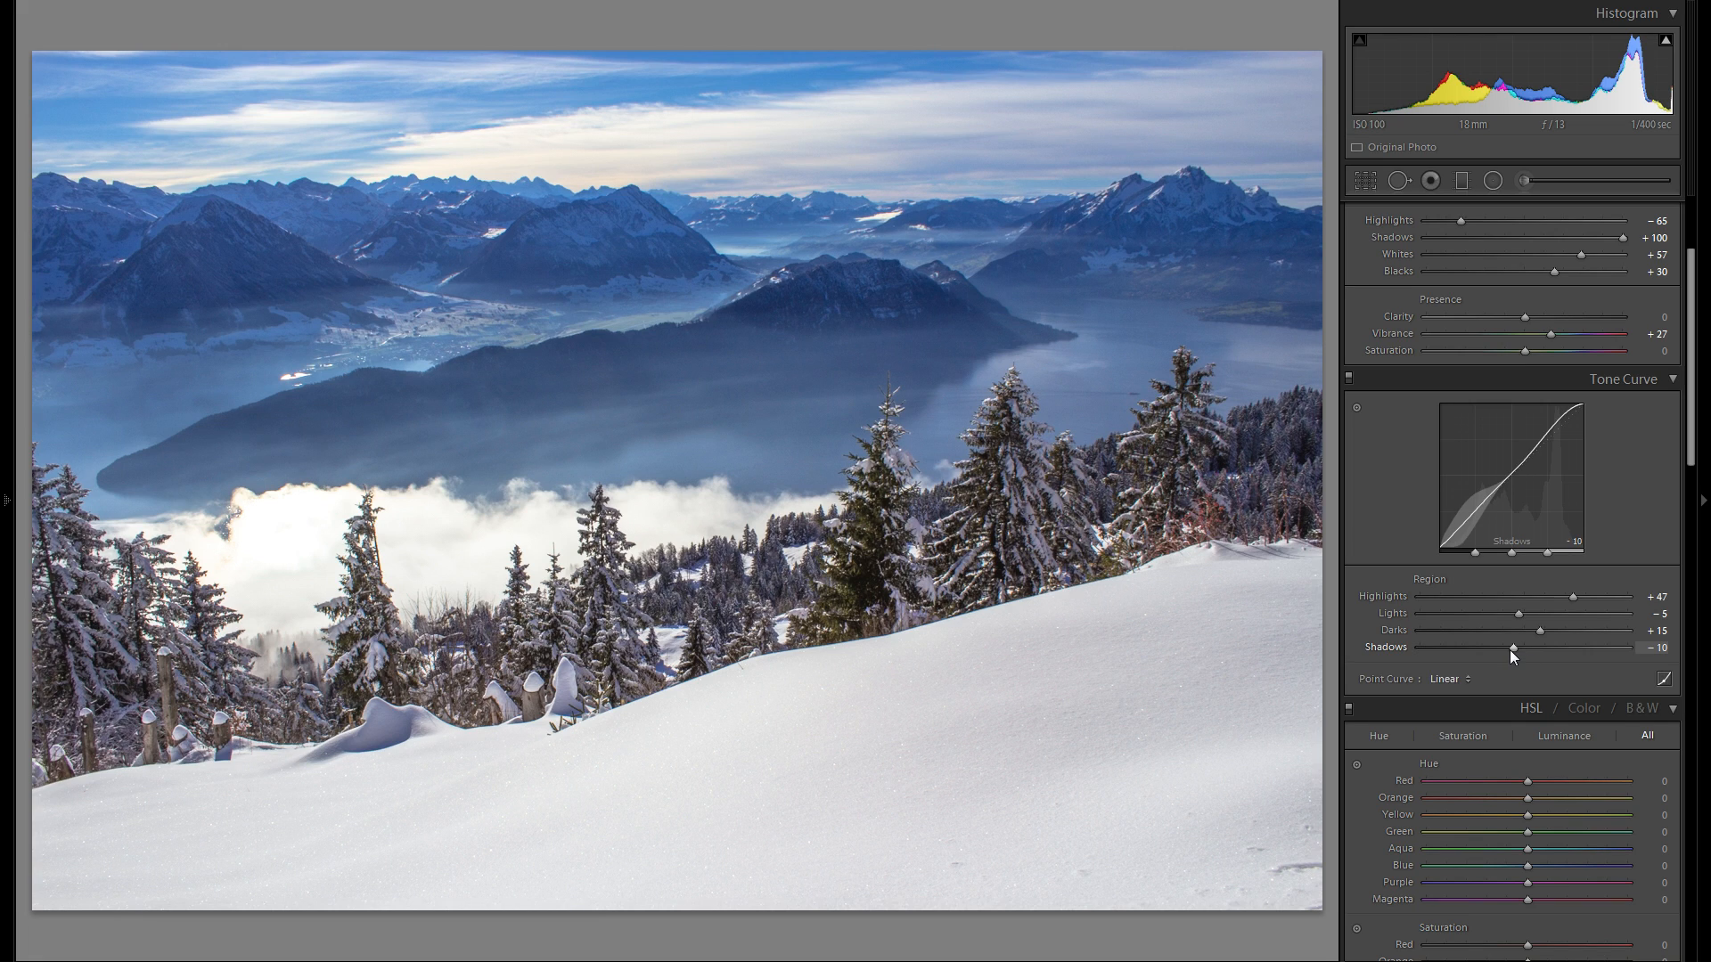
Adjust HSL directly on the distant mountains, setting hue to Blue +6 and Purple +1, and saturation to Blue +1.
{"action": "scroll", "coordinate": [1516, 648], "scroll_direction": "up", "scroll_amount": 3}
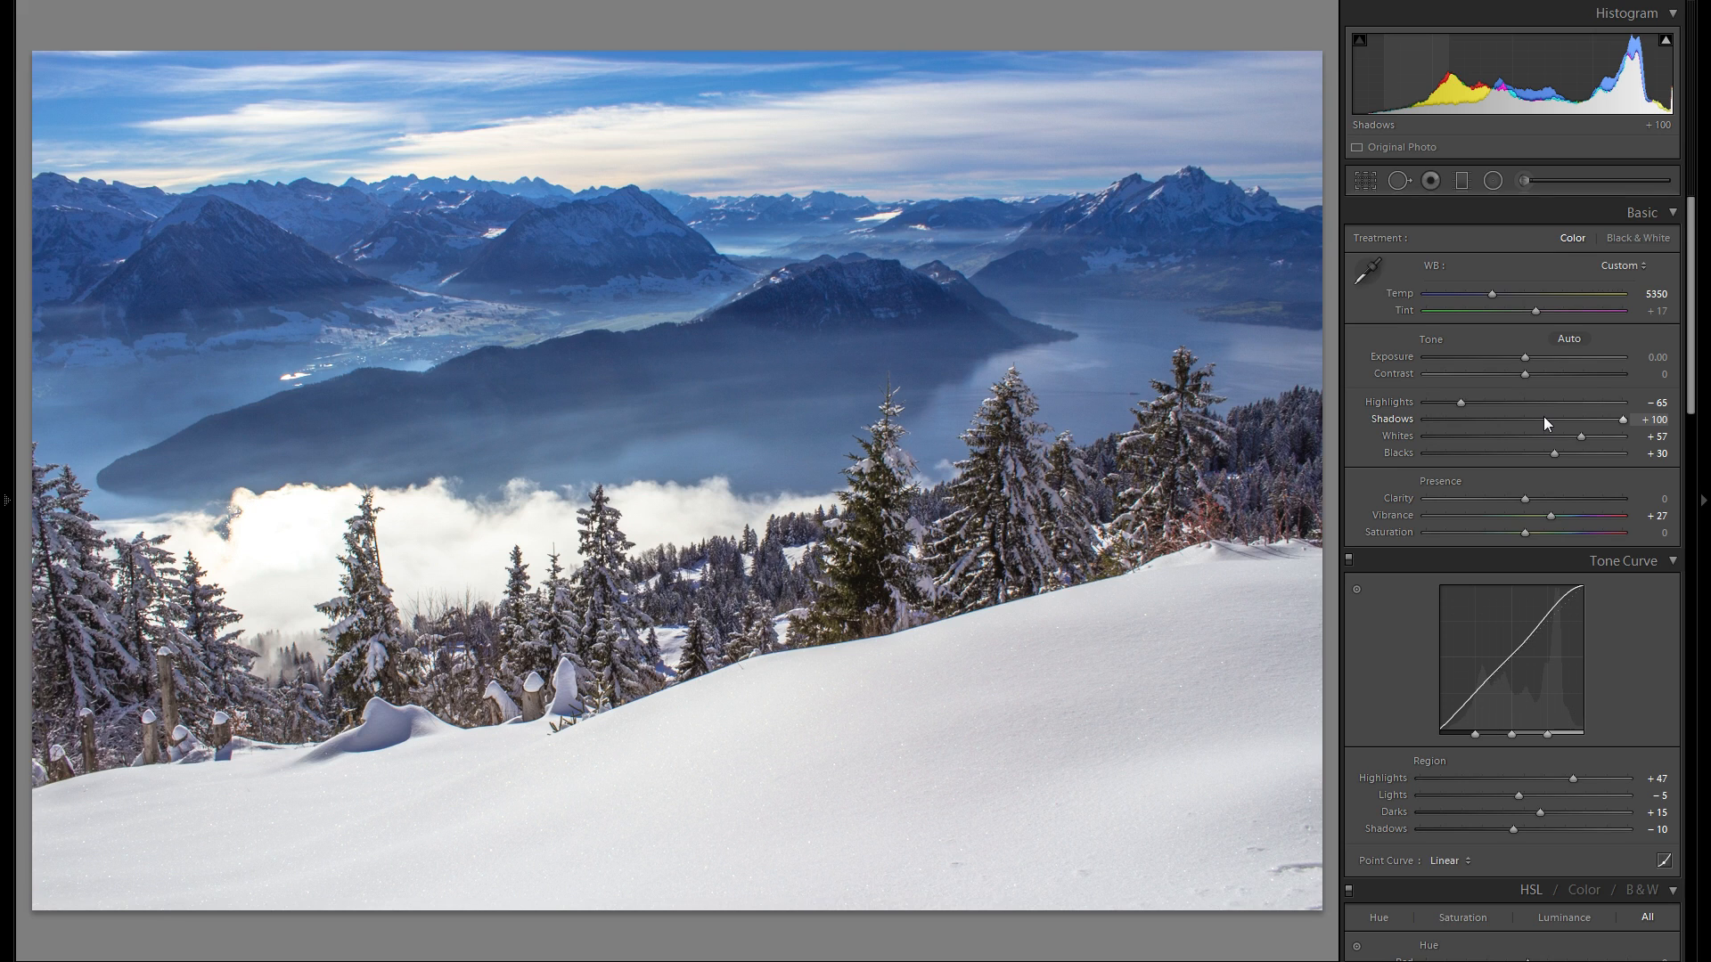
{"action": "scroll", "coordinate": [1544, 415], "scroll_direction": "down", "scroll_amount": 9}
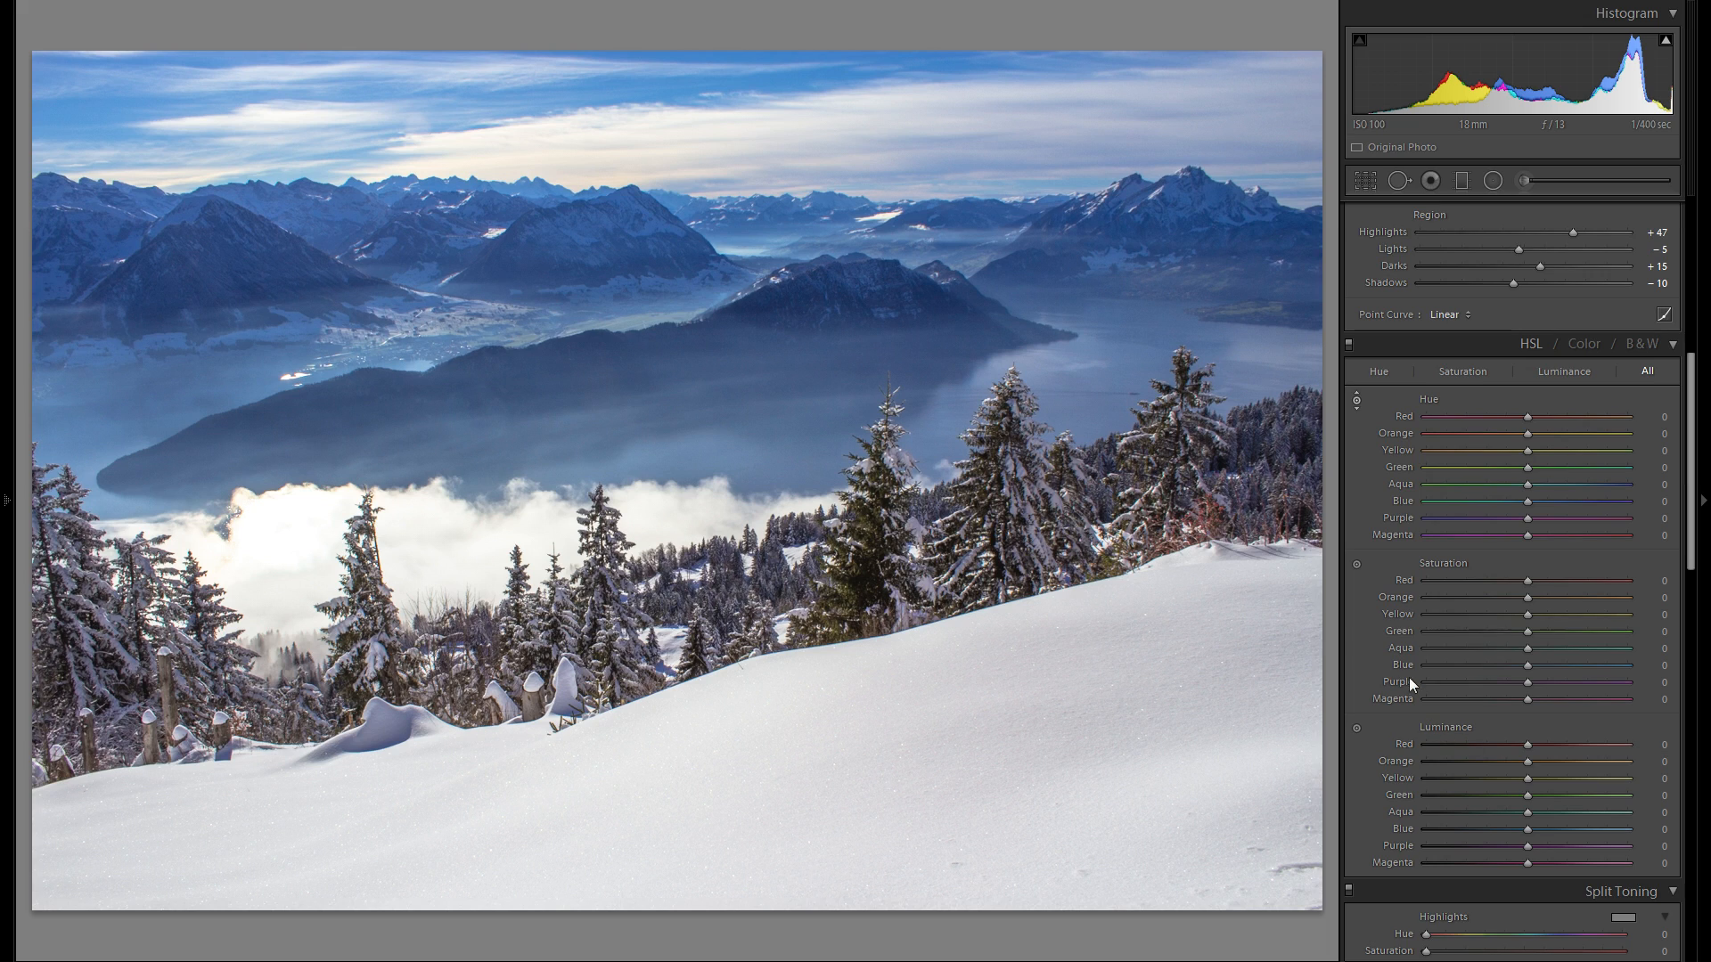
{"action": "left_click", "coordinate": [1356, 399]}
{"action": "mouse_move", "coordinate": [579, 258]}
{"action": "left_mouse_down"}
{"action": "mouse_move", "coordinate": [579, 291]}
{"action": "mouse_move", "coordinate": [579, 239]}
{"action": "mouse_move", "coordinate": [579, 254]}
{"action": "left_mouse_up"}
{"action": "left_click", "coordinate": [1357, 564]}
{"action": "mouse_move", "coordinate": [802, 311]}
{"action": "left_mouse_down"}
{"action": "mouse_move", "coordinate": [802, 344]}
{"action": "mouse_move", "coordinate": [801, 269]}
{"action": "mouse_move", "coordinate": [802, 312]}
{"action": "left_mouse_up"}
Raise luminance to Blue +15 and Purple +4 directly on the dark ridge, and compare the image with HSL adjustments off and on.
{"action": "left_click", "coordinate": [1356, 726]}
{"action": "left_click_drag", "start_coordinate": [827, 345], "coordinate": [826, 333]}
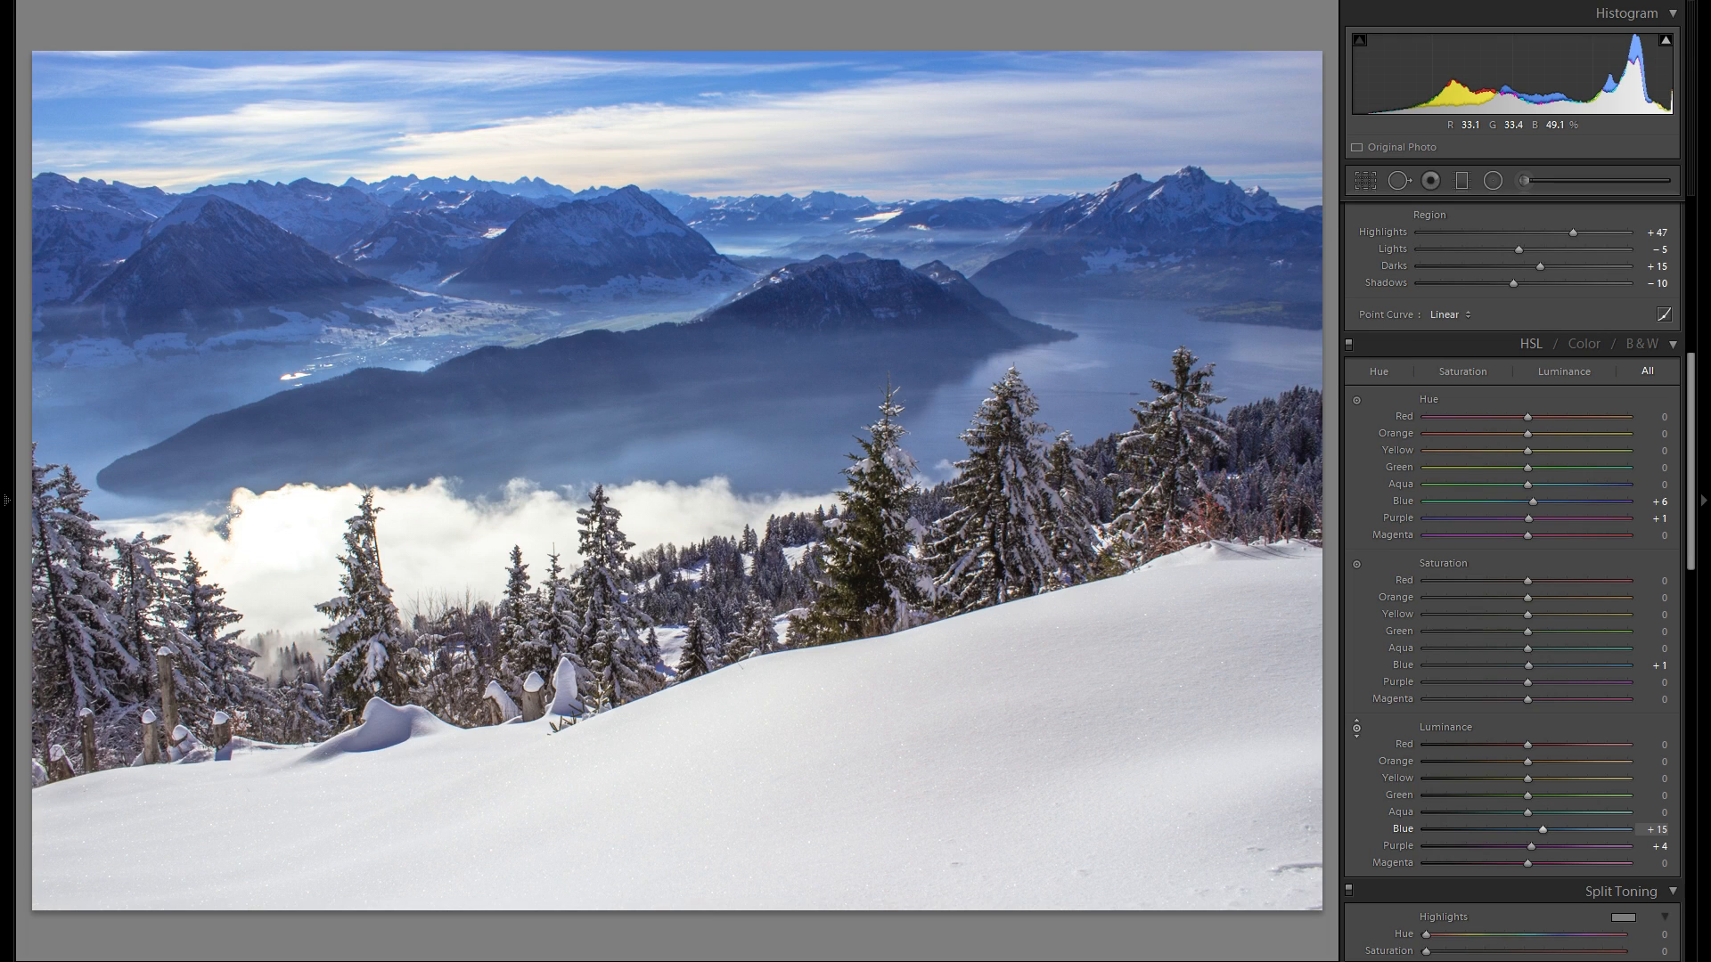
{"action": "key", "text": "Escape"}
{"action": "left_click", "coordinate": [1350, 344]}
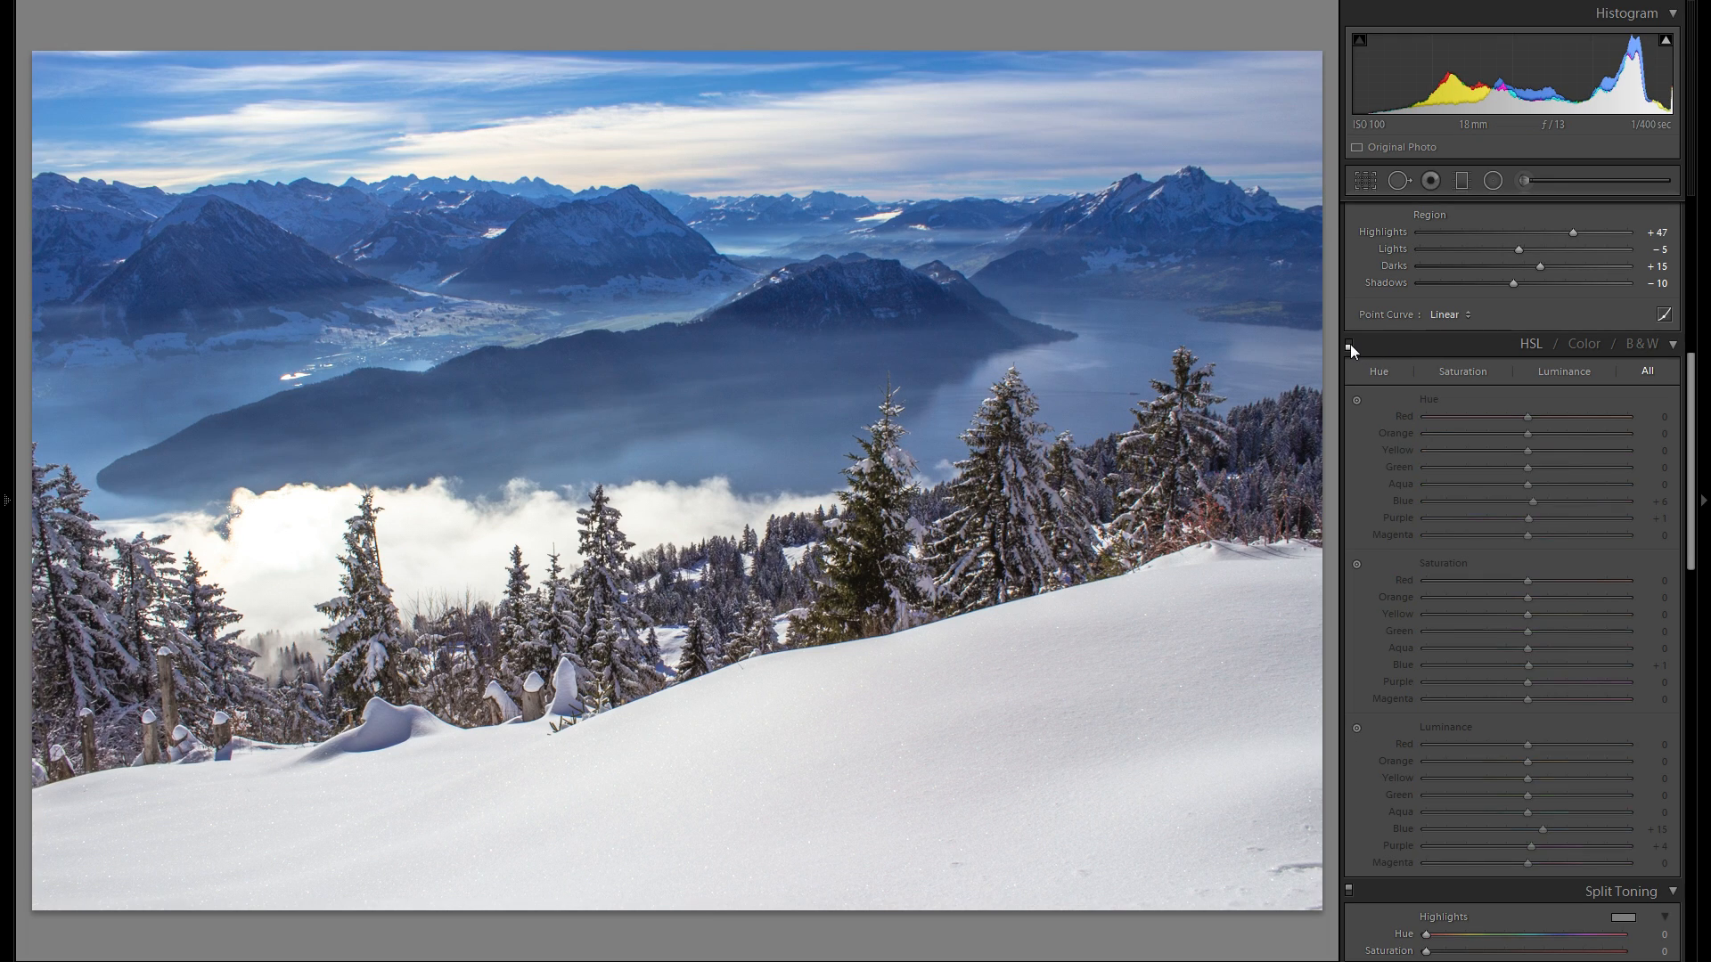
{"action": "left_click", "coordinate": [1350, 344]}
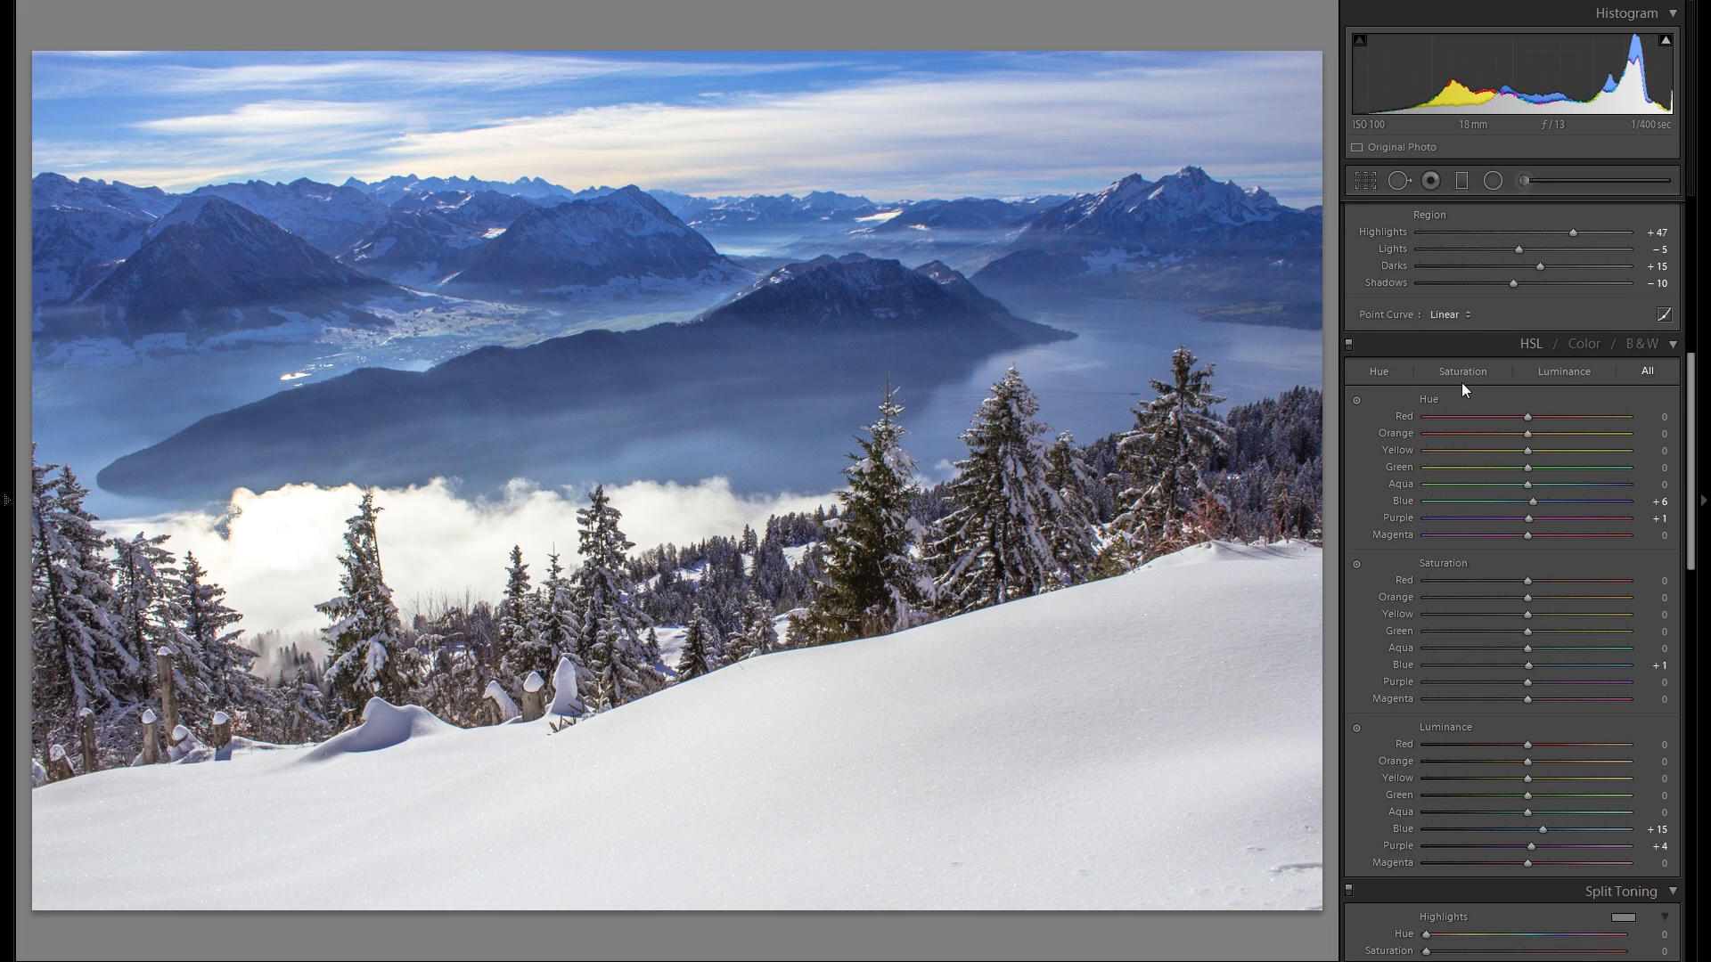
Try a warm split toning tint in the highlights at hue 42 and saturation 69, and remove its saturation again.
{"action": "scroll", "coordinate": [1462, 383], "scroll_direction": "down", "scroll_amount": 6}
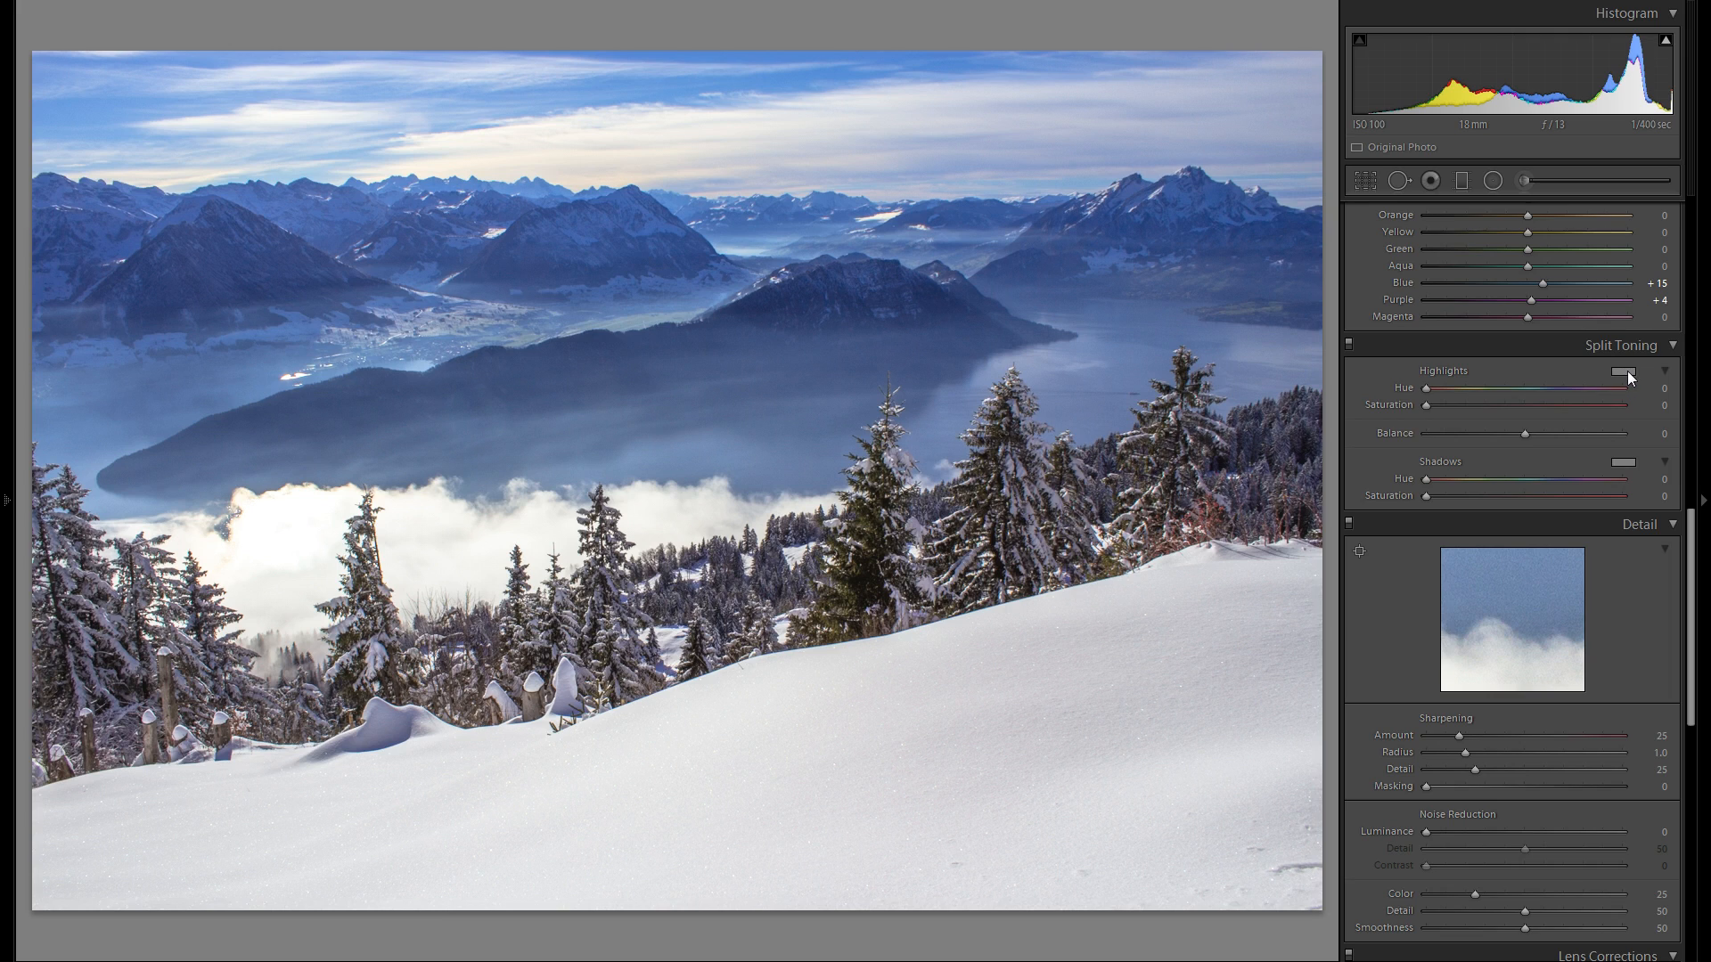
{"action": "left_click", "coordinate": [1624, 372]}
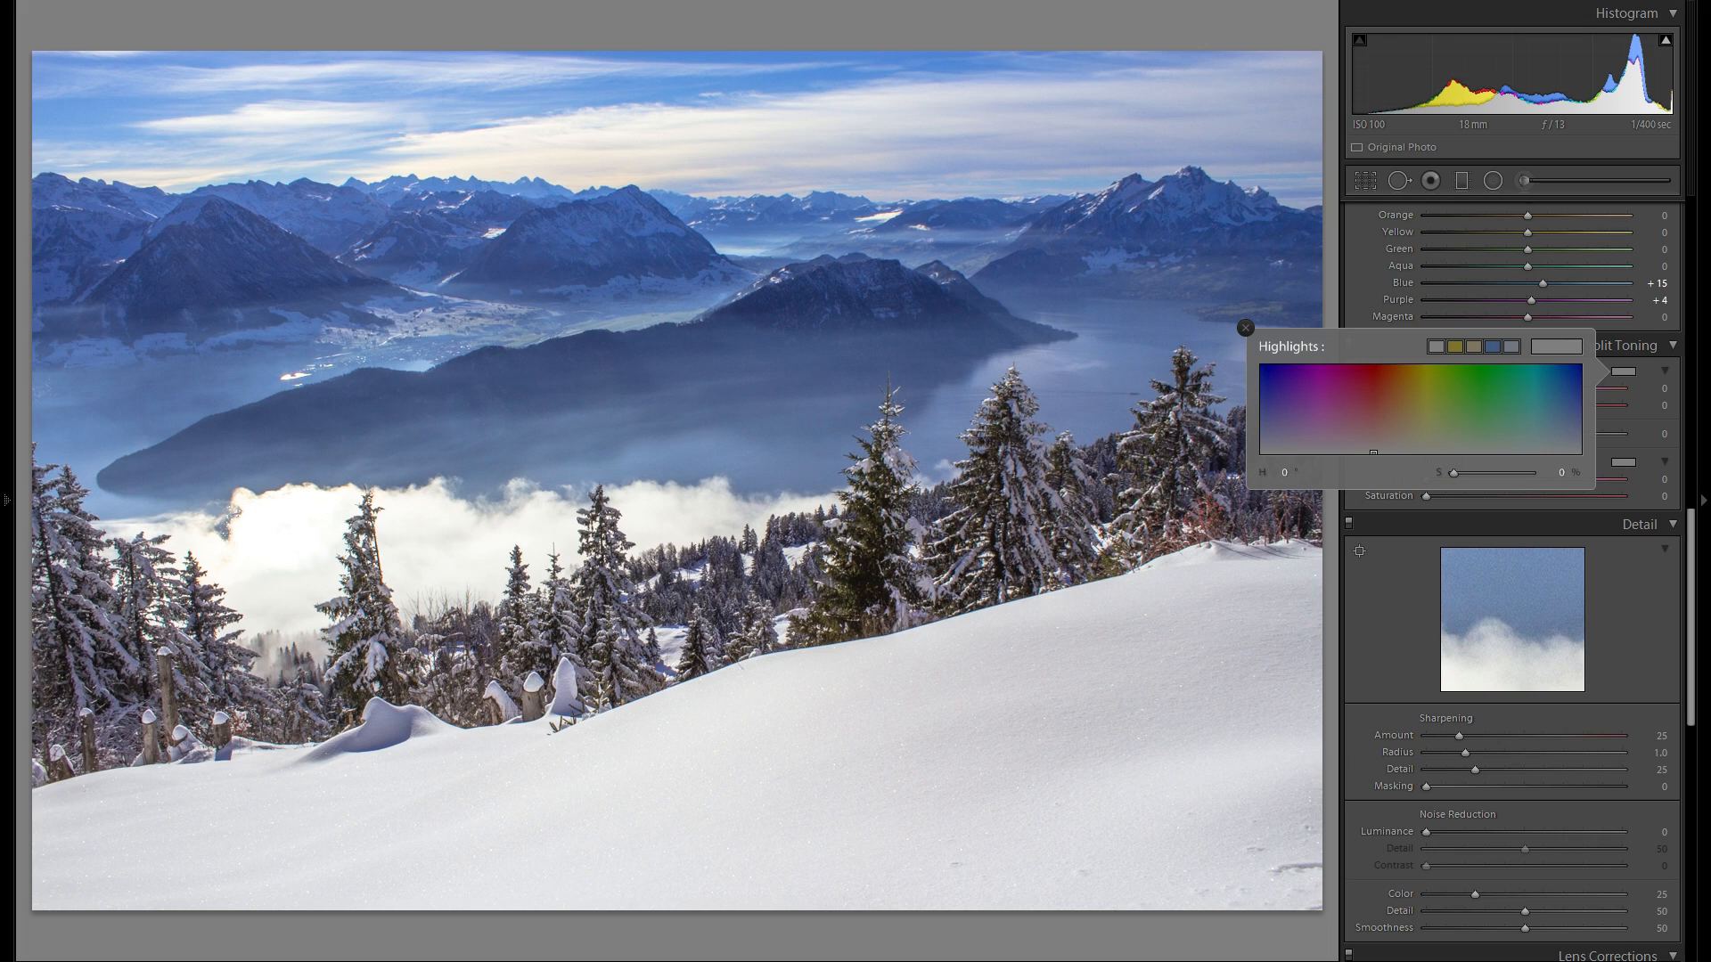
{"action": "left_click", "coordinate": [1245, 328]}
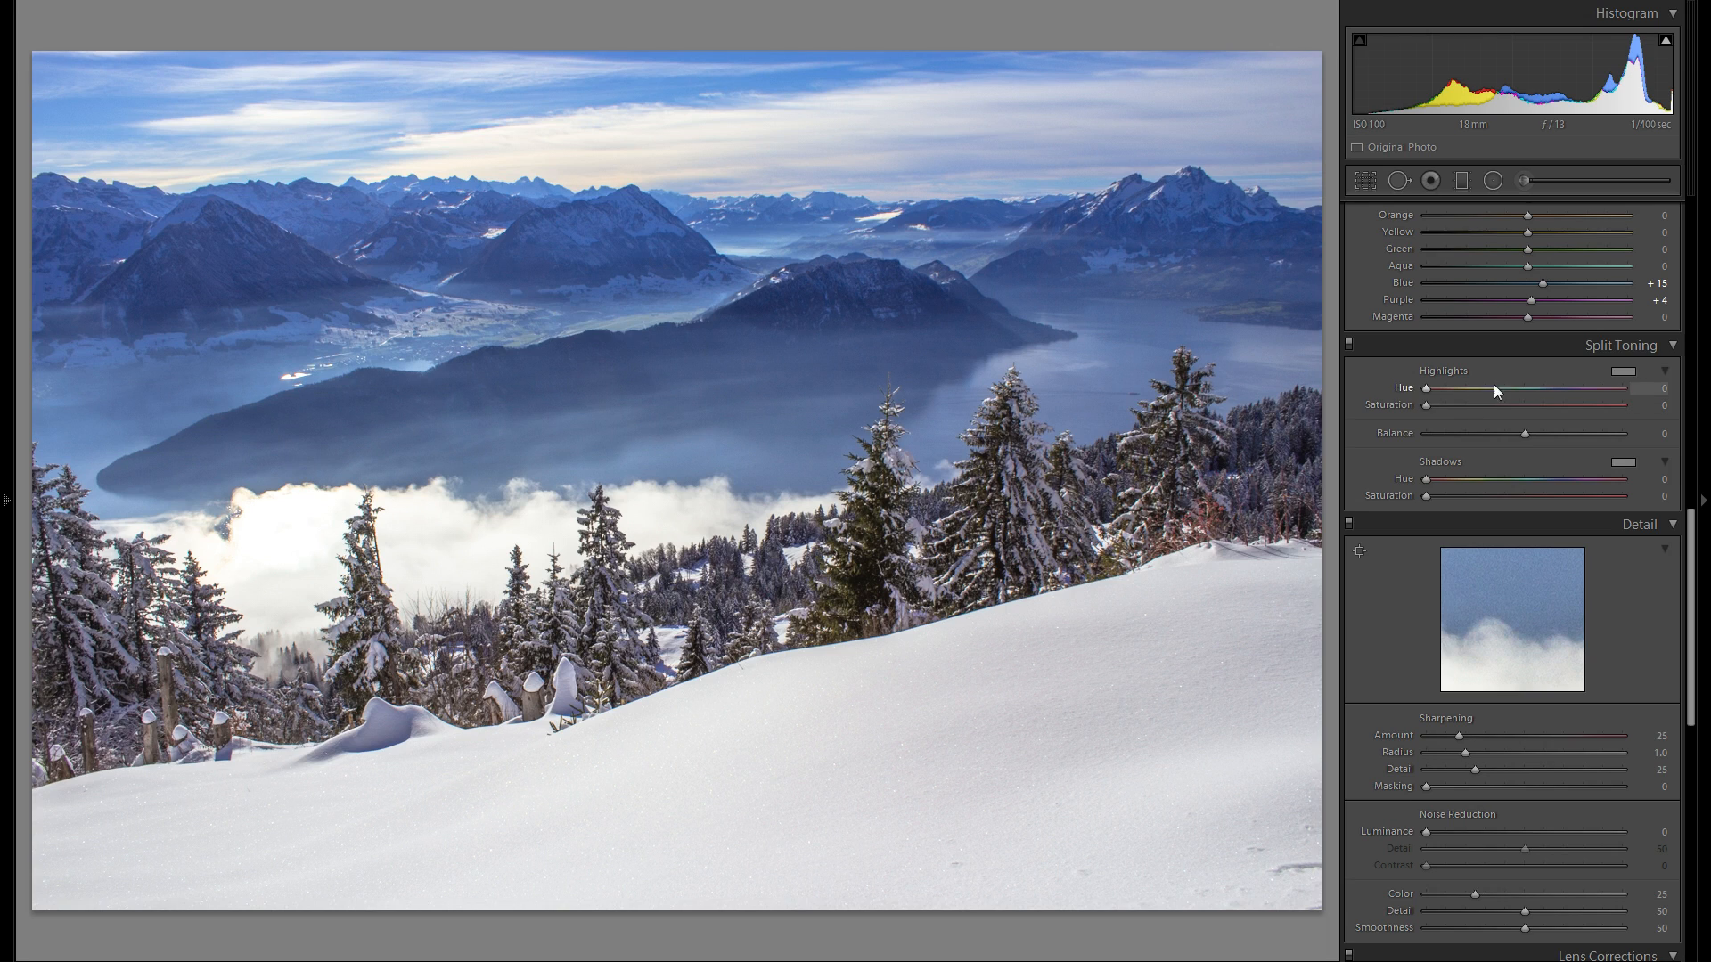
{"action": "left_click", "coordinate": [1625, 374]}
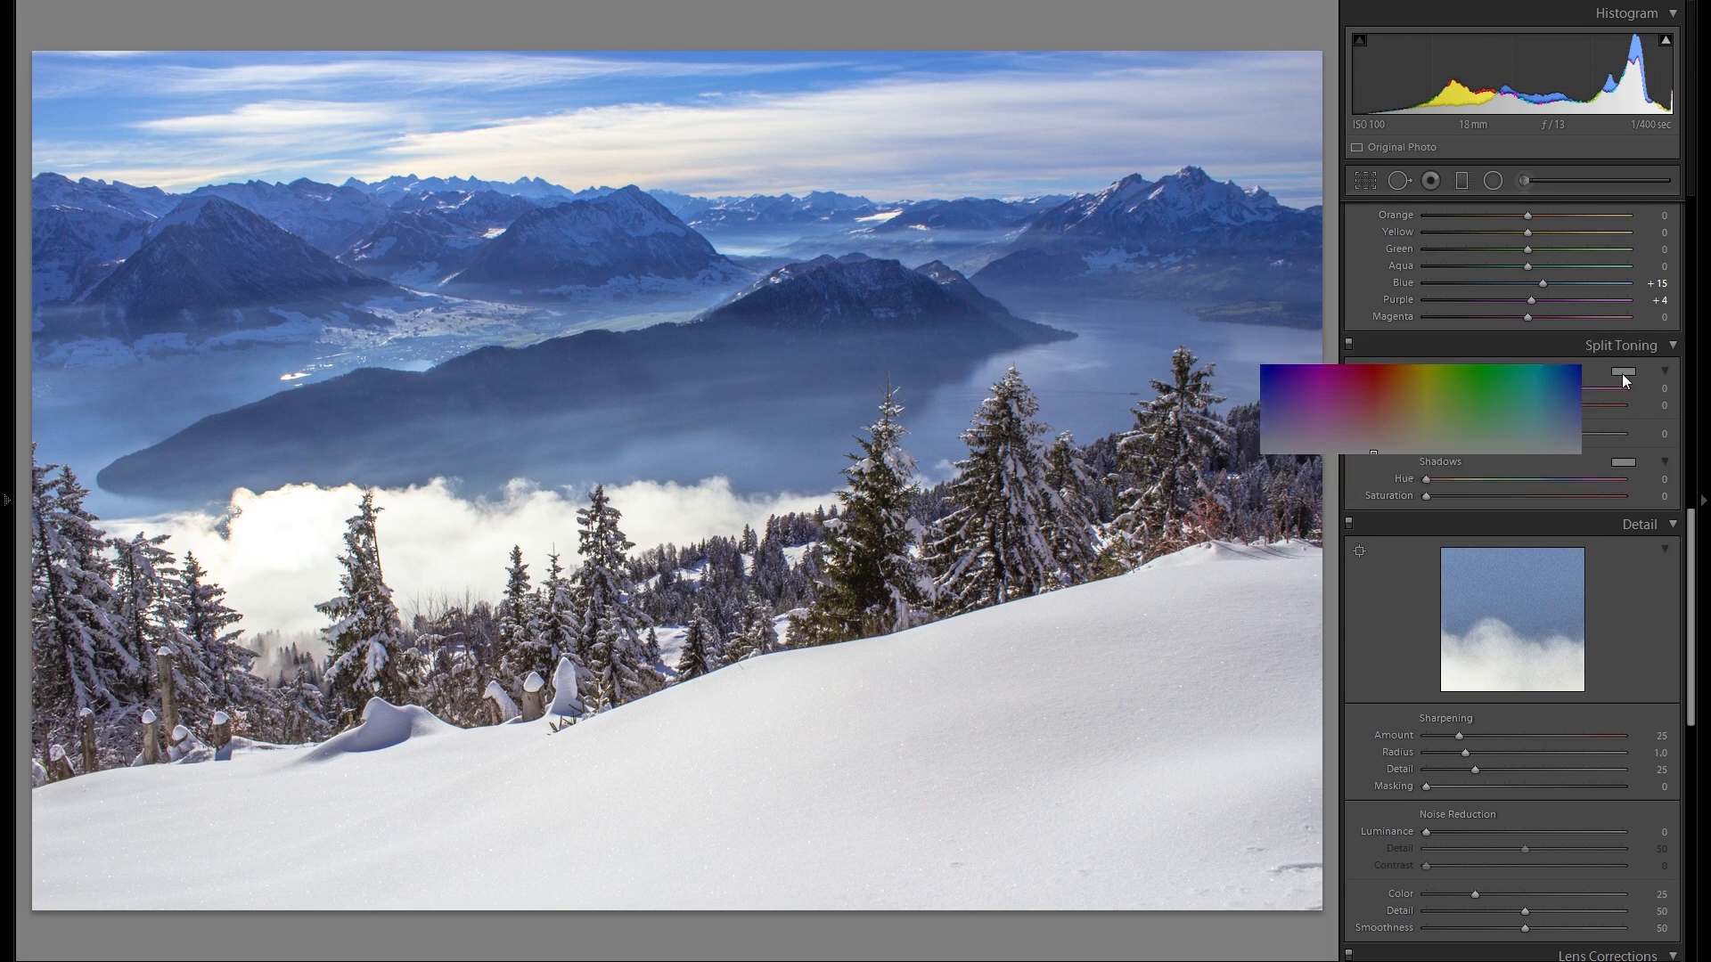
{"action": "mouse_move", "coordinate": [1374, 452]}
{"action": "left_mouse_down"}
{"action": "mouse_move", "coordinate": [1317, 392]}
{"action": "mouse_move", "coordinate": [1267, 385]}
{"action": "mouse_move", "coordinate": [1411, 392]}
{"action": "left_mouse_up"}
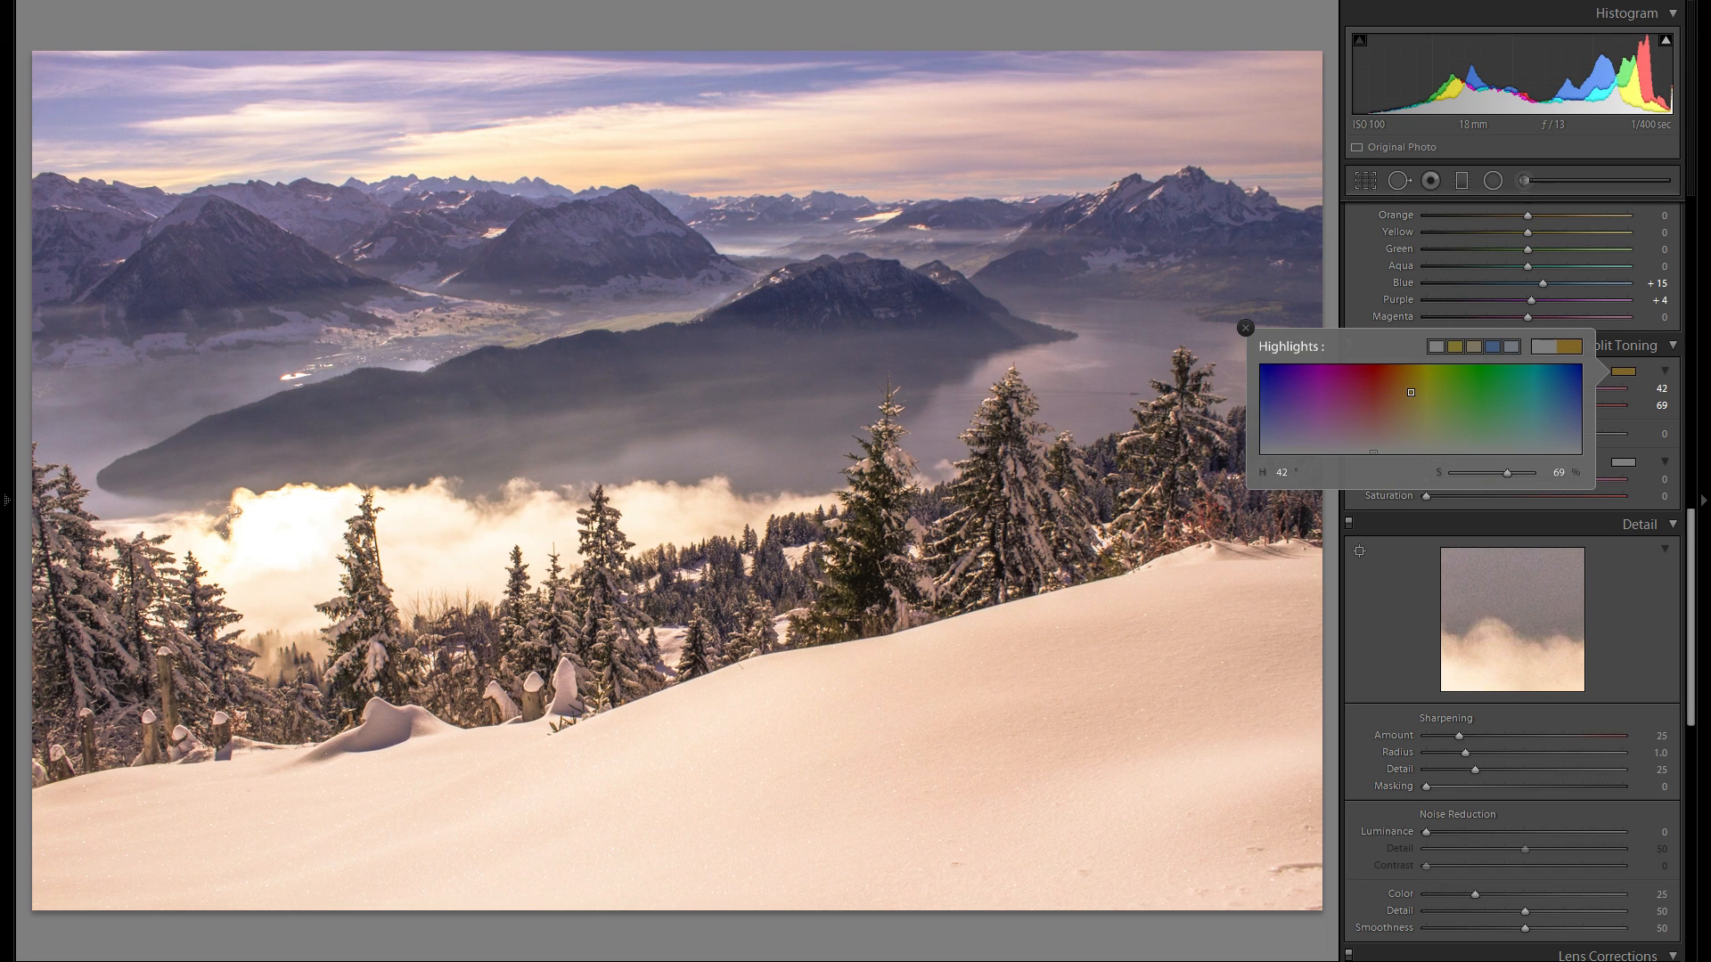
{"action": "mouse_move", "coordinate": [1411, 392]}
{"action": "left_mouse_down"}
{"action": "mouse_move", "coordinate": [1446, 393]}
{"action": "mouse_move", "coordinate": [1444, 453]}
{"action": "left_mouse_up"}
{"action": "left_click", "coordinate": [1475, 313]}
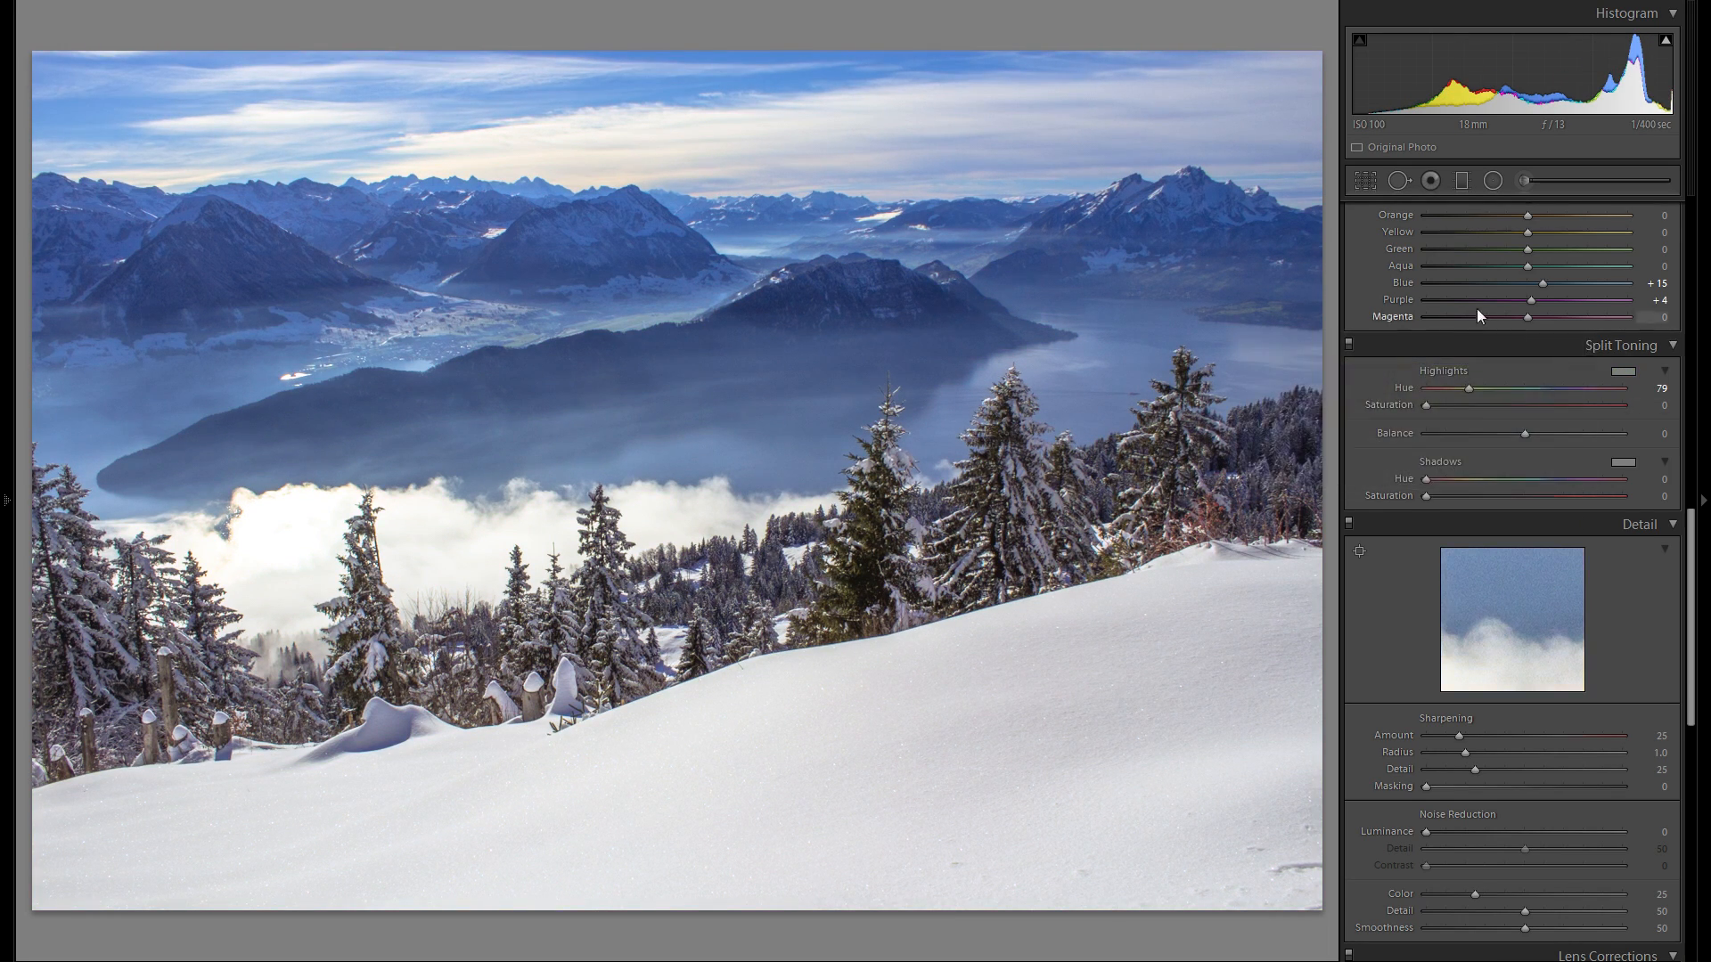
Try highlight tints at hue 301, saturation 75 and hue 331, saturation 31, and settle on hue 50, saturation 31.
{"action": "scroll", "coordinate": [1475, 313], "scroll_direction": "up", "scroll_amount": 10}
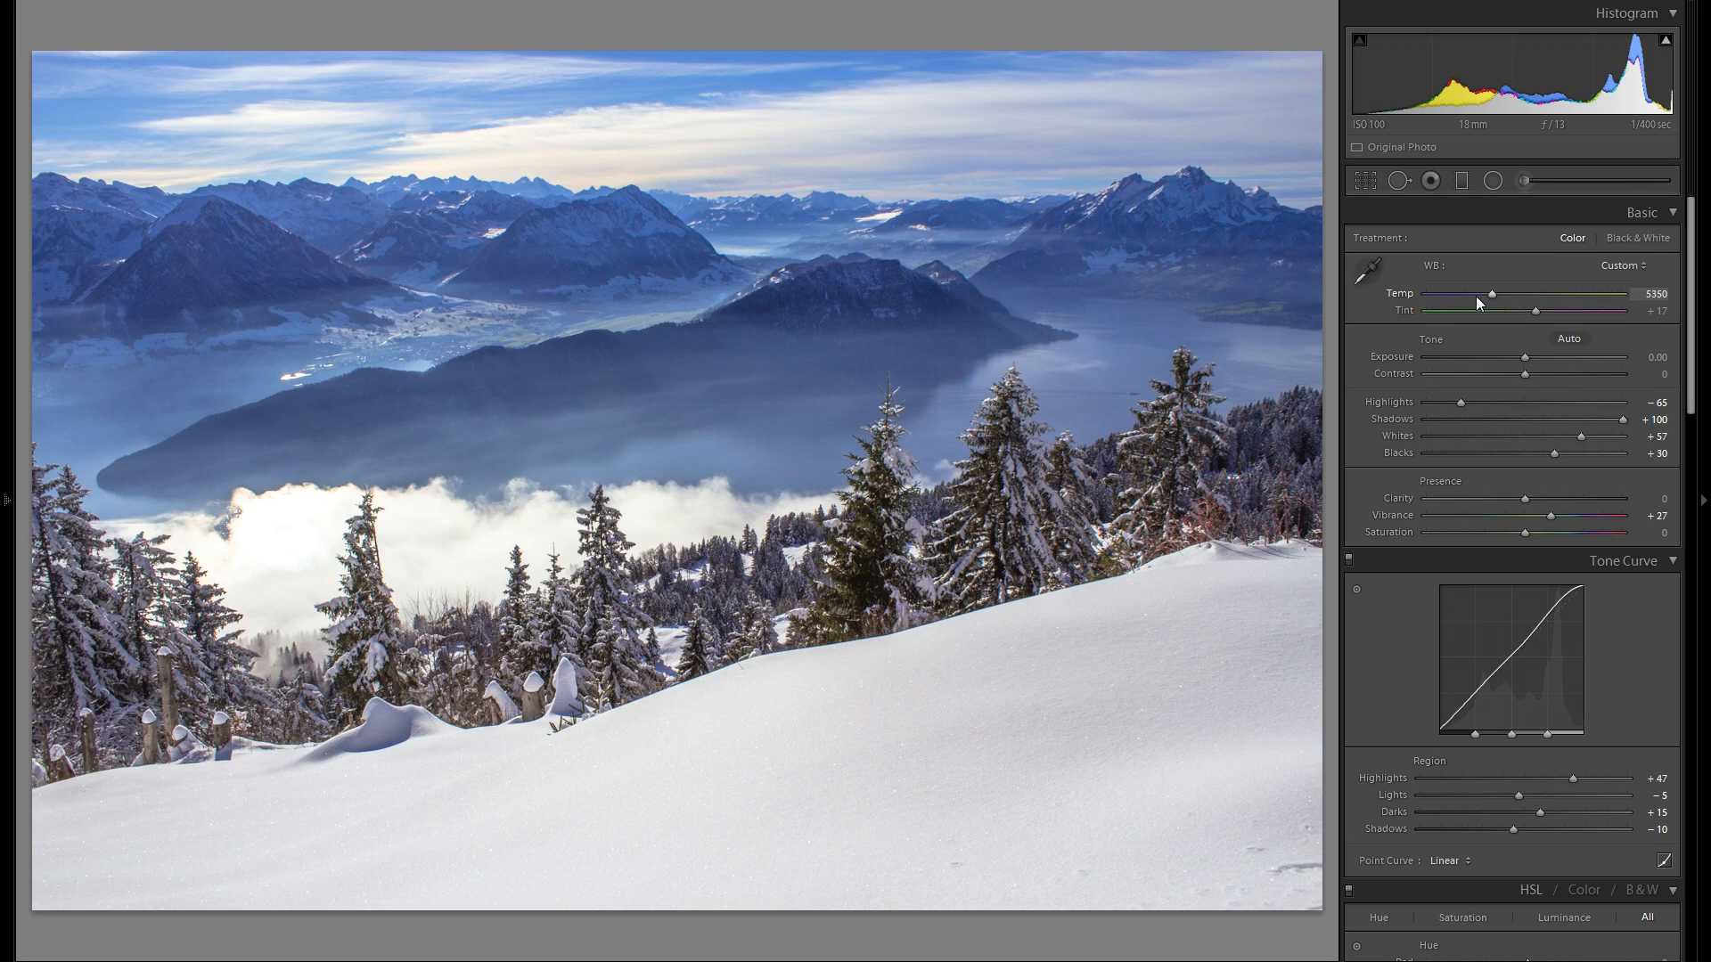
{"action": "scroll", "coordinate": [1606, 477], "scroll_direction": "down", "scroll_amount": 15}
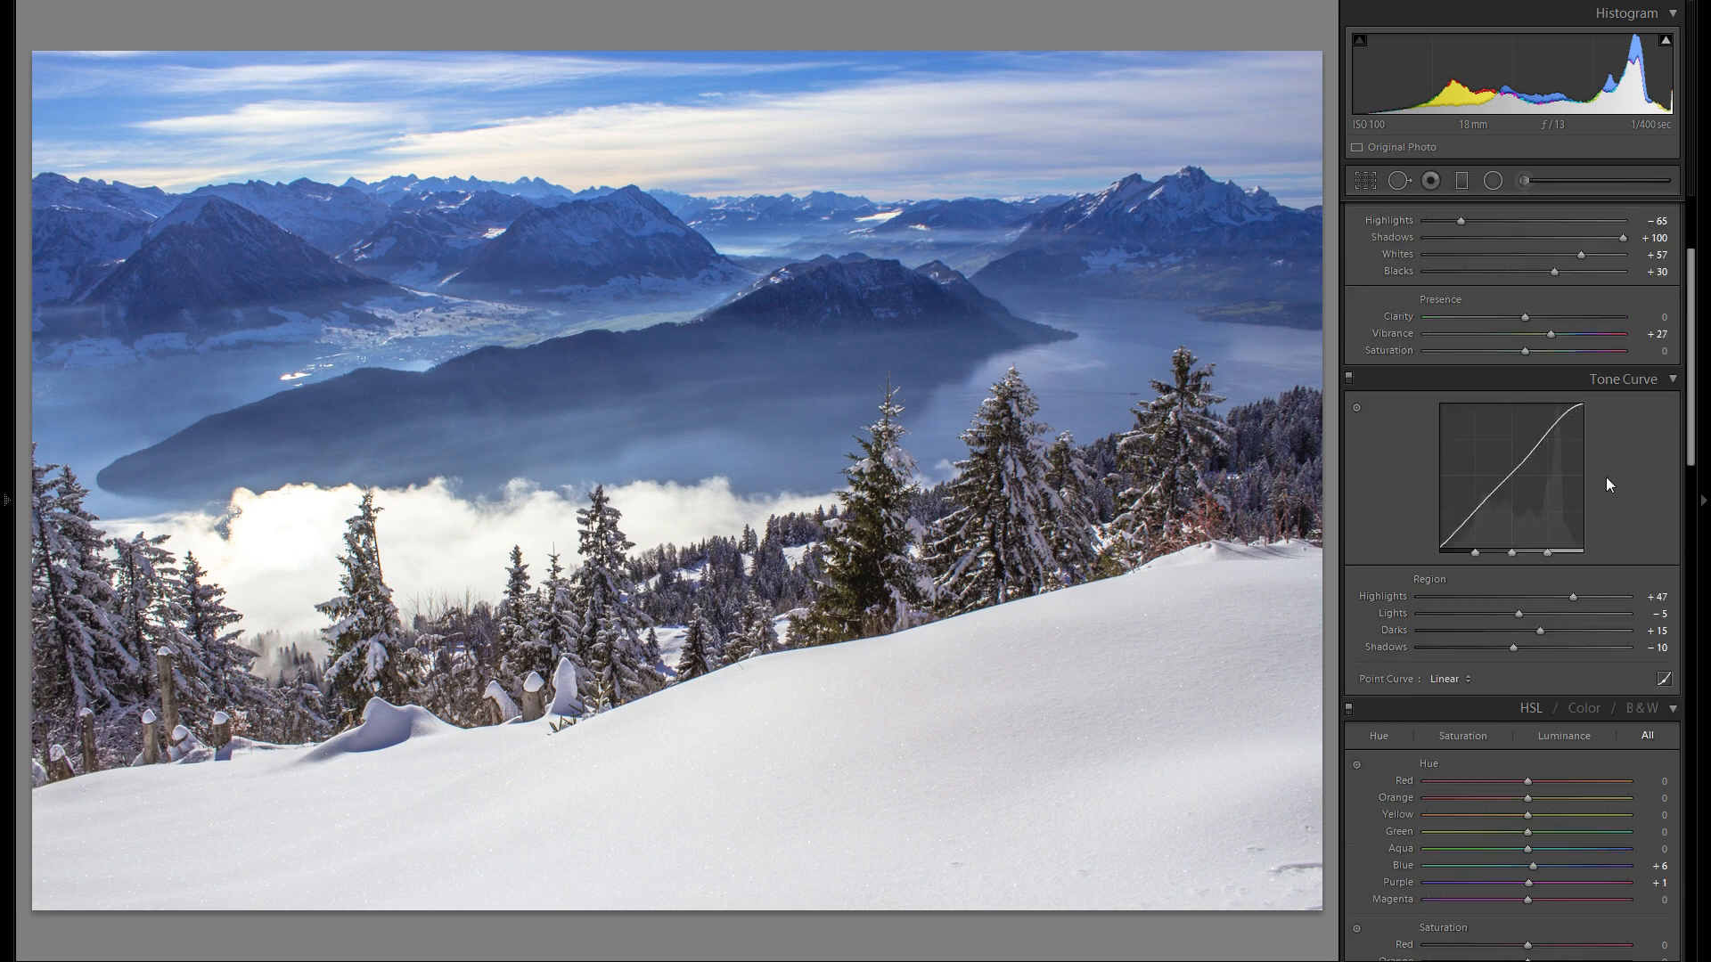
{"action": "left_click", "coordinate": [1624, 552]}
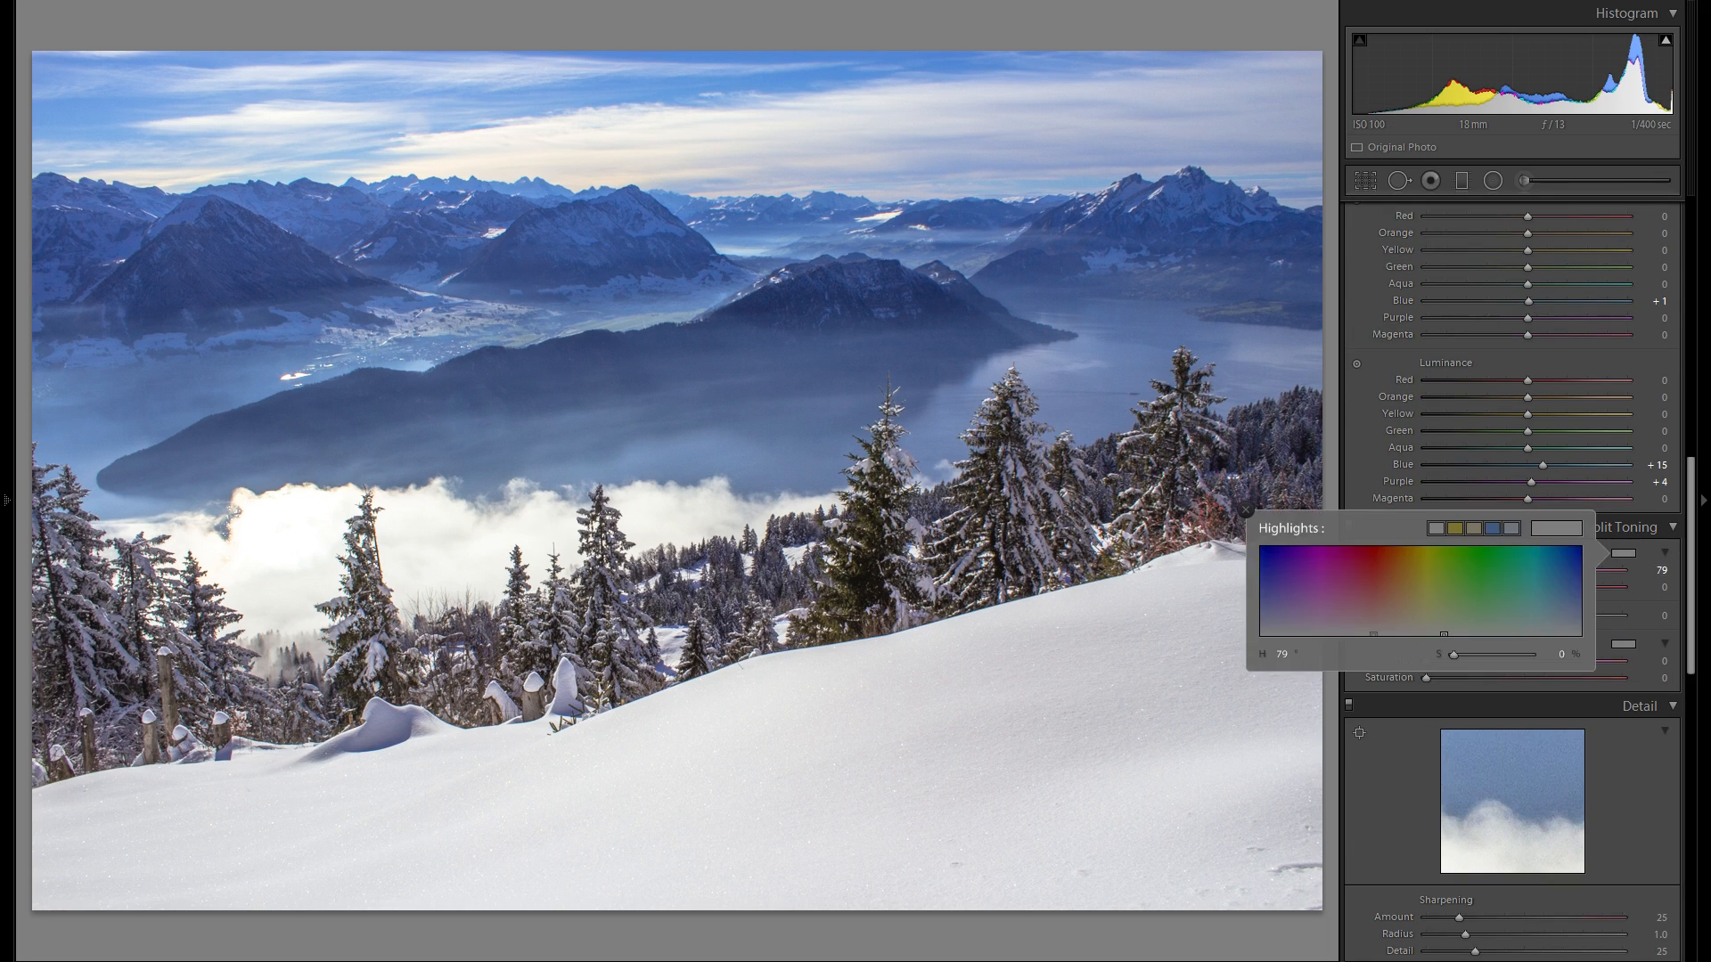
{"action": "left_click_drag", "start_coordinate": [1388, 589], "coordinate": [1320, 569]}
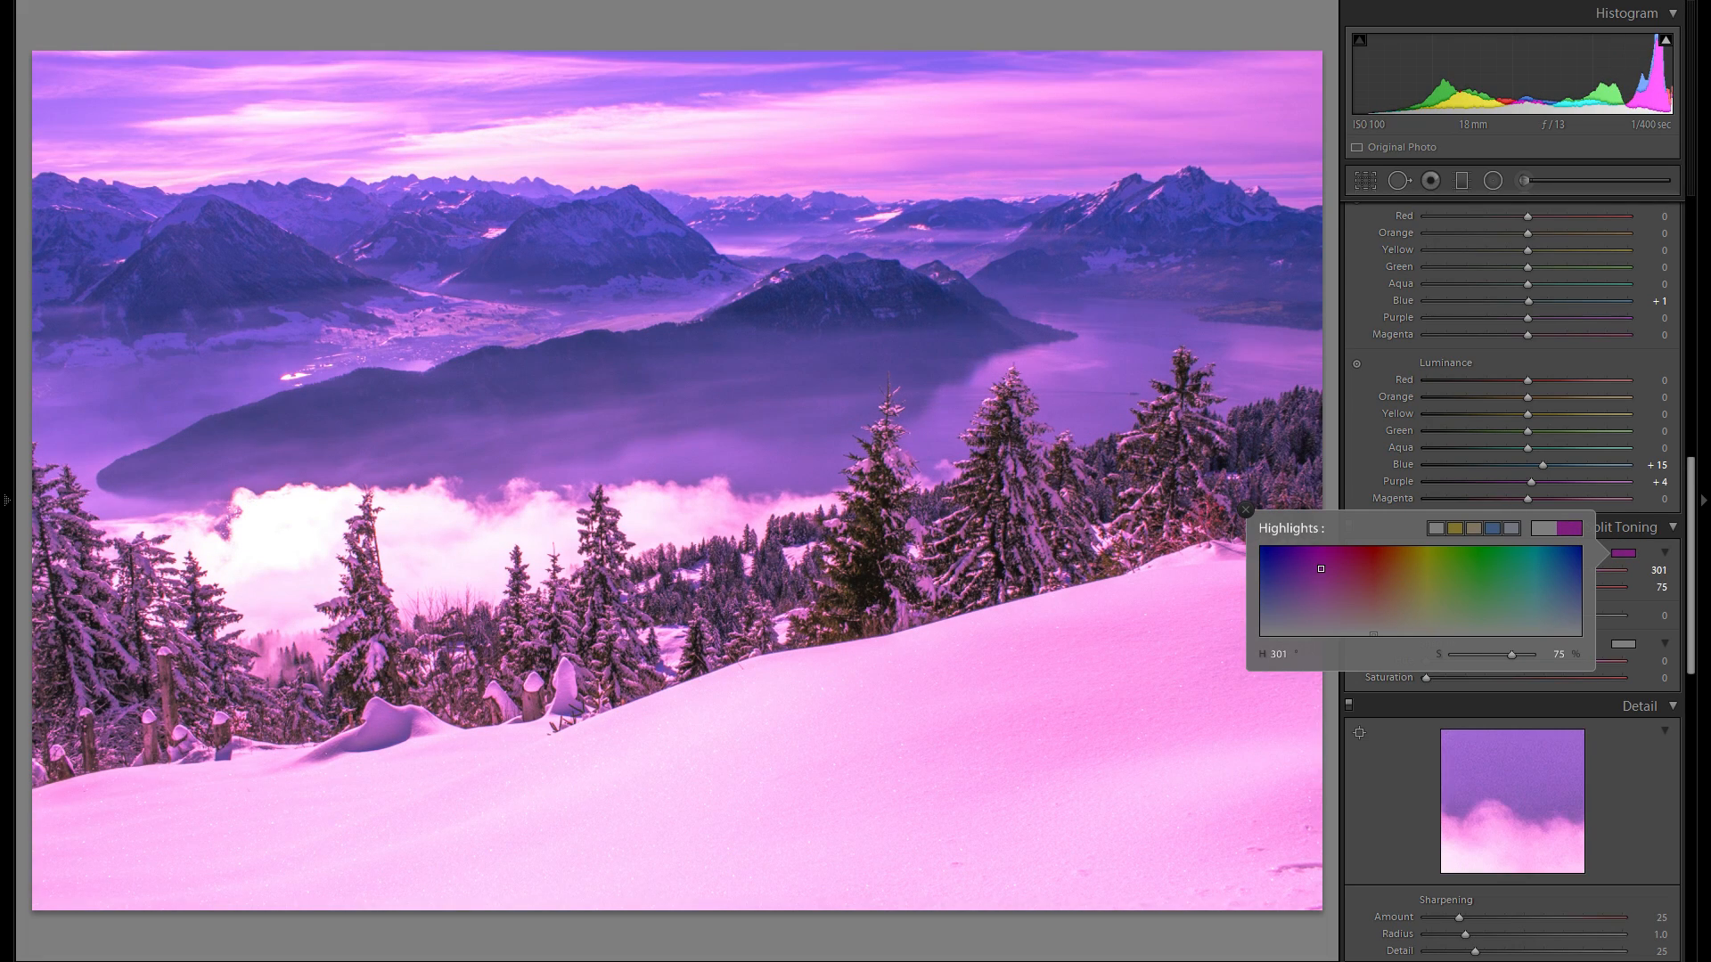
{"action": "mouse_move", "coordinate": [1320, 569]}
{"action": "left_mouse_down"}
{"action": "mouse_move", "coordinate": [1411, 570]}
{"action": "mouse_move", "coordinate": [1410, 633]}
{"action": "left_mouse_up"}
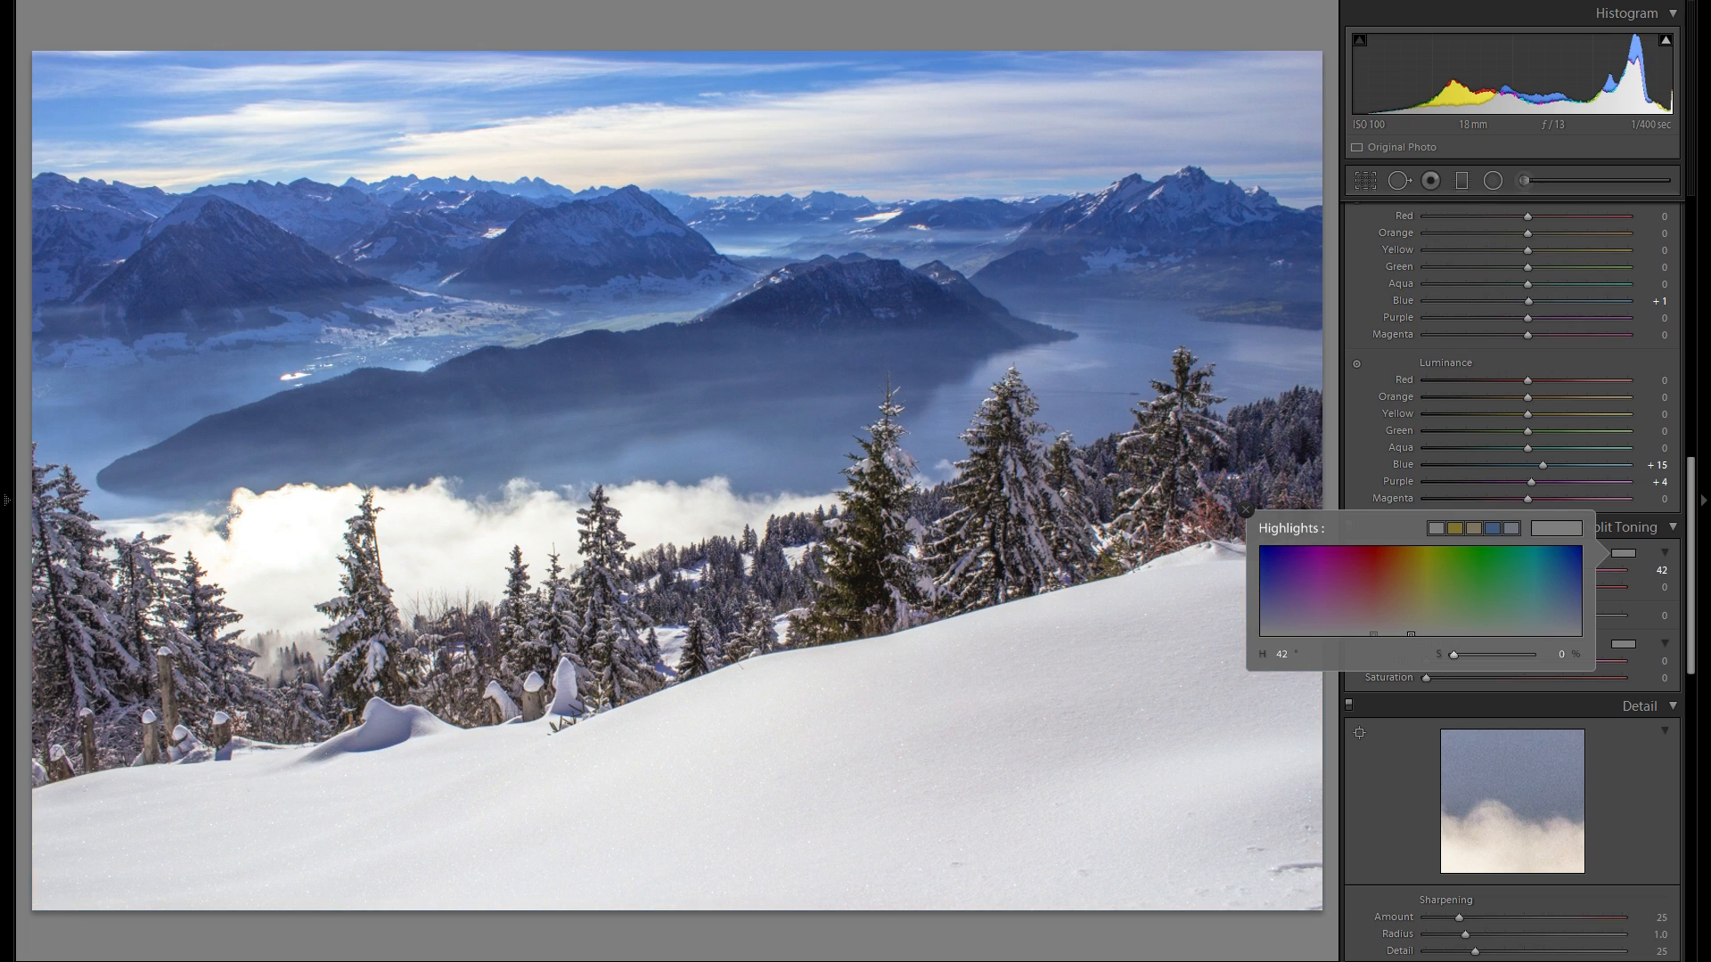
{"action": "mouse_move", "coordinate": [1411, 633]}
{"action": "left_mouse_down"}
{"action": "mouse_move", "coordinate": [1410, 599]}
{"action": "mouse_move", "coordinate": [1410, 634]}
{"action": "mouse_move", "coordinate": [1325, 577]}
{"action": "mouse_move", "coordinate": [1346, 580]}
{"action": "mouse_move", "coordinate": [1347, 608]}
{"action": "left_mouse_up"}
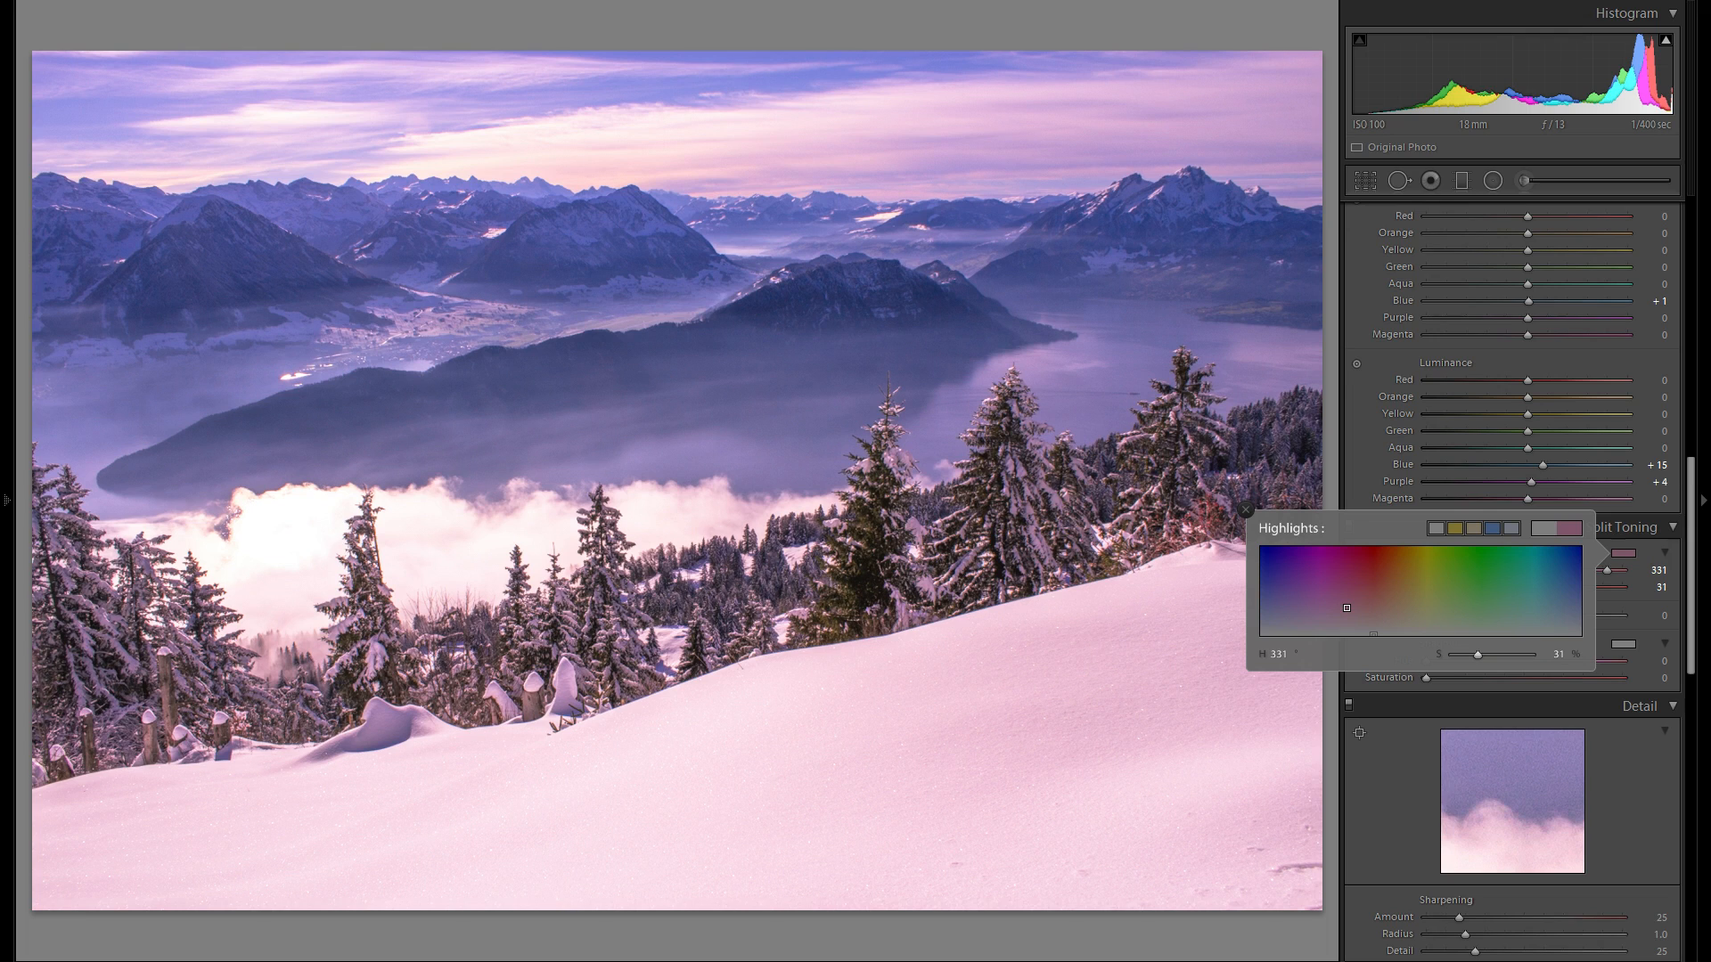
{"action": "left_click_drag", "start_coordinate": [1347, 608], "coordinate": [1346, 634]}
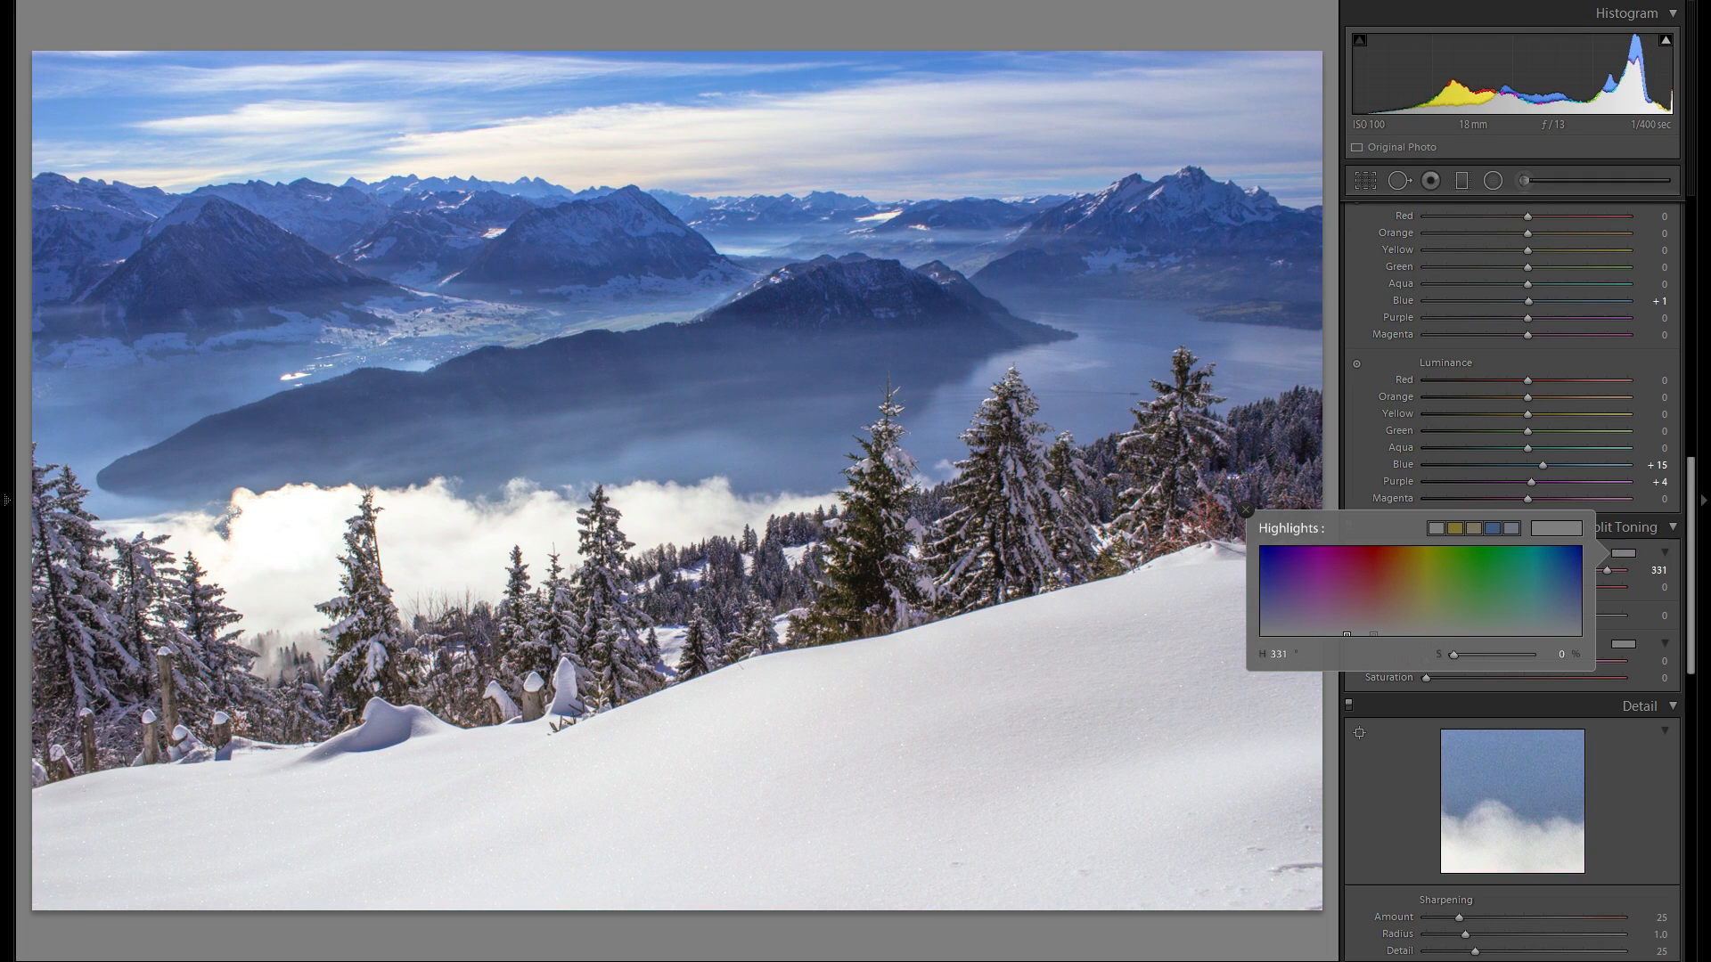
{"action": "mouse_move", "coordinate": [1402, 575]}
{"action": "left_mouse_down"}
{"action": "mouse_move", "coordinate": [1385, 580]}
{"action": "mouse_move", "coordinate": [1422, 547]}
{"action": "mouse_move", "coordinate": [1418, 608]}
{"action": "left_mouse_up"}
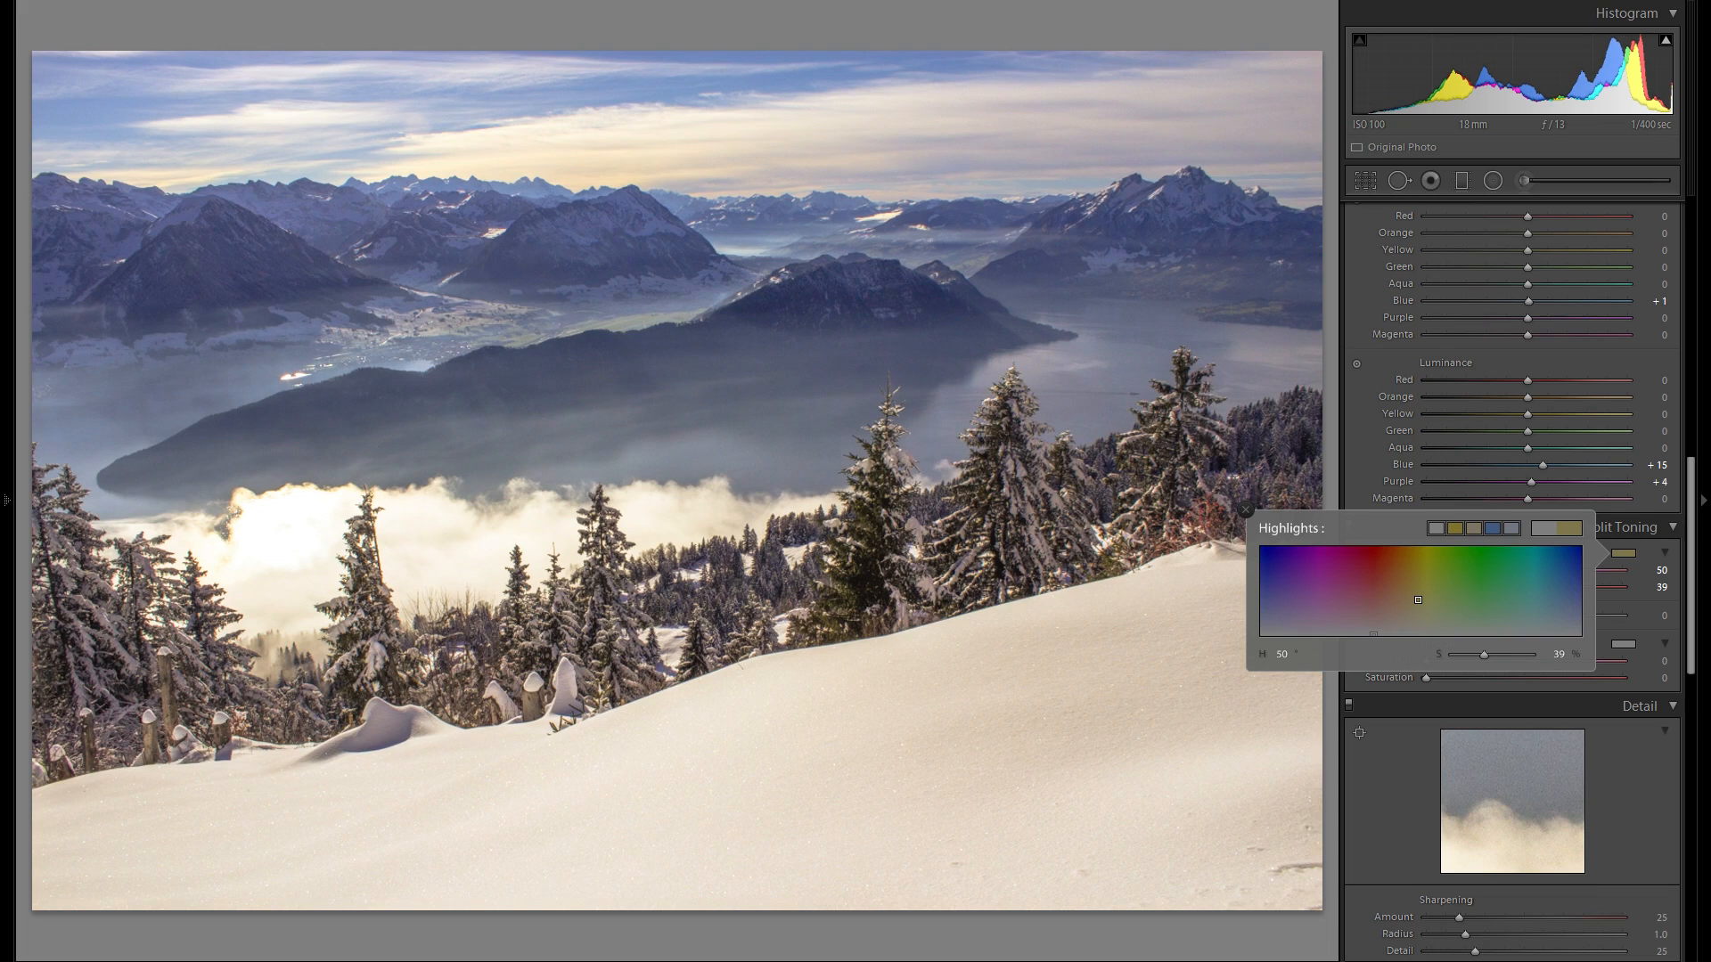
{"action": "left_click", "coordinate": [1246, 510]}
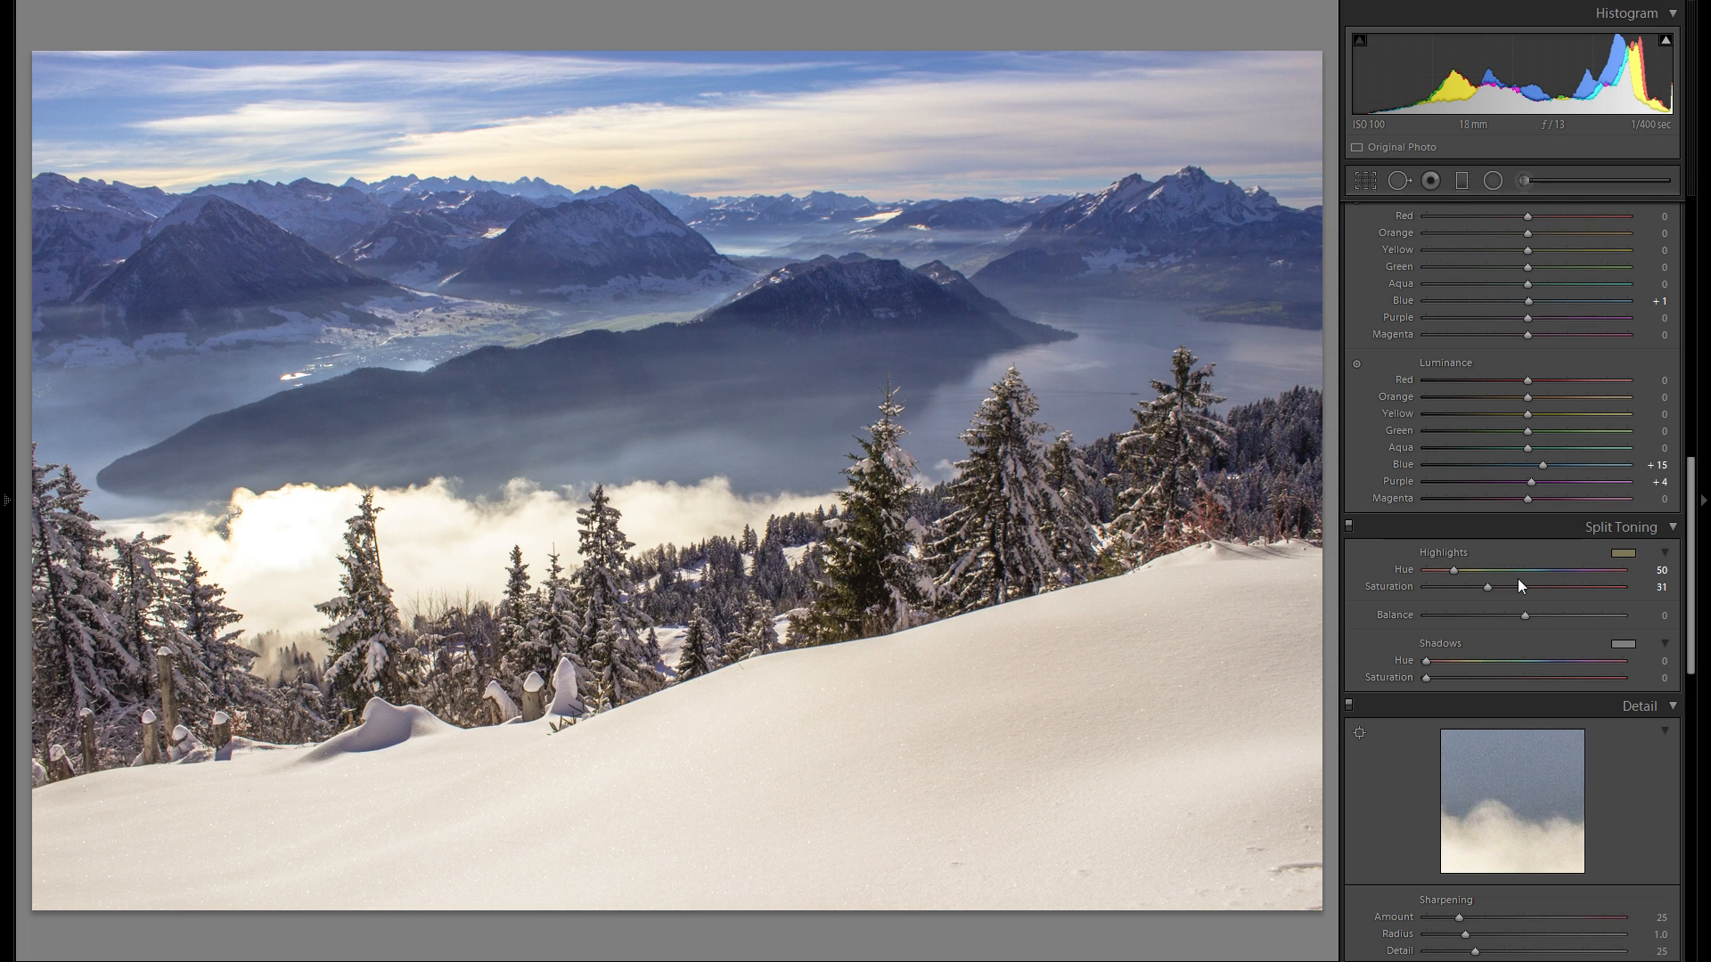
Try a warmer white balance temperature of 6072 and undo it.
{"action": "scroll", "coordinate": [1517, 579], "scroll_direction": "up", "scroll_amount": 10}
{"action": "left_click_drag", "start_coordinate": [1495, 295], "coordinate": [1506, 294]}
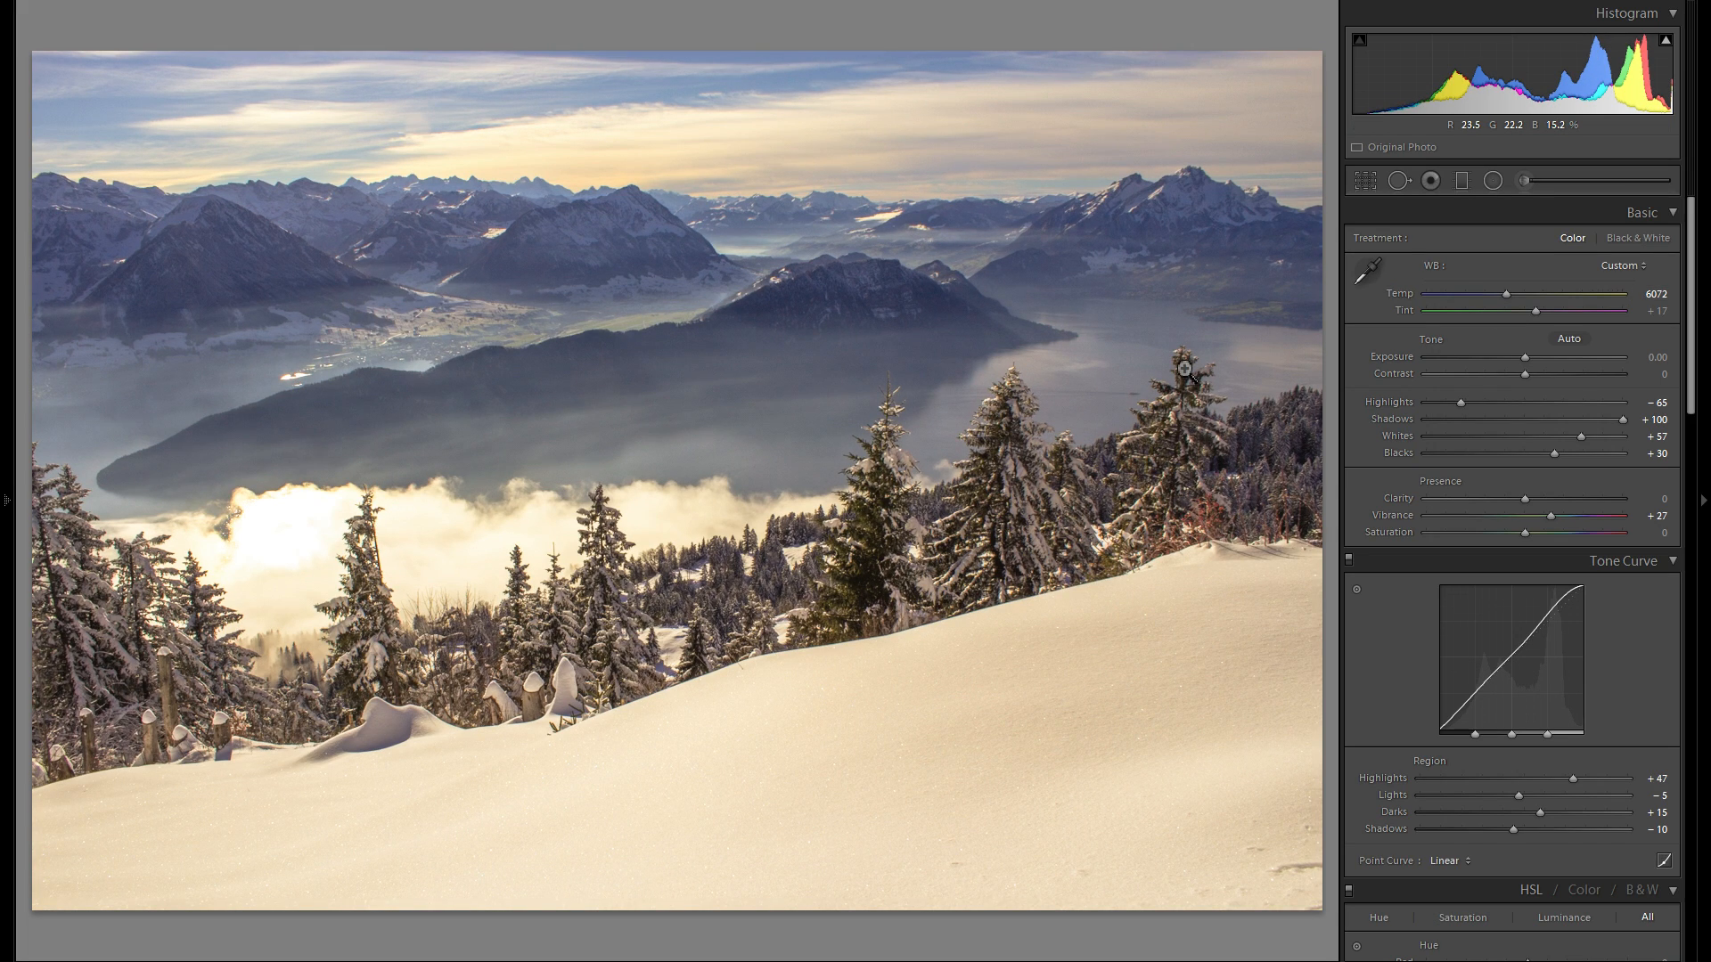
{"action": "key", "text": "ctrl+z"}
Try a split toning tint in the shadows at hue 34 and saturation 25, and reset both to 0.
{"action": "scroll", "coordinate": [1536, 592], "scroll_direction": "down", "scroll_amount": 10}
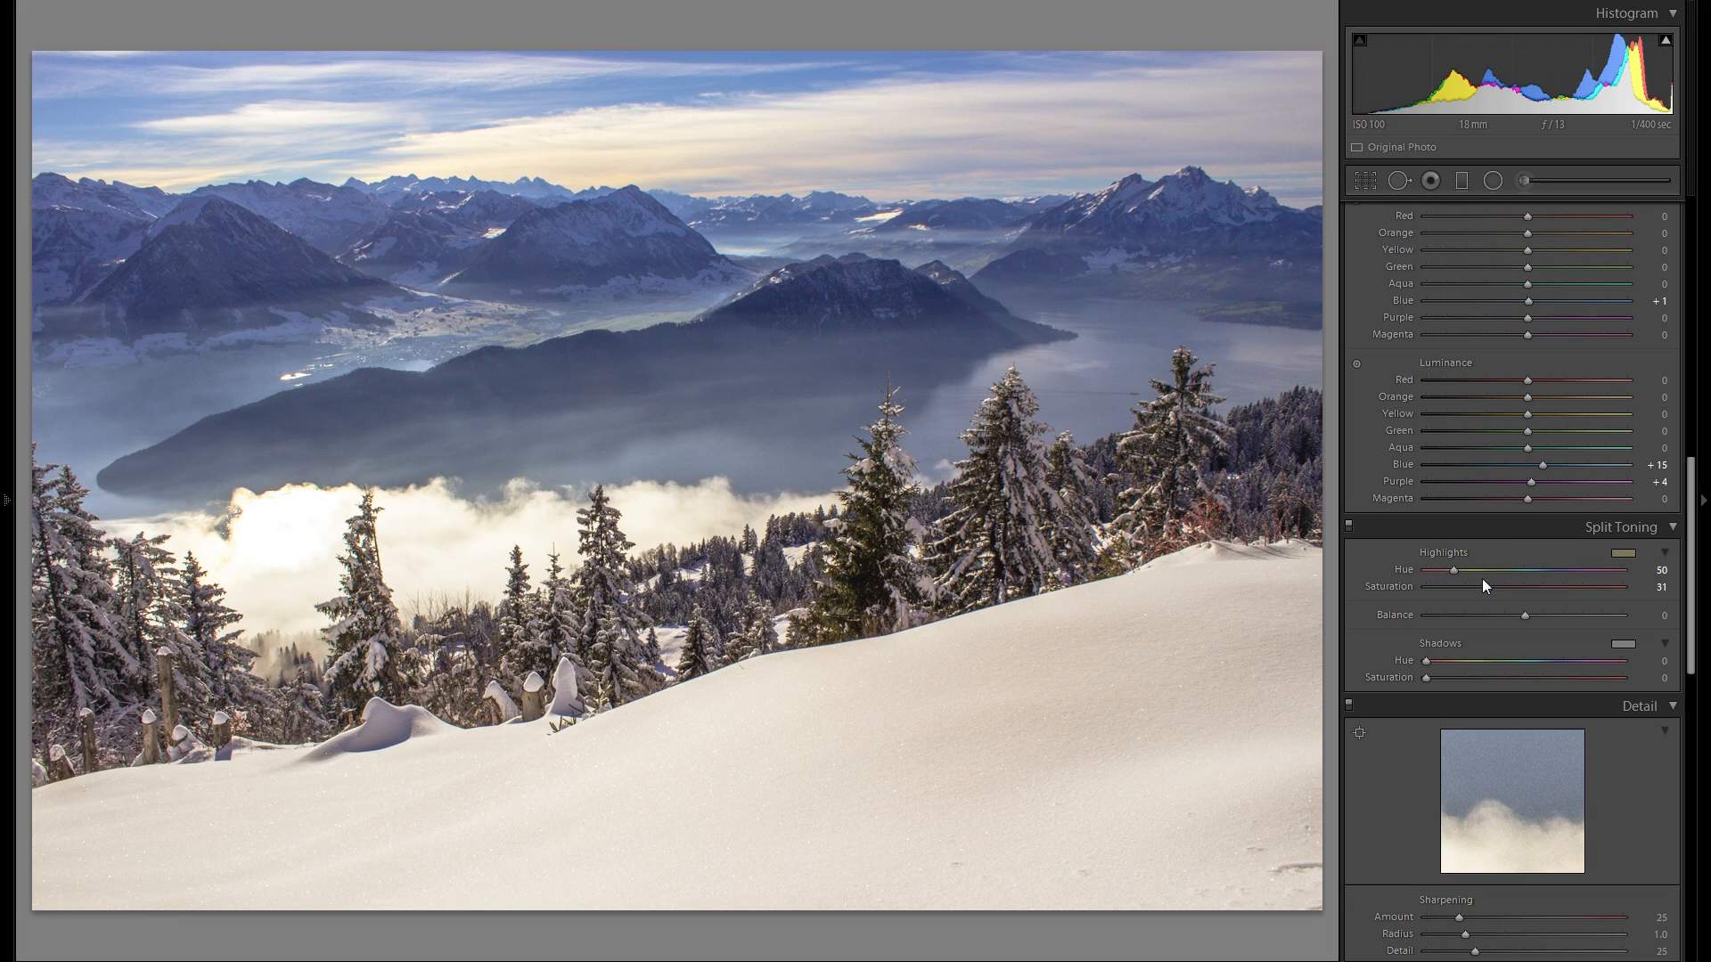
{"action": "left_click", "coordinate": [1623, 643]}
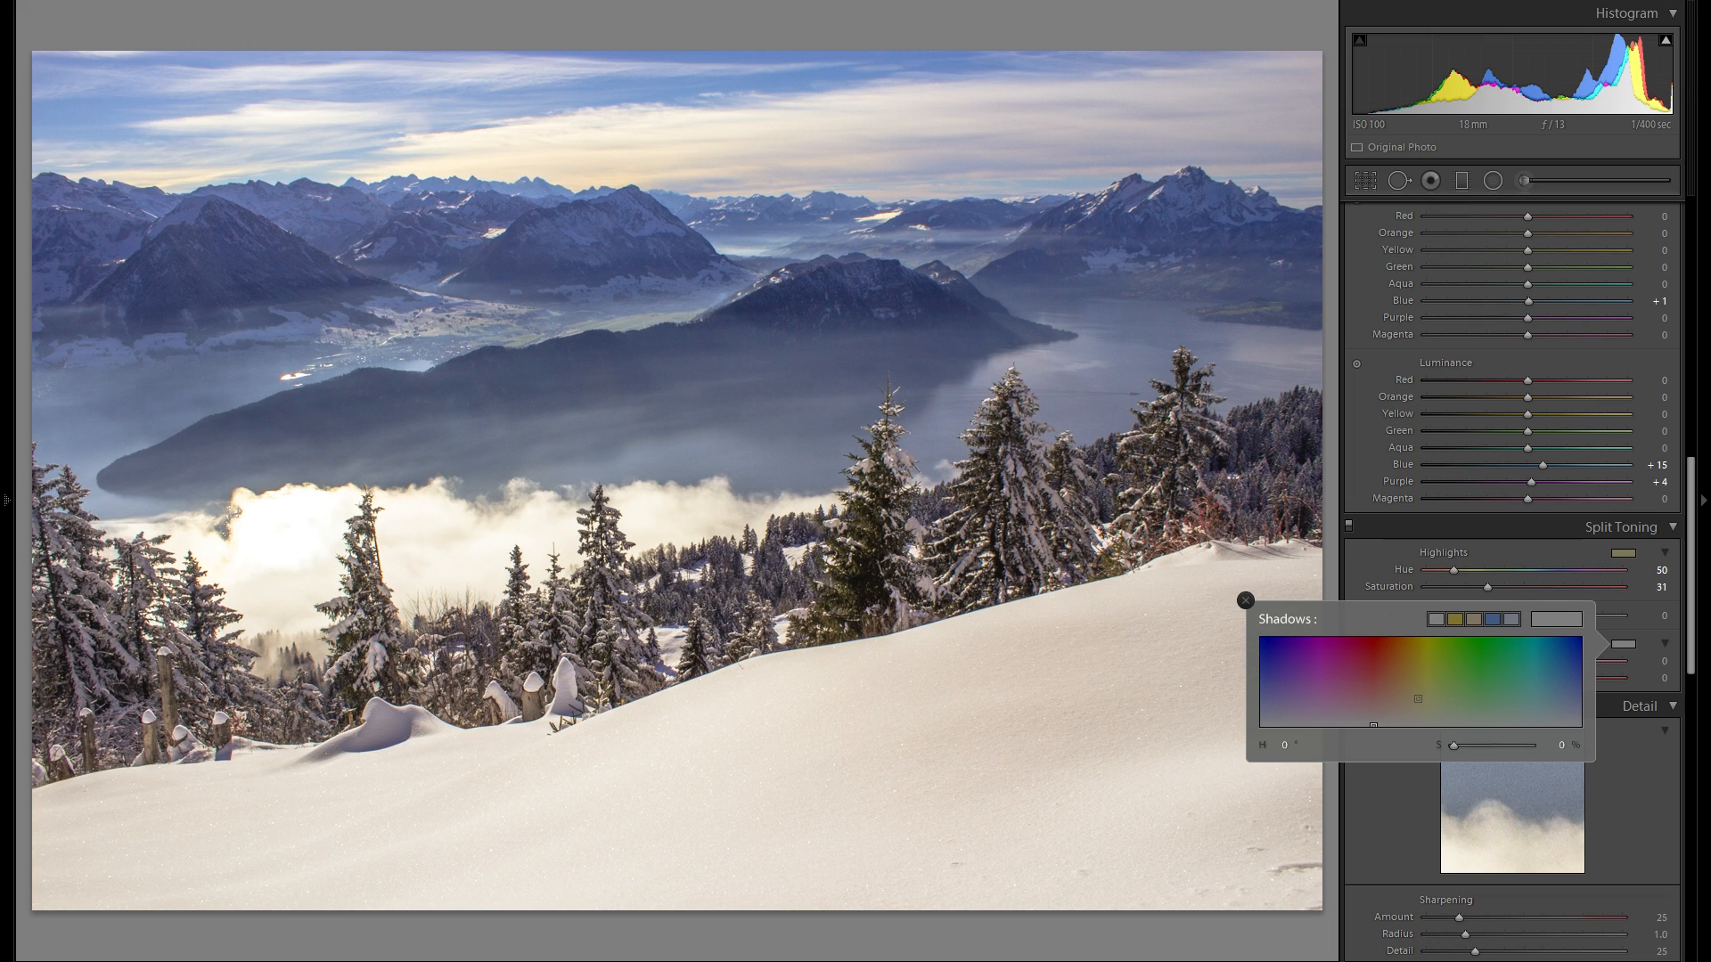
{"action": "mouse_move", "coordinate": [1373, 725]}
{"action": "left_mouse_down"}
{"action": "mouse_move", "coordinate": [1392, 663]}
{"action": "mouse_move", "coordinate": [1414, 664]}
{"action": "mouse_move", "coordinate": [1299, 658]}
{"action": "mouse_move", "coordinate": [1402, 669]}
{"action": "mouse_move", "coordinate": [1404, 706]}
{"action": "left_mouse_up"}
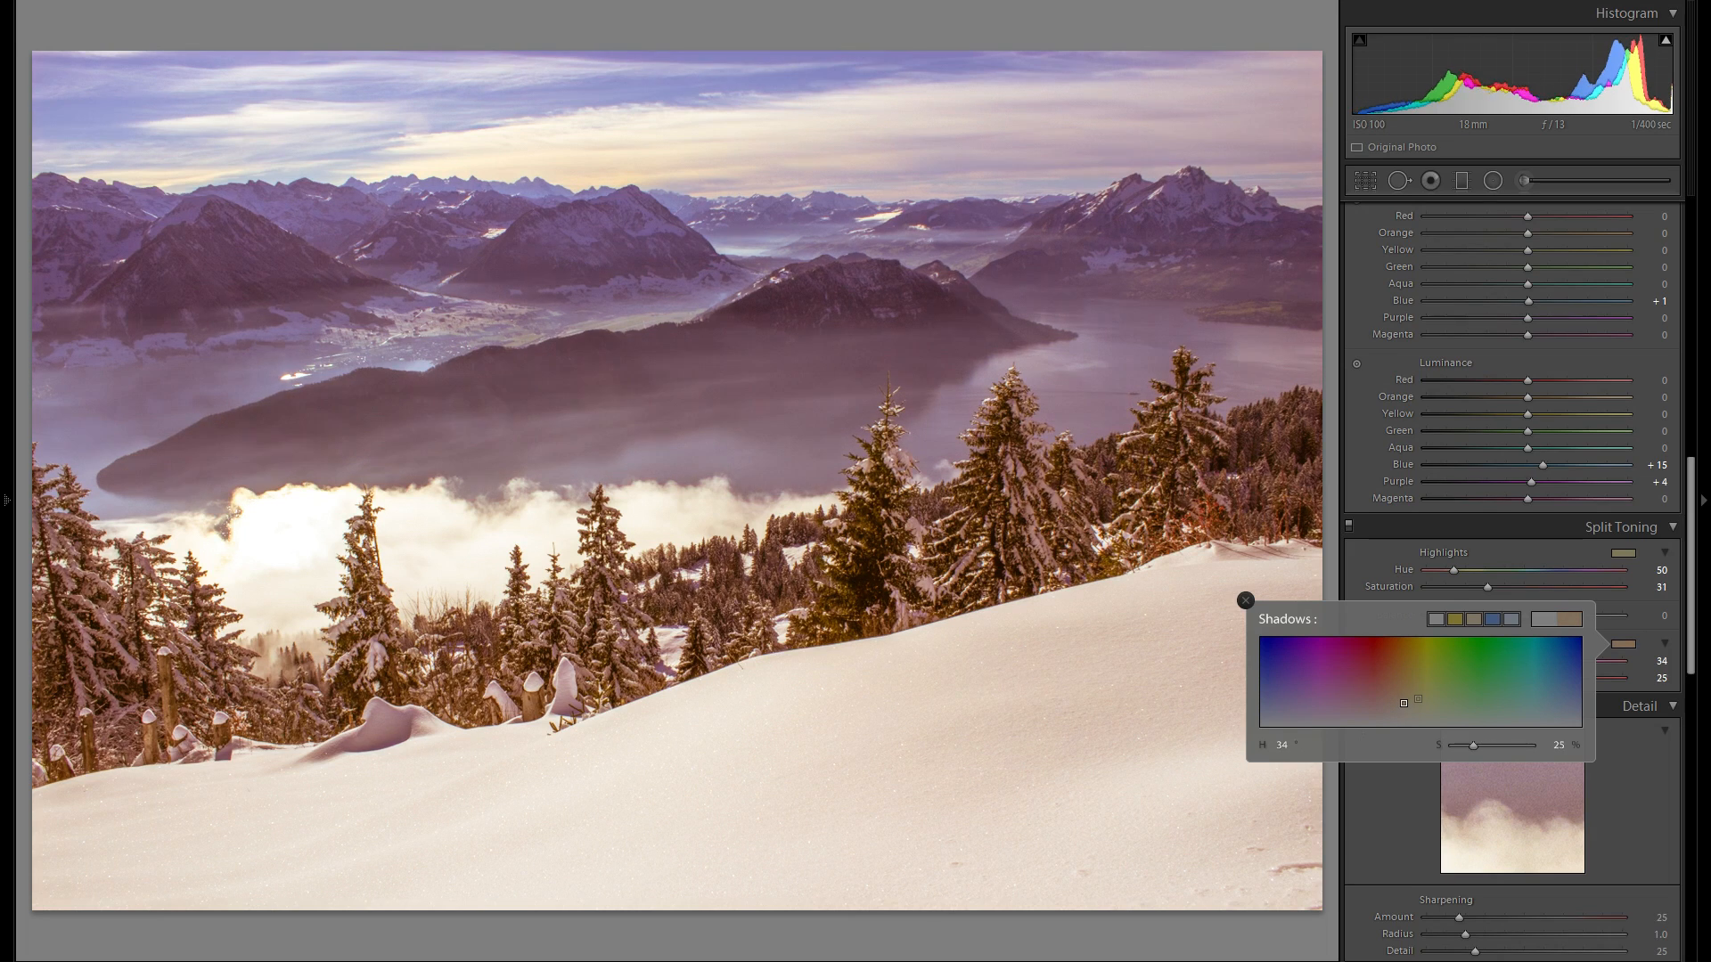
{"action": "left_click_drag", "start_coordinate": [1403, 705], "coordinate": [1403, 725]}
{"action": "left_click", "coordinate": [1245, 601]}
{"action": "left_click_drag", "start_coordinate": [1445, 662], "coordinate": [1421, 661]}
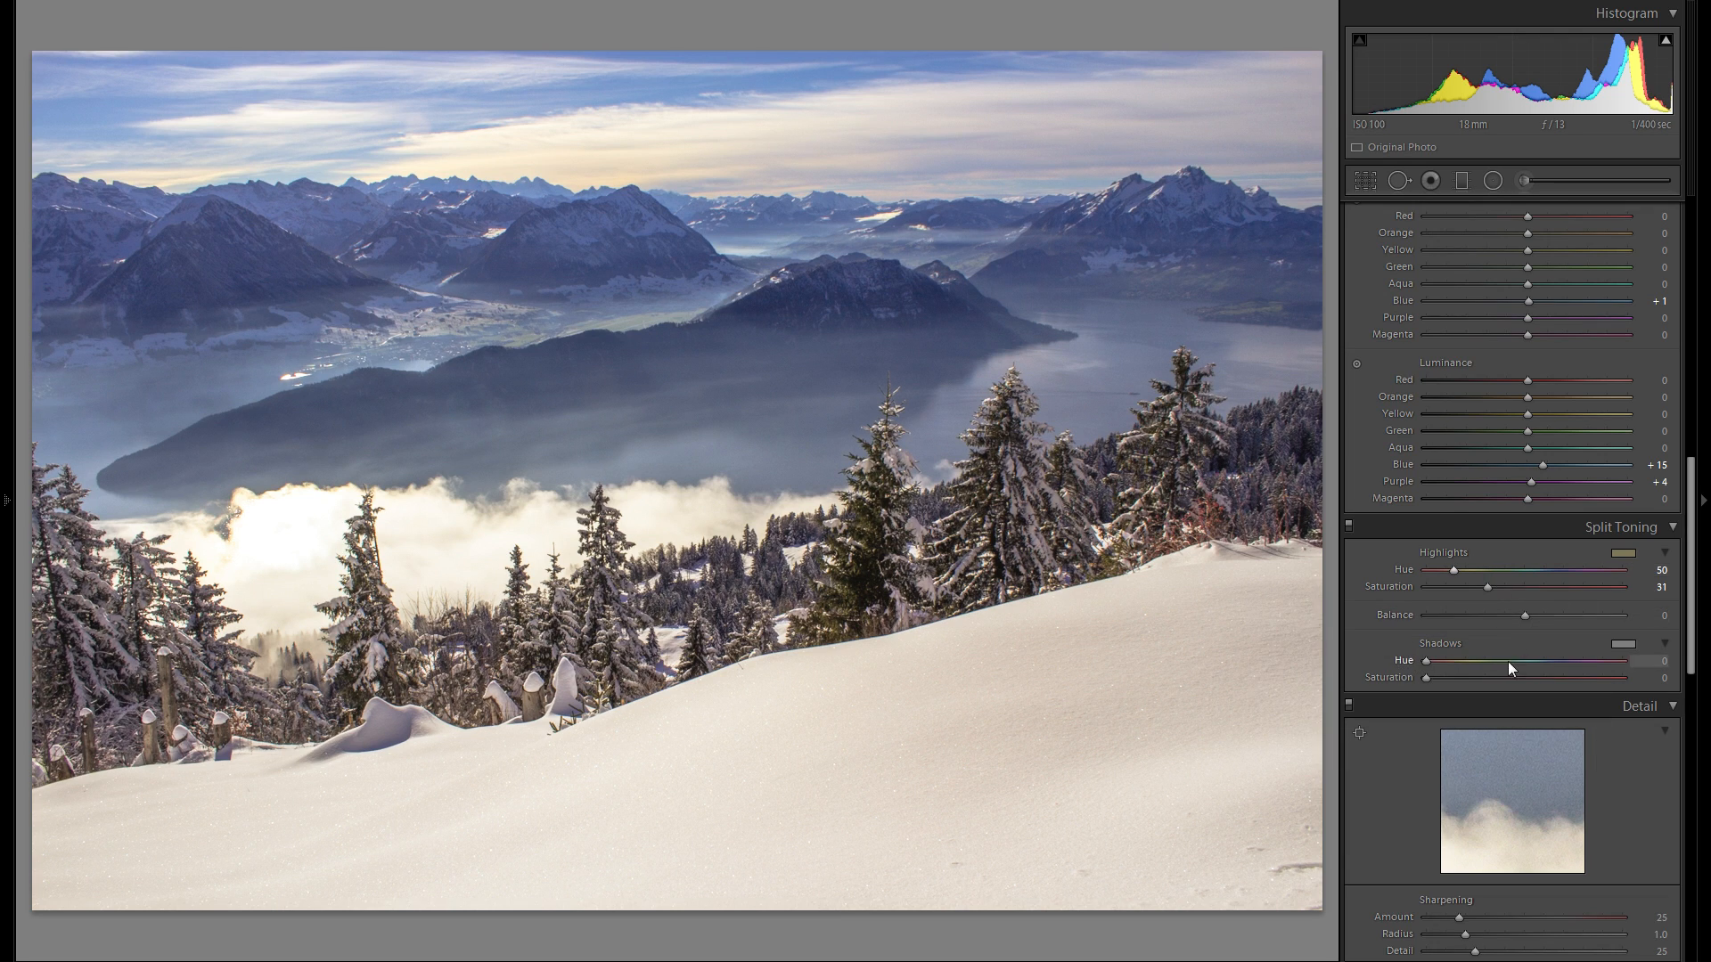
Inspect the snowy trees at close range and set the sharpening amount to 63.
{"action": "scroll", "coordinate": [1488, 627], "scroll_direction": "down", "scroll_amount": 5}
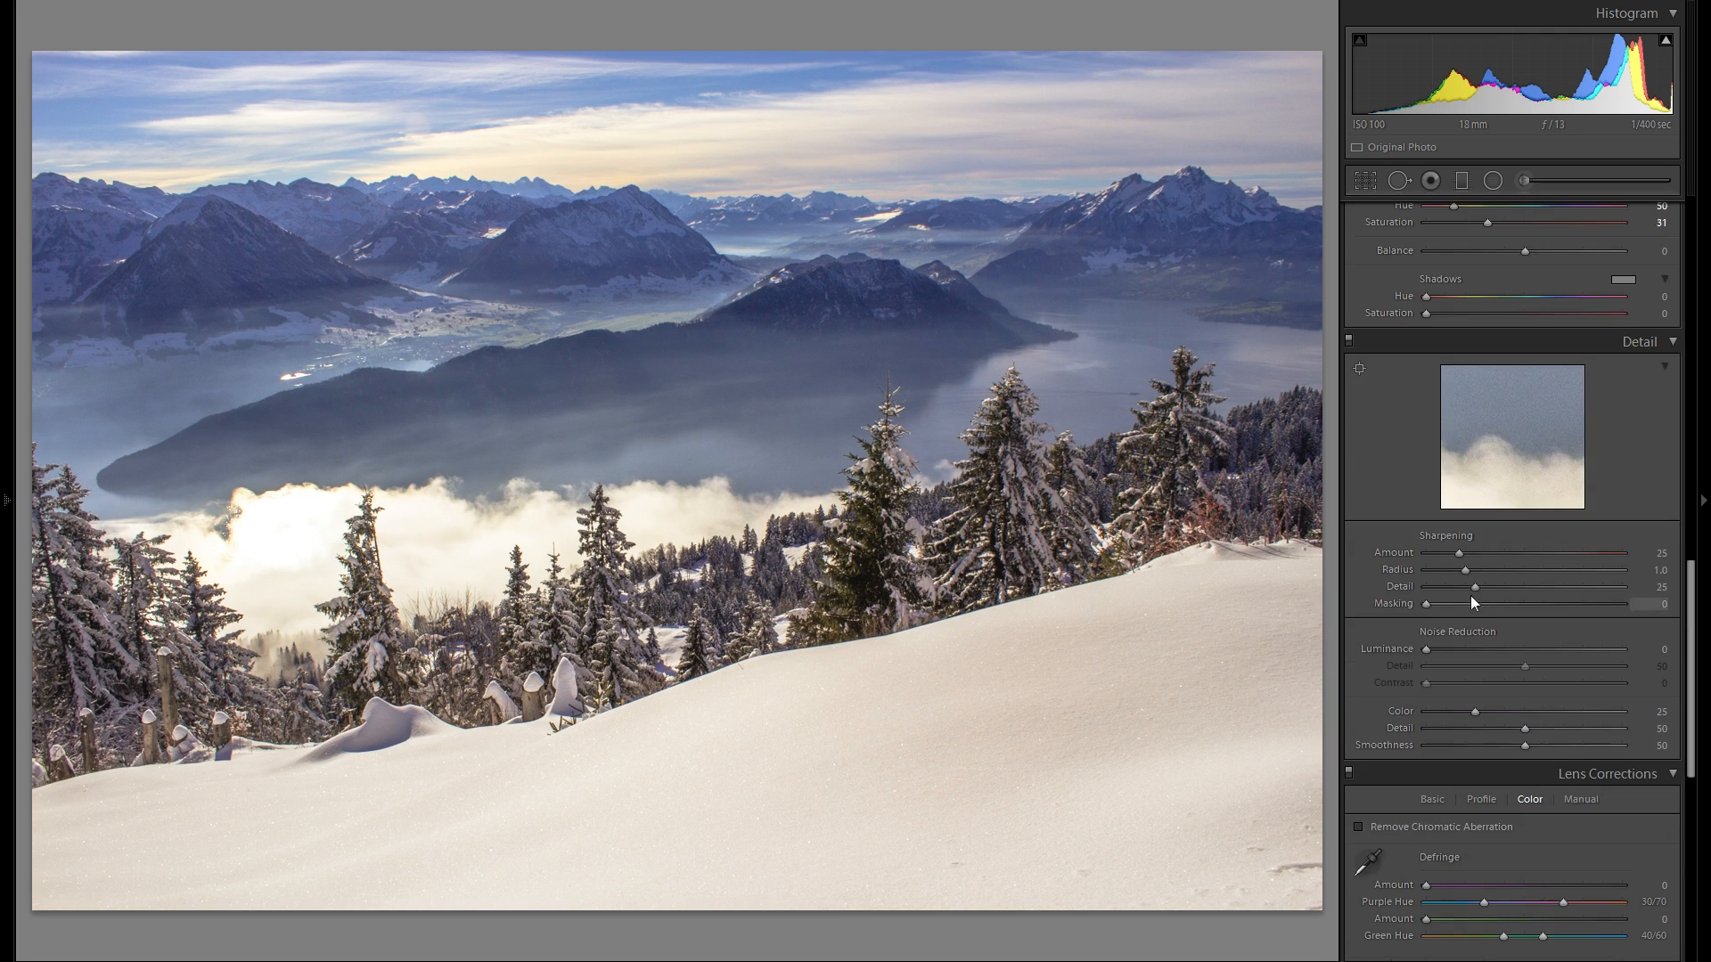
{"action": "left_click", "coordinate": [800, 634]}
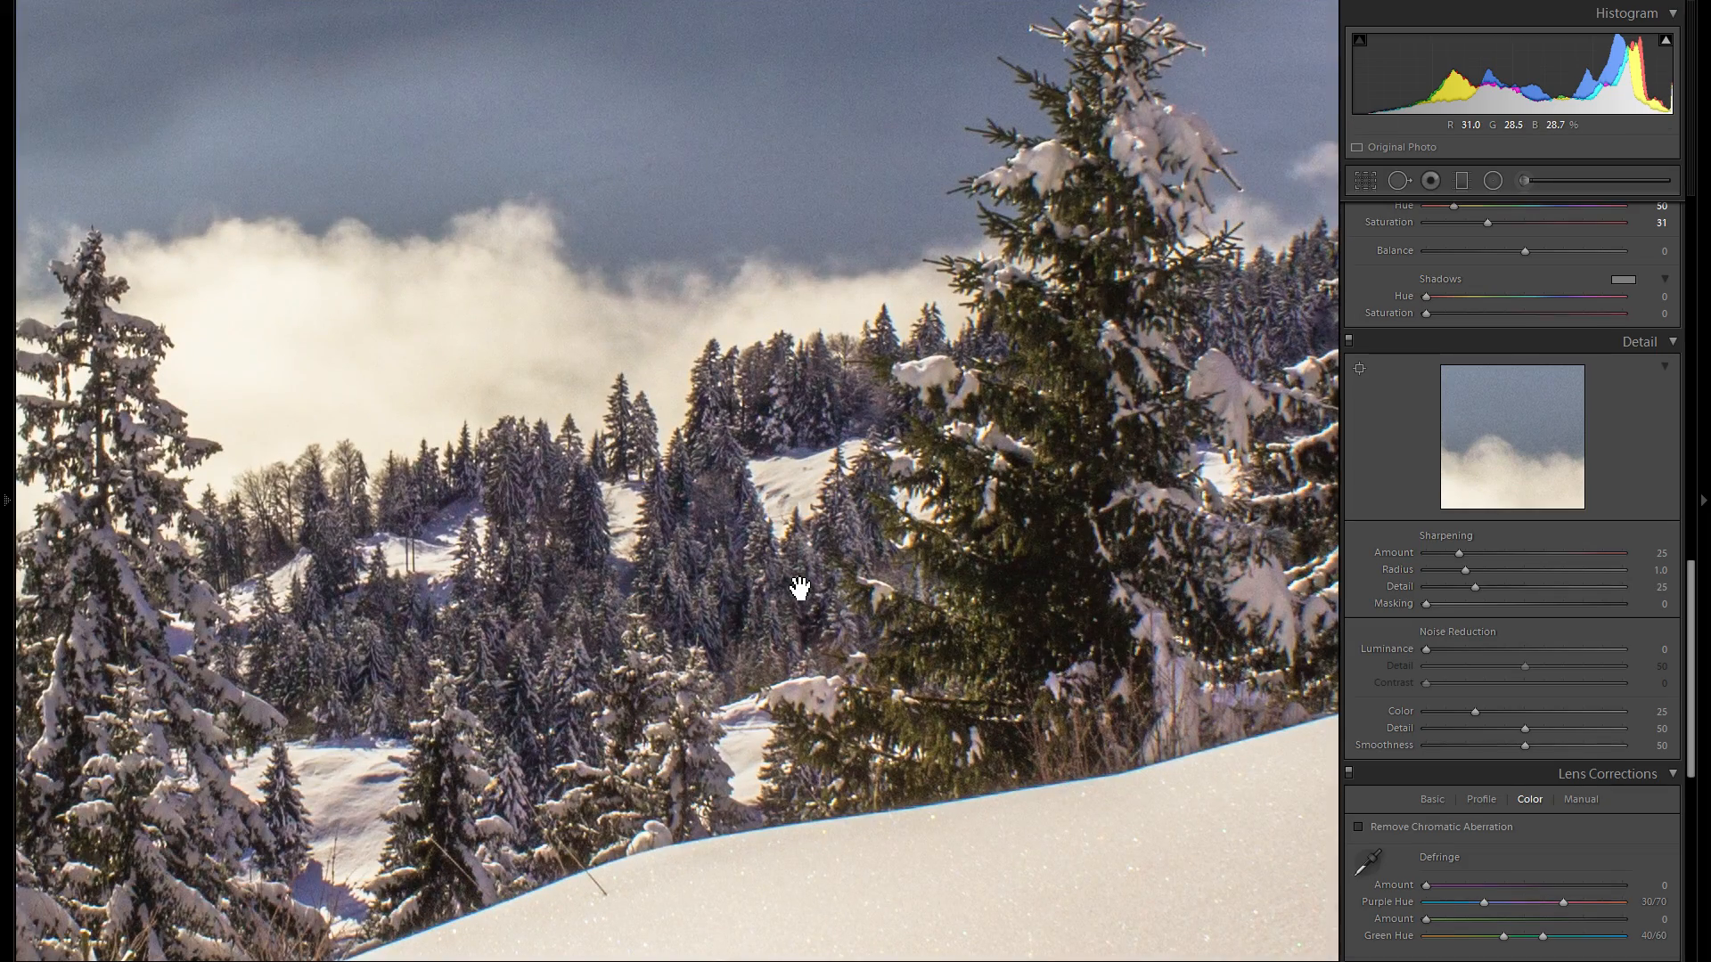
{"action": "left_click_drag", "start_coordinate": [975, 557], "coordinate": [1107, 649]}
{"action": "left_click_drag", "start_coordinate": [556, 645], "coordinate": [933, 553]}
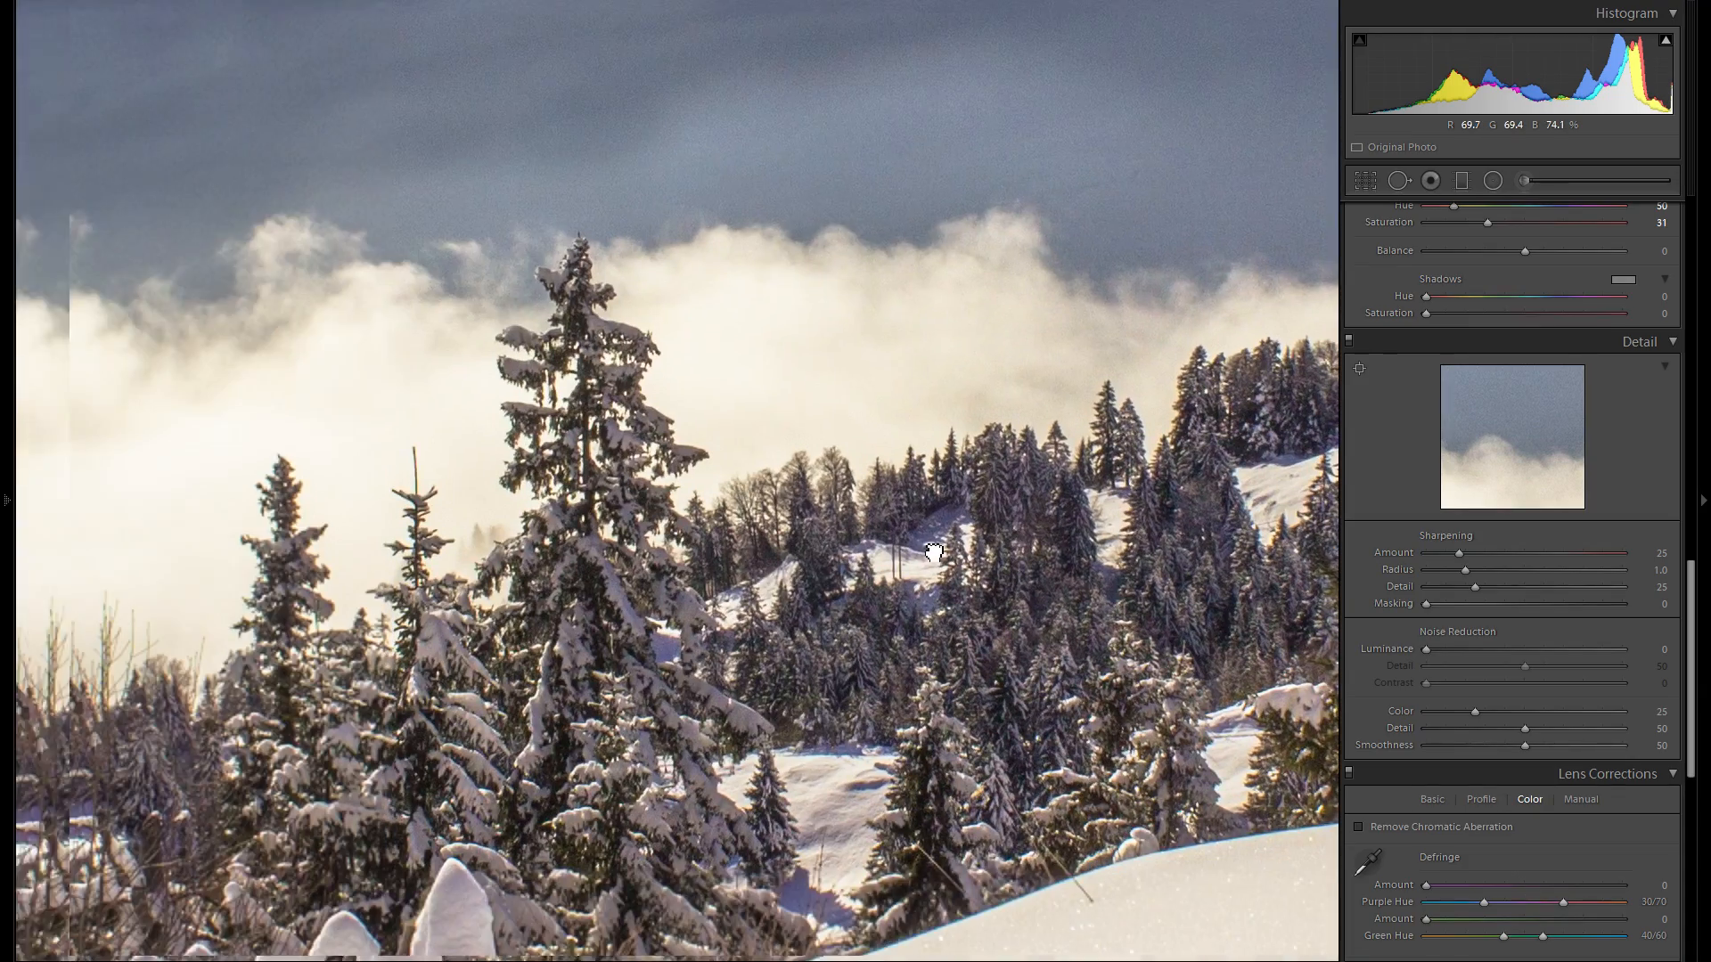
{"action": "left_click_drag", "start_coordinate": [910, 601], "coordinate": [770, 577]}
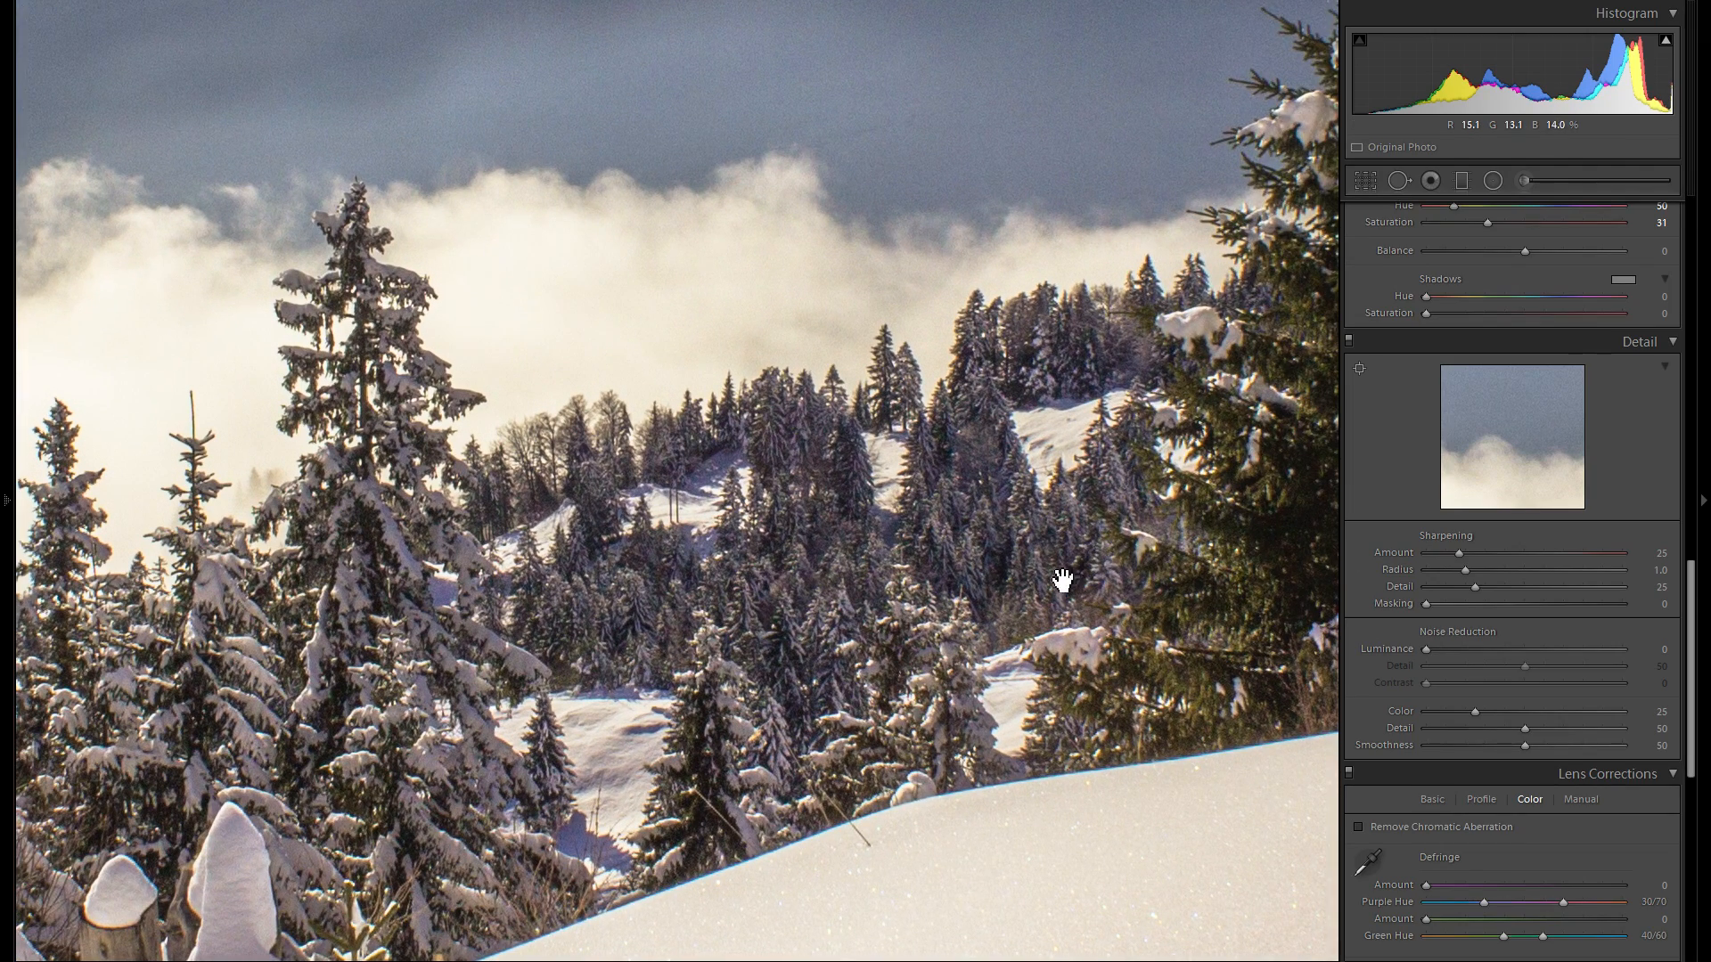
{"action": "left_click_drag", "start_coordinate": [1062, 580], "coordinate": [989, 592]}
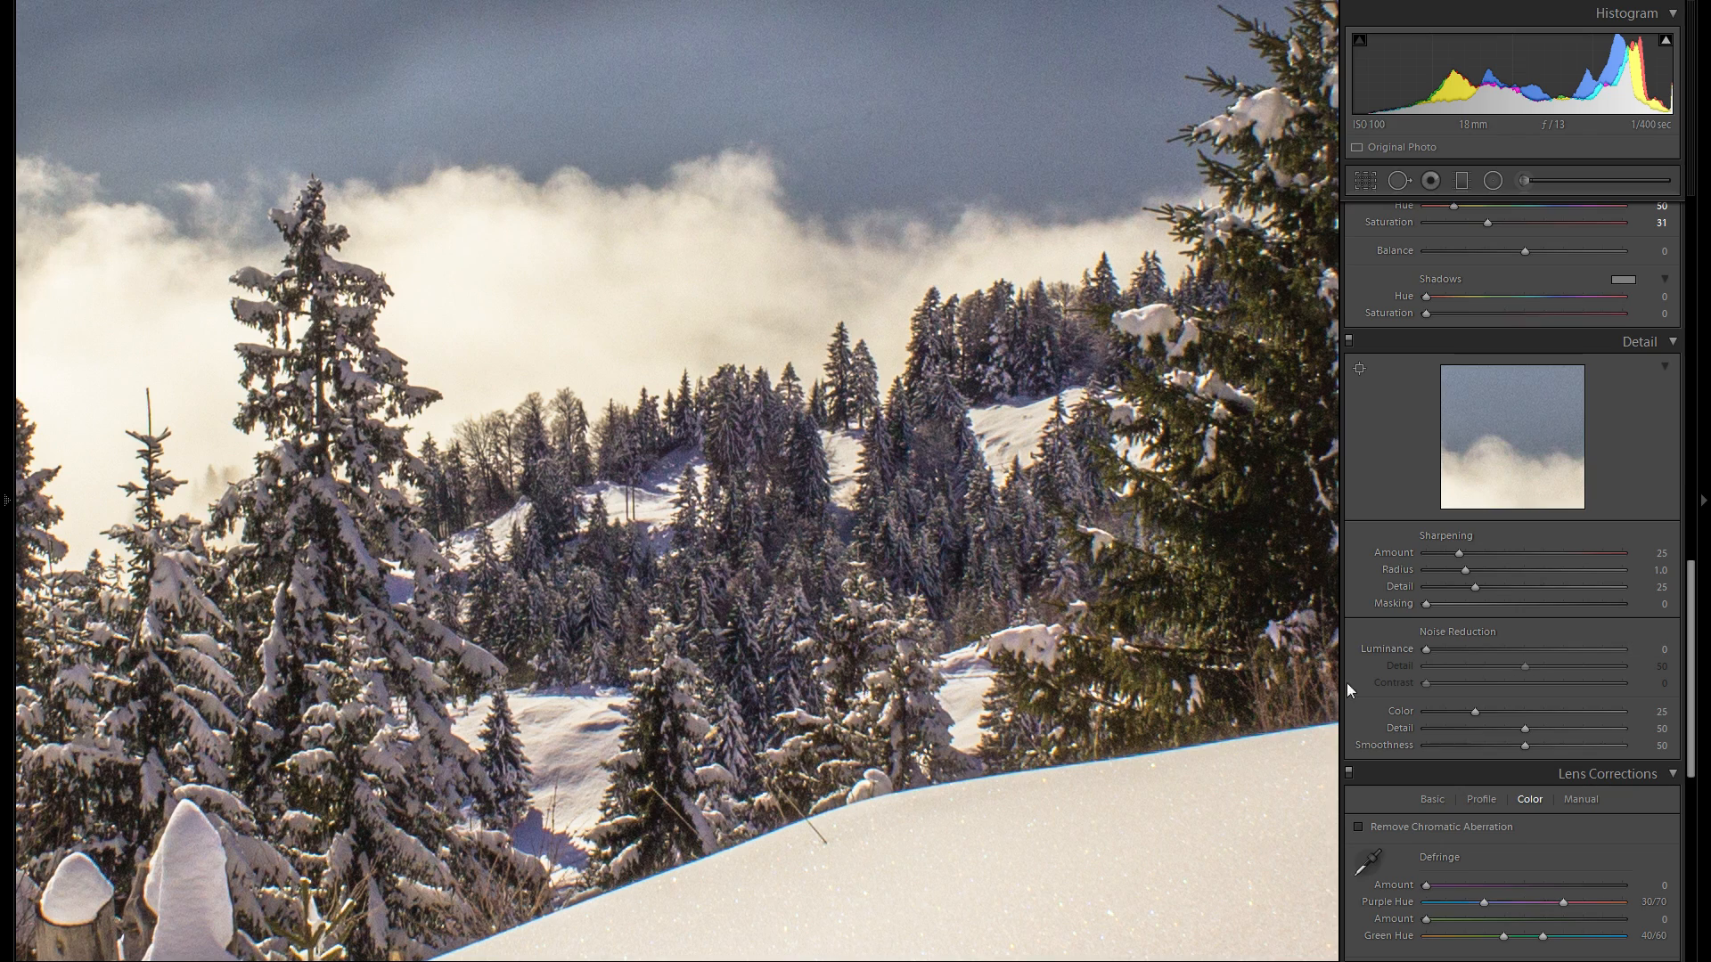
{"action": "left_click_drag", "start_coordinate": [830, 690], "coordinate": [842, 651]}
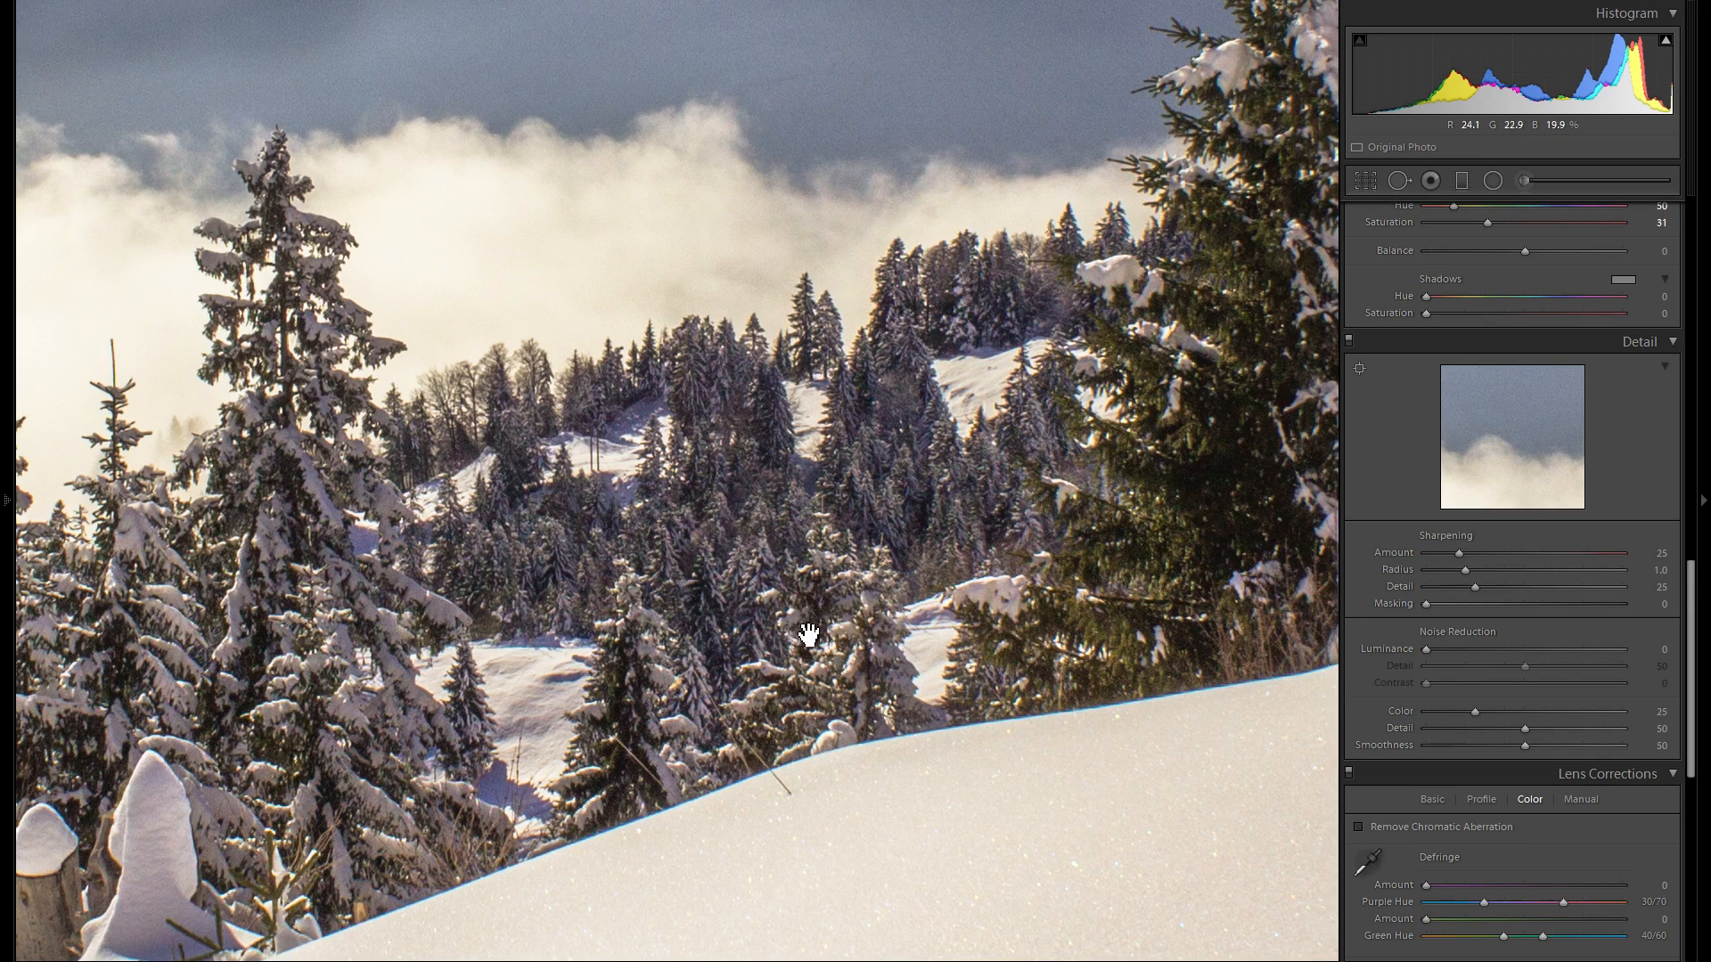
{"action": "left_click_drag", "start_coordinate": [800, 632], "coordinate": [928, 670]}
{"action": "left_click", "coordinate": [1505, 554]}
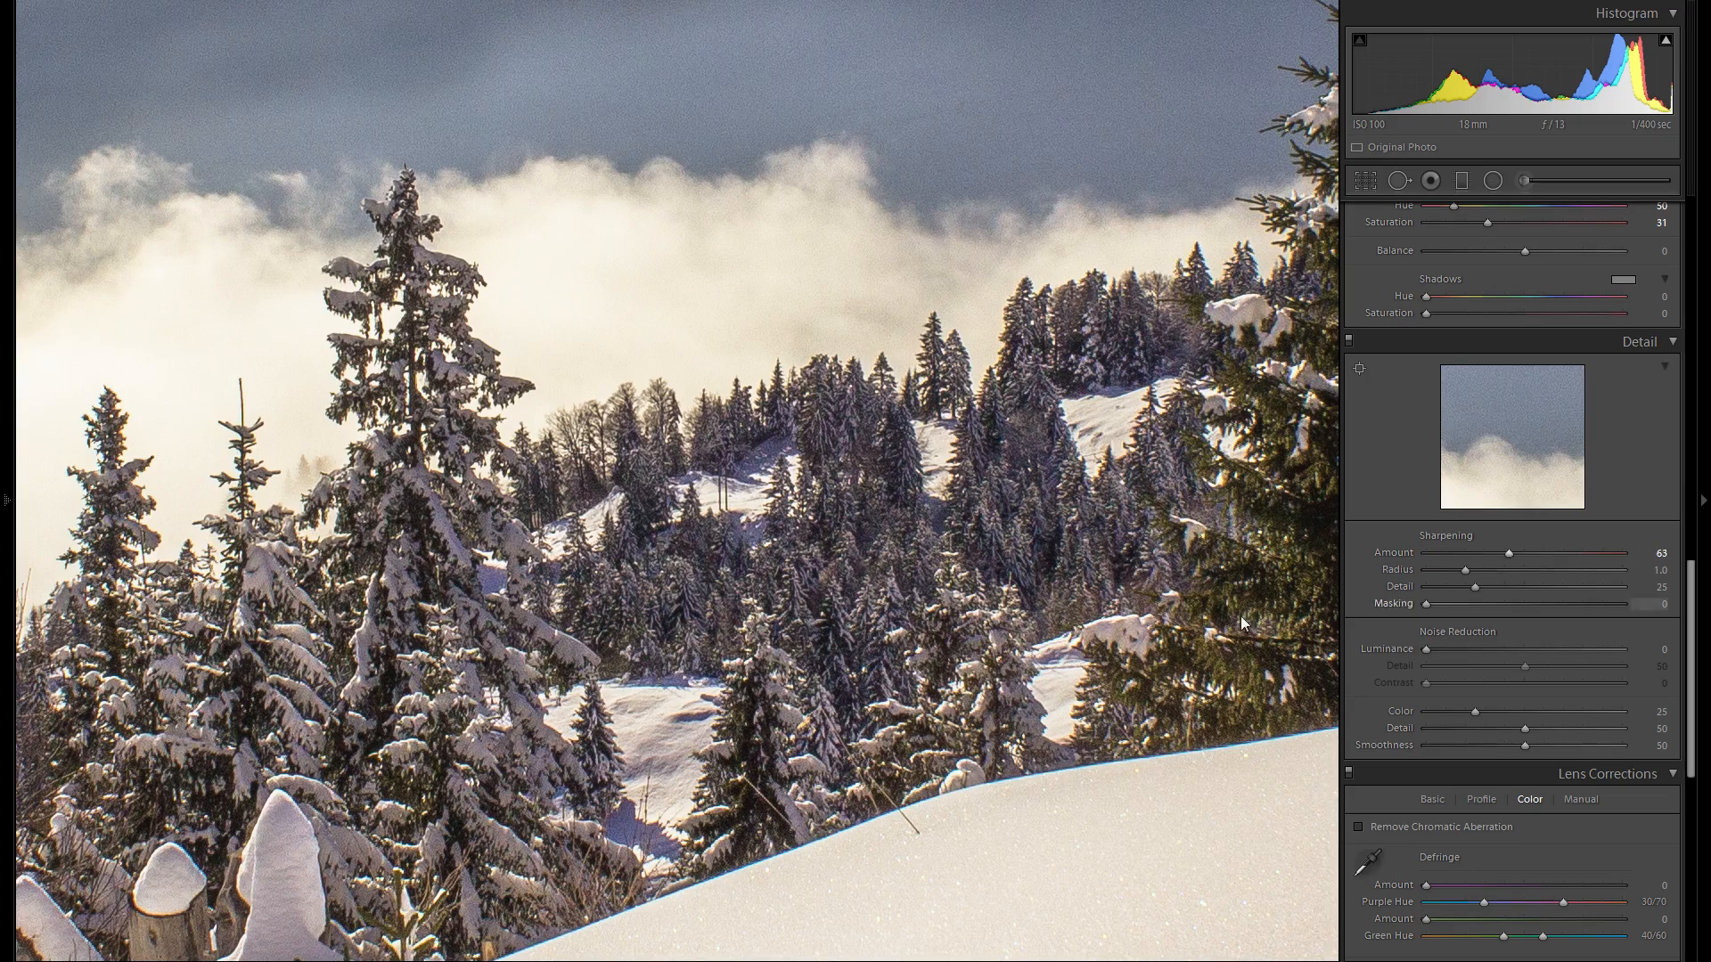
Check the sharpened trees in close-up and full view, and set the sharpening masking to 71 using the mask preview.
{"action": "left_click", "coordinate": [956, 643]}
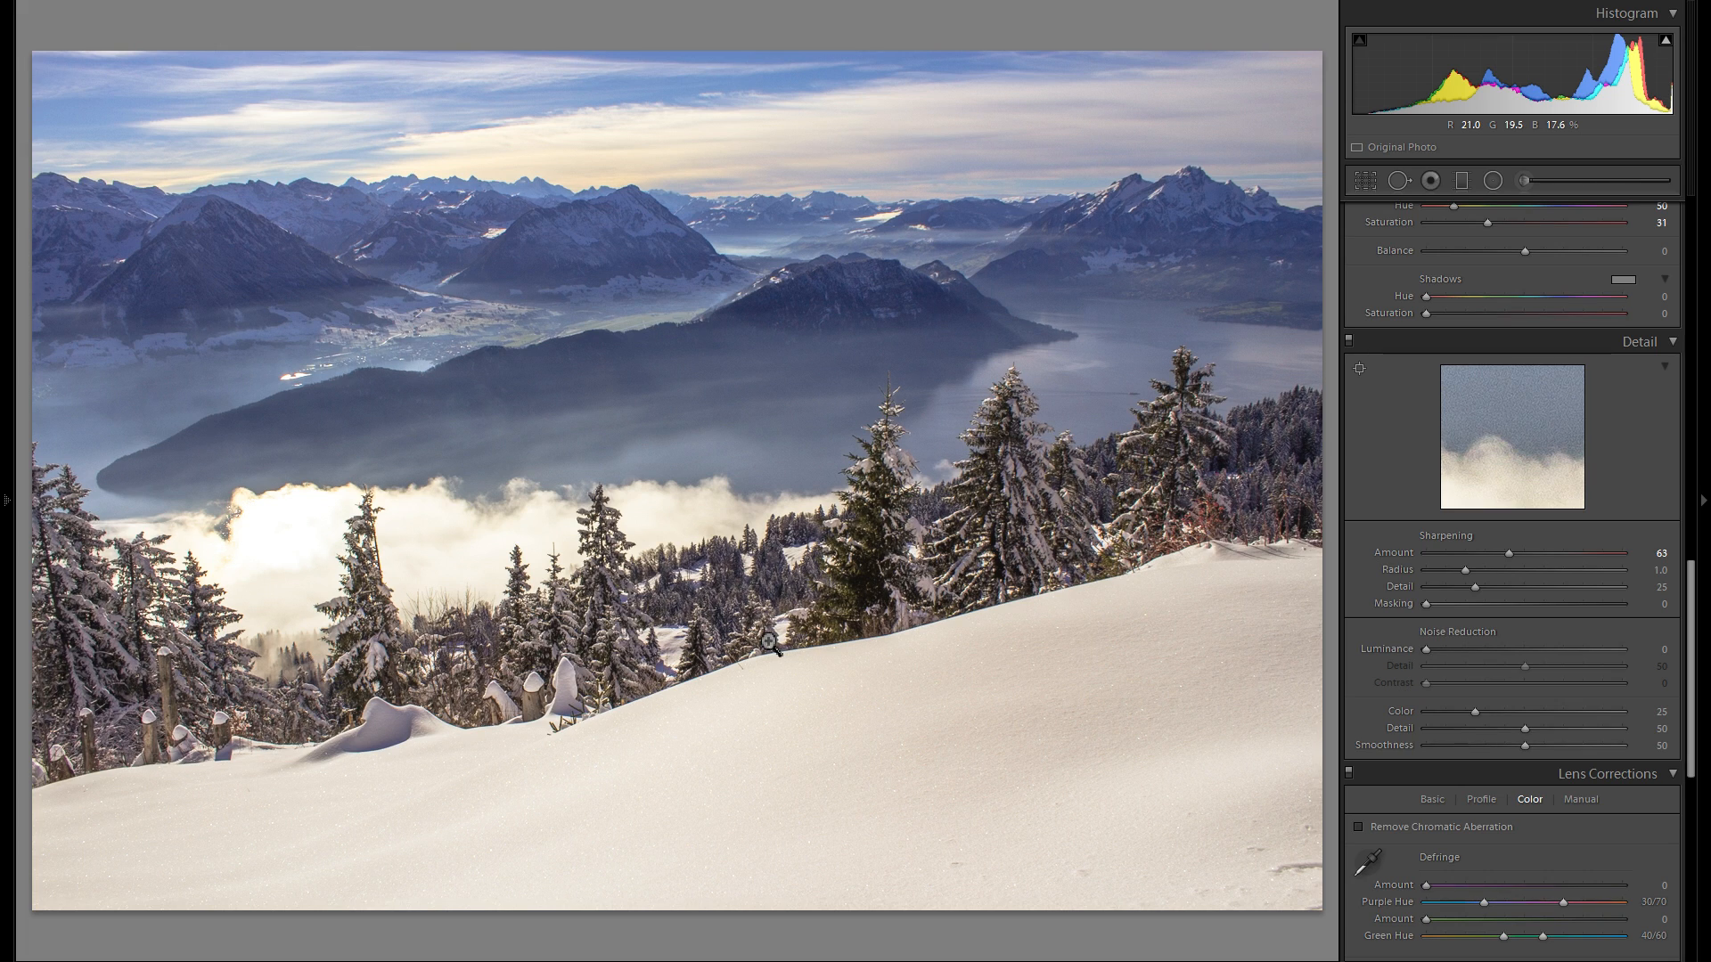
{"action": "left_click", "coordinate": [728, 624]}
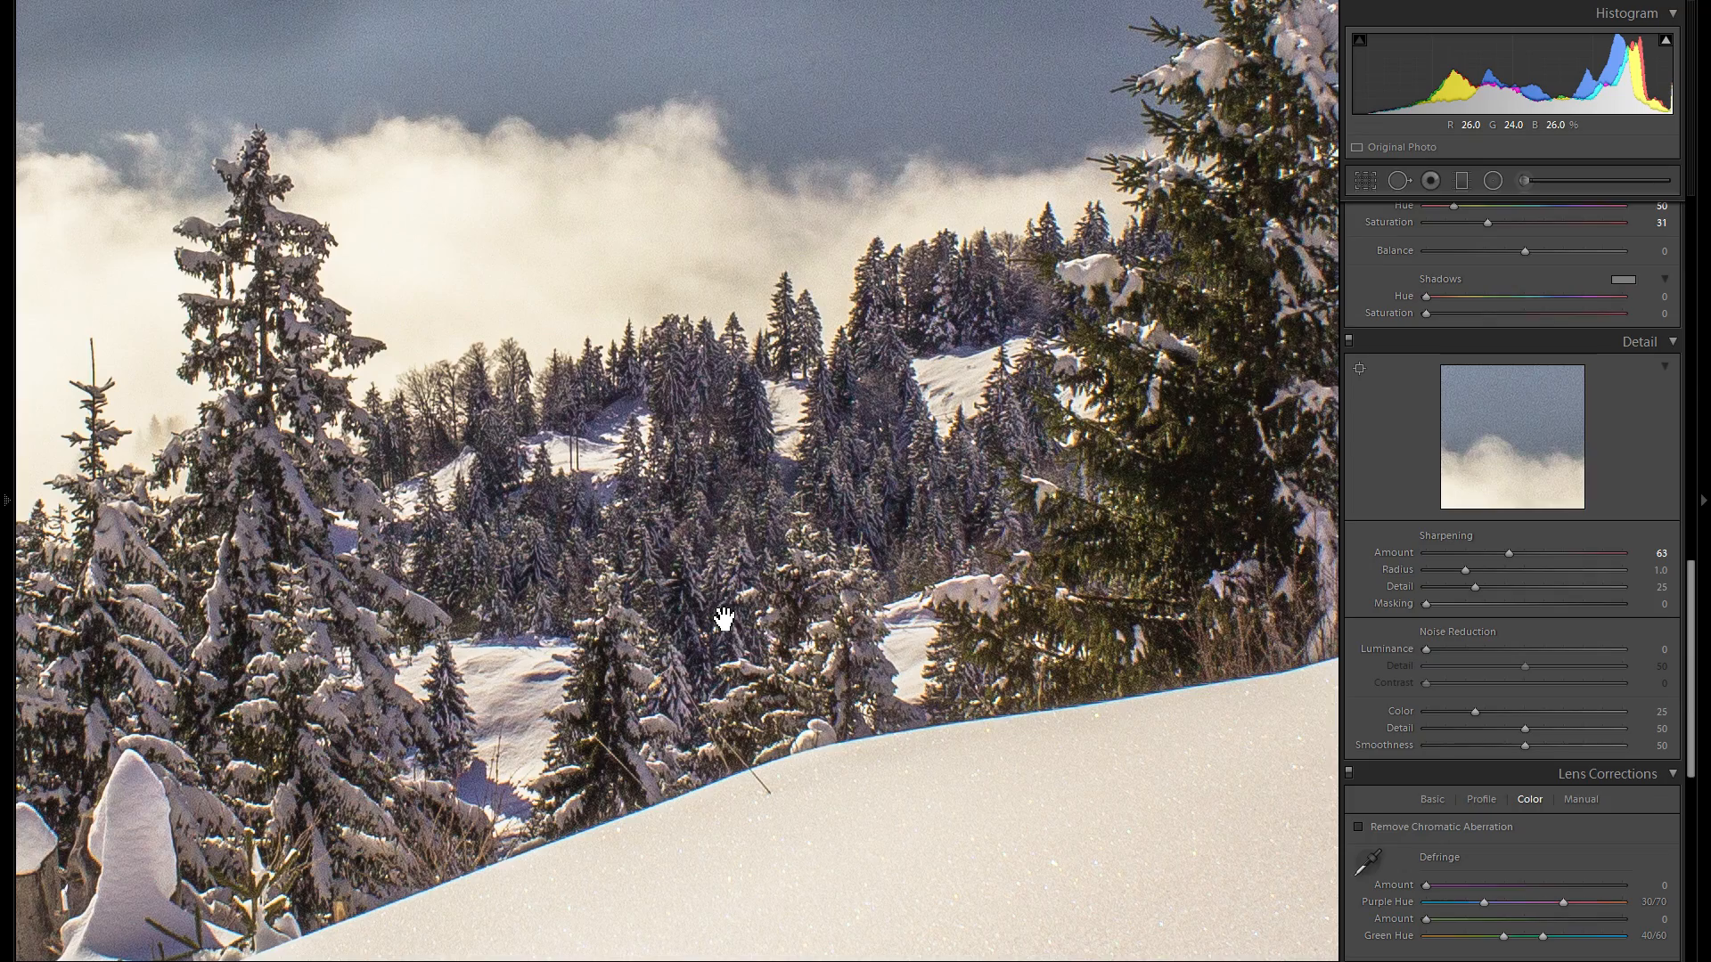
{"action": "left_click_drag", "start_coordinate": [726, 588], "coordinate": [777, 605]}
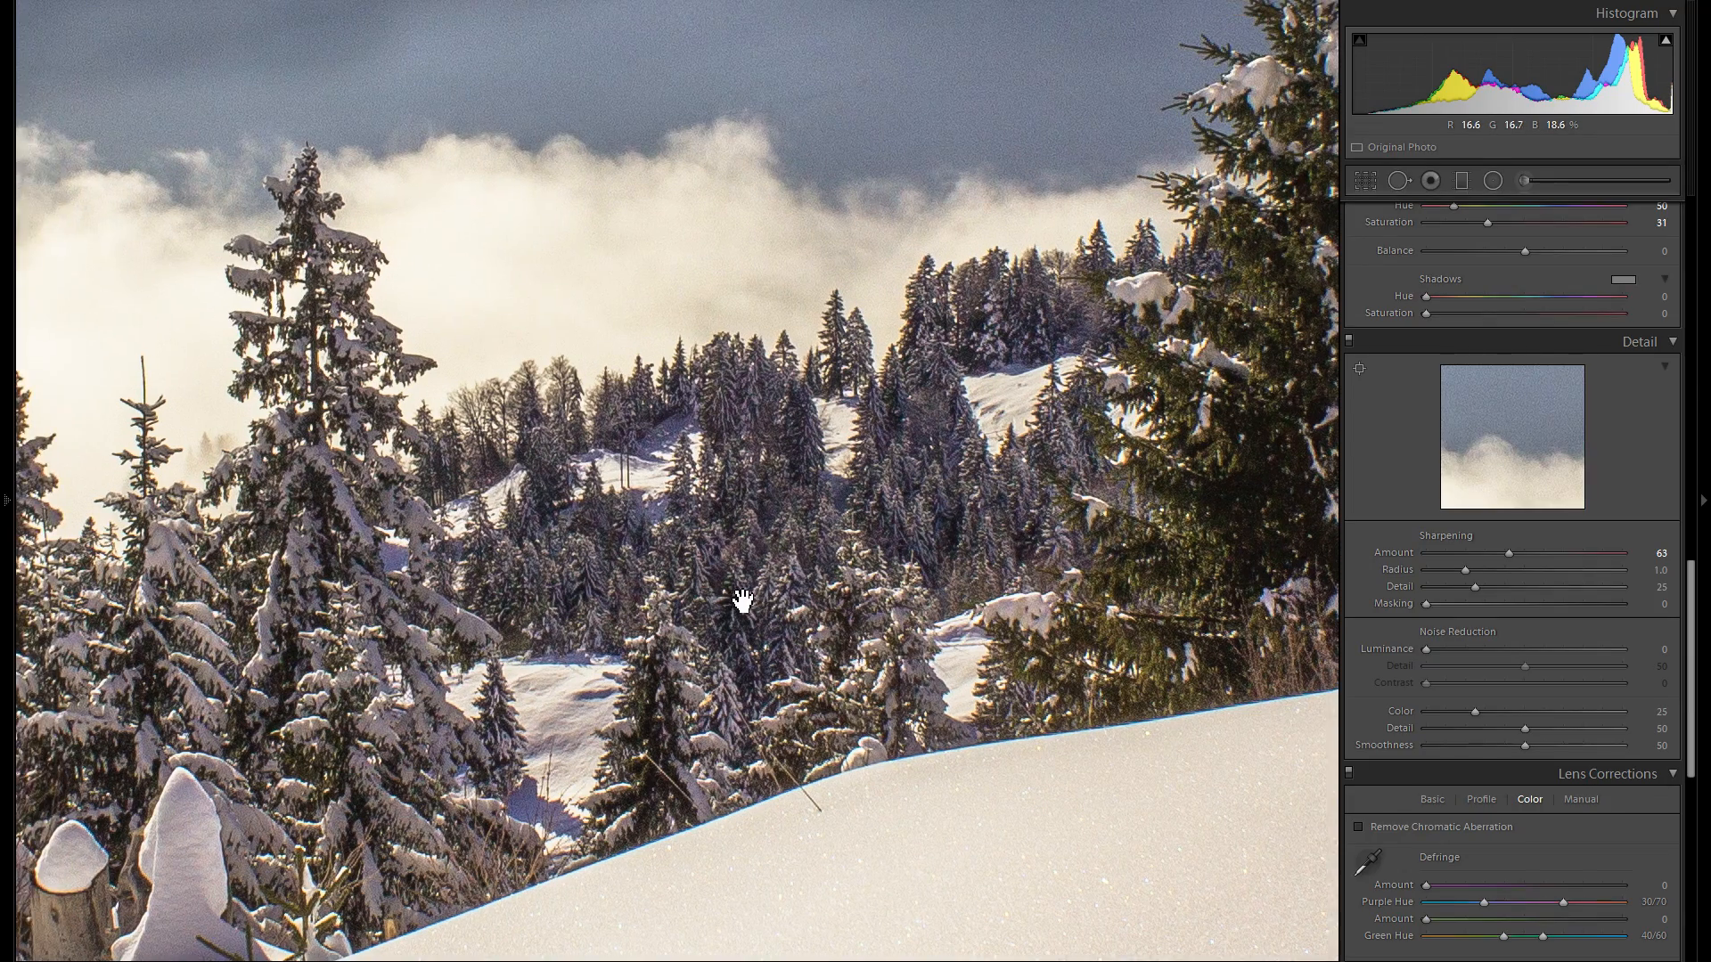
{"action": "left_click", "coordinate": [745, 600]}
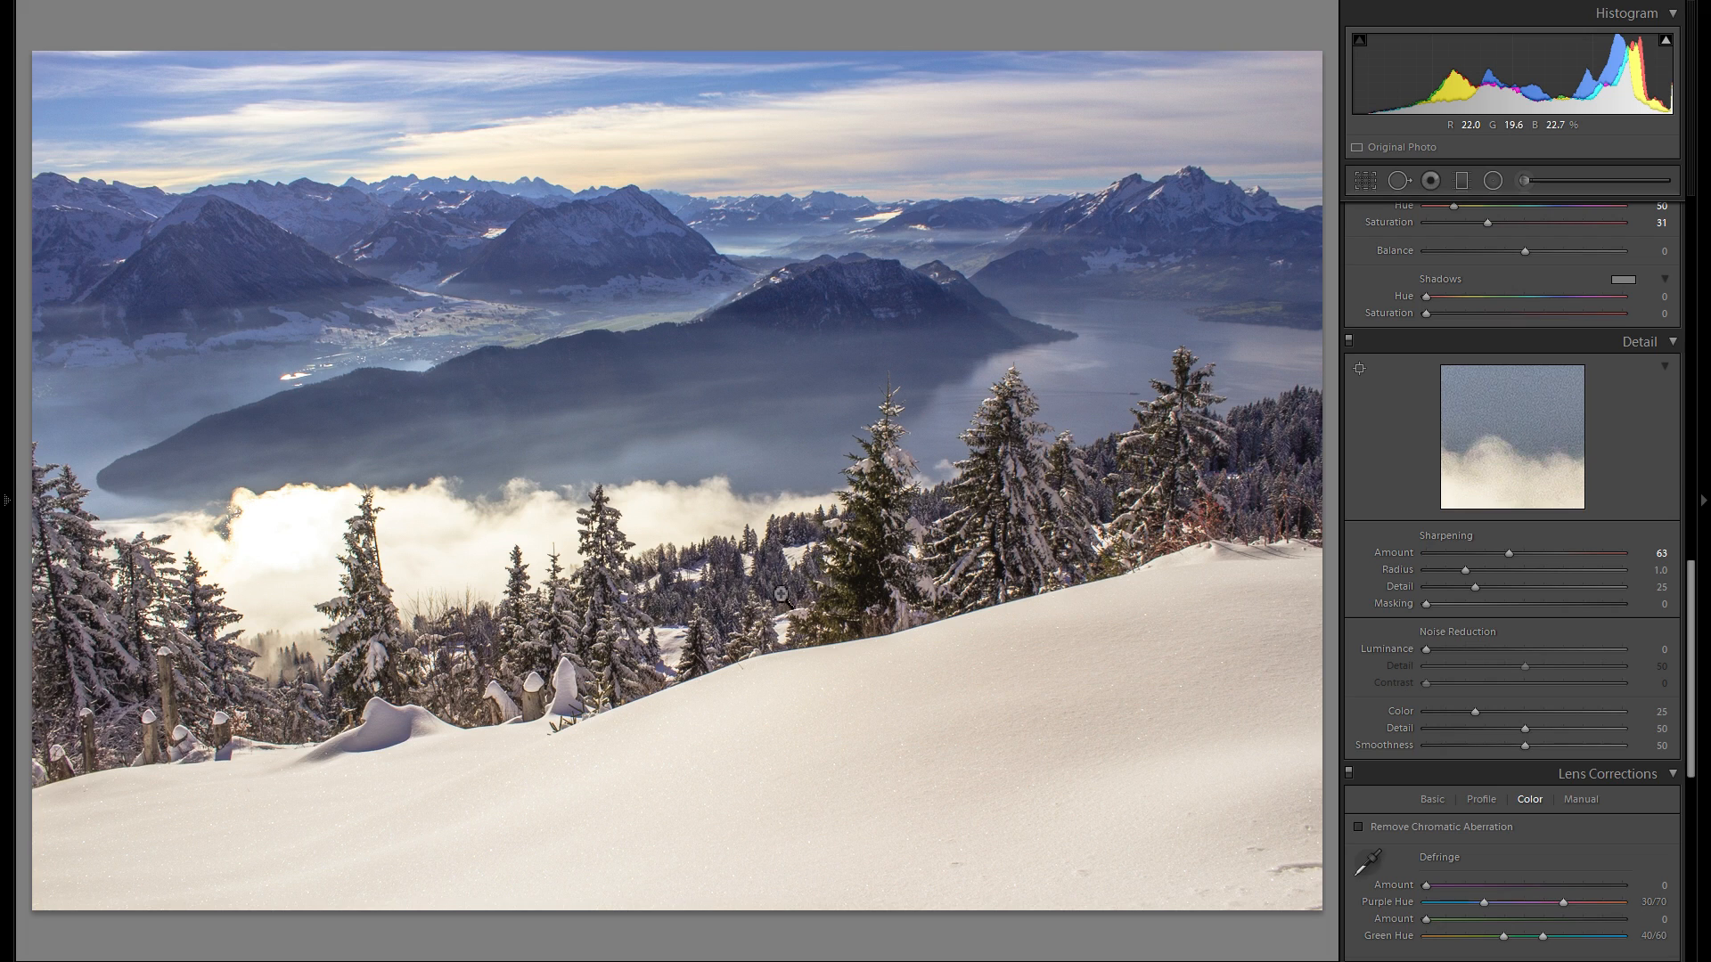
{"action": "key", "text": "alt"}
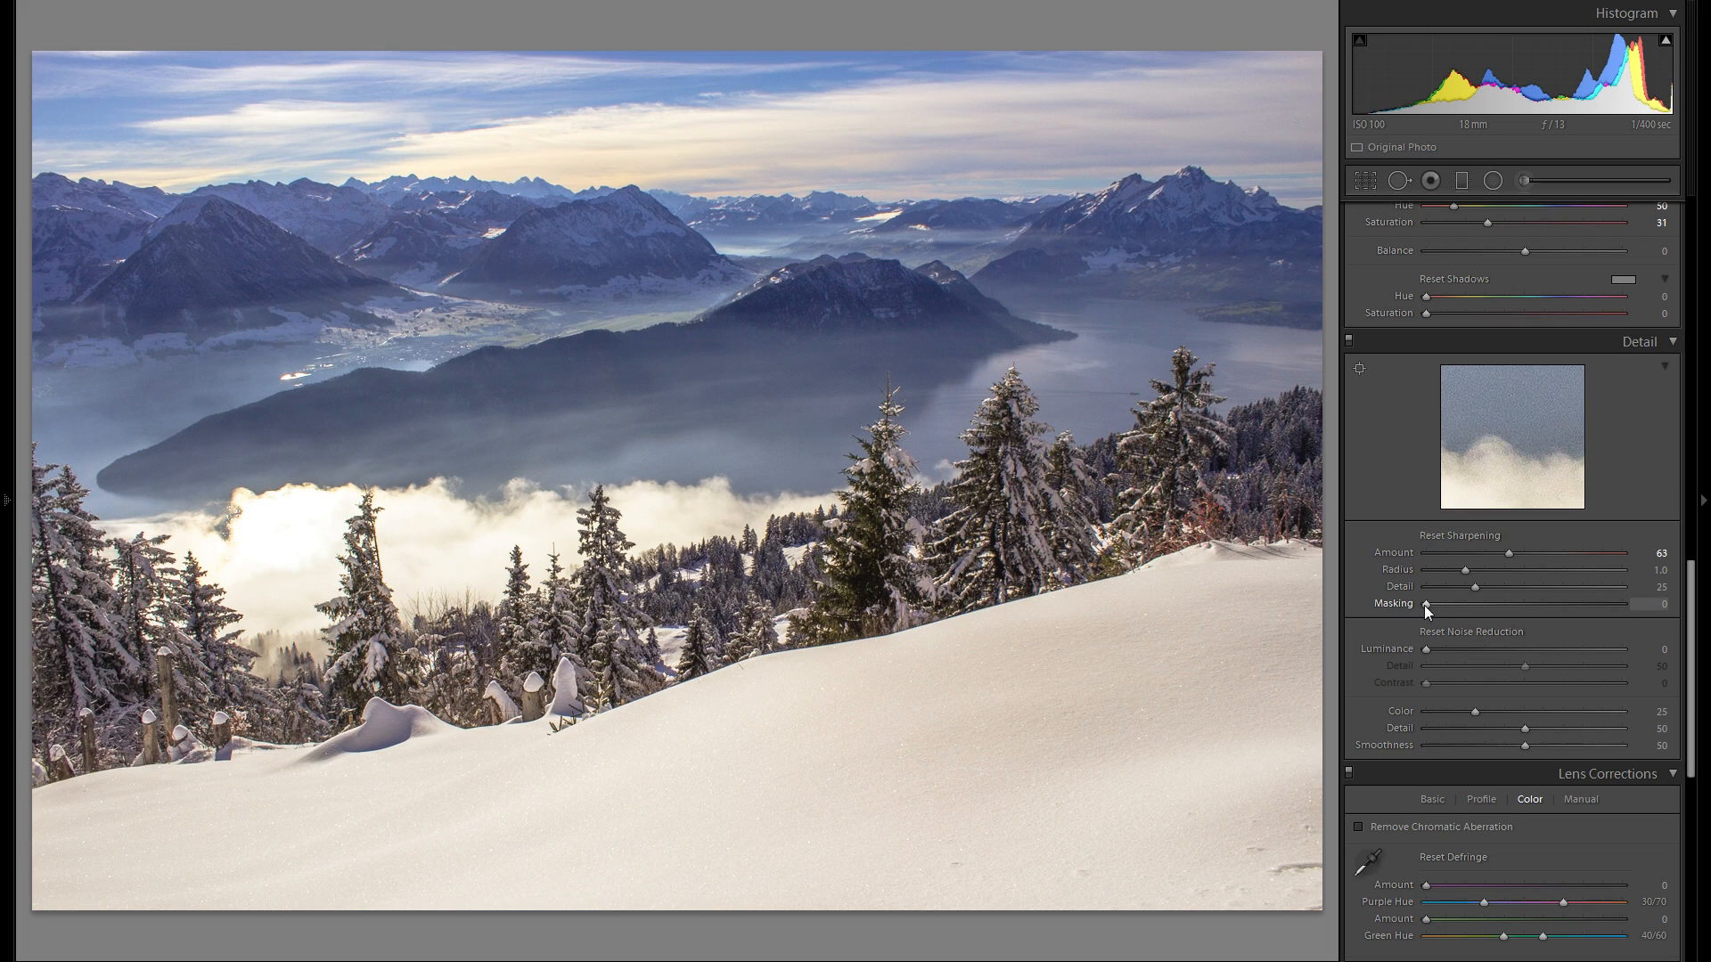
{"action": "left_click", "coordinate": [1426, 602], "text": "alt"}
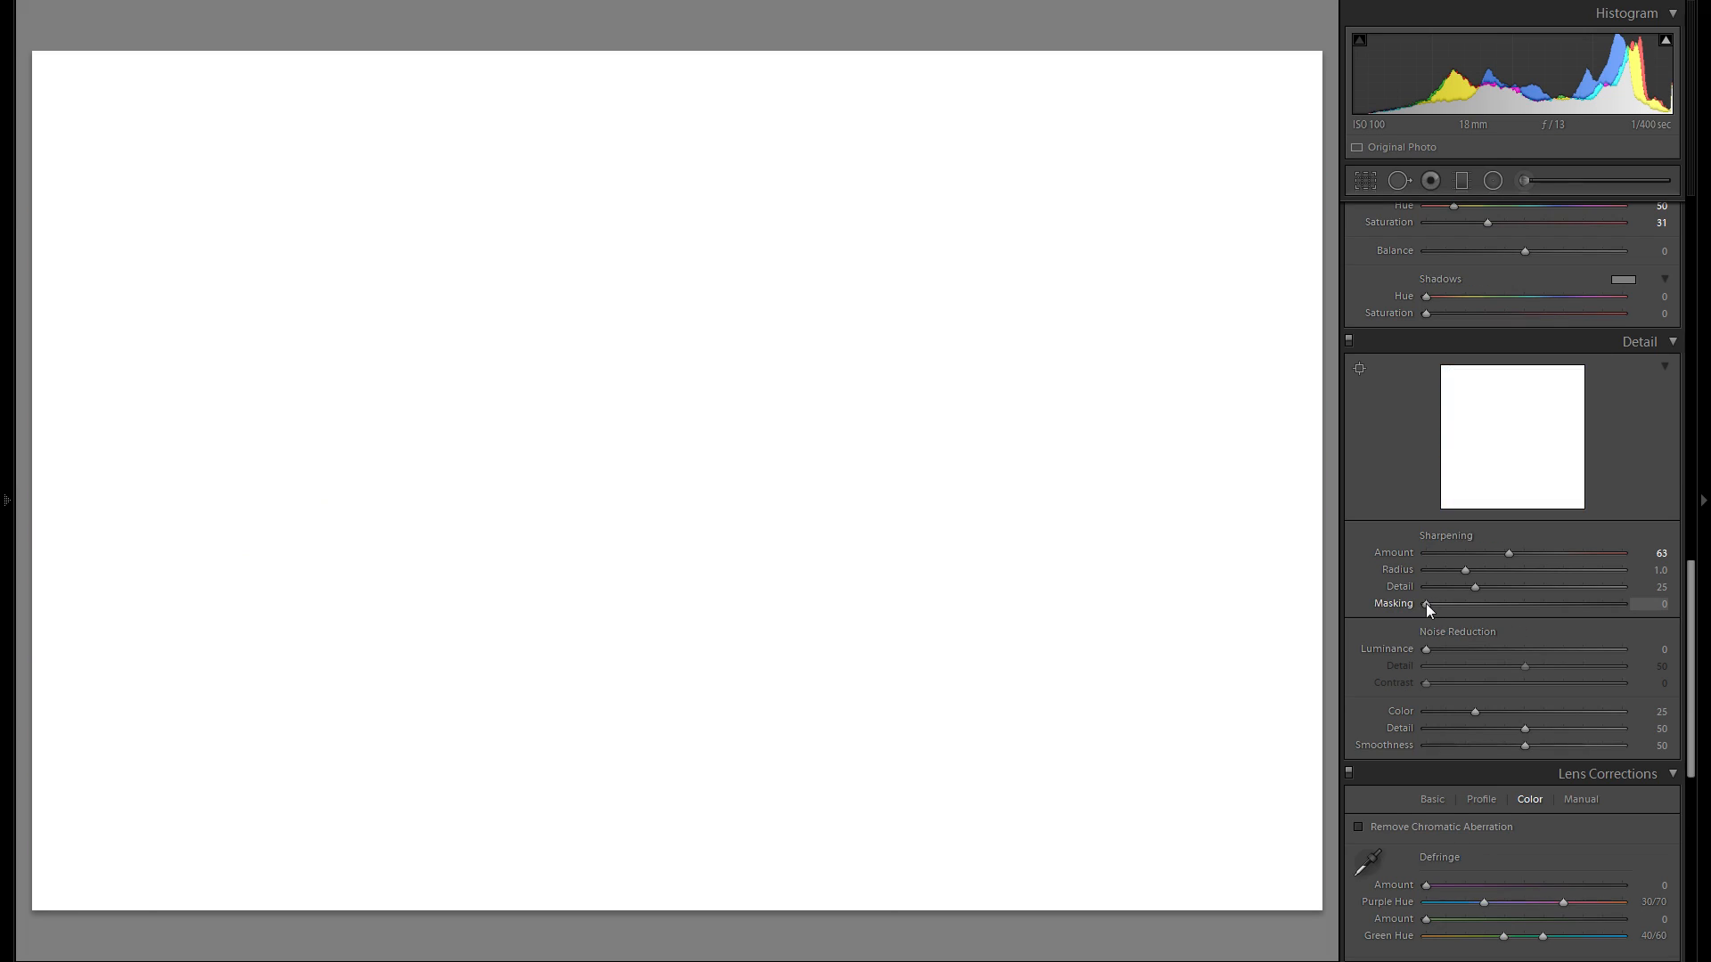
{"action": "left_click_drag", "start_coordinate": [1426, 602], "coordinate": [1490, 607]}
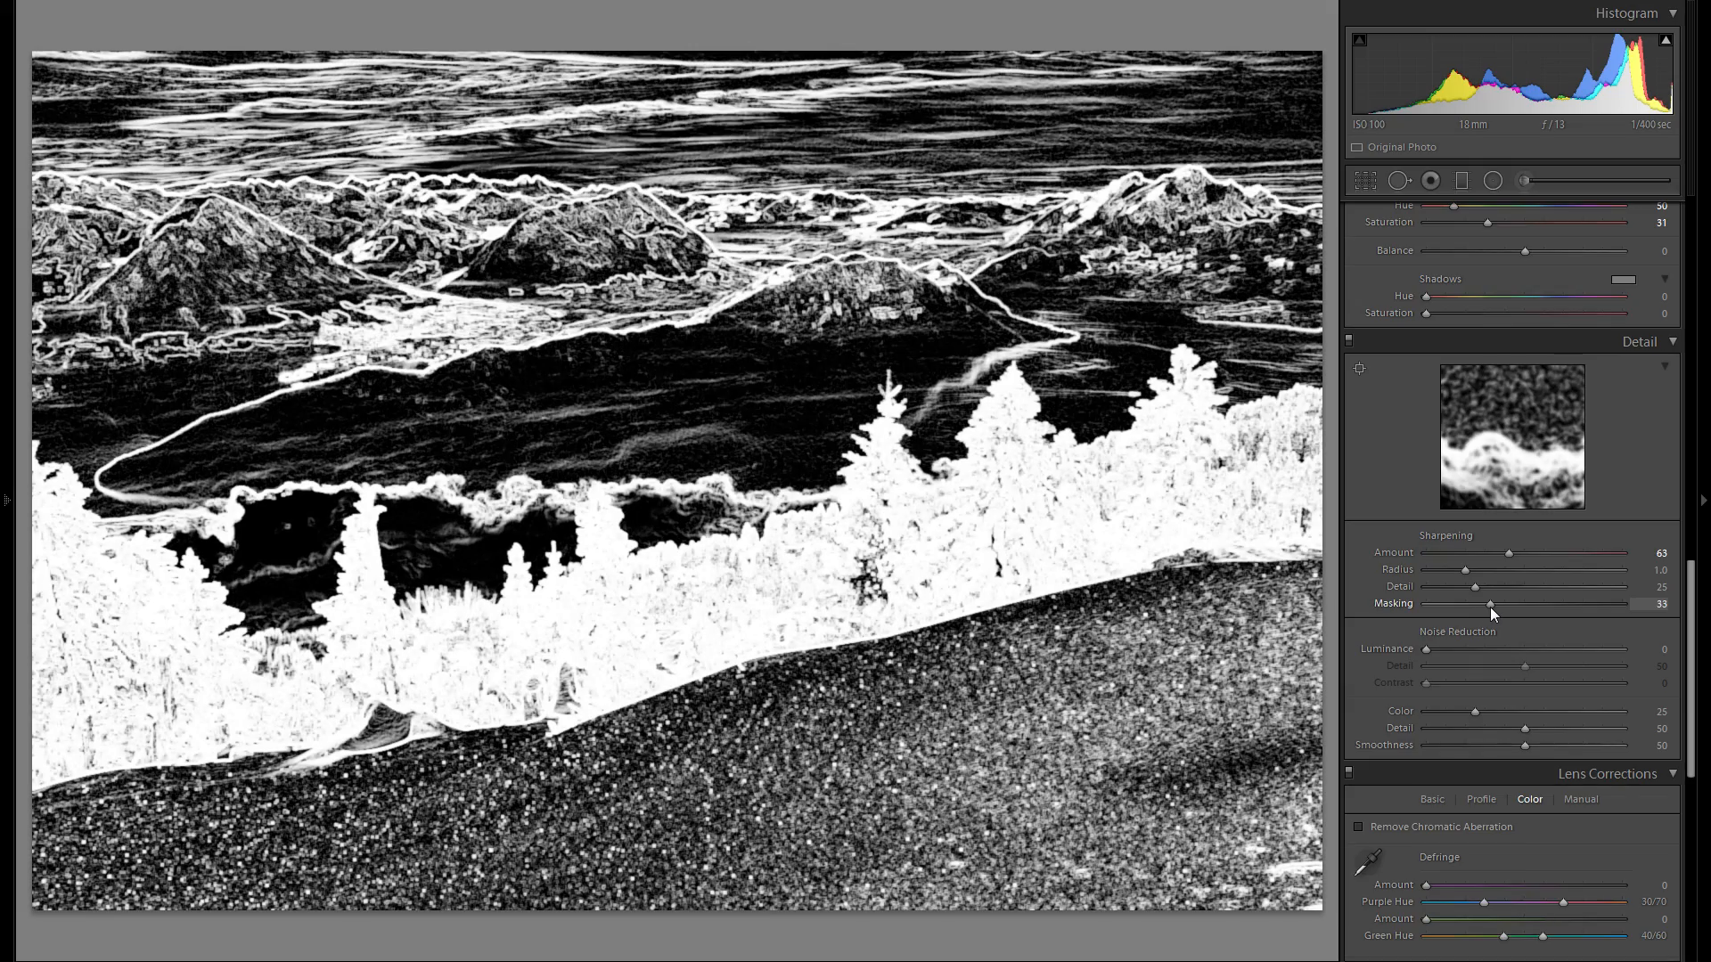
{"action": "left_click_drag", "start_coordinate": [1493, 606], "coordinate": [1566, 602]}
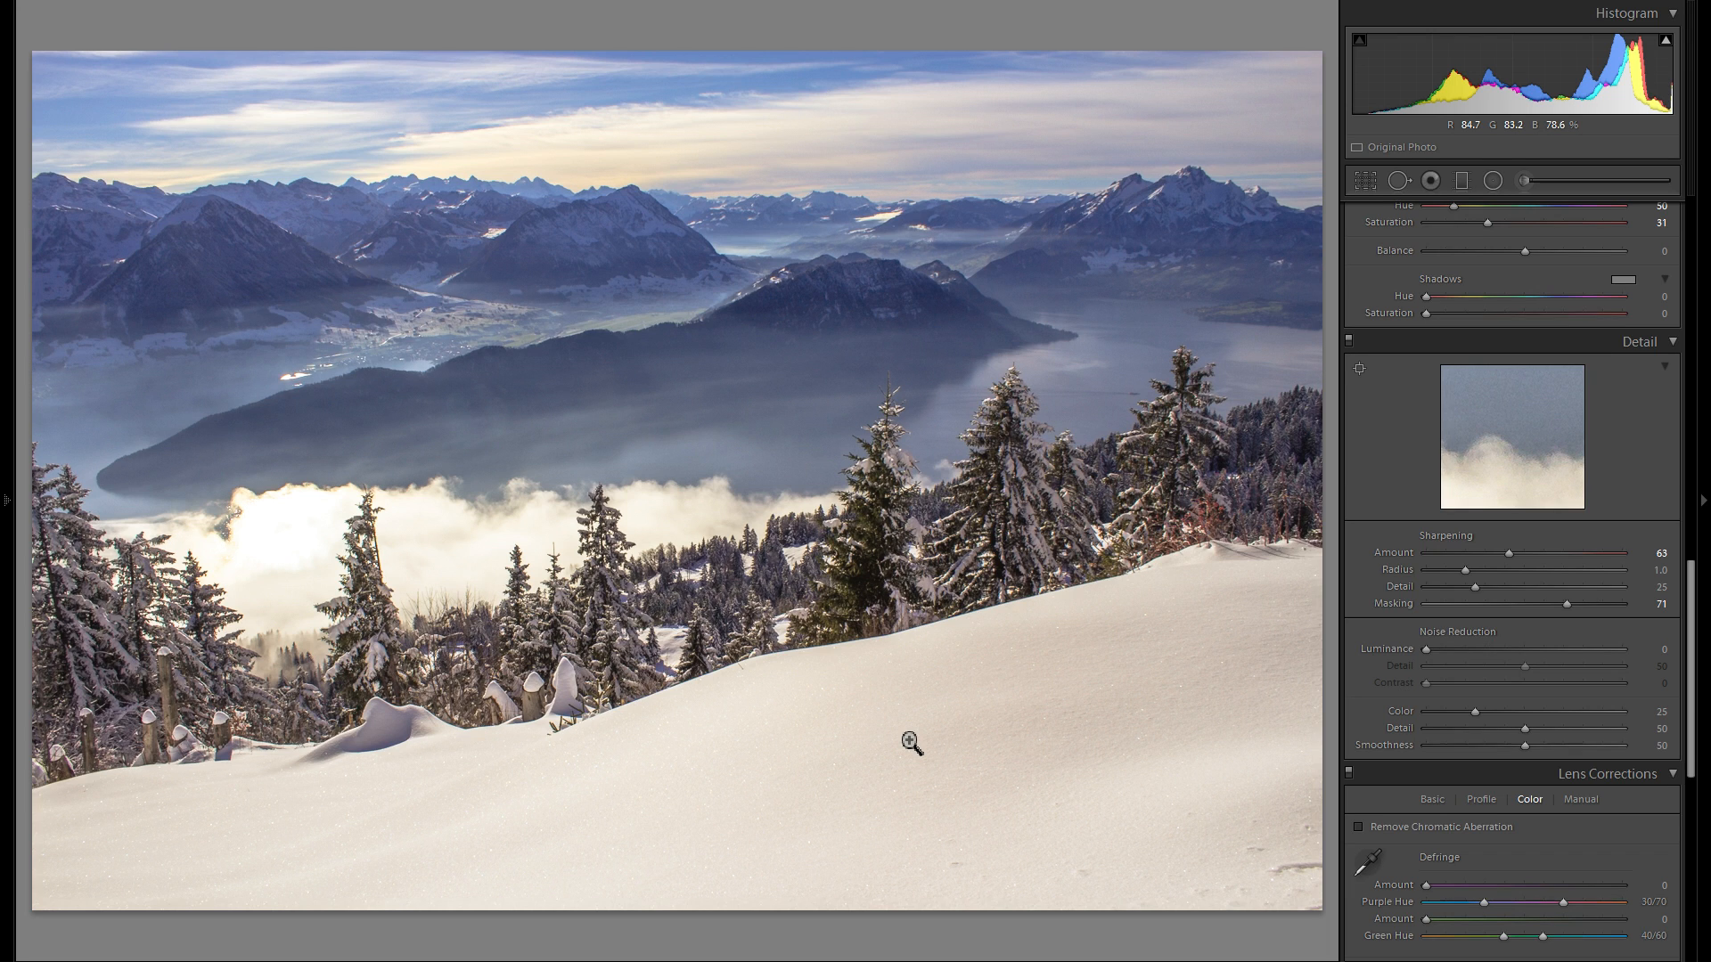
Compare the snowy trees in close-up with and without the Detail adjustments, and set the sharpening masking to 71.
{"action": "mouse_move", "coordinate": [1565, 606]}
{"action": "left_mouse_down"}
{"action": "mouse_move", "coordinate": [1602, 603]}
{"action": "mouse_move", "coordinate": [1550, 610]}
{"action": "left_mouse_up"}
{"action": "mouse_move", "coordinate": [1553, 606]}
{"action": "left_mouse_down"}
{"action": "mouse_move", "coordinate": [1525, 606]}
{"action": "mouse_move", "coordinate": [1566, 607]}
{"action": "left_mouse_up"}
{"action": "left_click", "coordinate": [728, 621]}
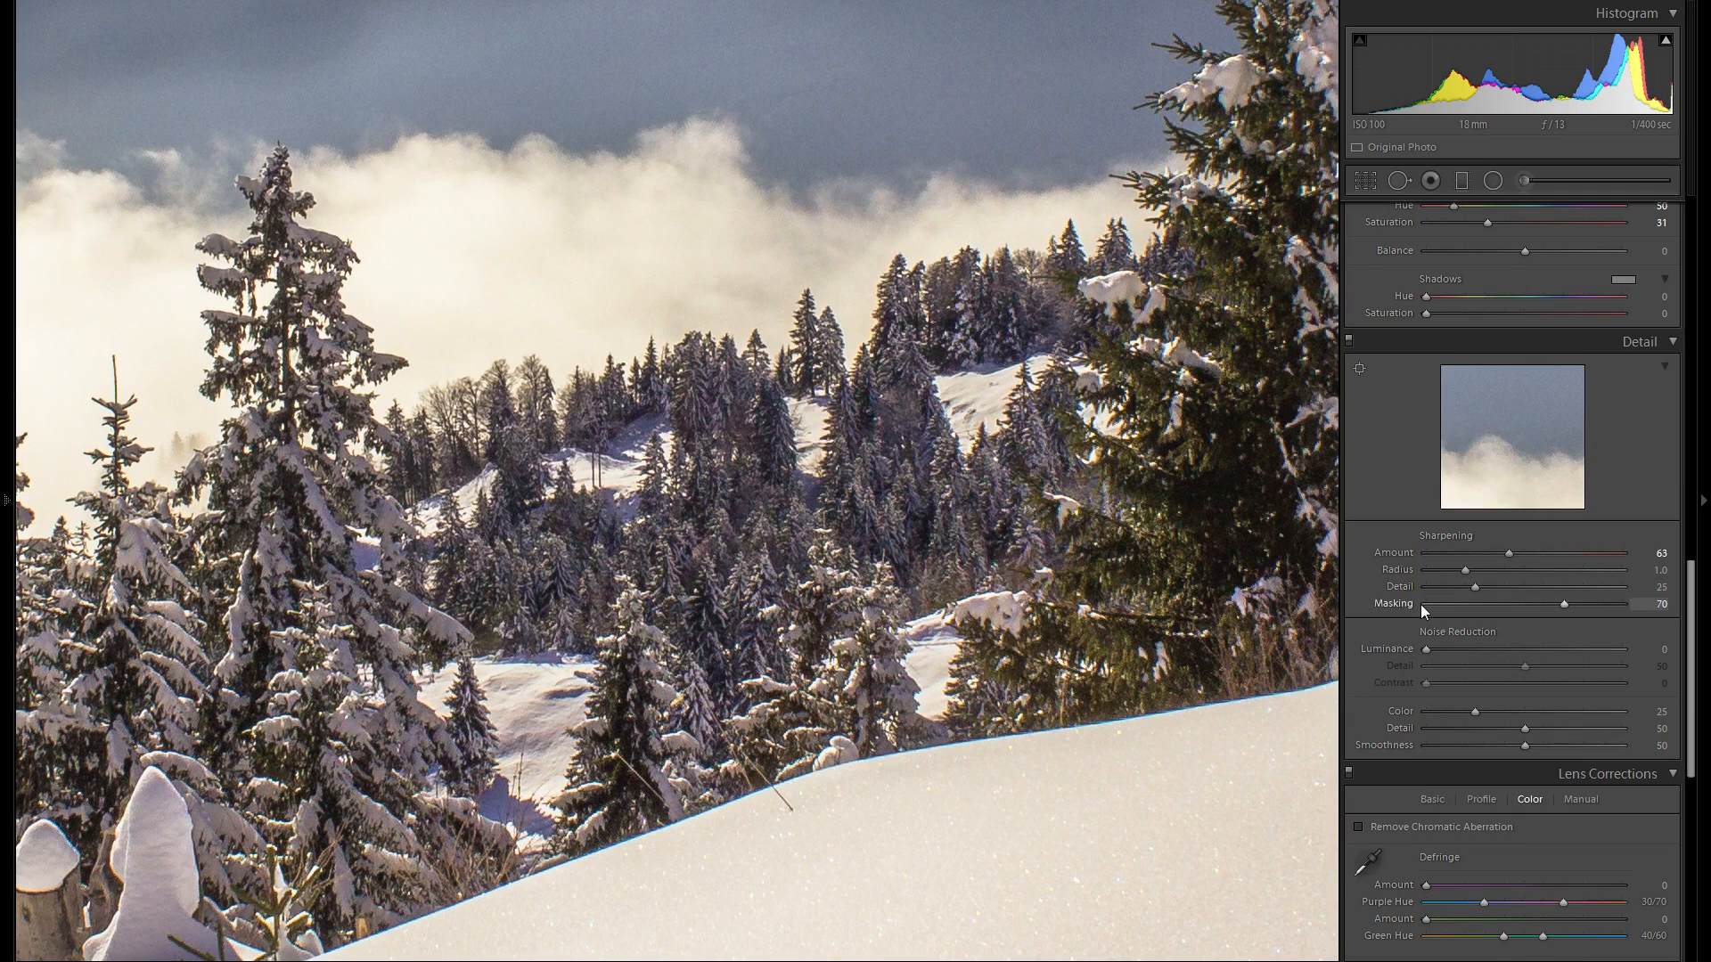
{"action": "left_click", "coordinate": [1349, 340]}
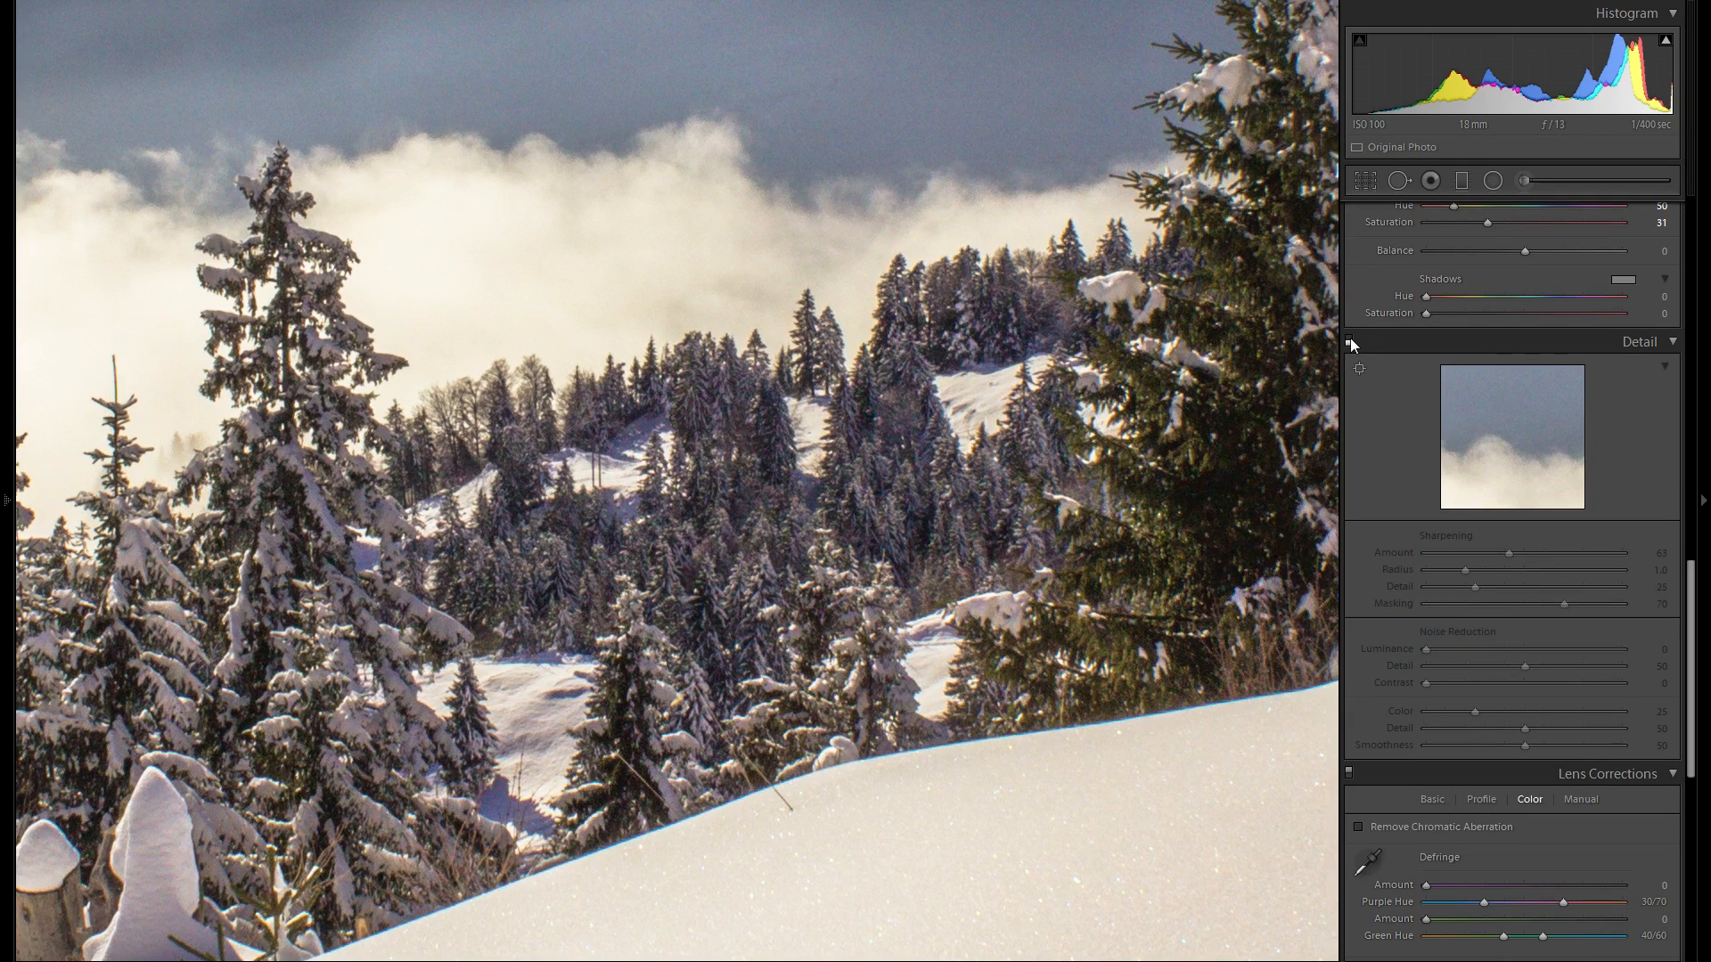
{"action": "left_click", "coordinate": [1349, 339]}
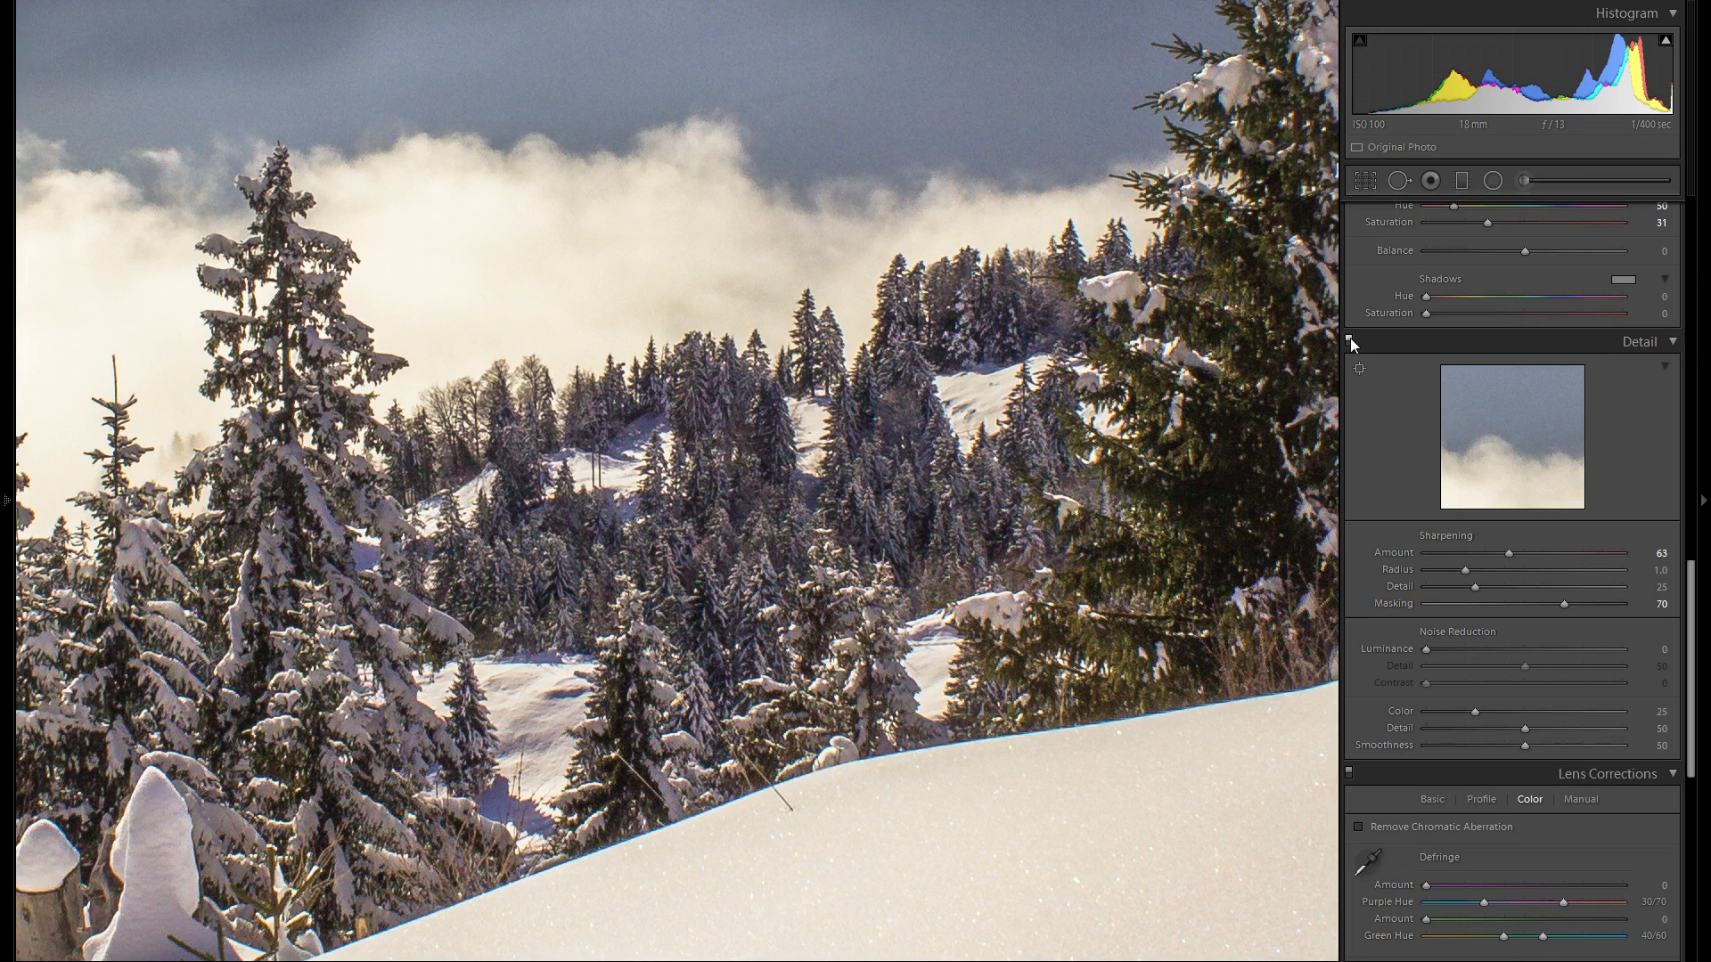
{"action": "double_click", "coordinate": [1564, 604]}
{"action": "left_click", "coordinate": [1580, 604]}
Examine the snowy trees, clouds and snow slope in close-up for noise.
{"action": "left_click_drag", "start_coordinate": [1072, 736], "coordinate": [1067, 709]}
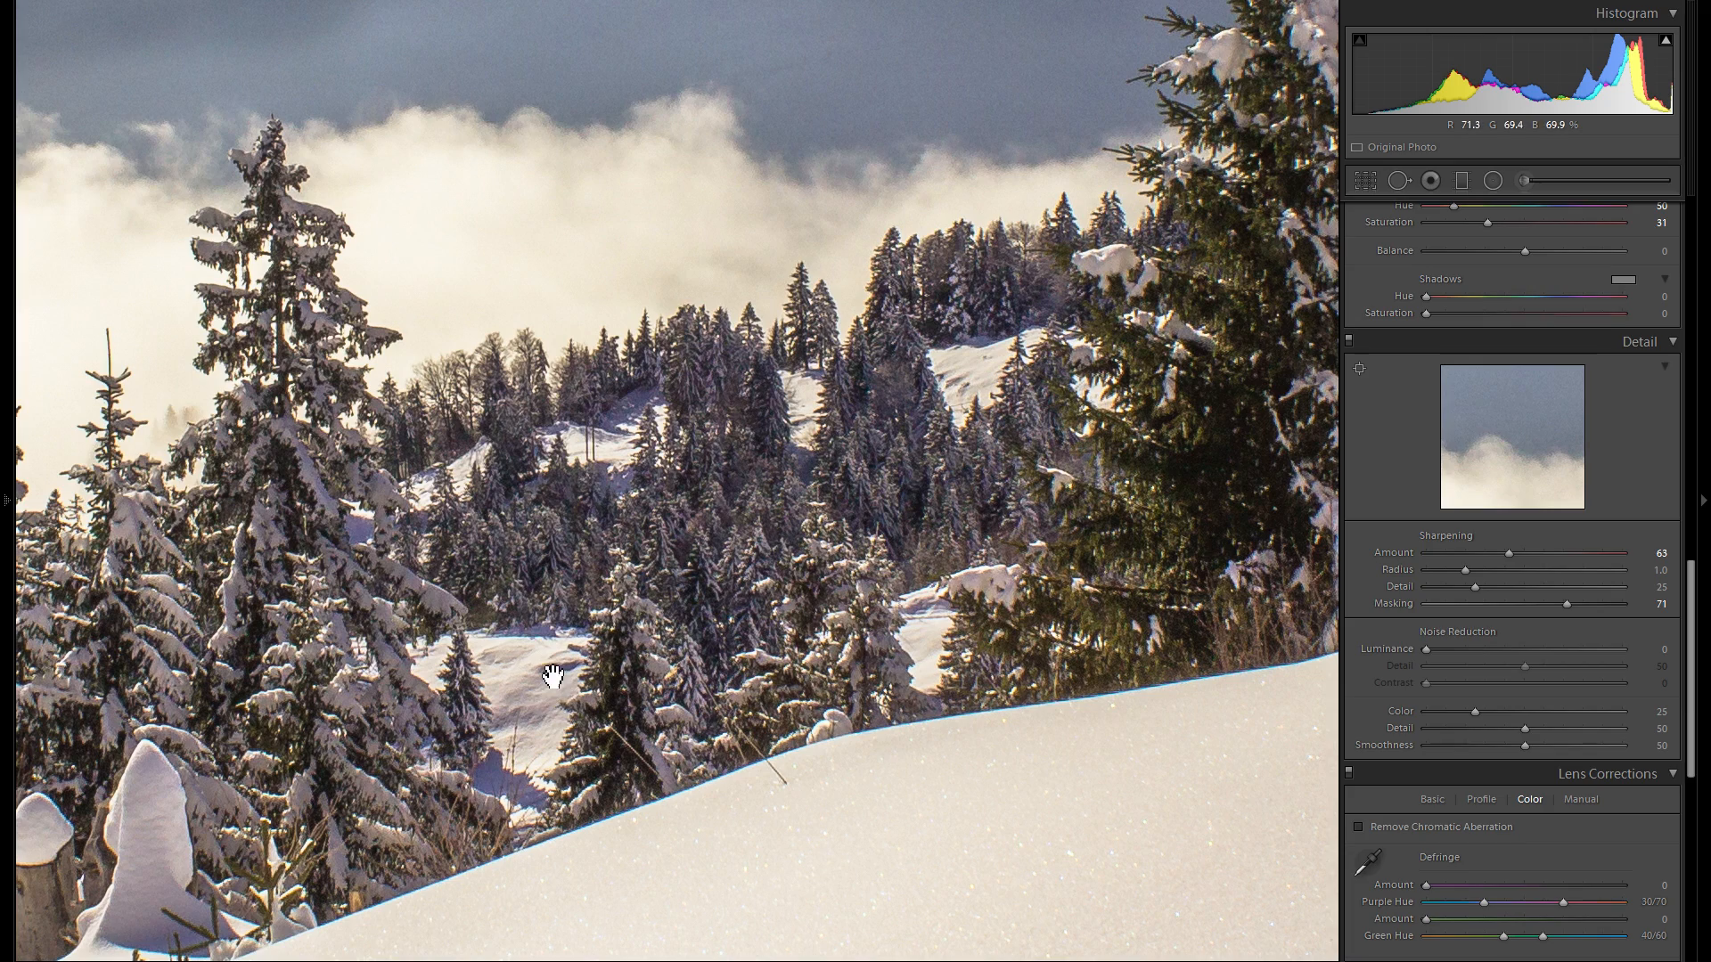
{"action": "left_click_drag", "start_coordinate": [573, 604], "coordinate": [693, 552]}
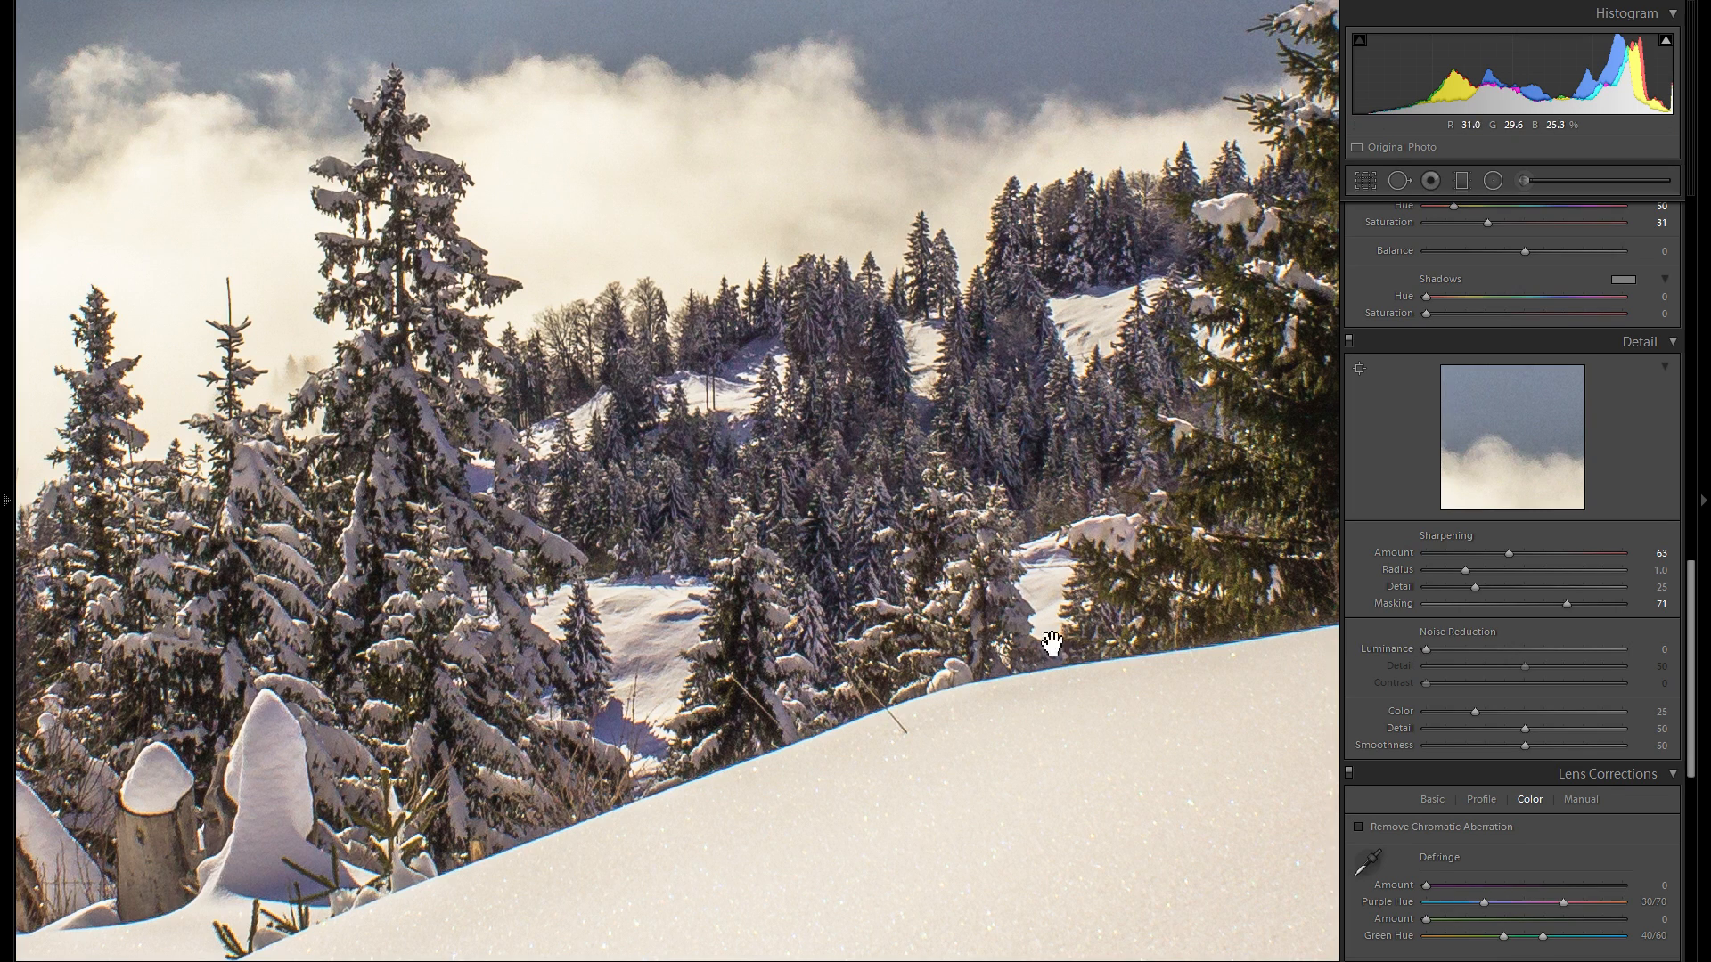
{"action": "left_click_drag", "start_coordinate": [867, 655], "coordinate": [970, 640]}
{"action": "left_click_drag", "start_coordinate": [1024, 734], "coordinate": [944, 657]}
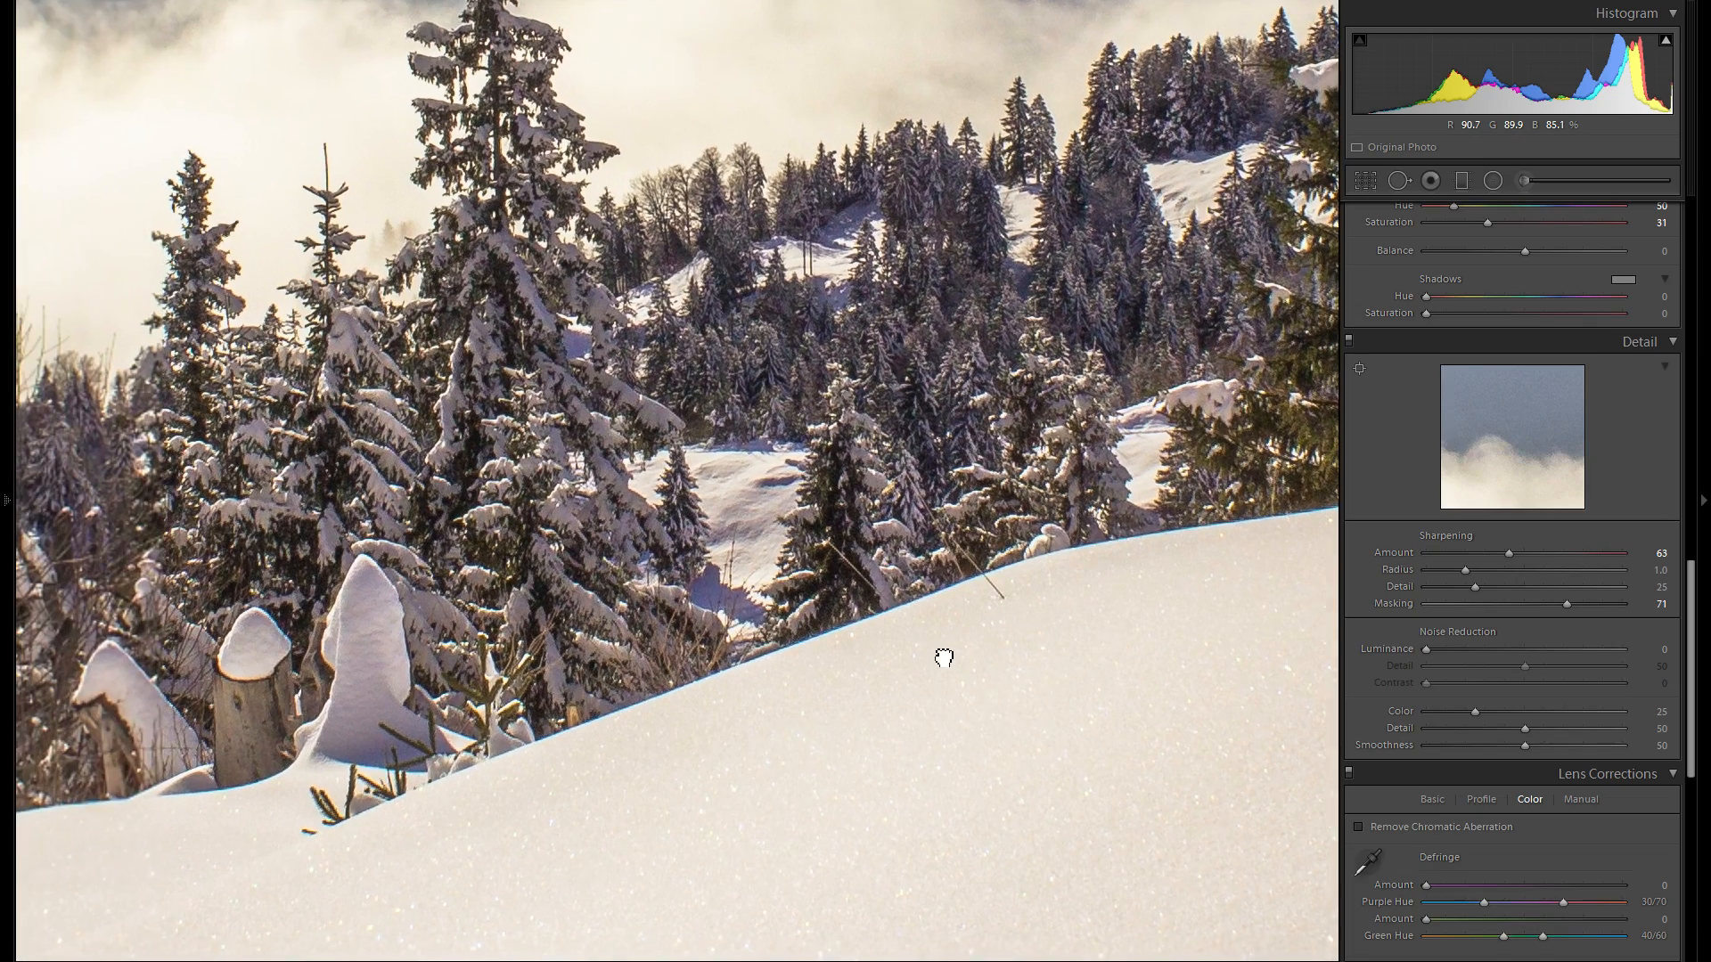
{"action": "left_click_drag", "start_coordinate": [790, 639], "coordinate": [875, 663]}
{"action": "left_click_drag", "start_coordinate": [880, 604], "coordinate": [898, 711]}
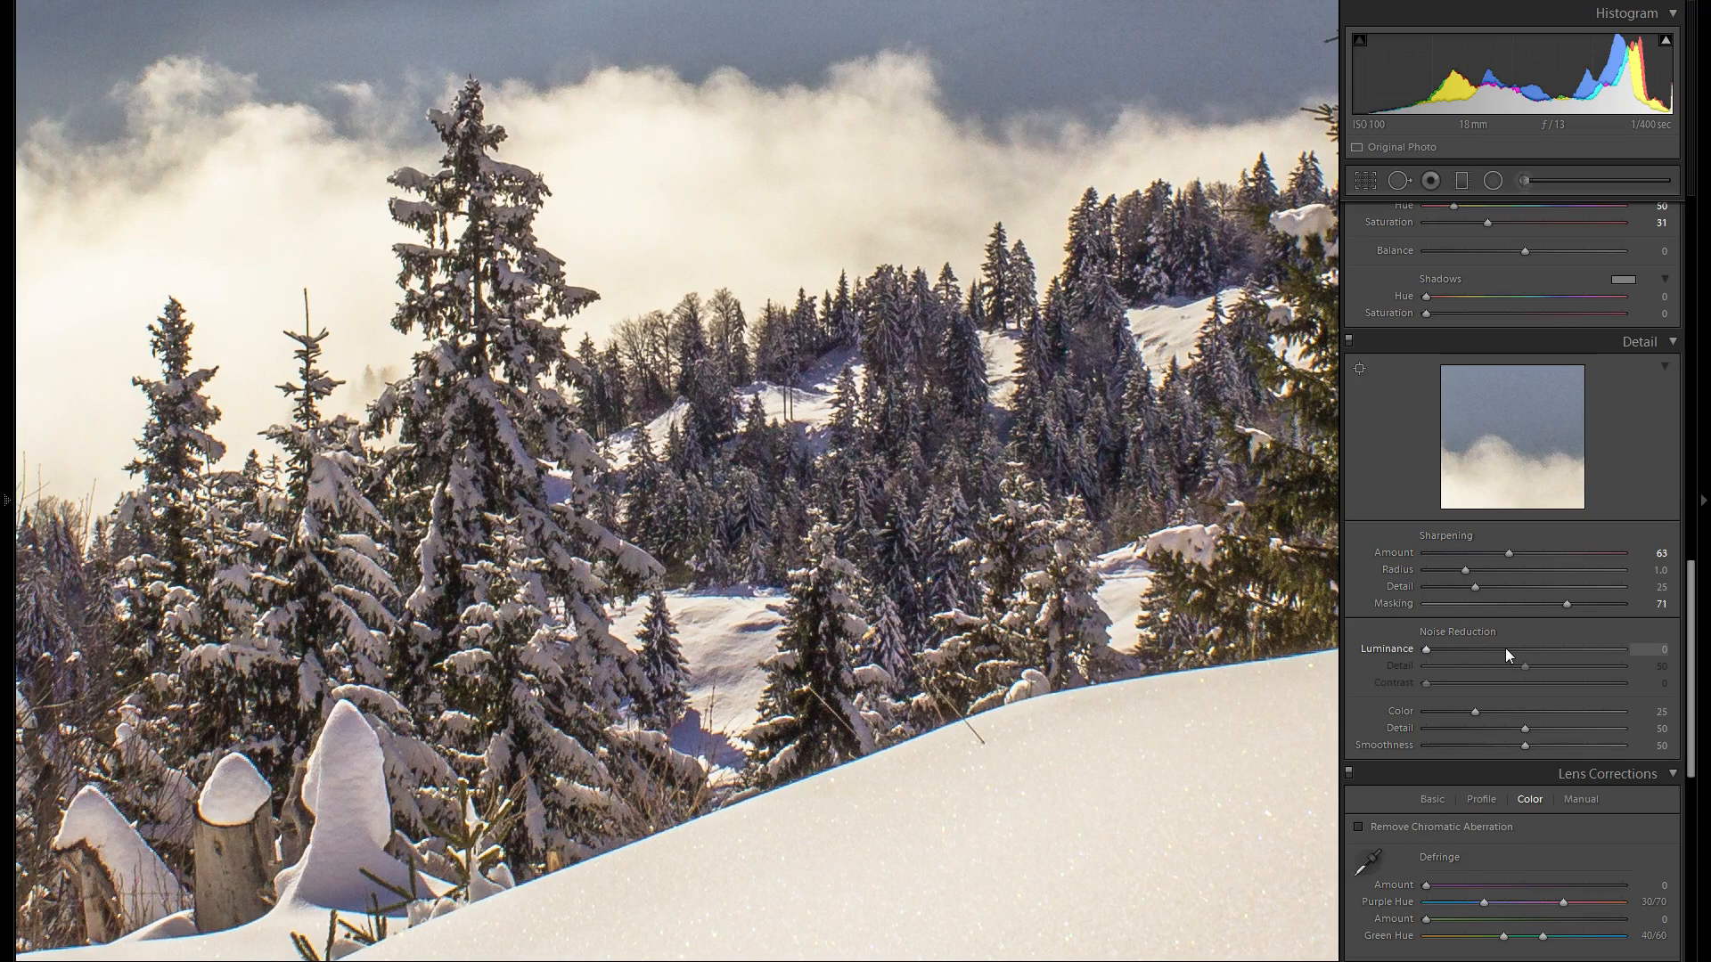
{"action": "left_click_drag", "start_coordinate": [942, 726], "coordinate": [1115, 704]}
{"action": "left_click_drag", "start_coordinate": [960, 793], "coordinate": [800, 786]}
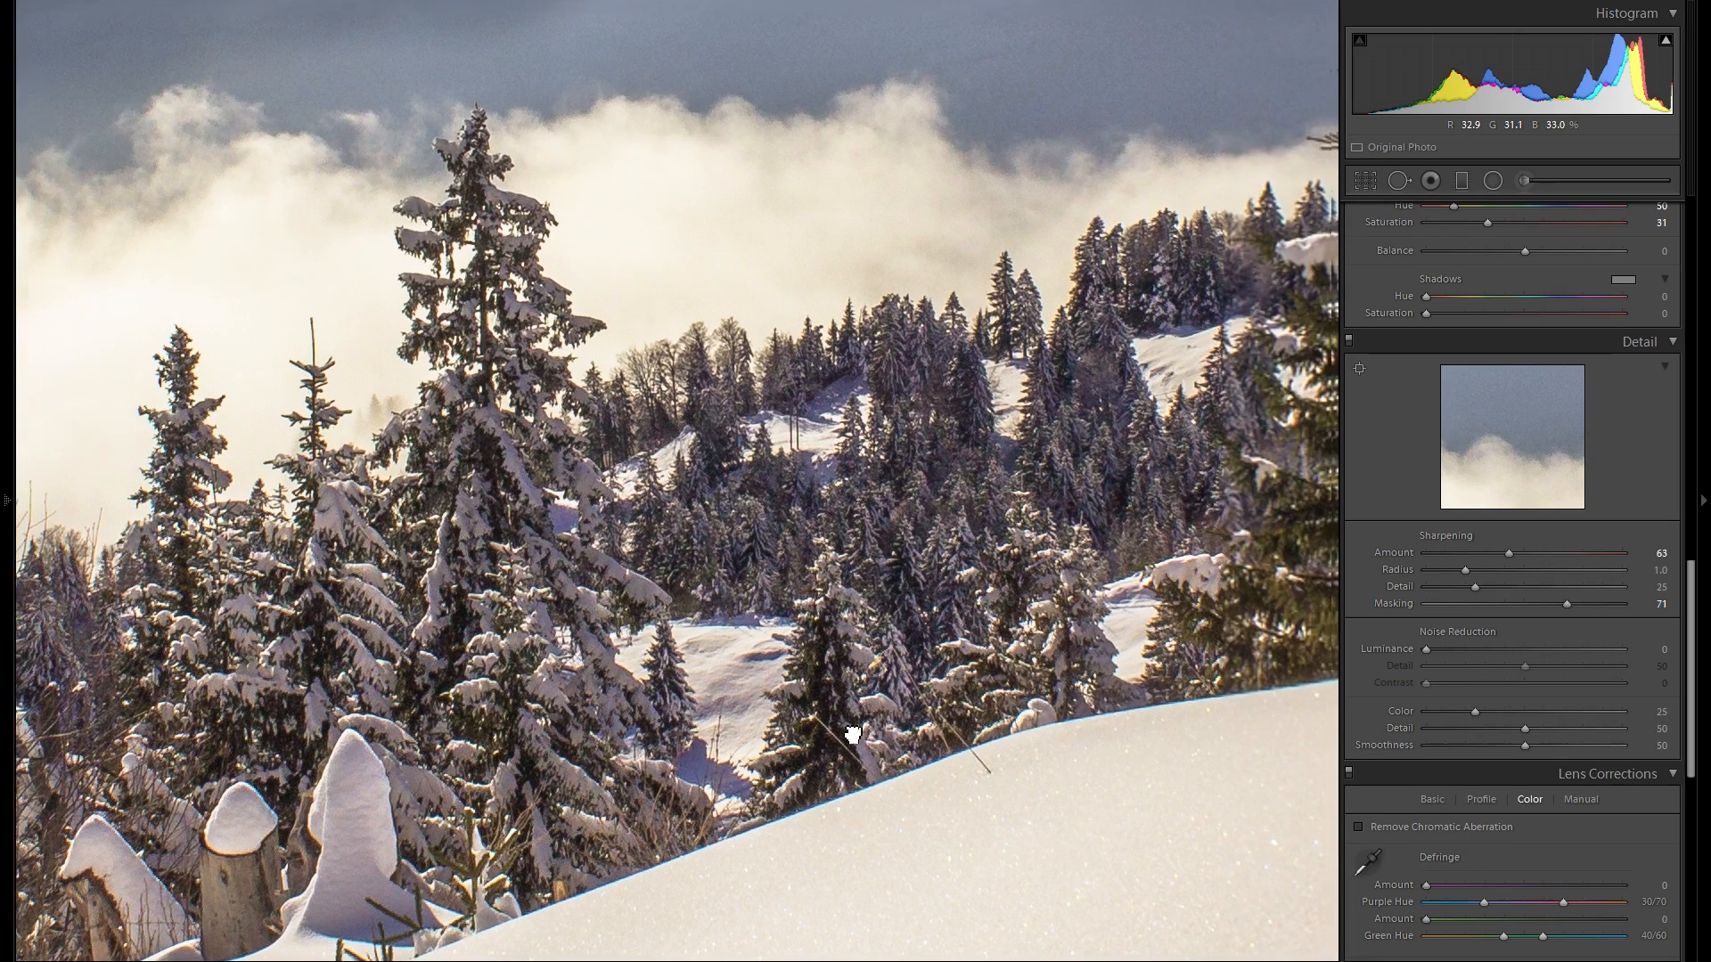
{"action": "left_click", "coordinate": [1503, 651]}
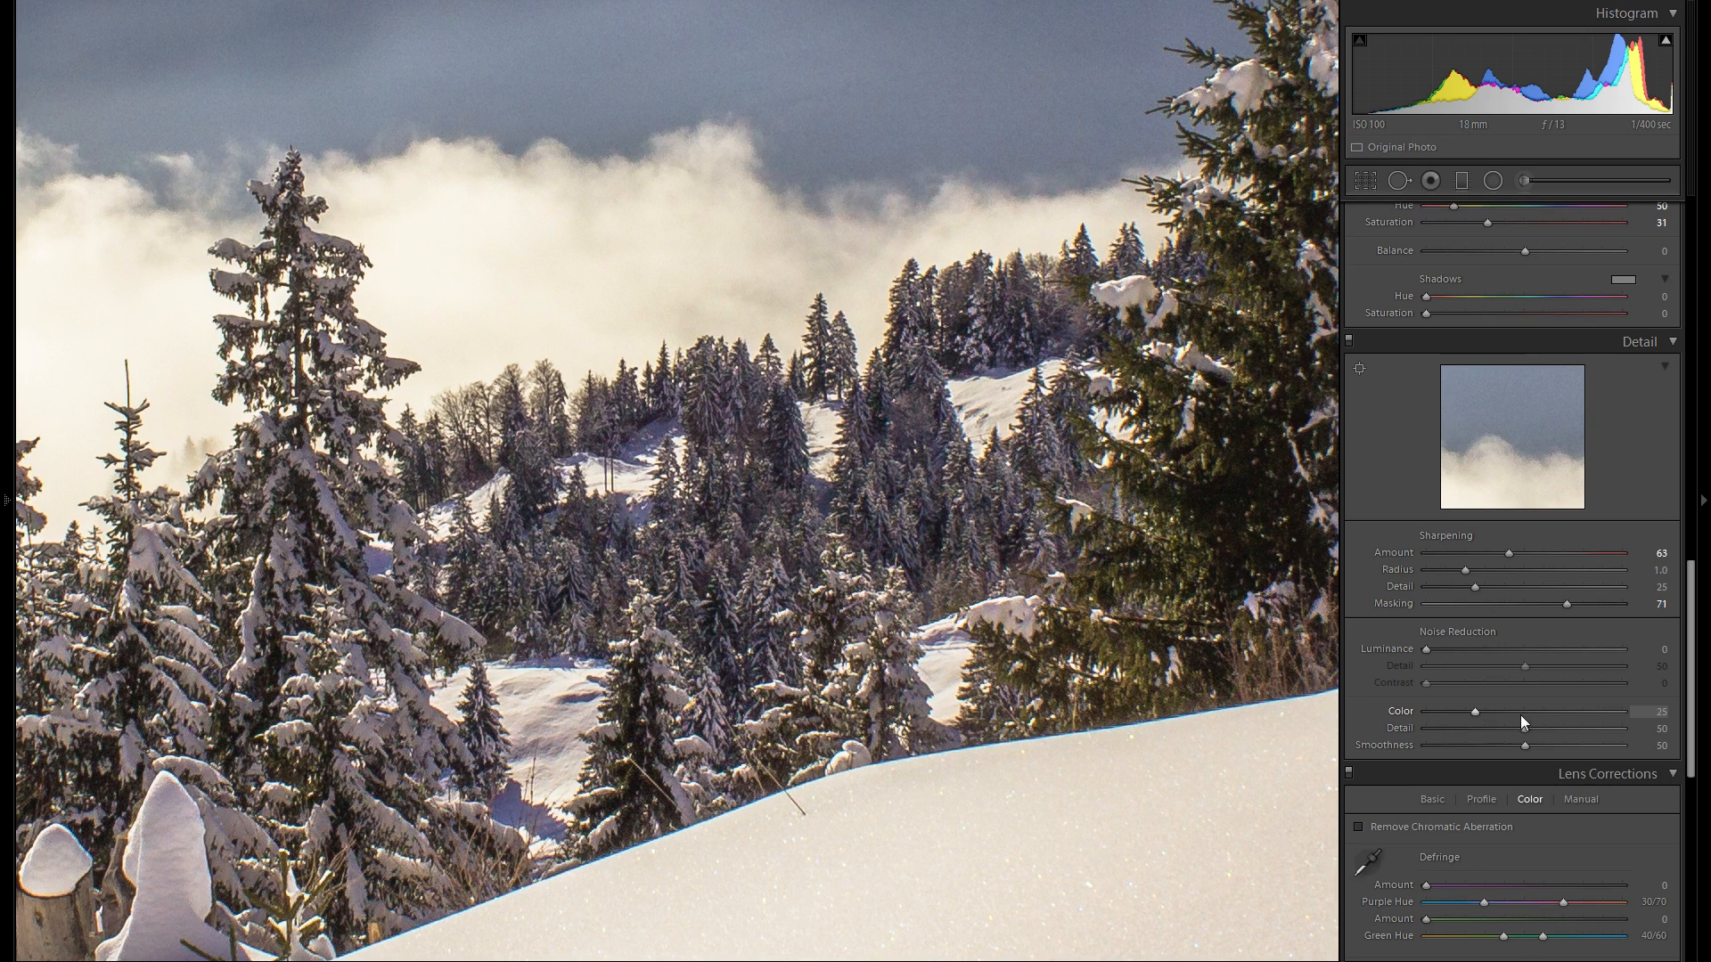
Compare low and high colour noise reduction on the close-up, and set the noise reduction Color amount to 83.
{"action": "left_click", "coordinate": [1583, 711]}
{"action": "double_click", "coordinate": [1397, 710]}
{"action": "left_click_drag", "start_coordinate": [1520, 711], "coordinate": [1408, 709]}
{"action": "left_click", "coordinate": [1590, 713]}
{"action": "left_click", "coordinate": [802, 665]}
Enable lens profile corrections with the Canon EF-S 18-55mm f/3.5-5.6 IS profile and compare the photo with and without them.
{"action": "scroll", "coordinate": [1447, 603], "scroll_direction": "down", "scroll_amount": 3}
{"action": "scroll", "coordinate": [1447, 600], "scroll_direction": "down", "scroll_amount": 3}
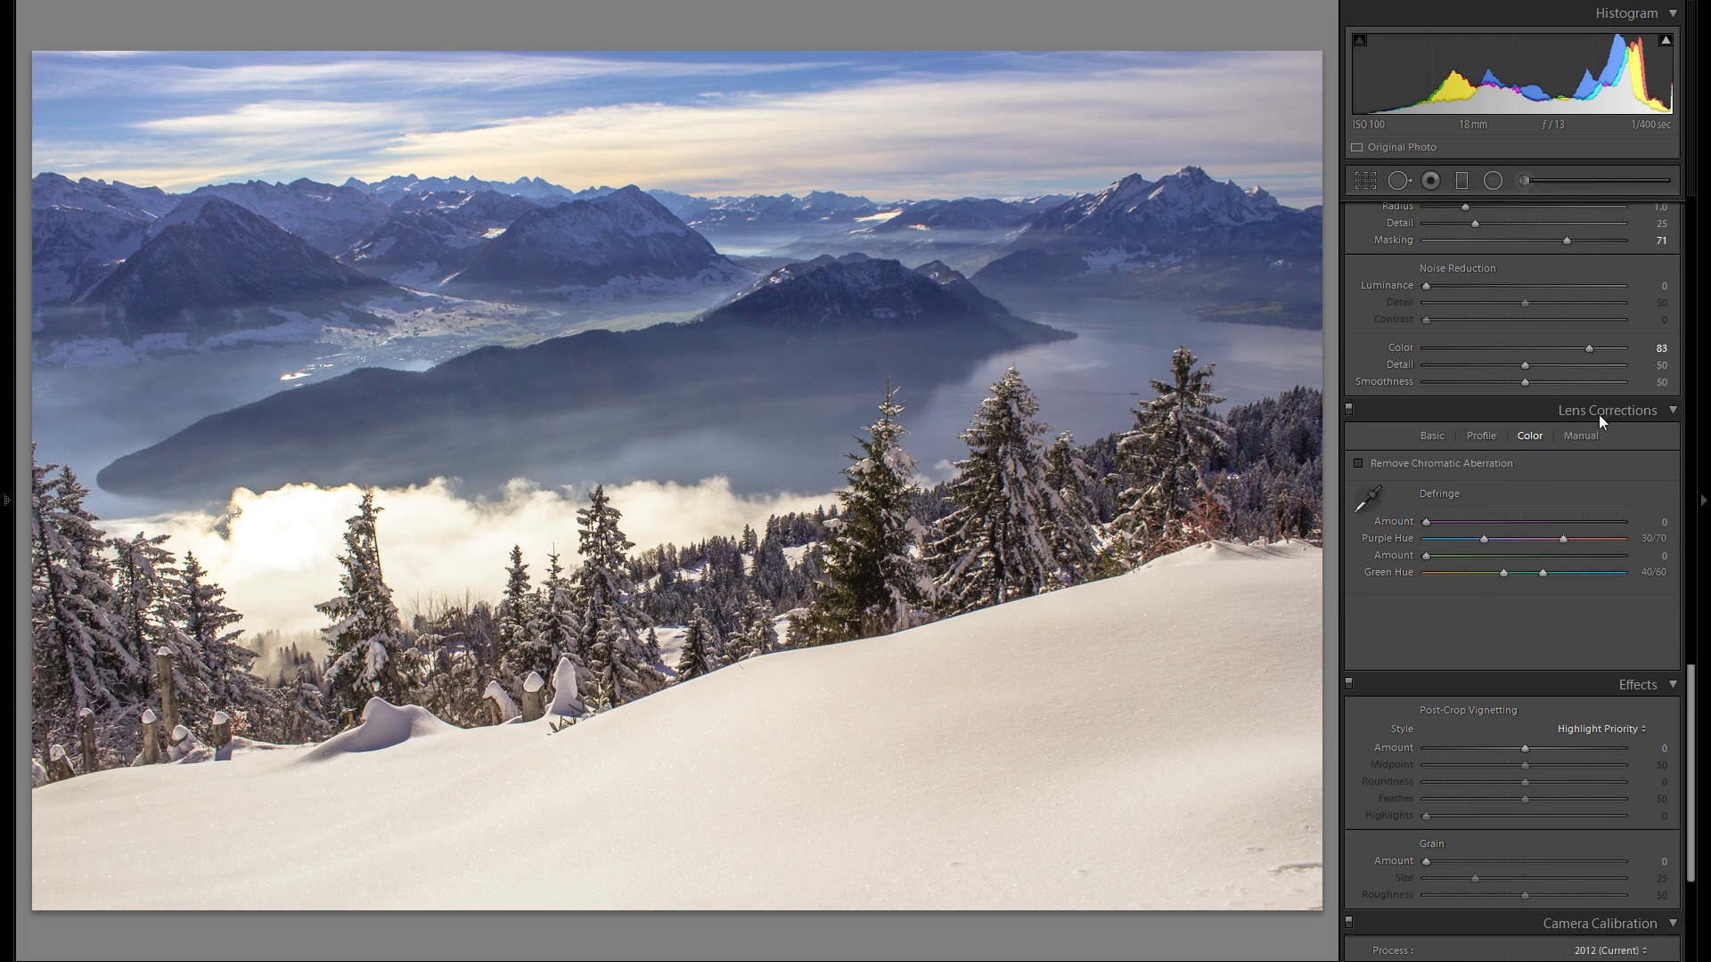
{"action": "left_click", "coordinate": [1481, 437]}
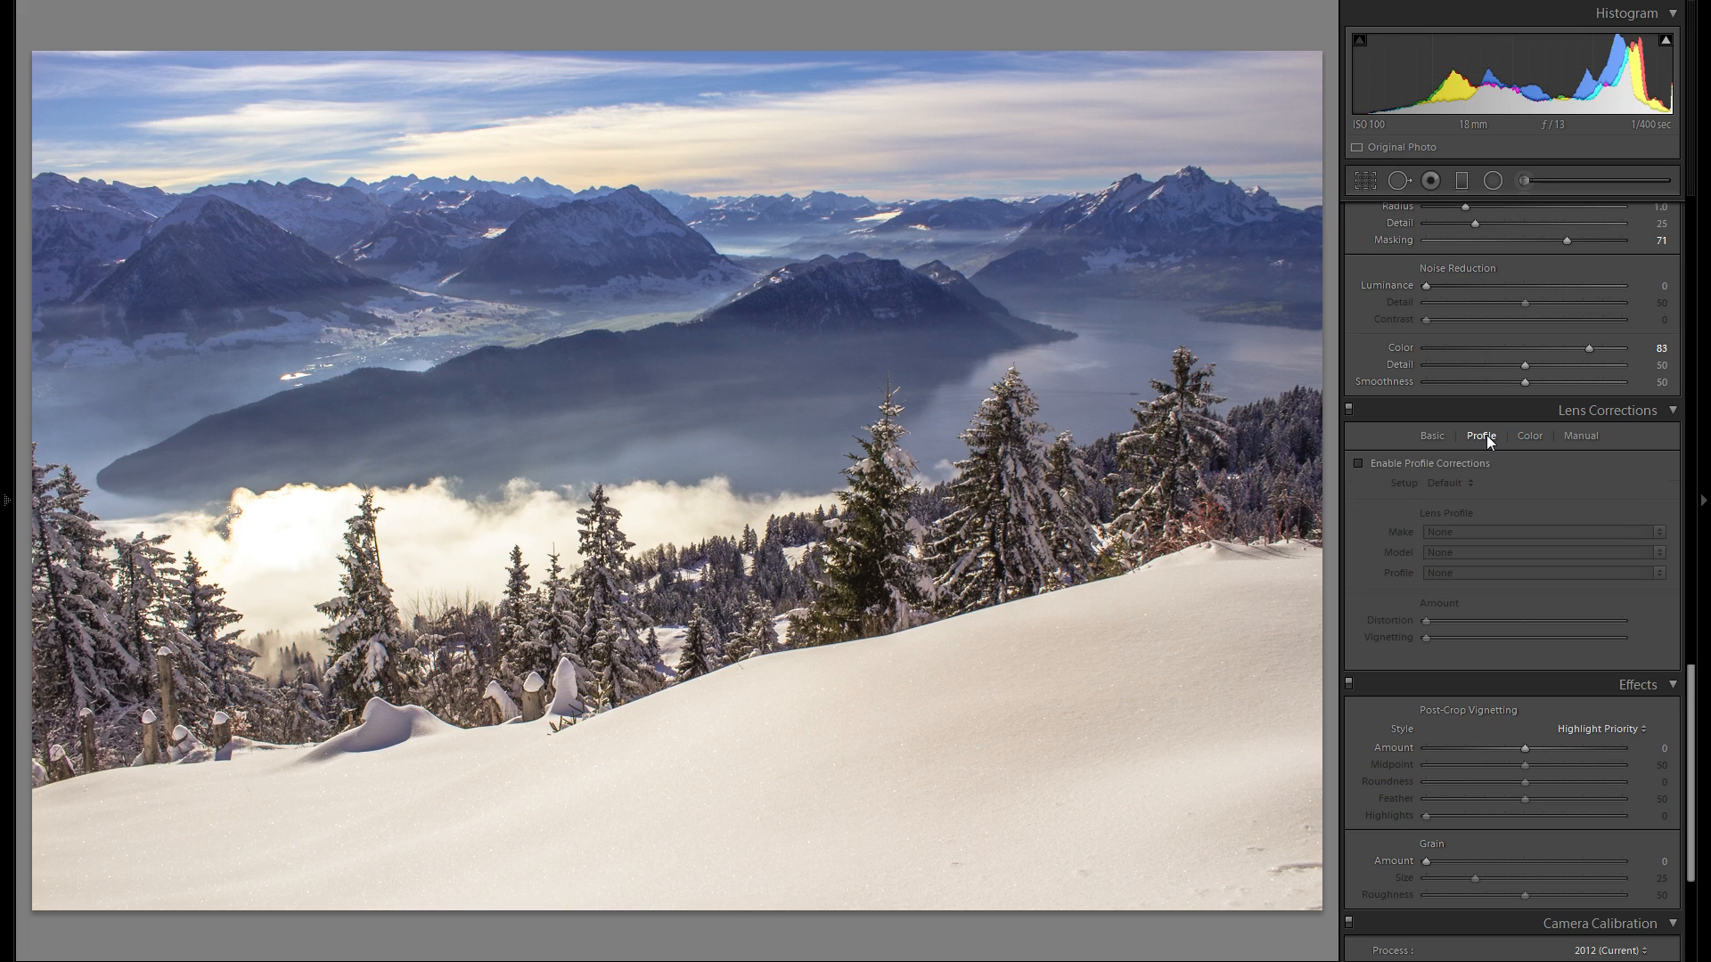
{"action": "left_click", "coordinate": [1427, 463]}
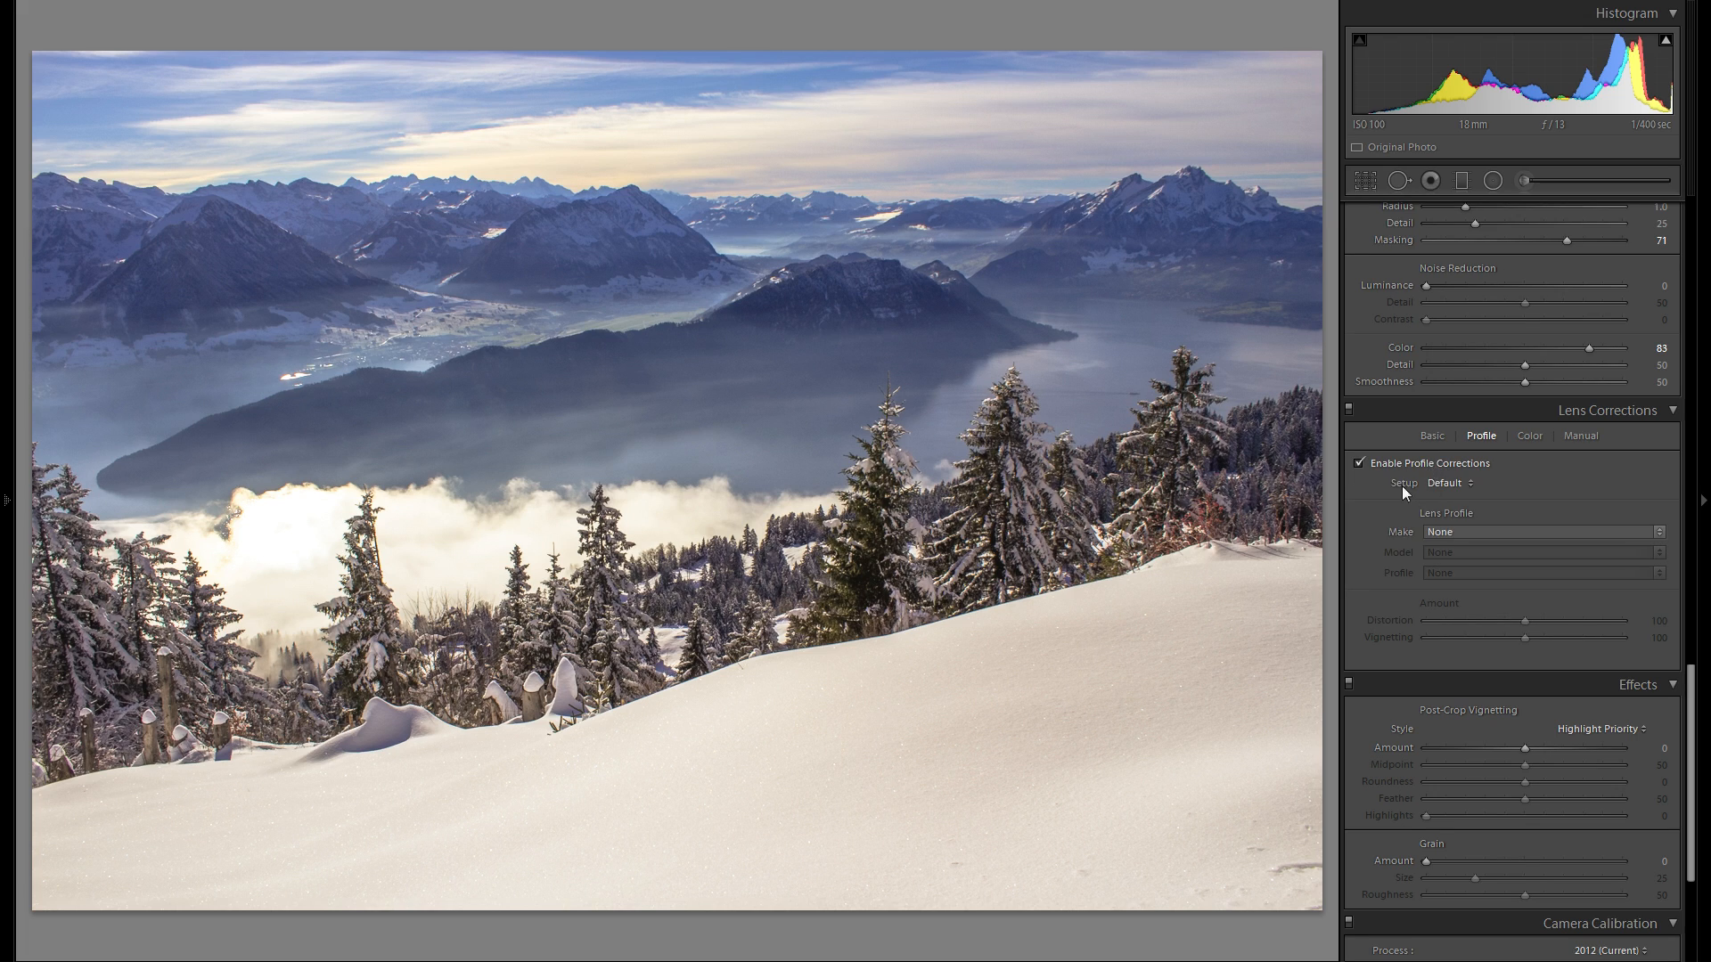
{"action": "left_click", "coordinate": [1464, 532]}
{"action": "key", "text": "c"}
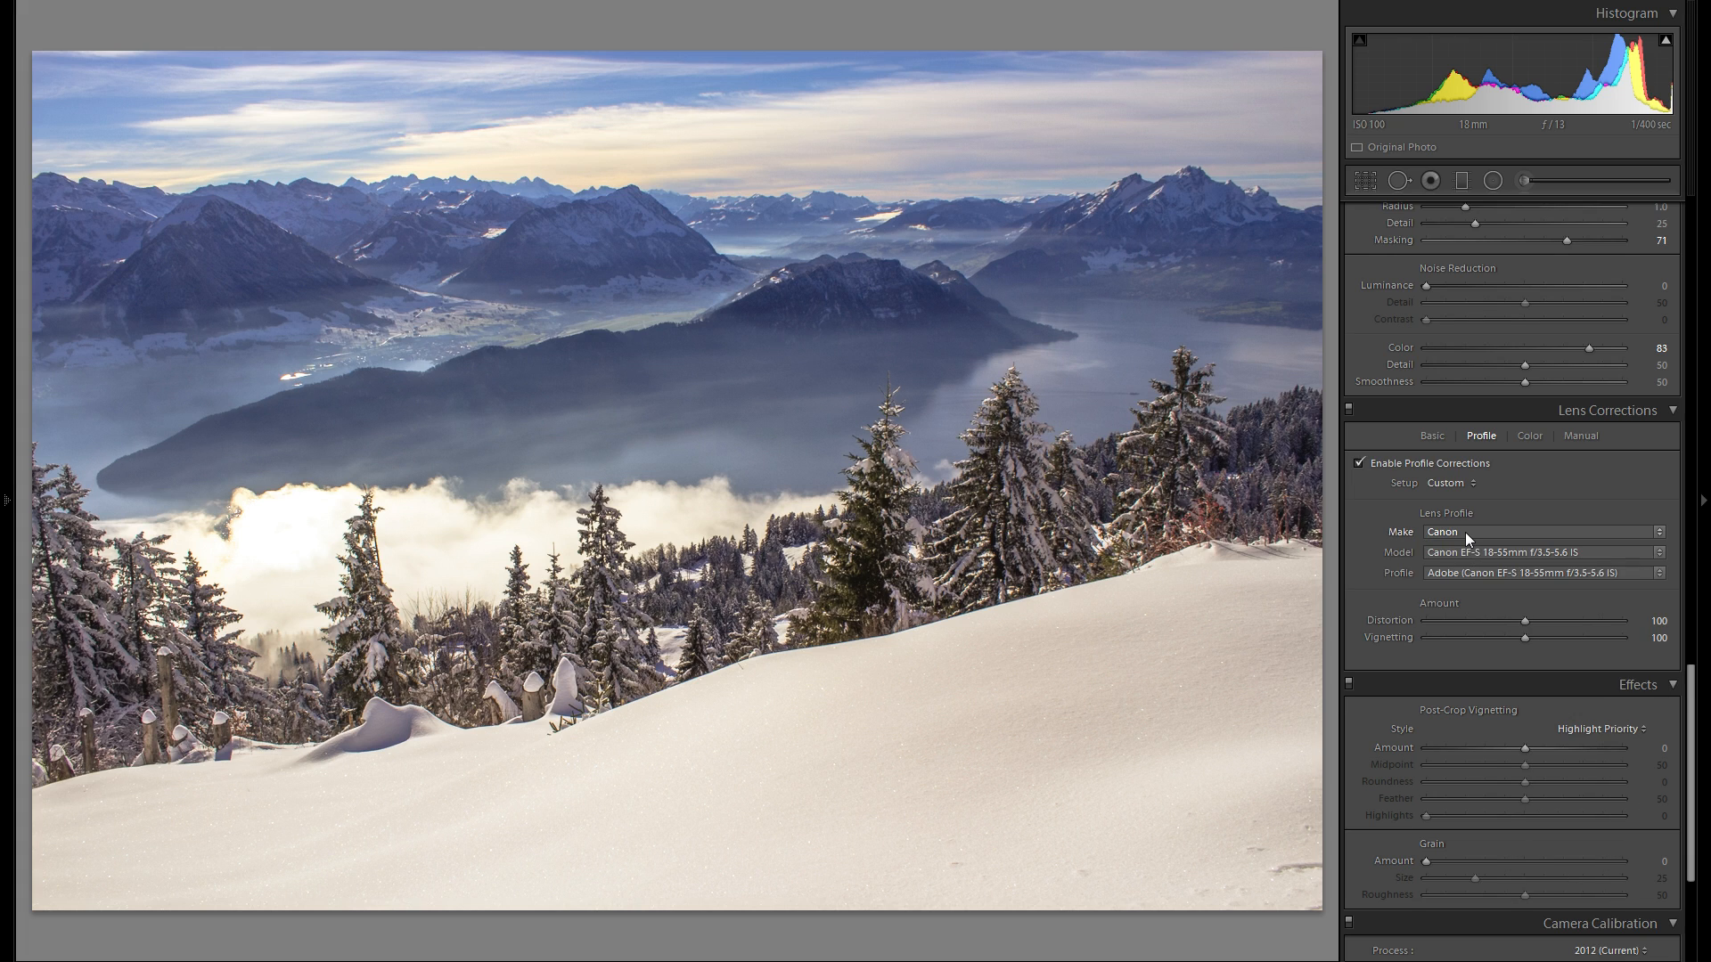
{"action": "left_click", "coordinate": [1404, 465]}
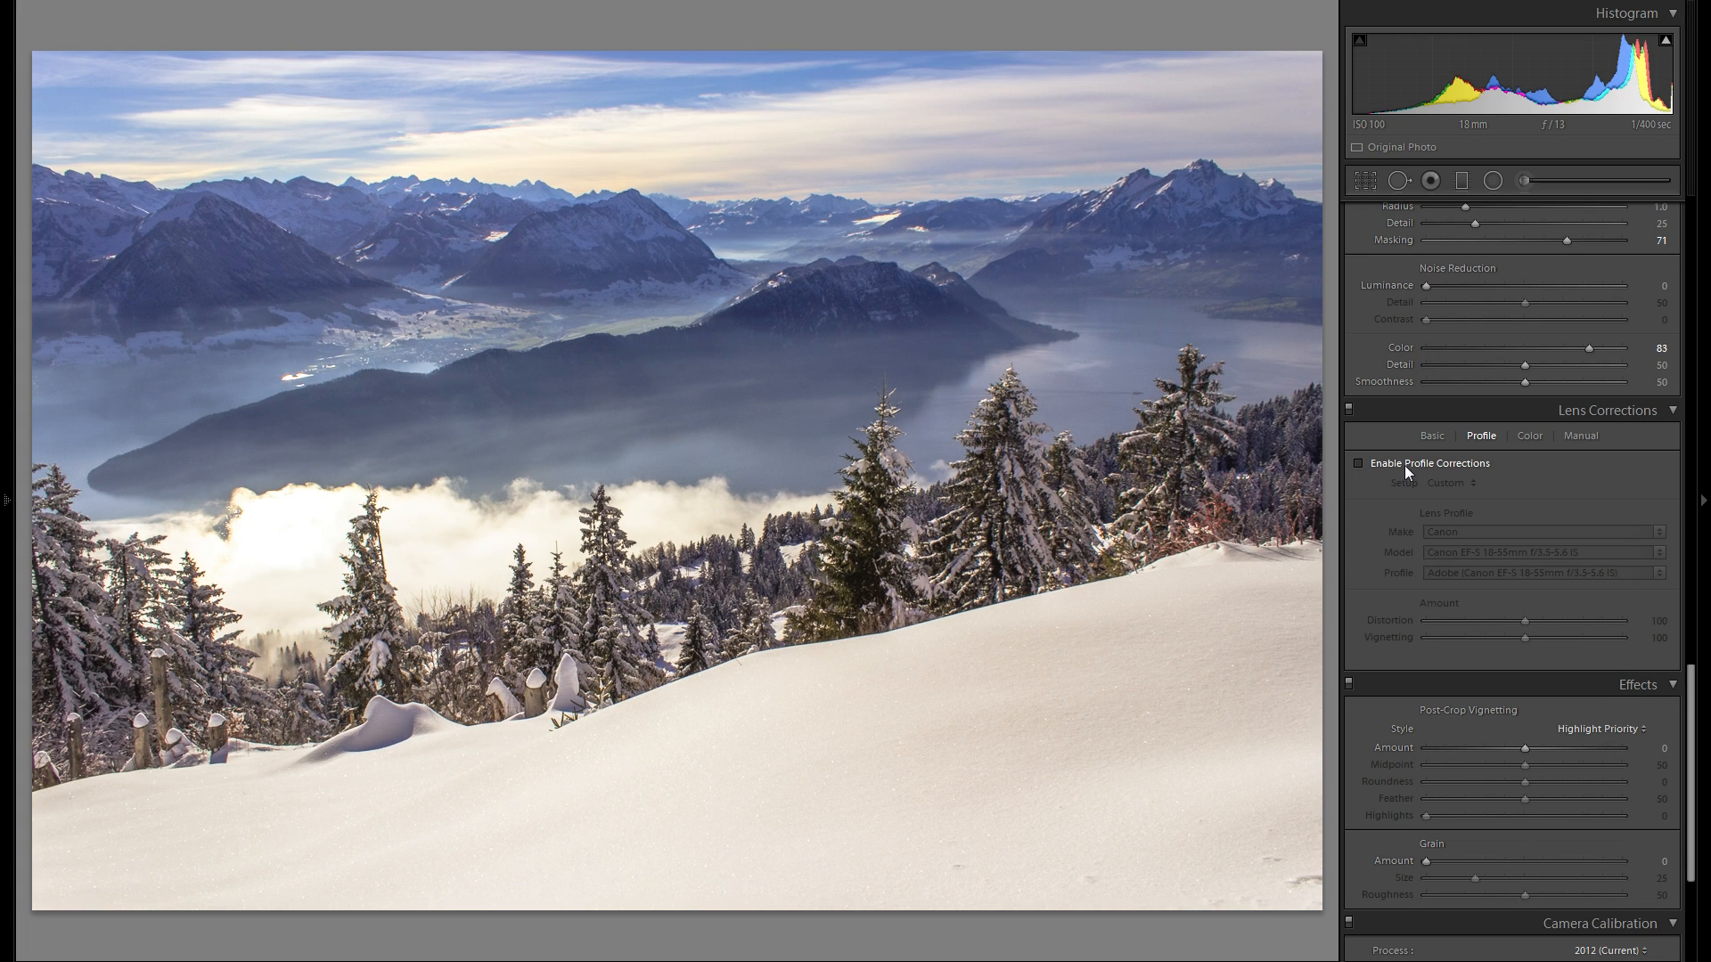
{"action": "left_click", "coordinate": [1404, 465]}
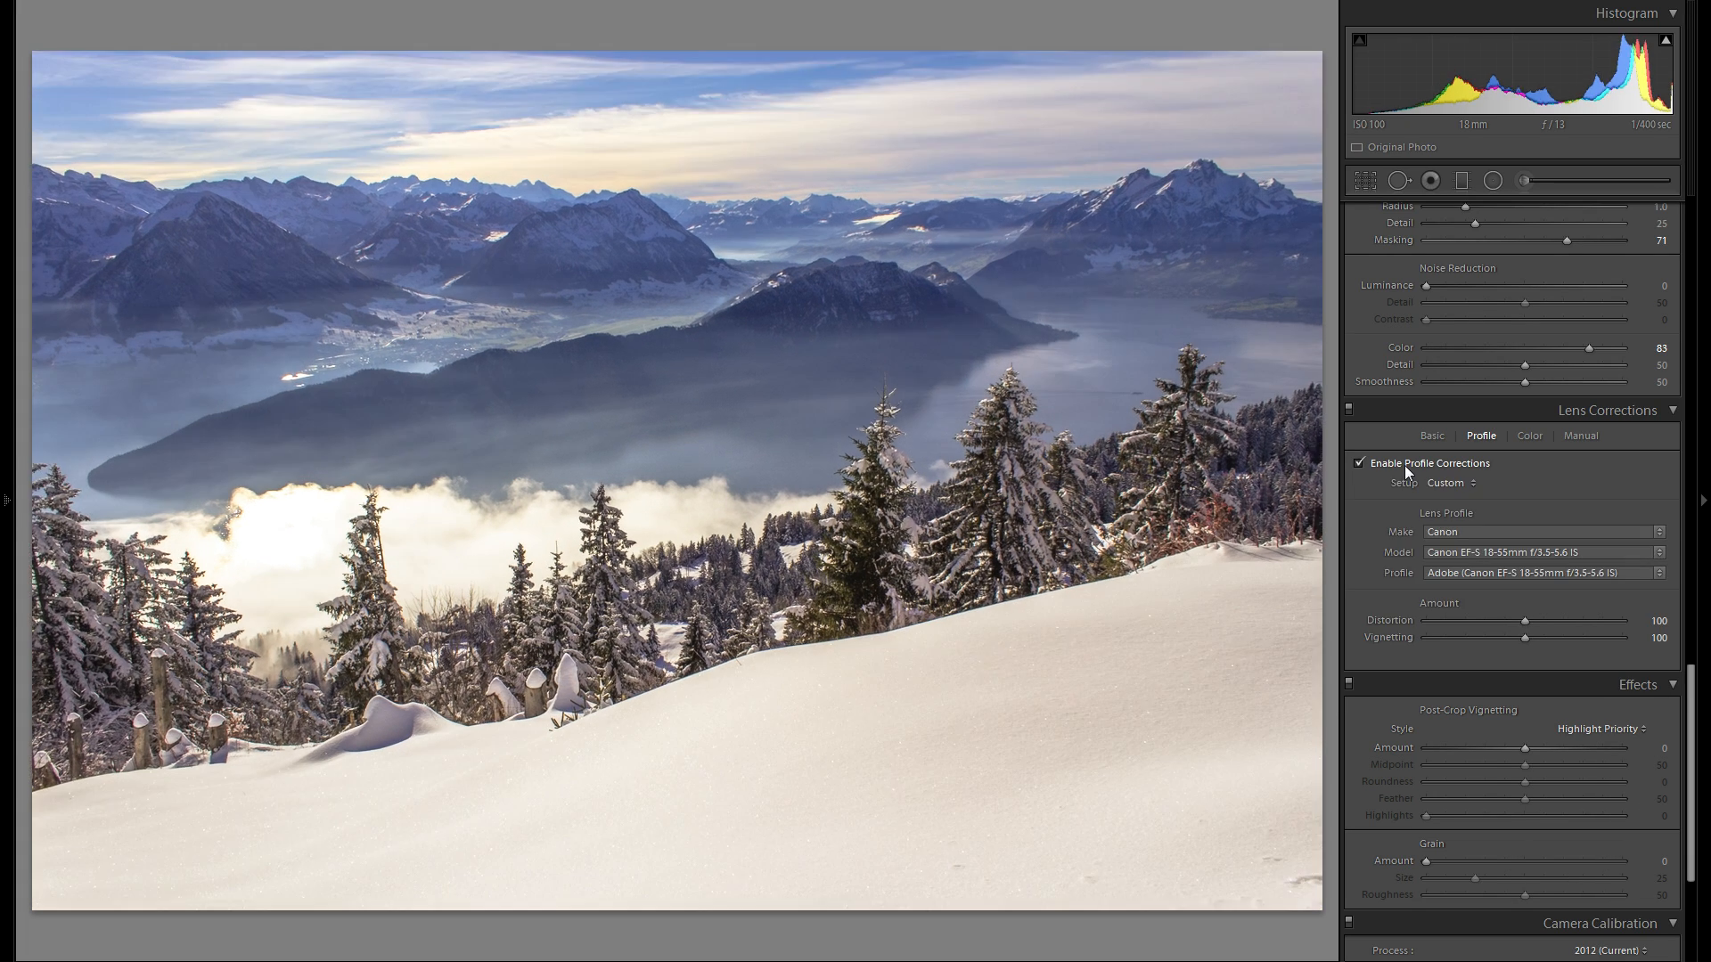
Try the lens profile's vignetting correction at 0, reset it to 100, and compare the photo without profile corrections.
{"action": "left_click", "coordinate": [1522, 638]}
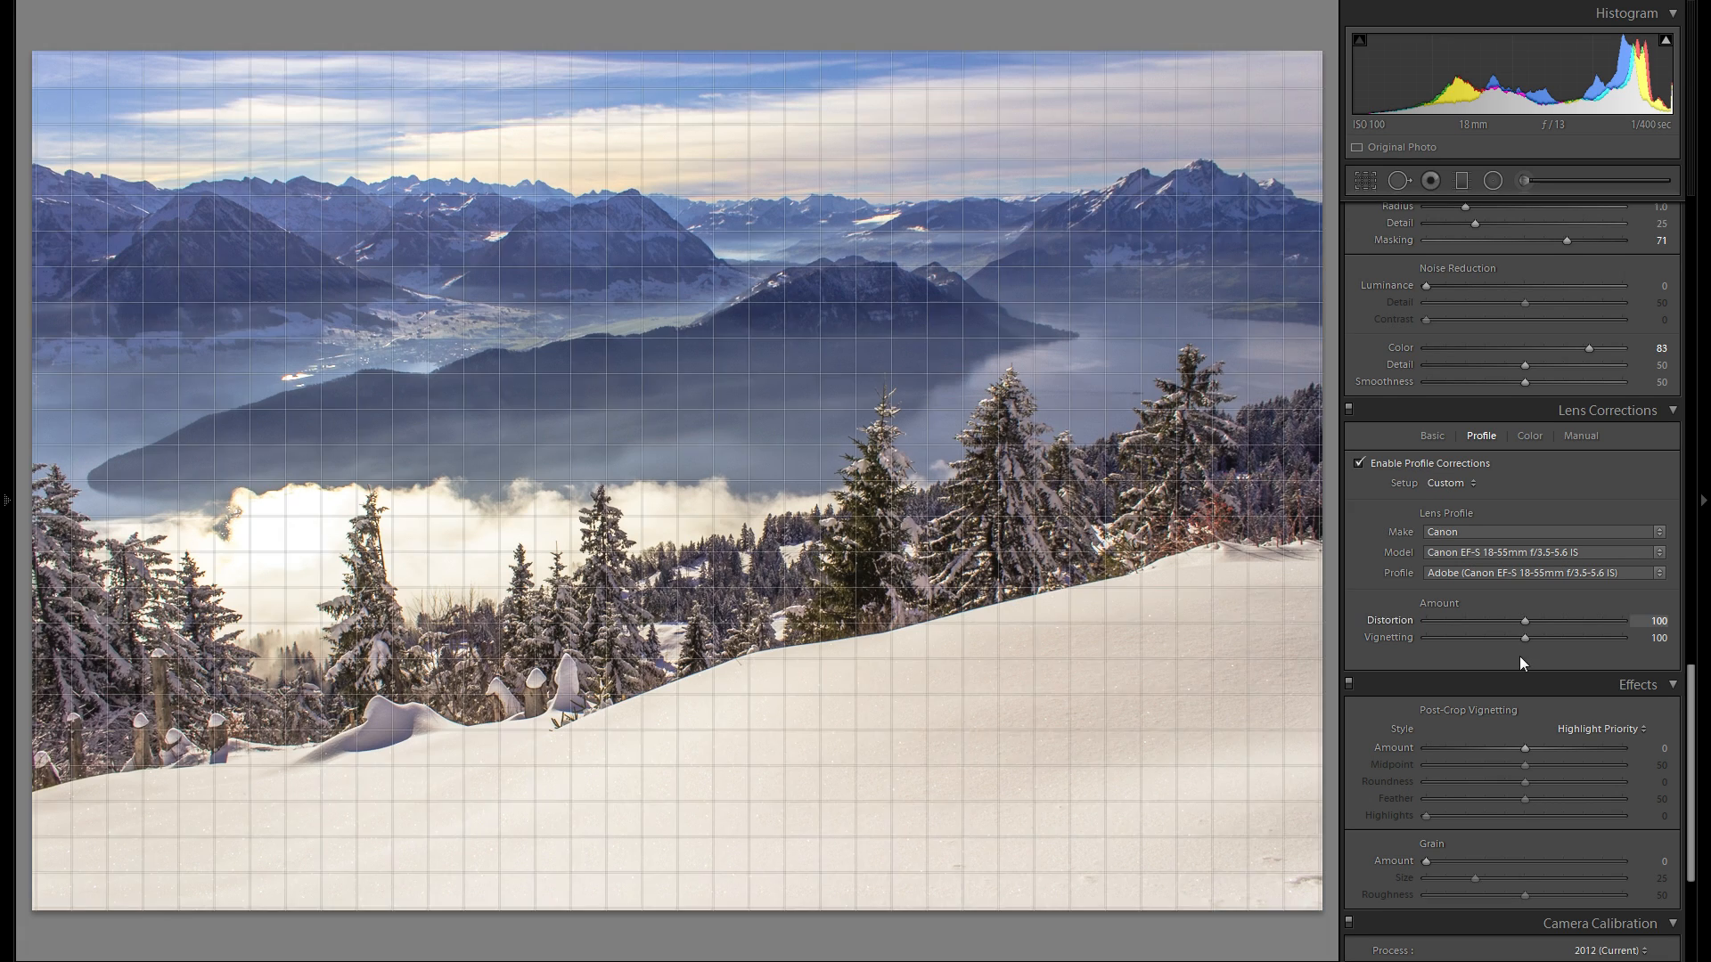
{"action": "left_click_drag", "start_coordinate": [1525, 638], "coordinate": [1416, 645]}
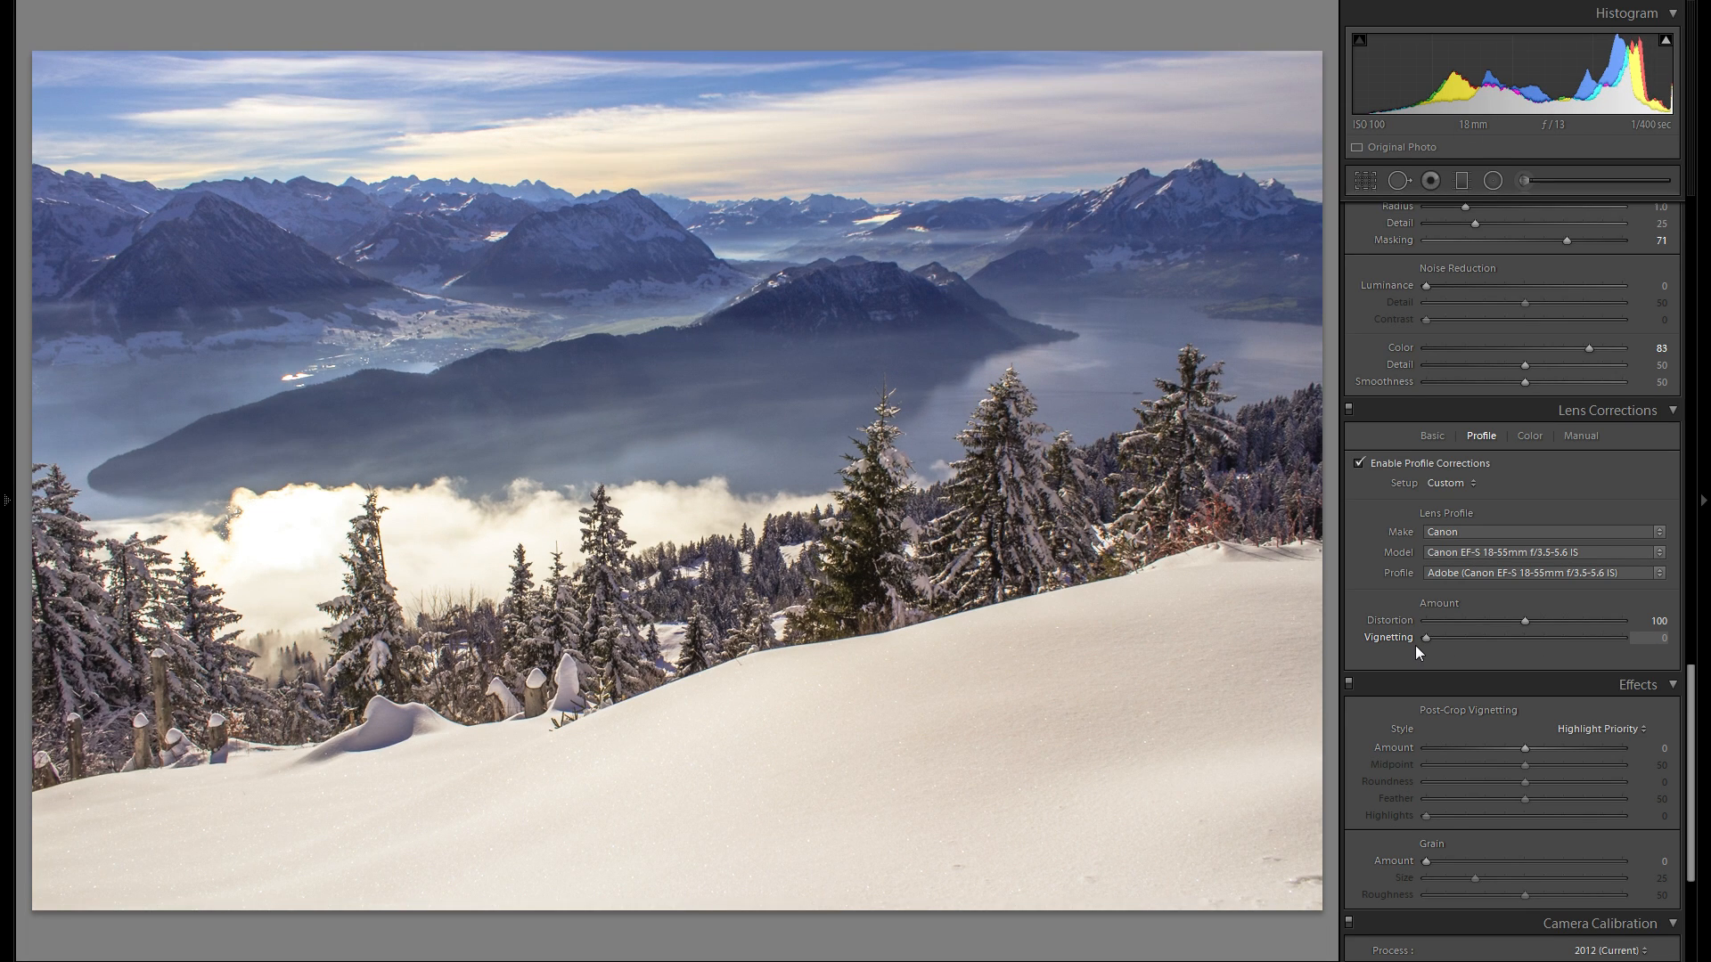
{"action": "double_click", "coordinate": [1375, 638]}
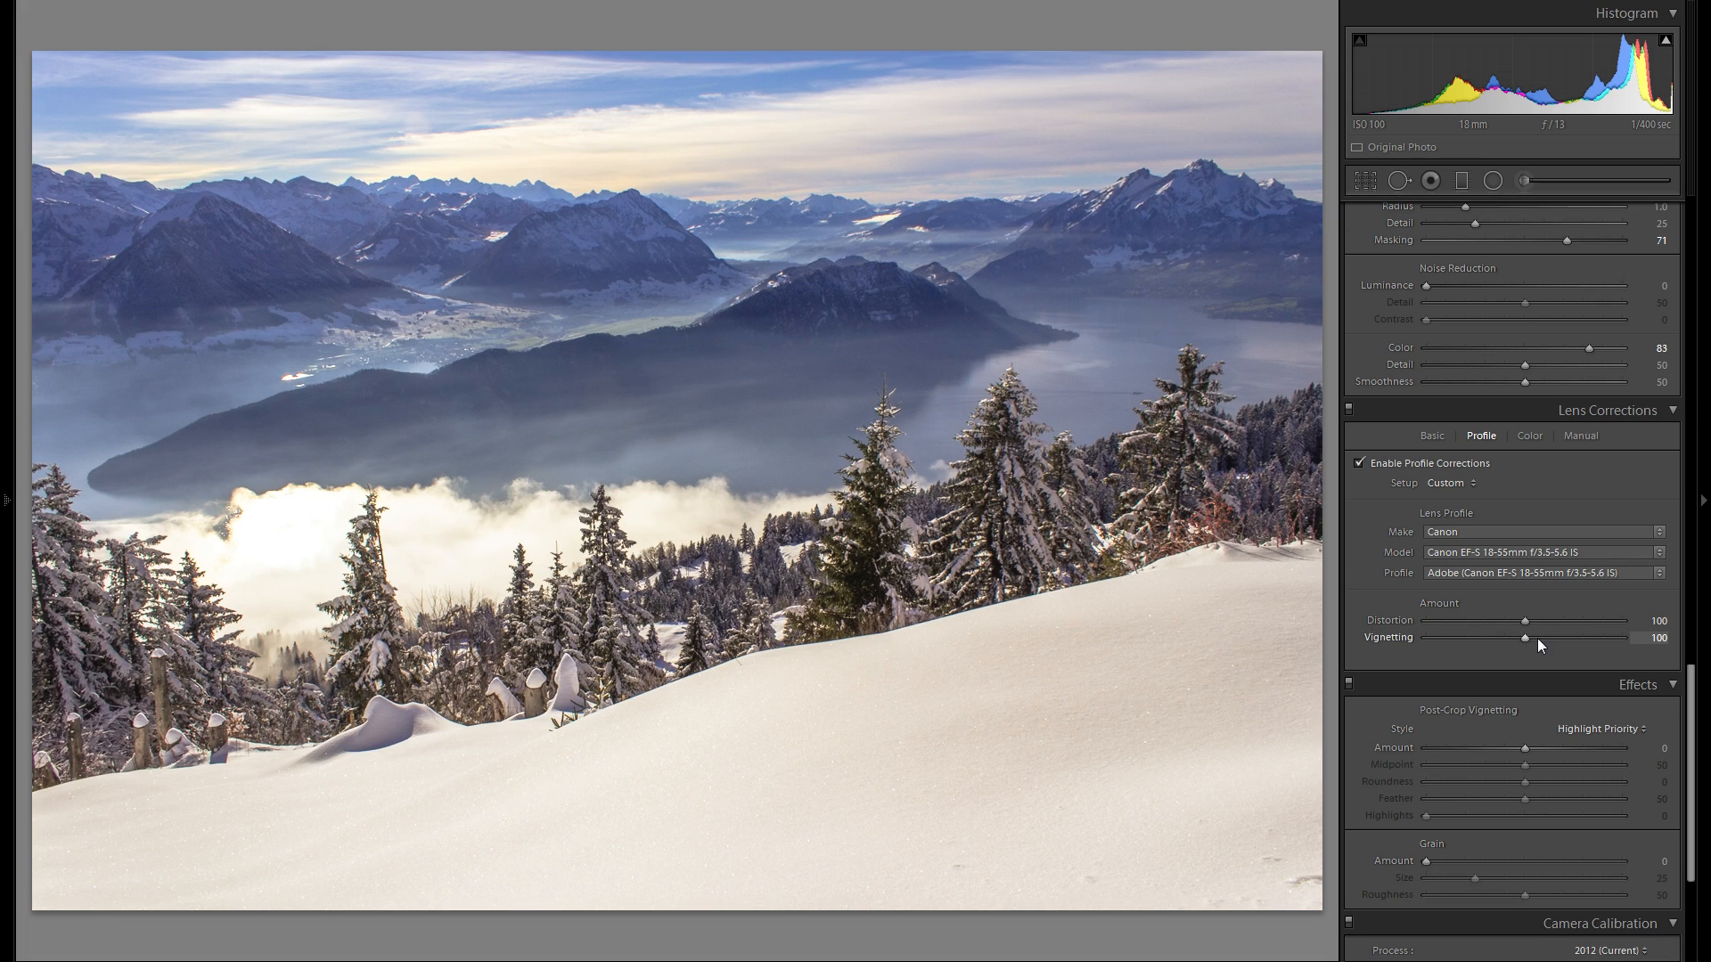
{"action": "left_click_drag", "start_coordinate": [1525, 640], "coordinate": [1382, 645]}
{"action": "double_click", "coordinate": [1390, 638]}
{"action": "left_click", "coordinate": [1386, 463]}
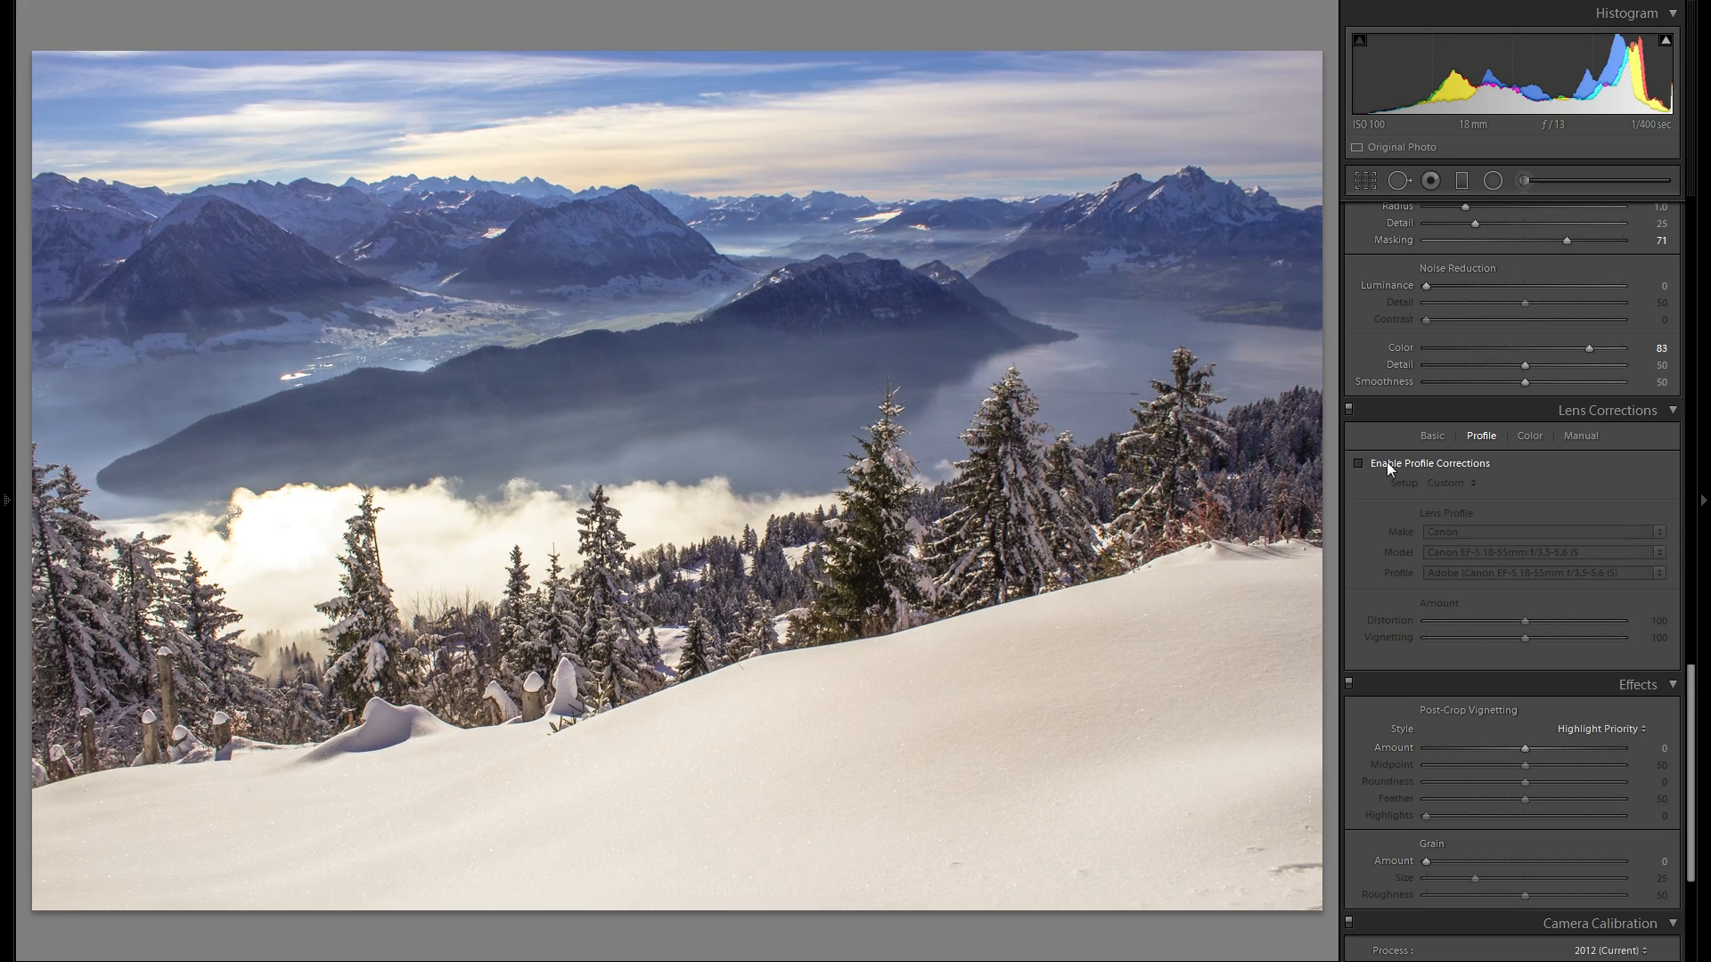
{"action": "left_click", "coordinate": [1386, 465]}
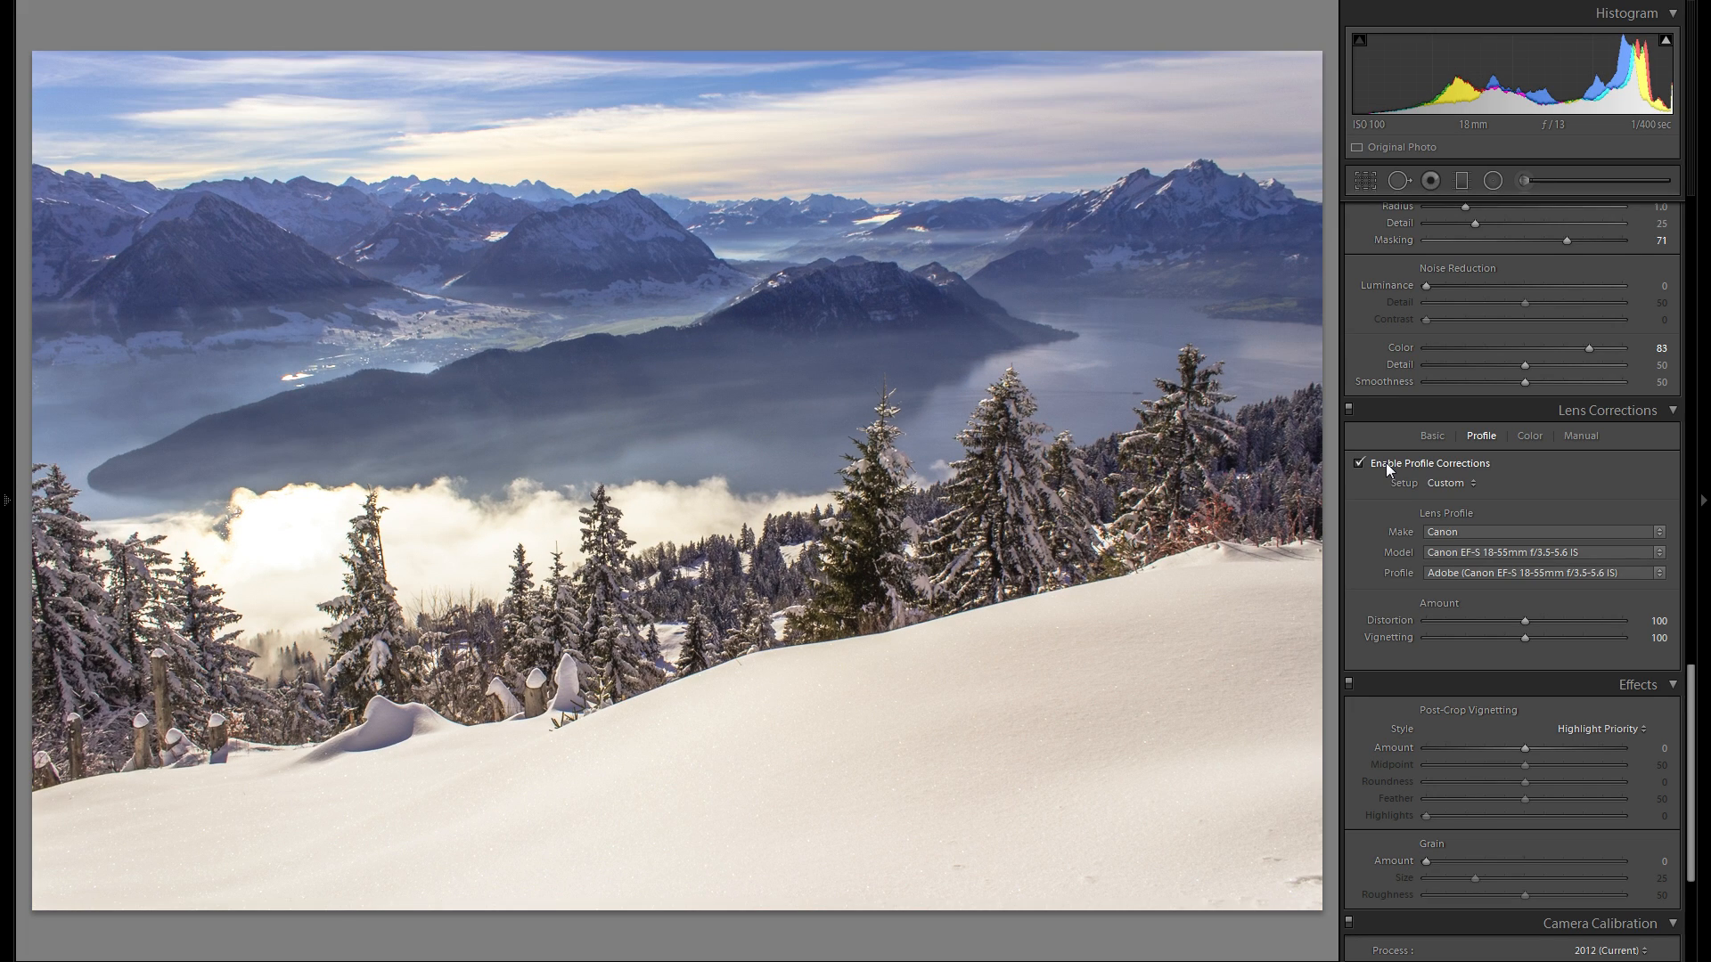
Enable removal of chromatic aberration and compare the fringing along the snow ridge with and without it in close-up.
{"action": "left_click", "coordinate": [1530, 436]}
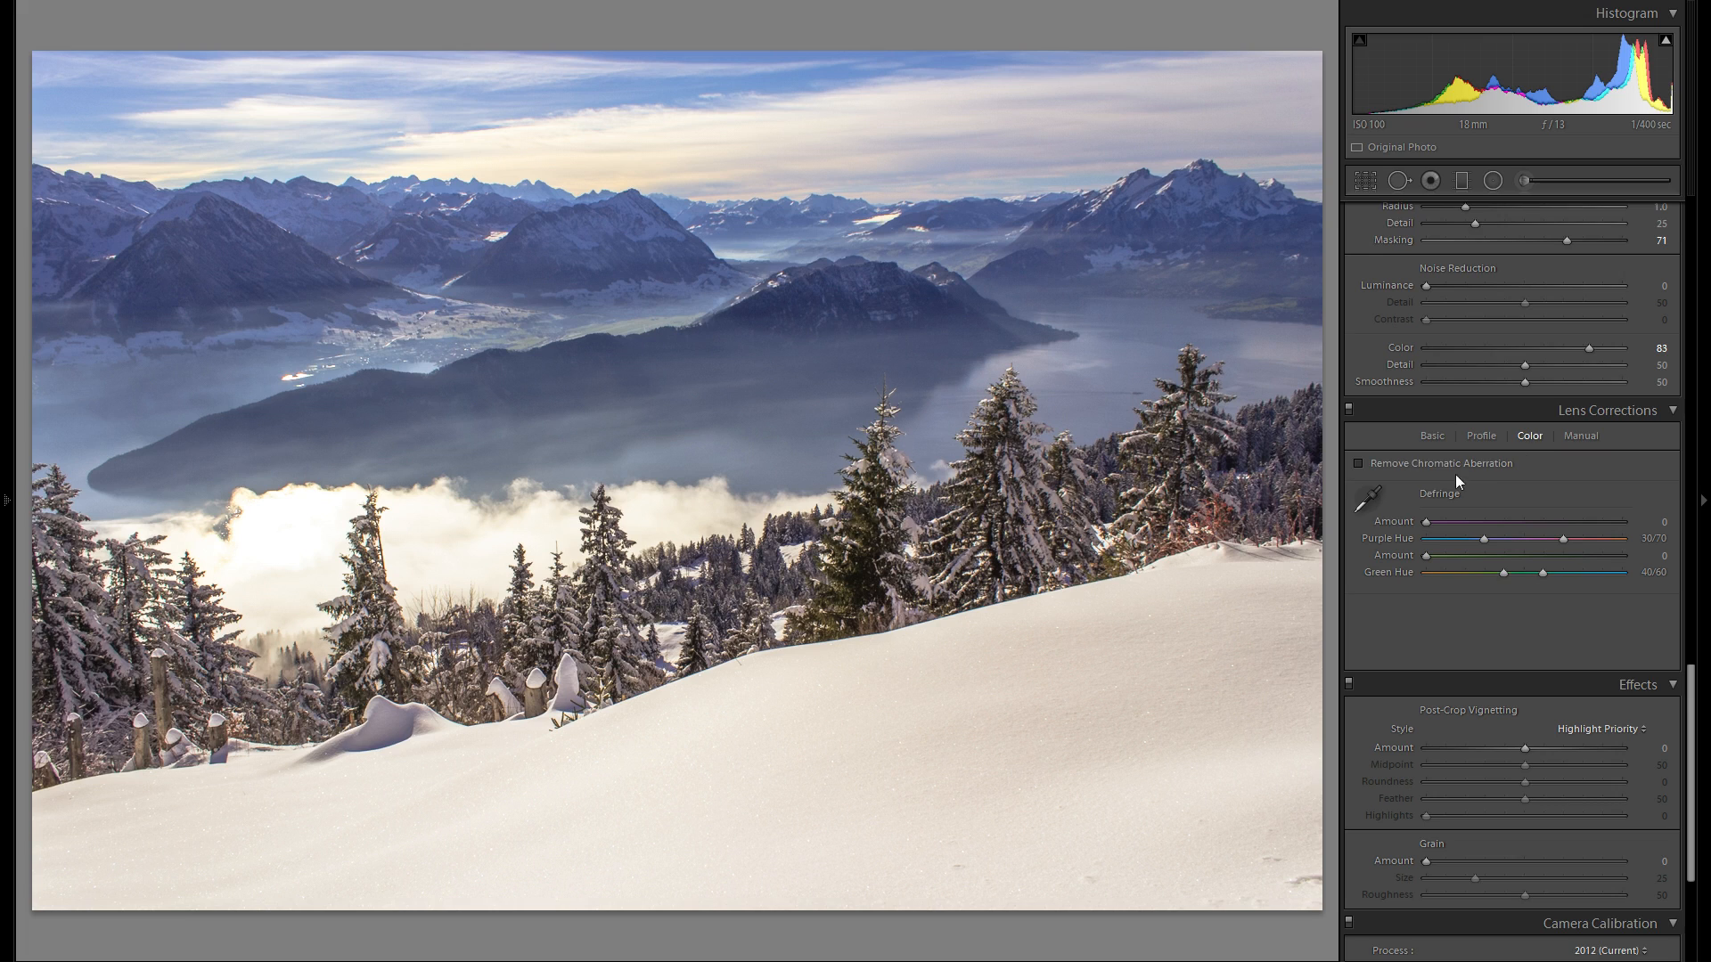
{"action": "left_click", "coordinate": [1398, 461]}
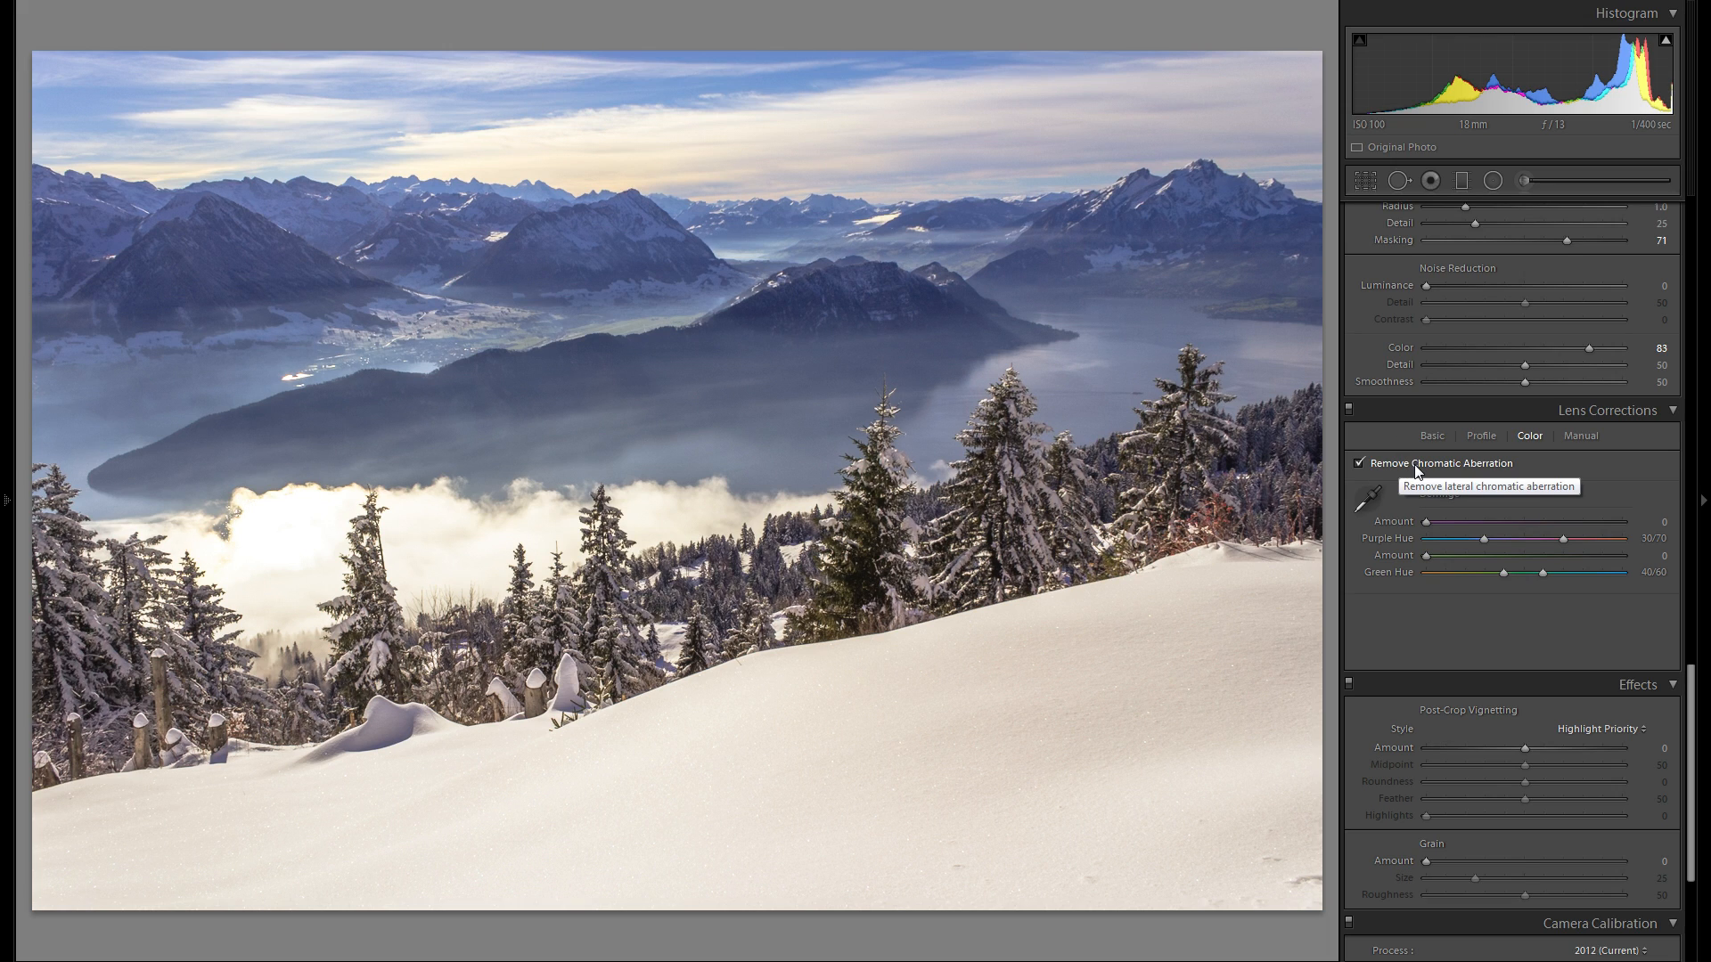
{"action": "left_click", "coordinate": [735, 692]}
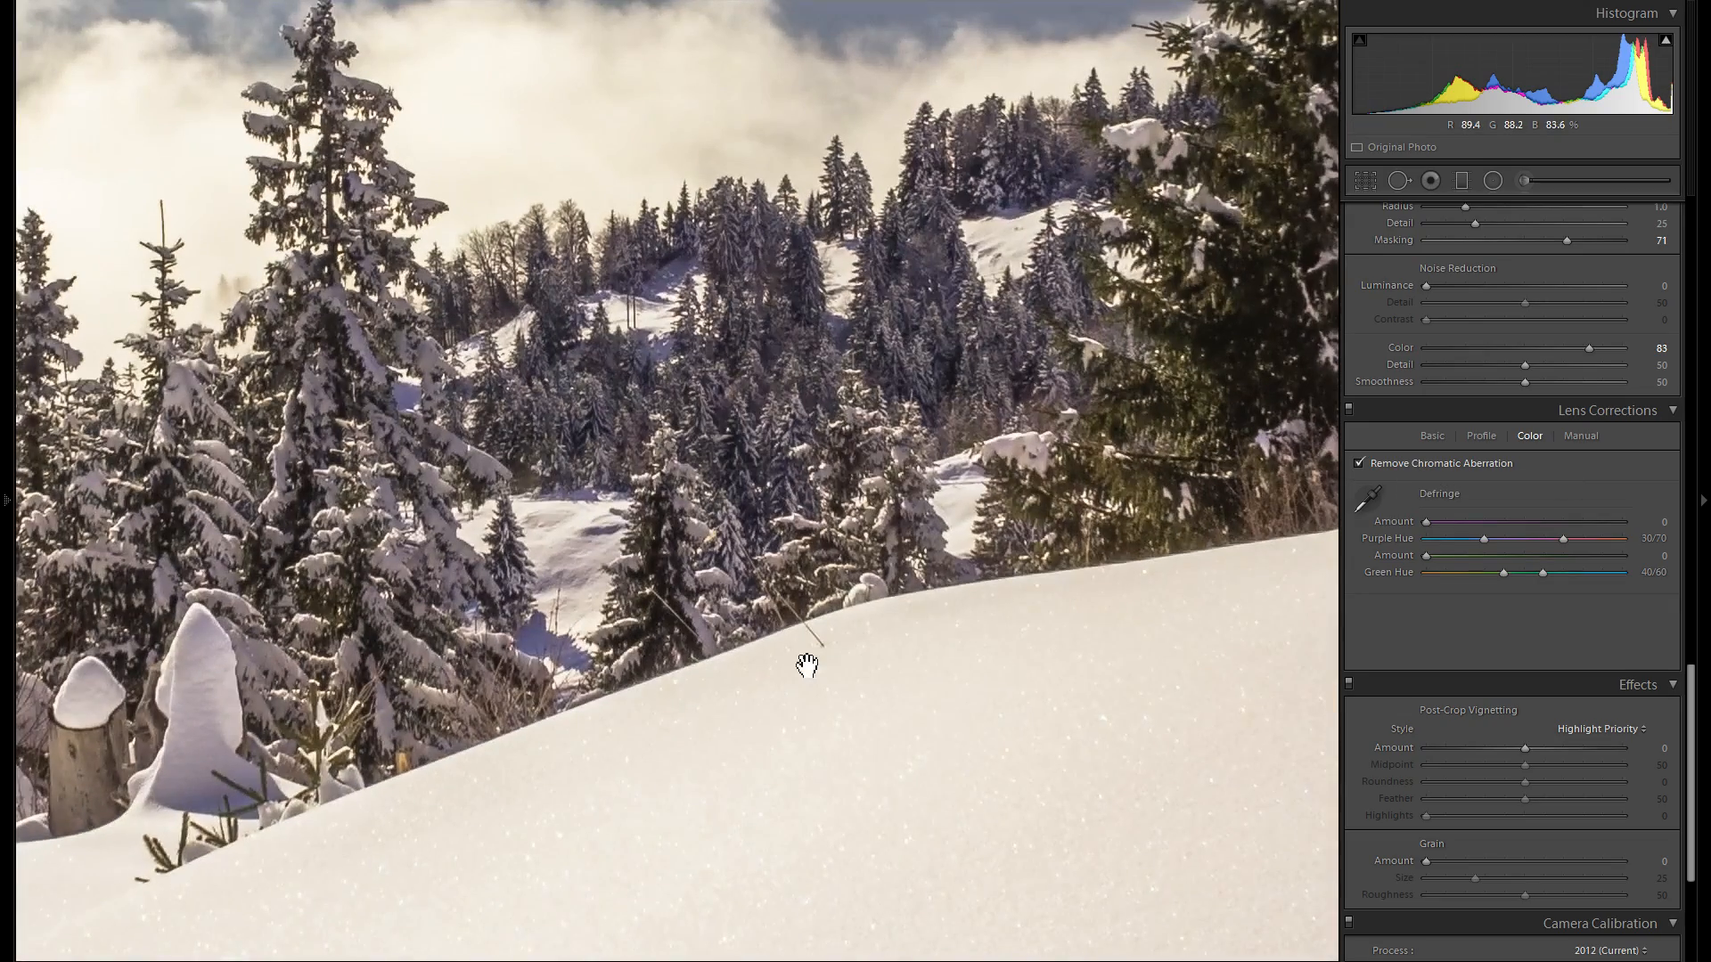
{"action": "left_click", "coordinate": [1401, 464]}
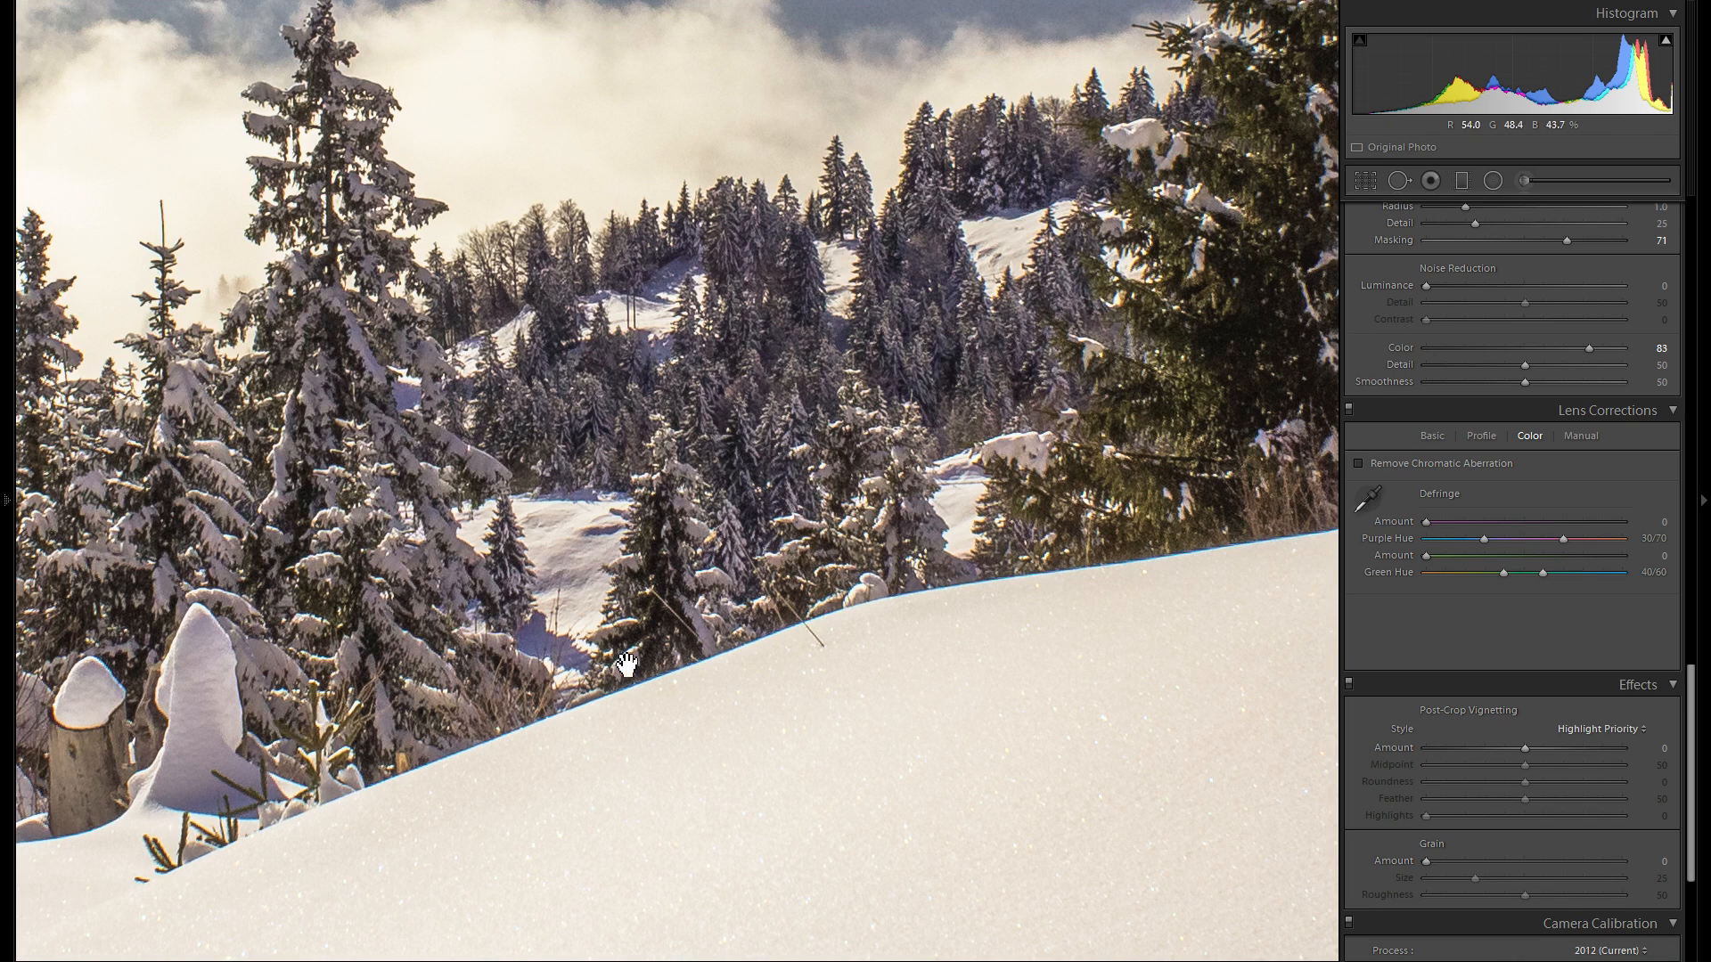
{"action": "left_click", "coordinate": [1391, 464]}
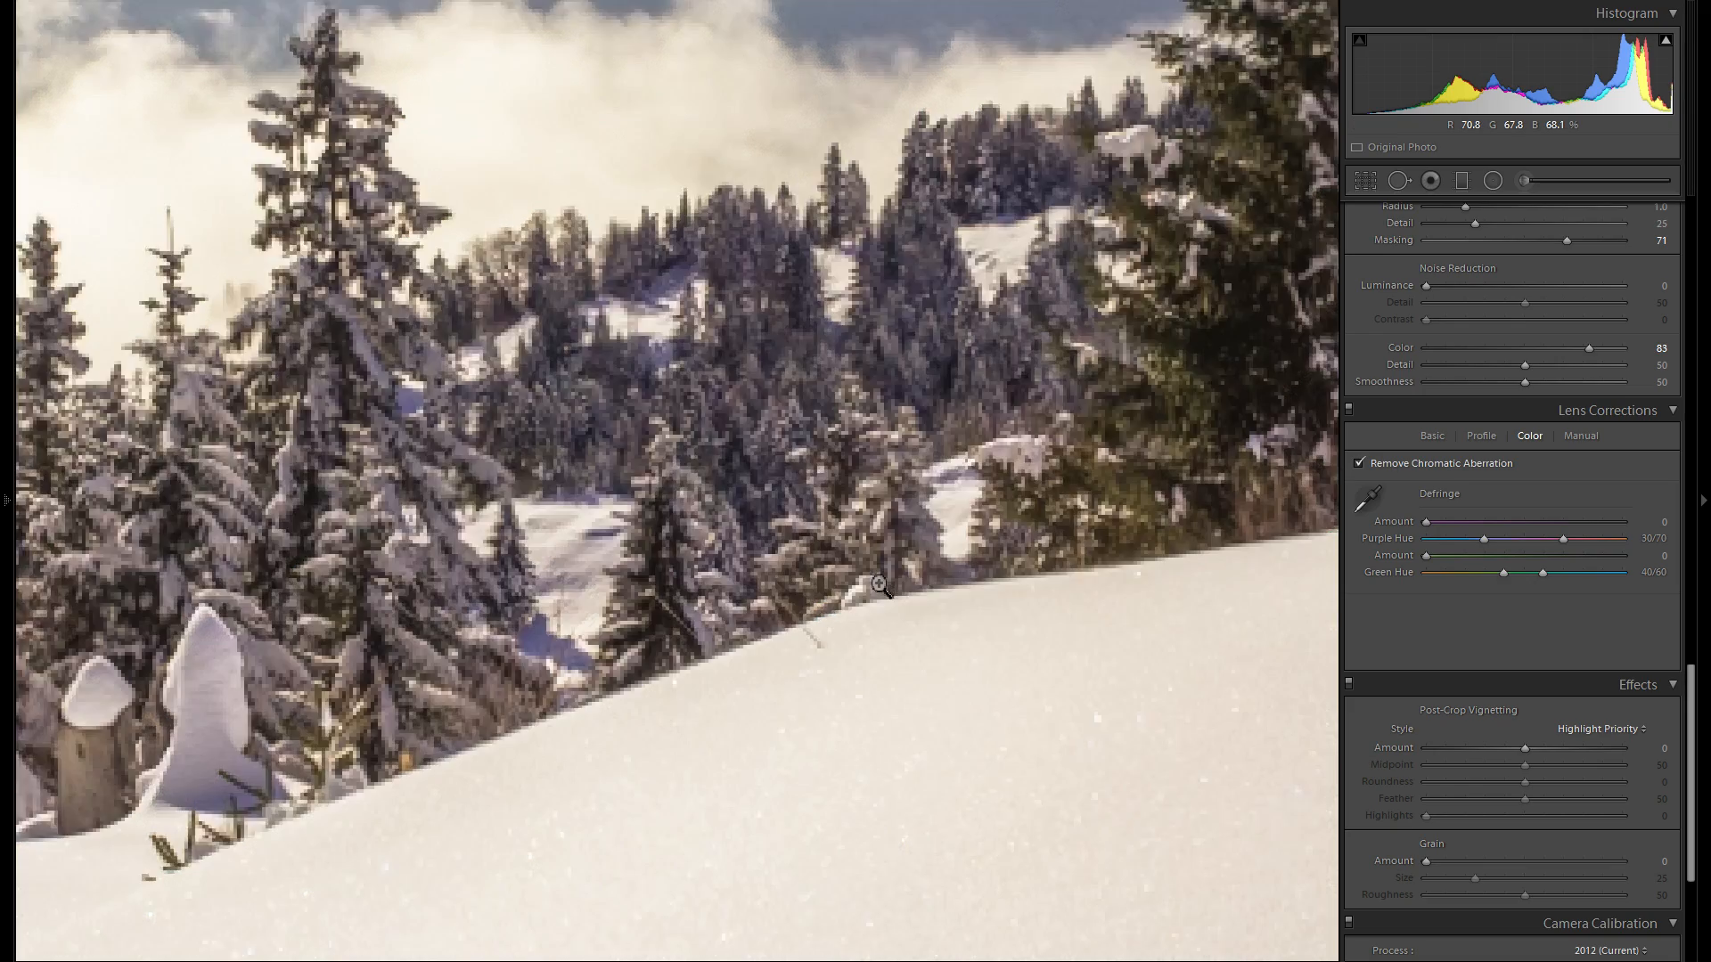
{"action": "left_click", "coordinate": [879, 584]}
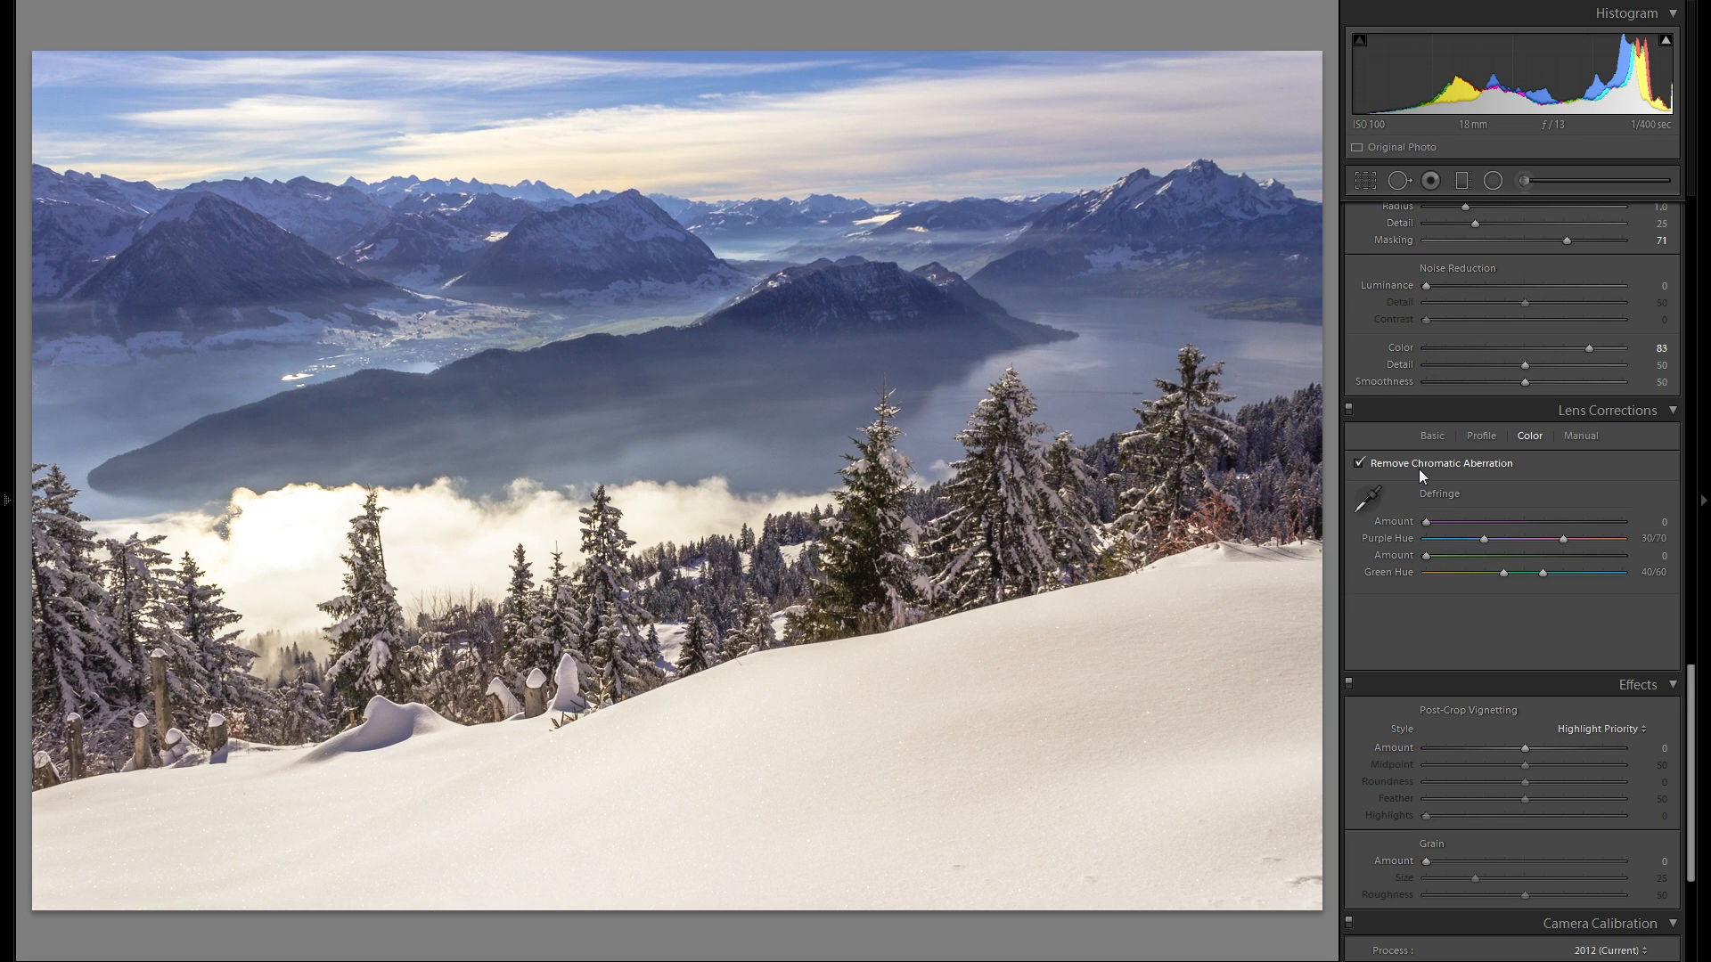
Try post-crop vignetting amounts of -28 and -26, resetting the amount to 0 after each.
{"action": "scroll", "coordinate": [1547, 499], "scroll_direction": "down", "scroll_amount": 3}
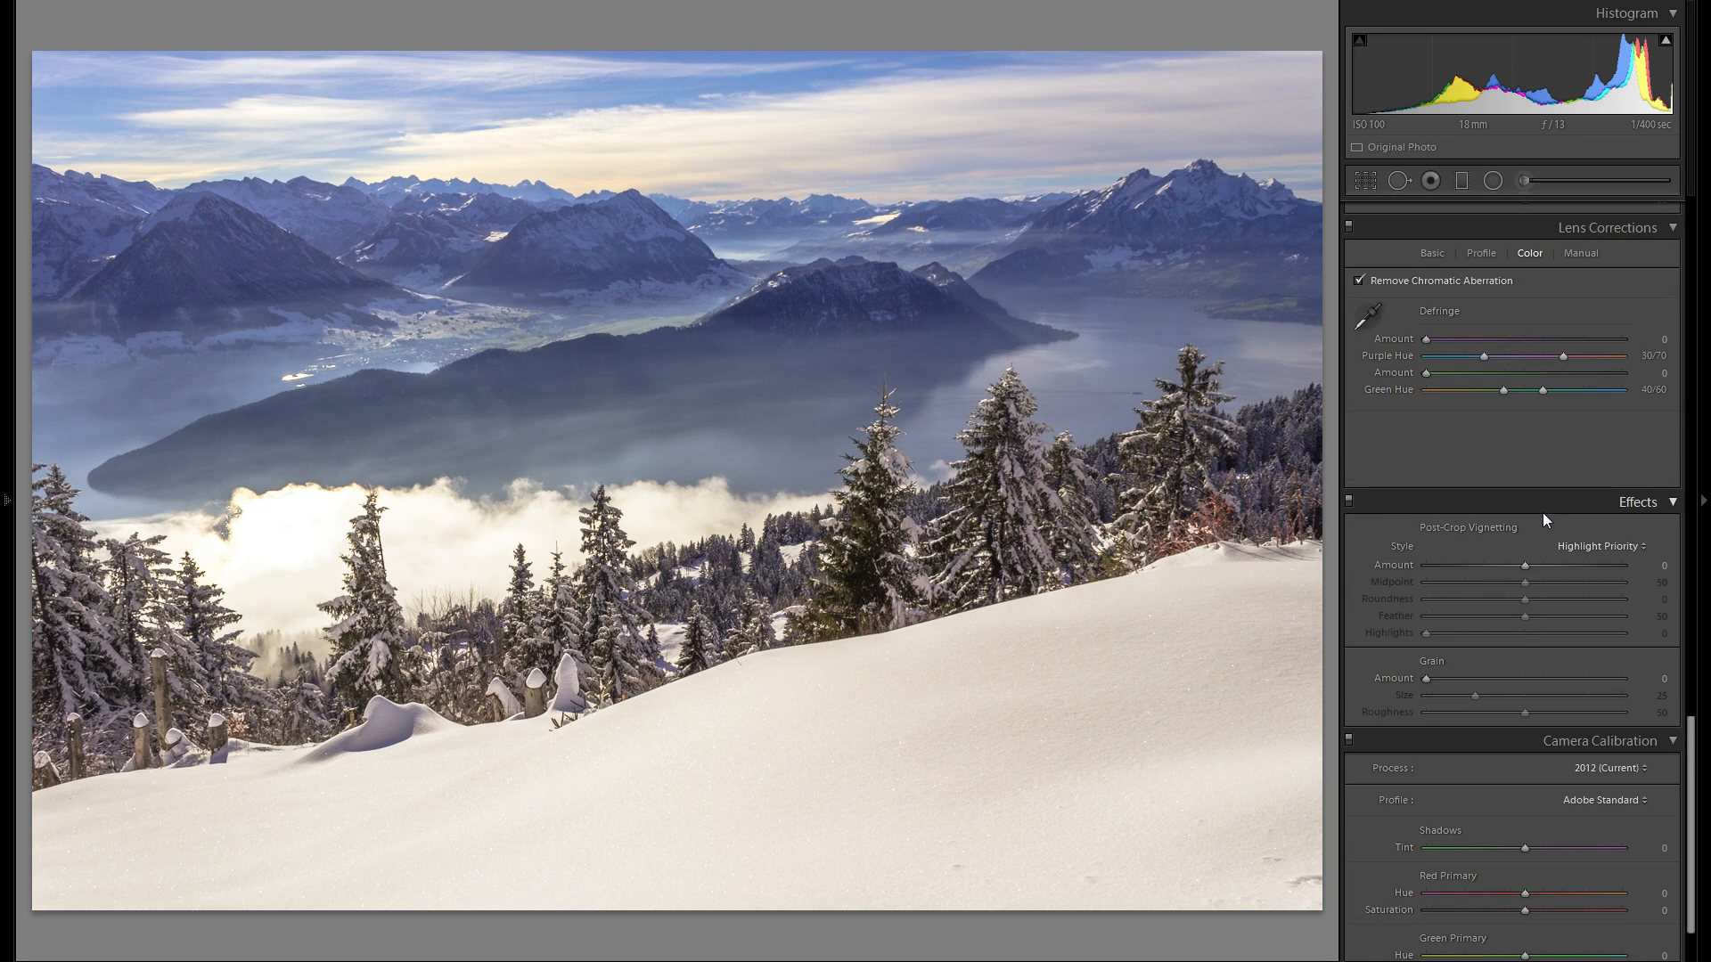
{"action": "scroll", "coordinate": [1542, 512], "scroll_direction": "down", "scroll_amount": 2}
{"action": "left_click_drag", "start_coordinate": [1526, 478], "coordinate": [1498, 465]}
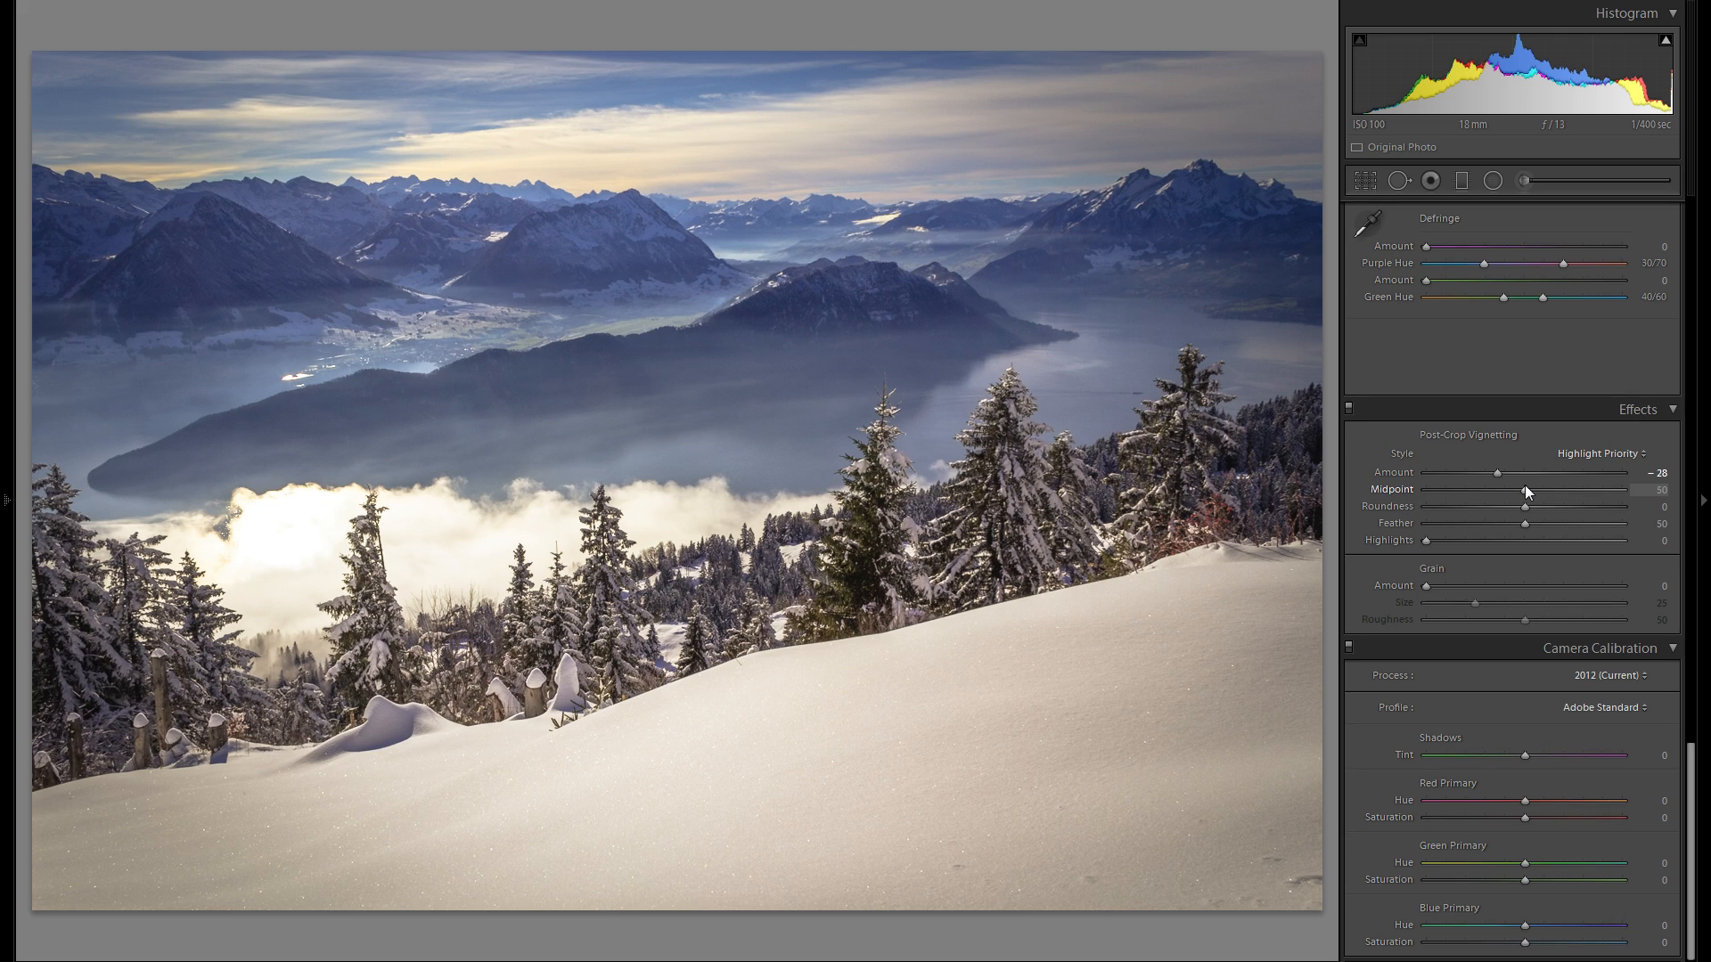
{"action": "double_click", "coordinate": [1397, 472]}
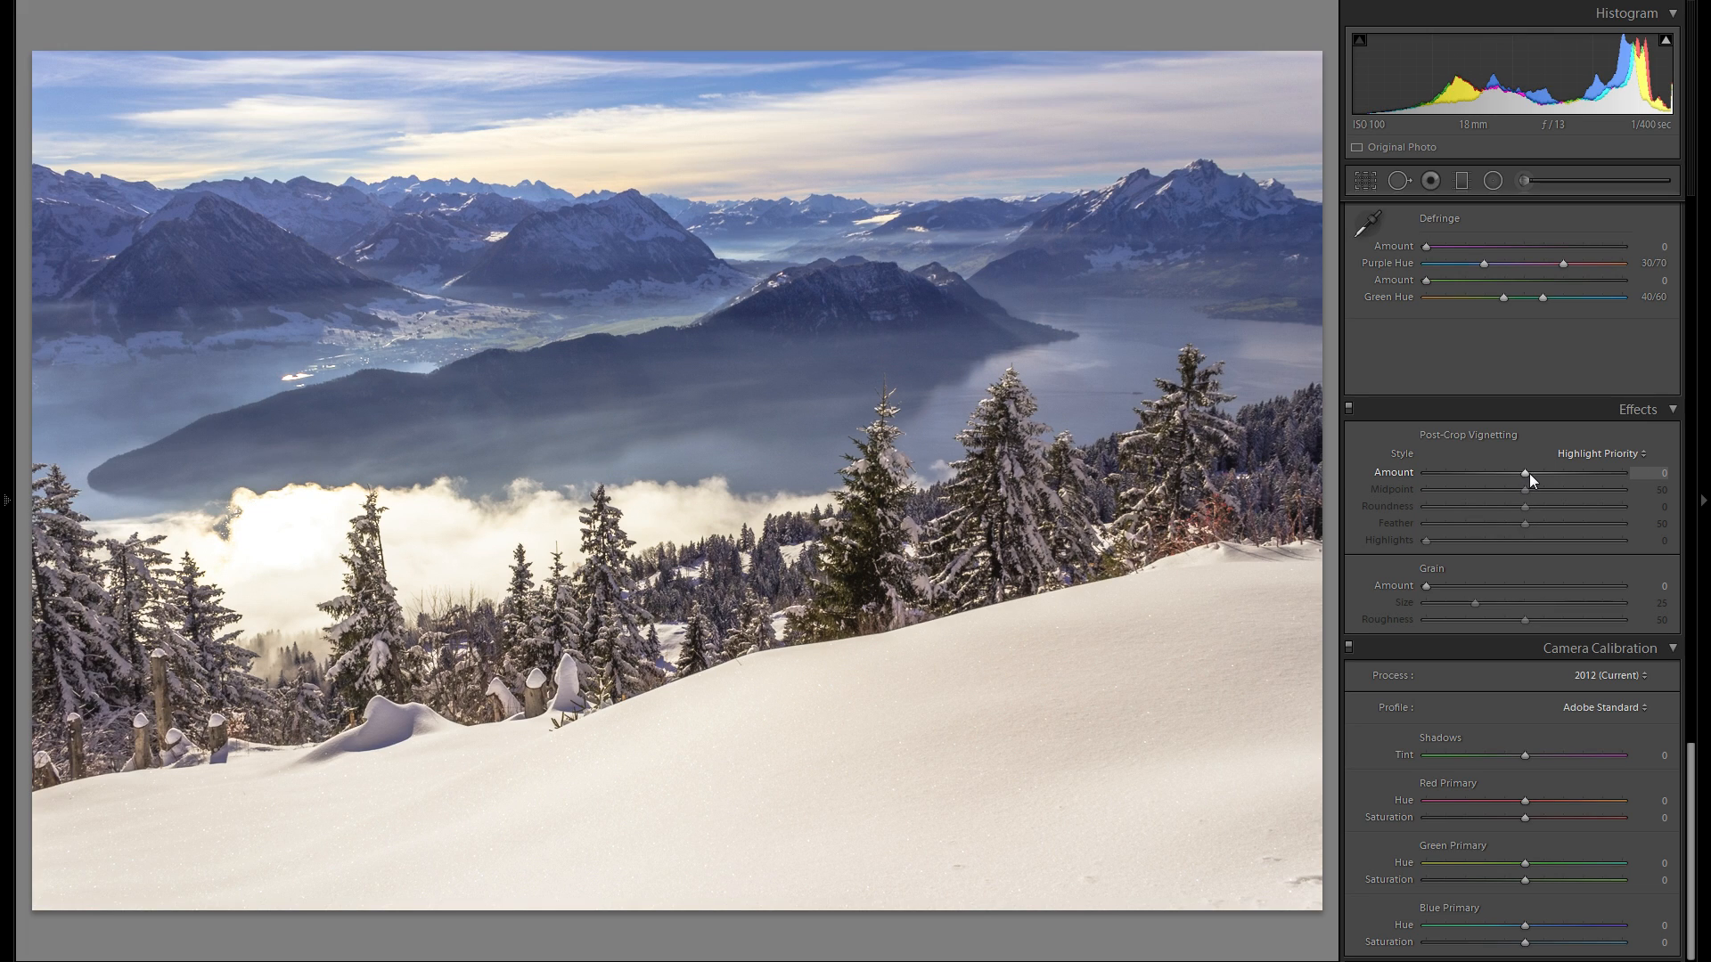
{"action": "left_click_drag", "start_coordinate": [1525, 472], "coordinate": [1500, 474]}
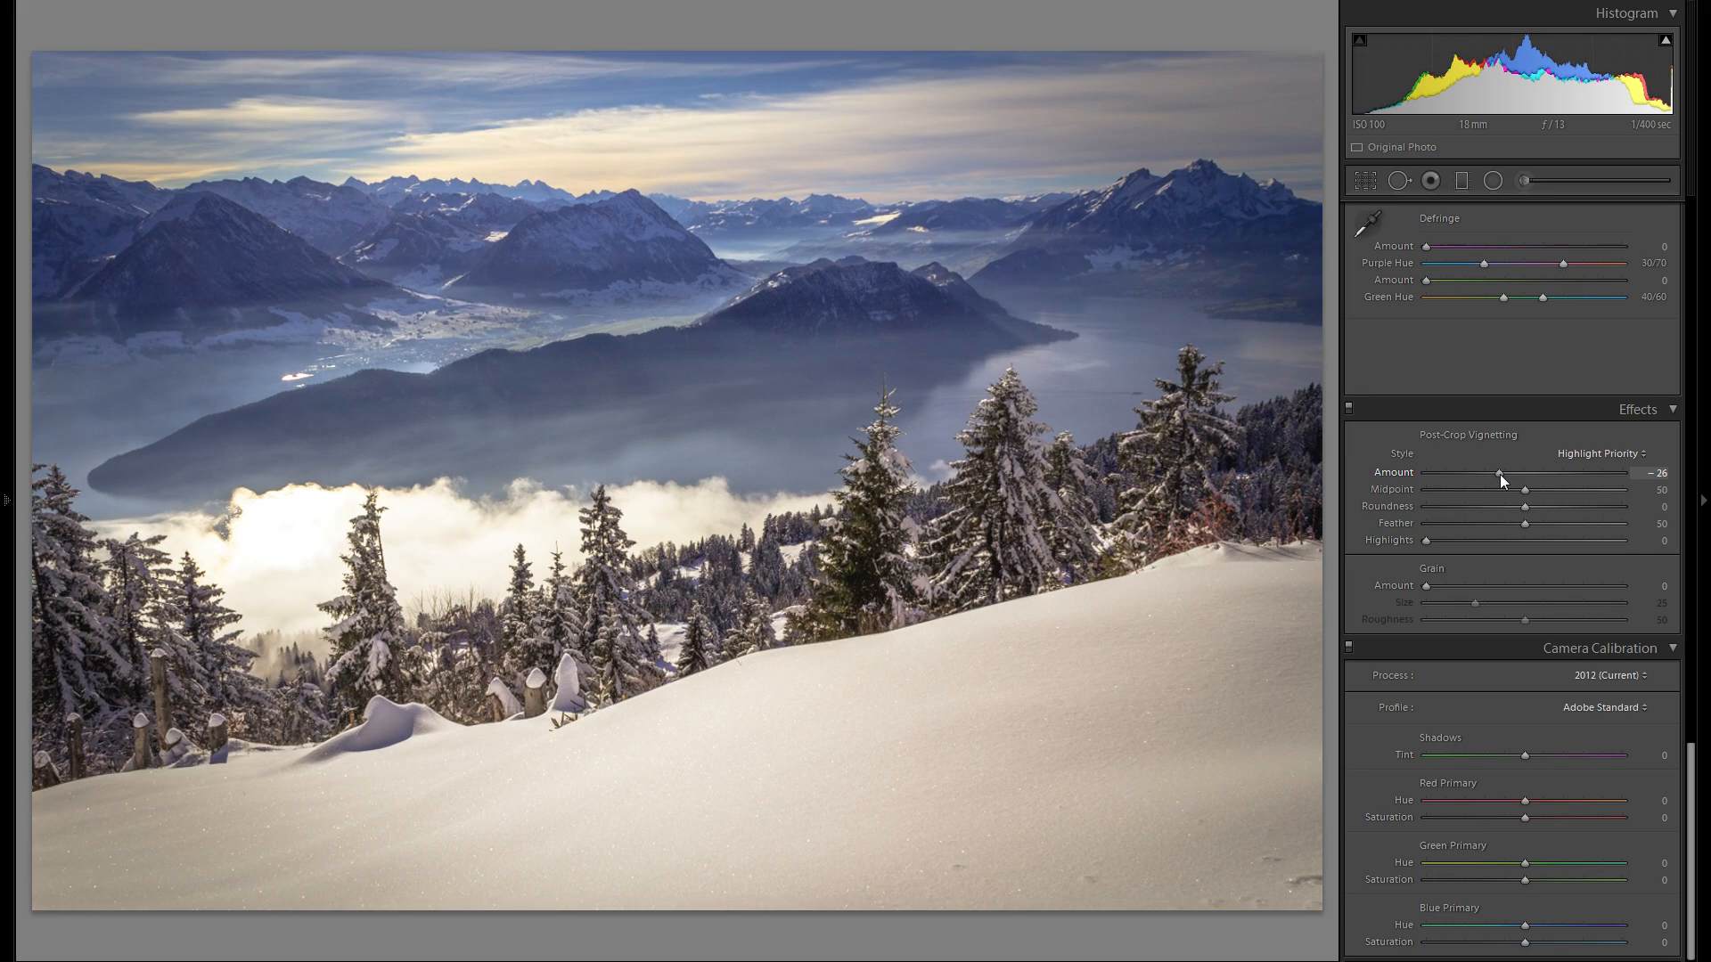
{"action": "double_click", "coordinate": [1401, 472]}
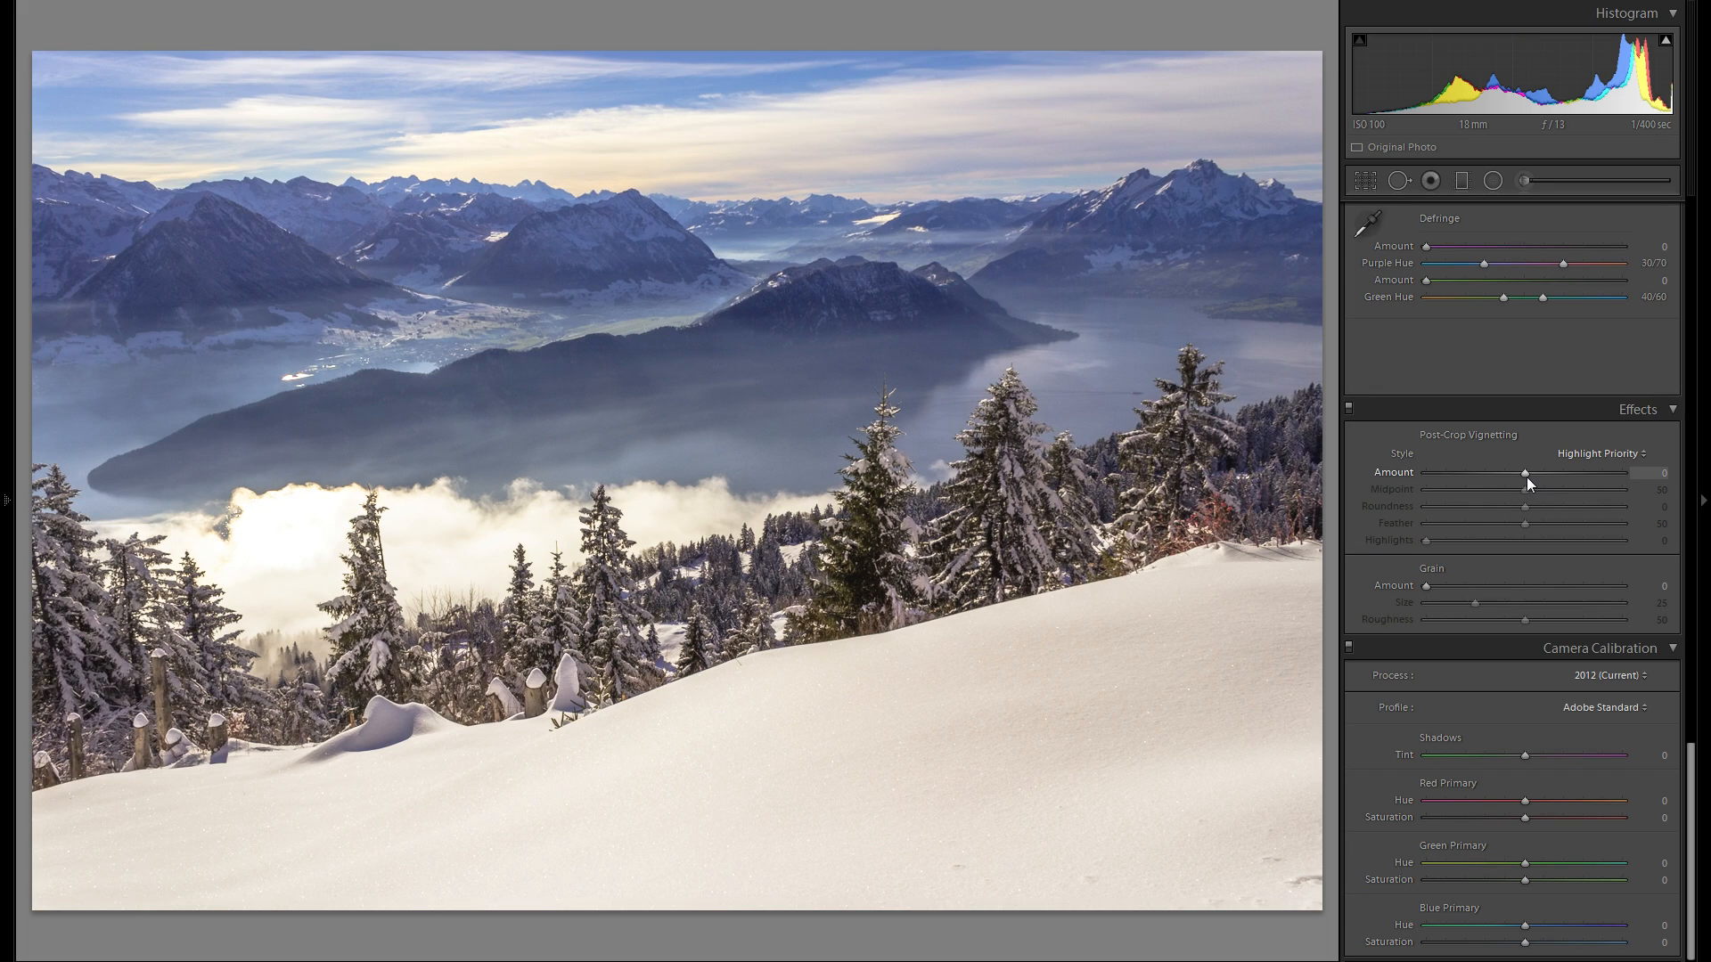
Compare post-crop vignetting amounts of -20 and +34, and set the amount to -19.
{"action": "left_click_drag", "start_coordinate": [1525, 477], "coordinate": [1506, 476]}
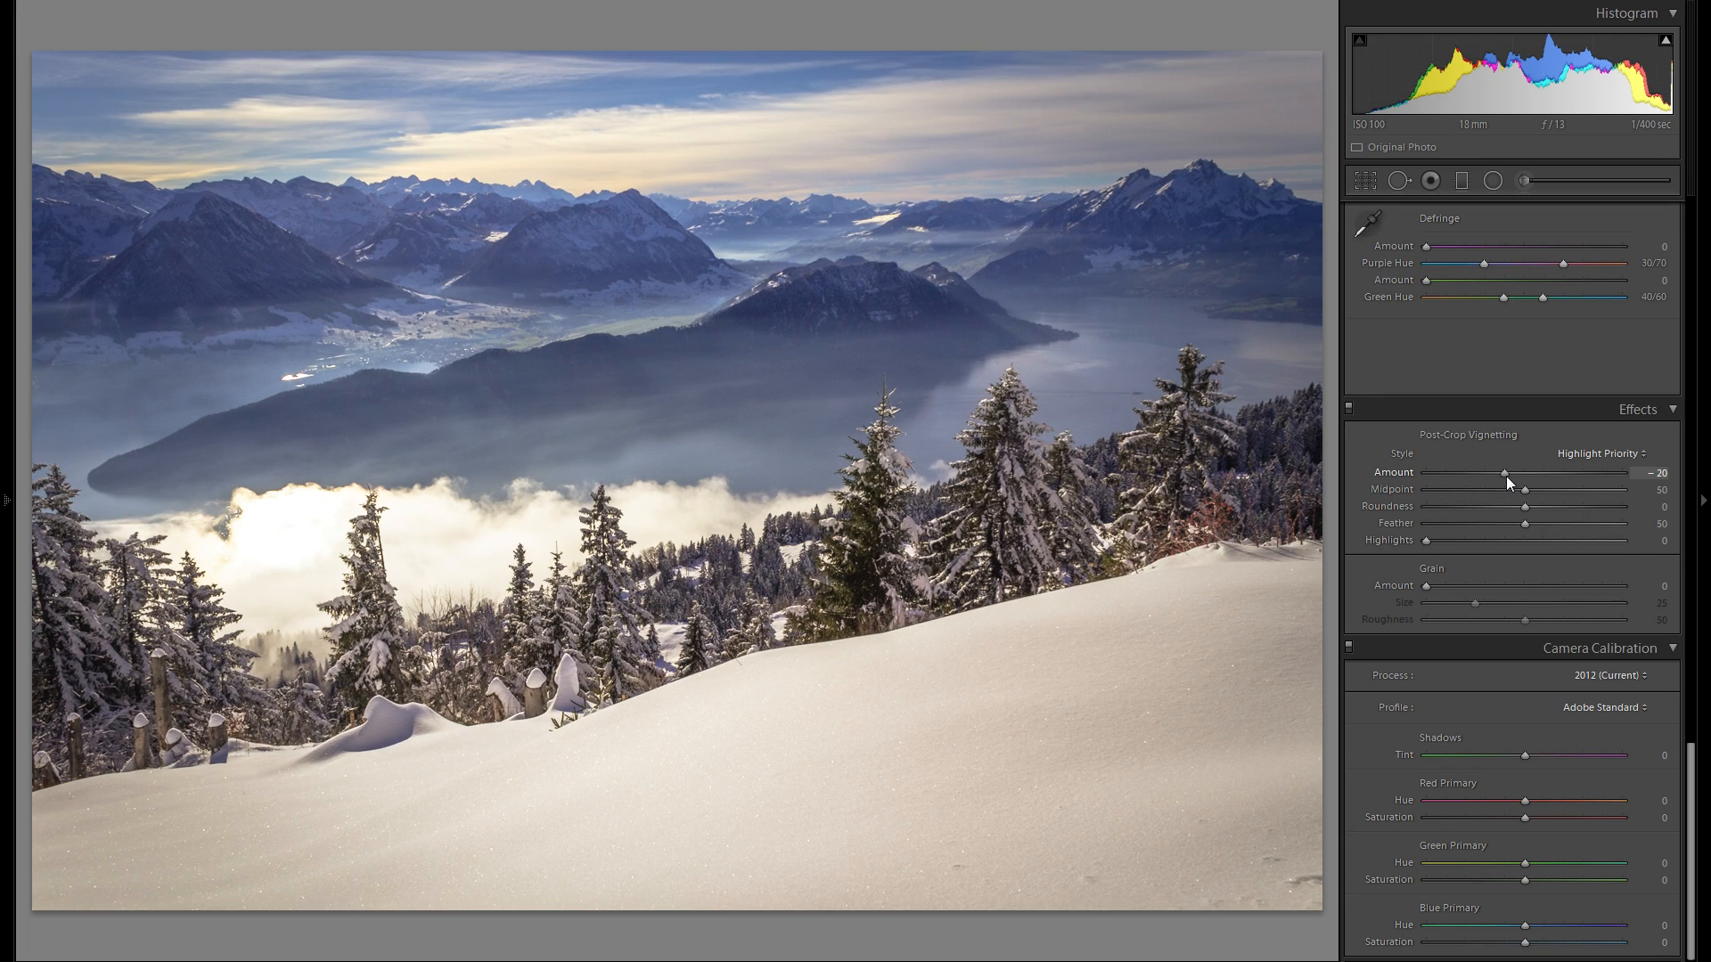
{"action": "left_click_drag", "start_coordinate": [1506, 476], "coordinate": [1559, 470]}
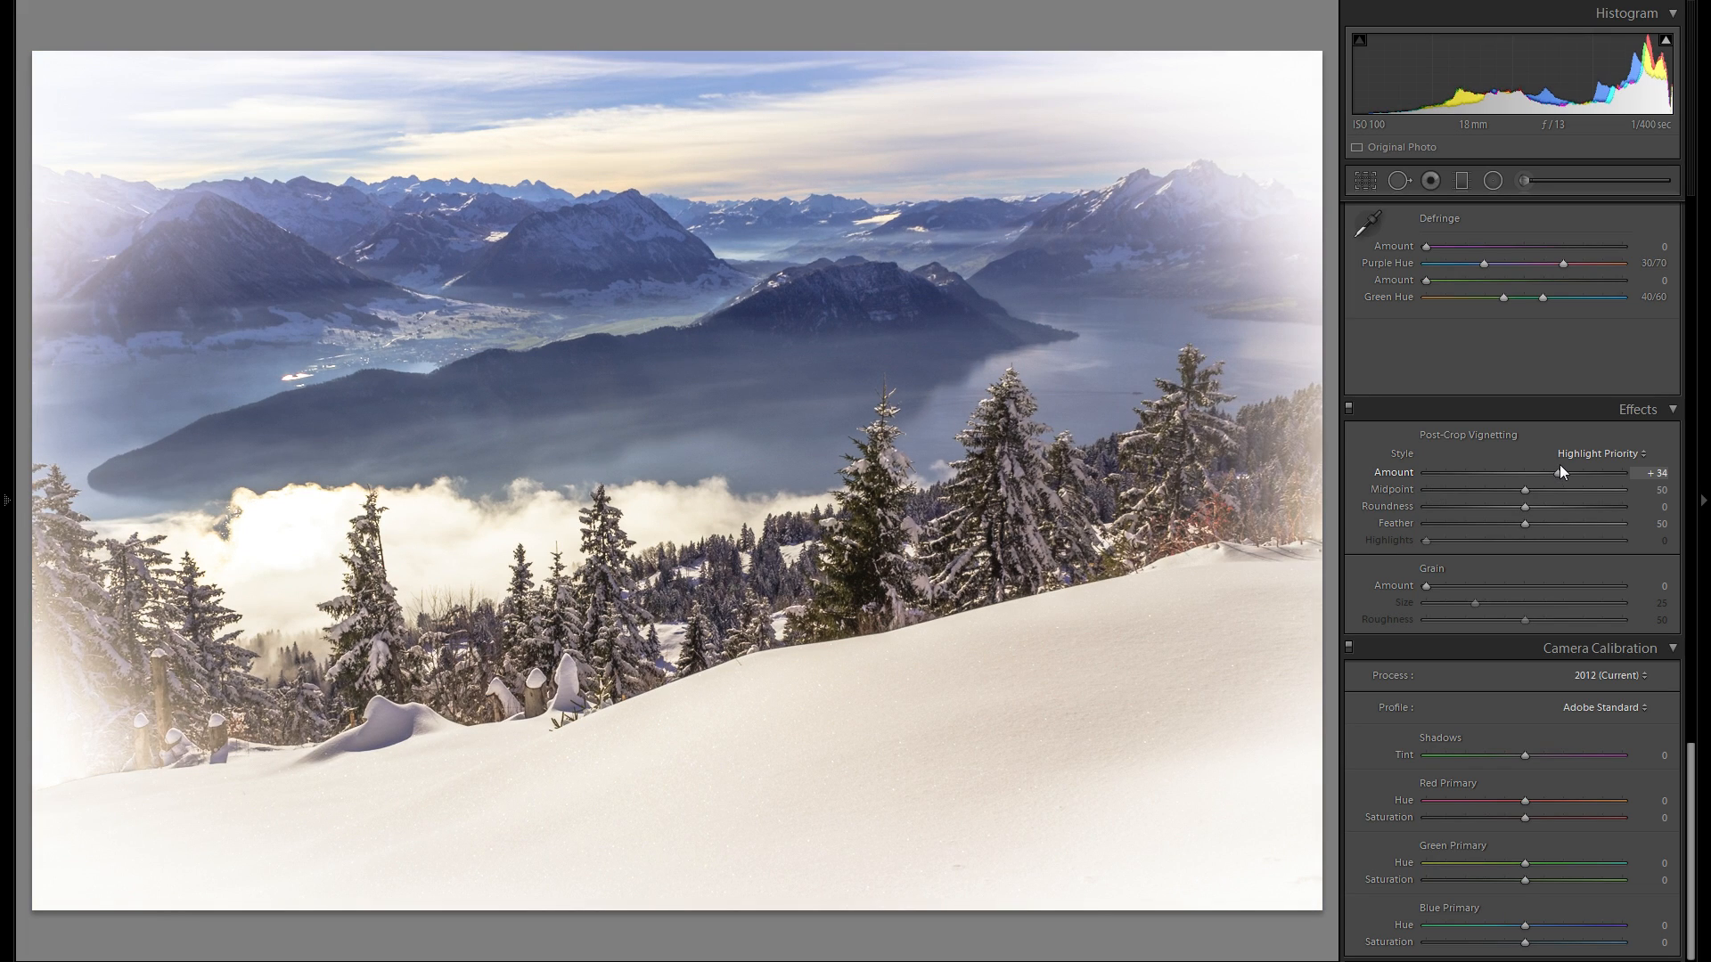
{"action": "left_click_drag", "start_coordinate": [1559, 470], "coordinate": [1508, 472]}
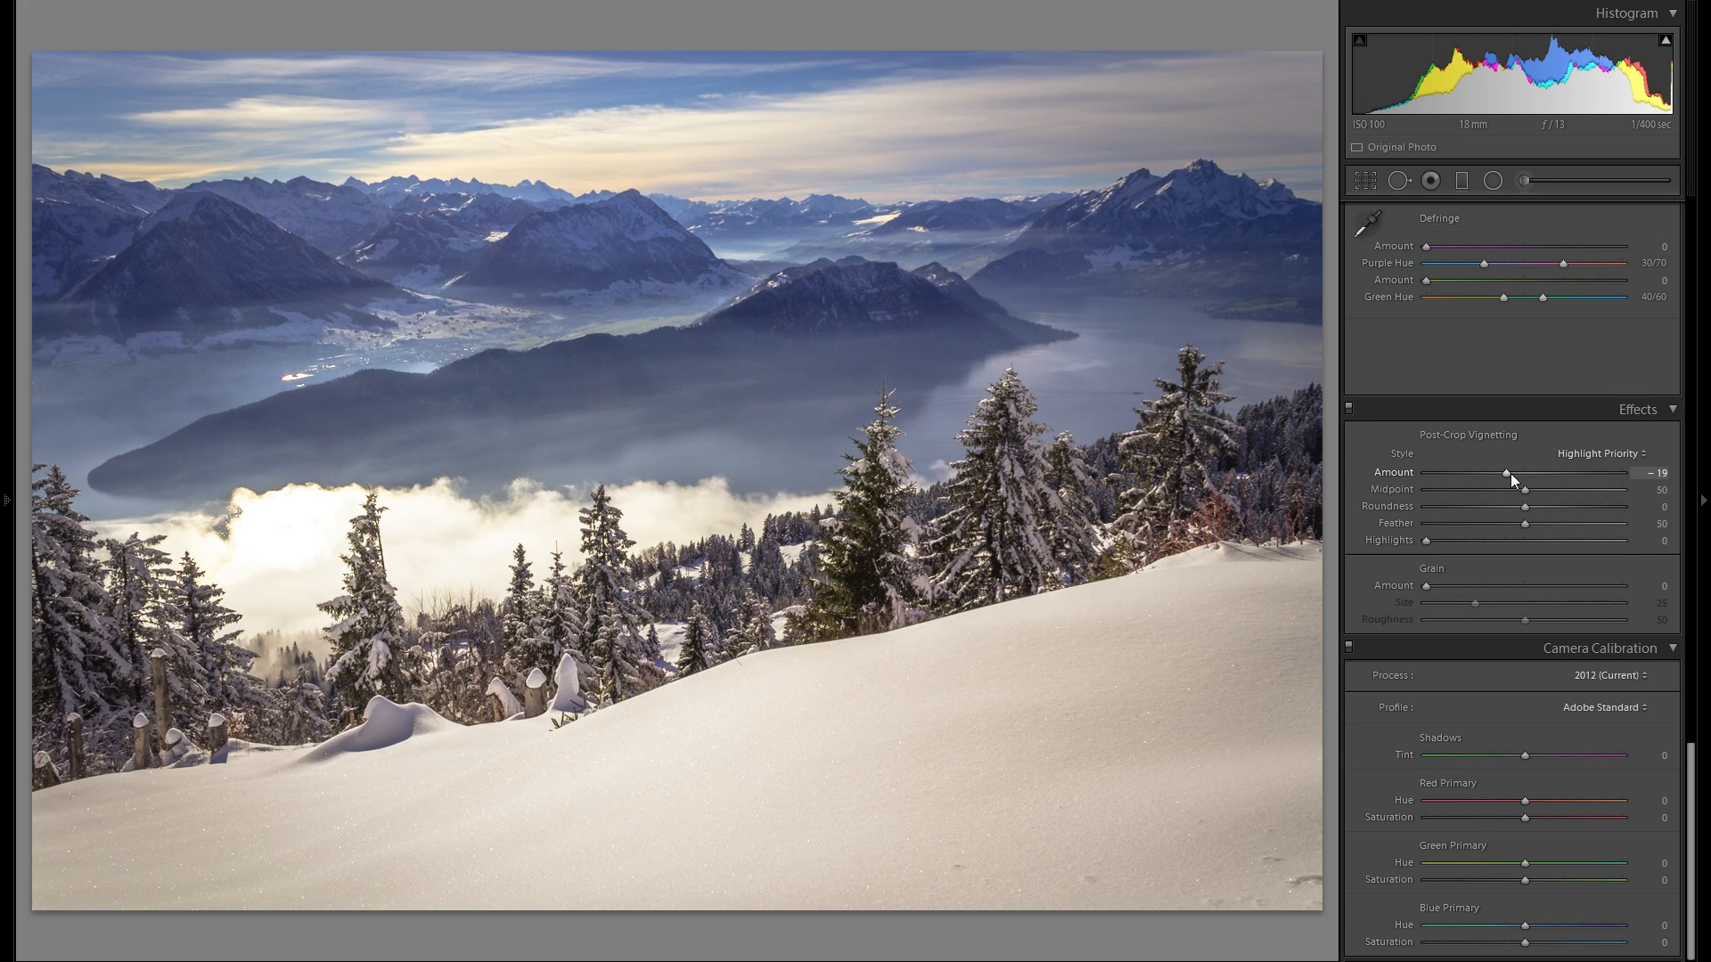
Try a strong grain effect and reset the grain amount to 0.
{"action": "left_click_drag", "start_coordinate": [1427, 587], "coordinate": [1622, 587]}
{"action": "double_click", "coordinate": [1451, 583]}
Try the Camera Faithful, Camera Landscape and Camera Neutral calibration profiles on the photo.
{"action": "left_click", "coordinate": [1581, 710]}
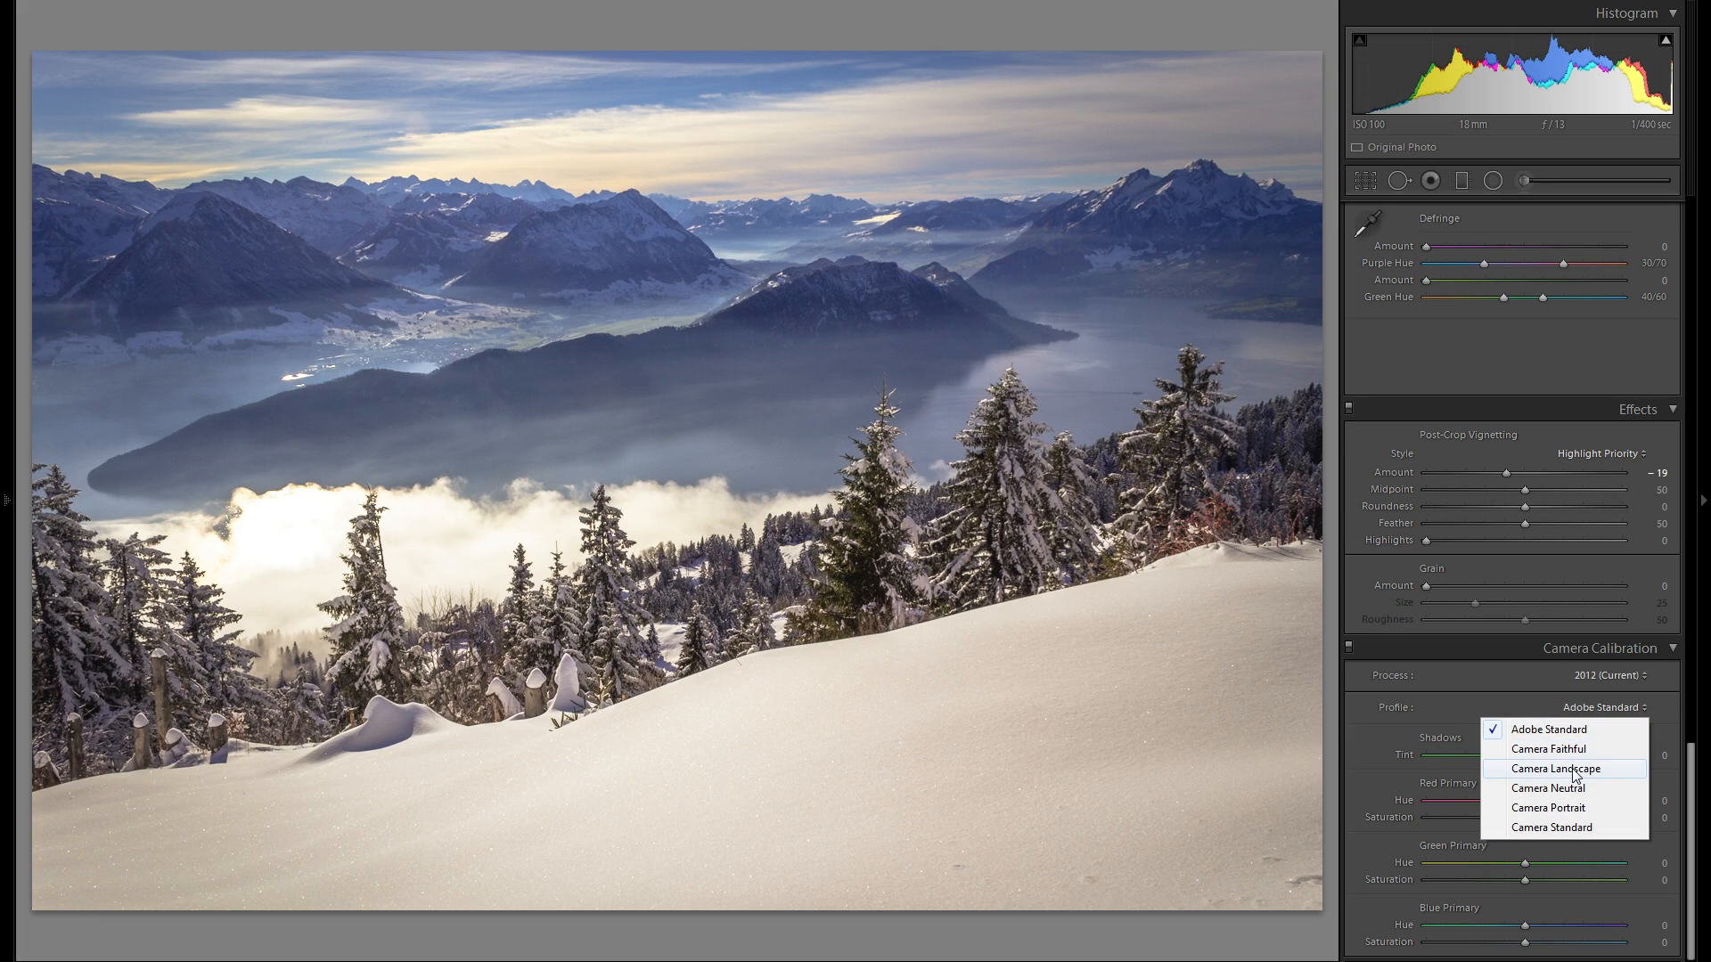
{"action": "left_click", "coordinate": [1582, 749]}
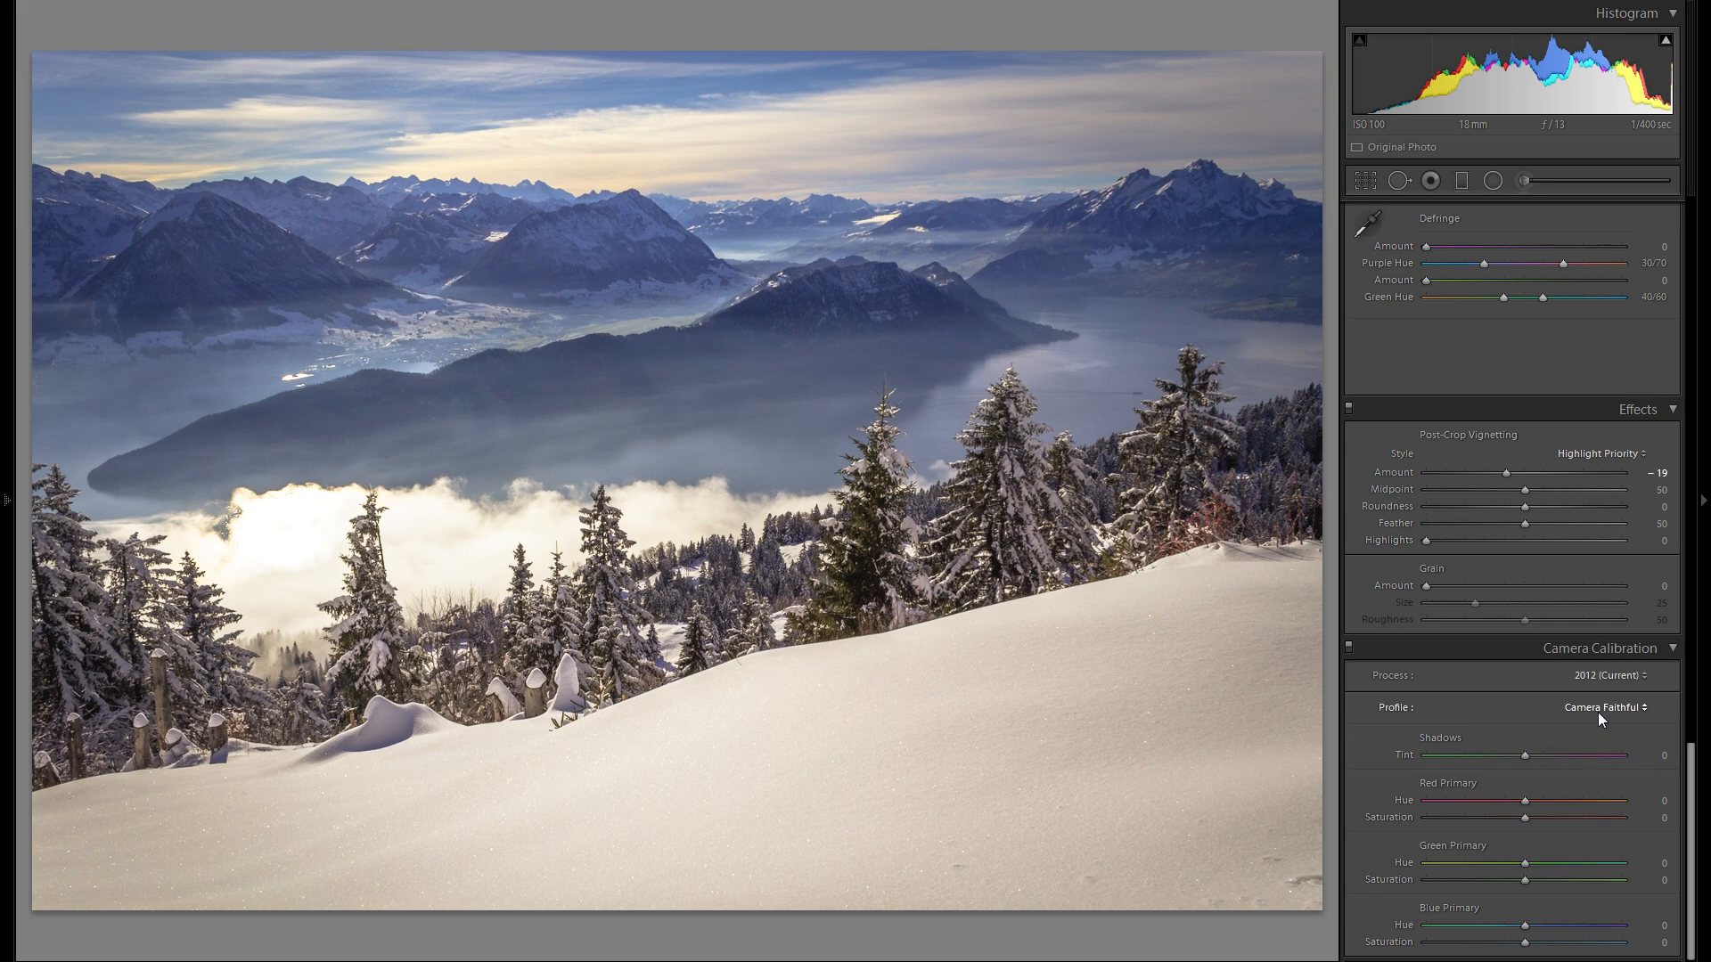
{"action": "left_click", "coordinate": [1597, 711]}
{"action": "left_click", "coordinate": [1581, 770]}
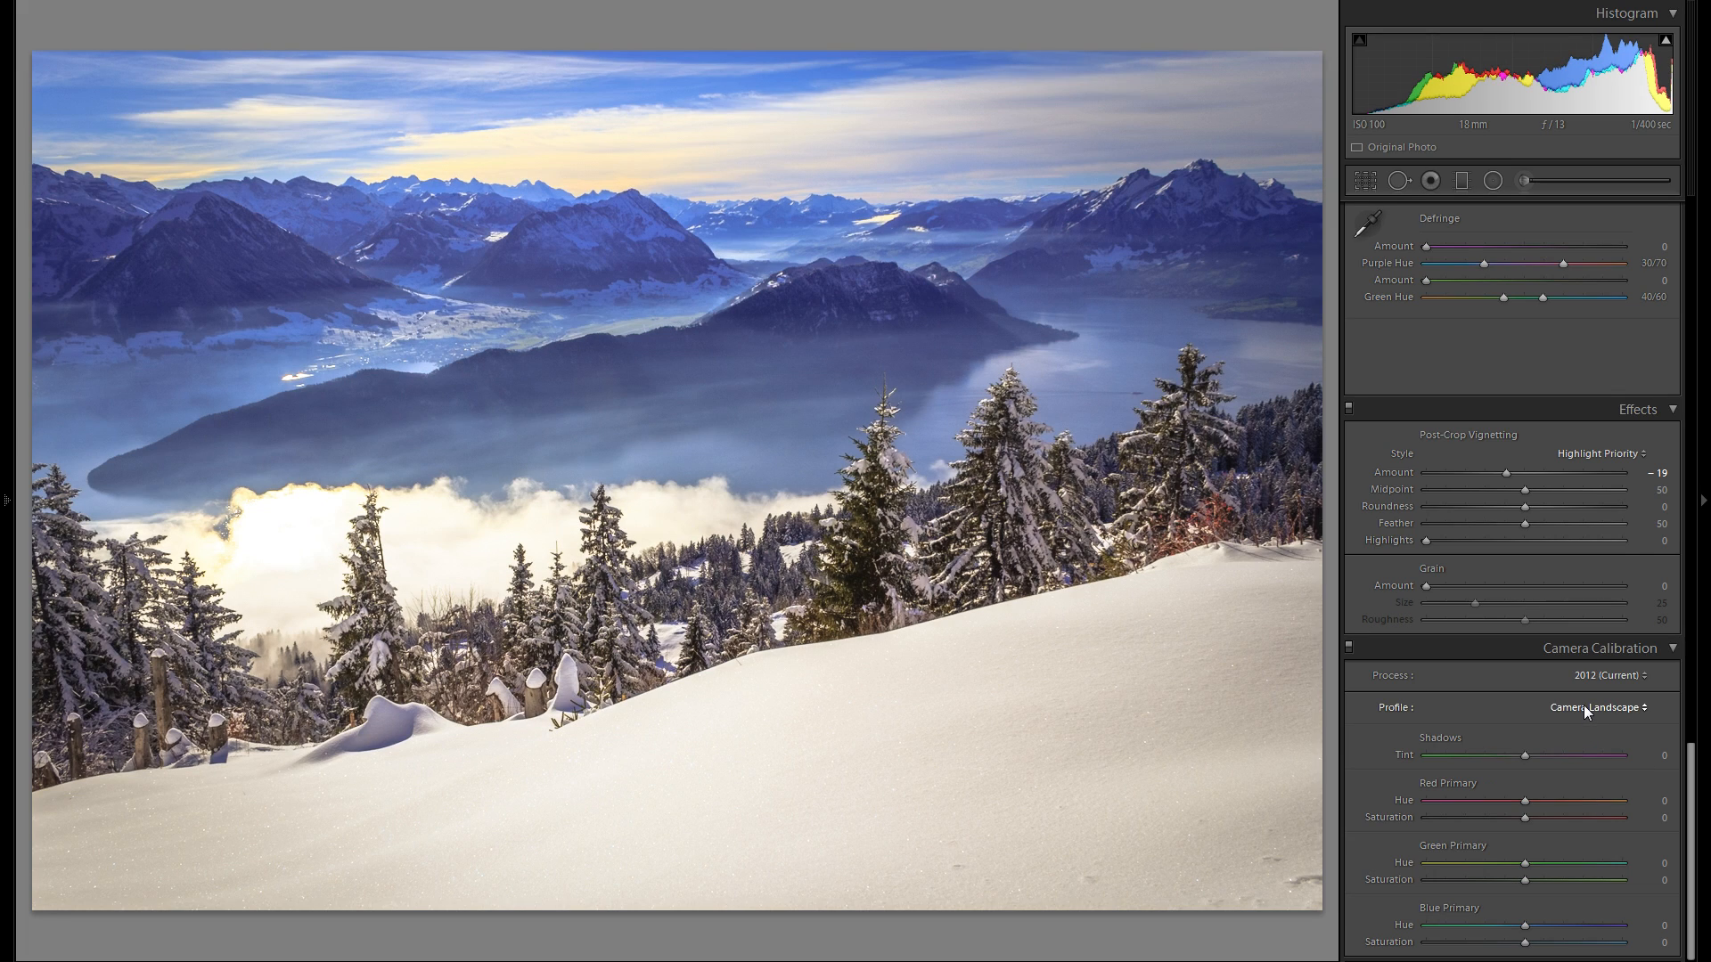
{"action": "left_click", "coordinate": [1584, 707]}
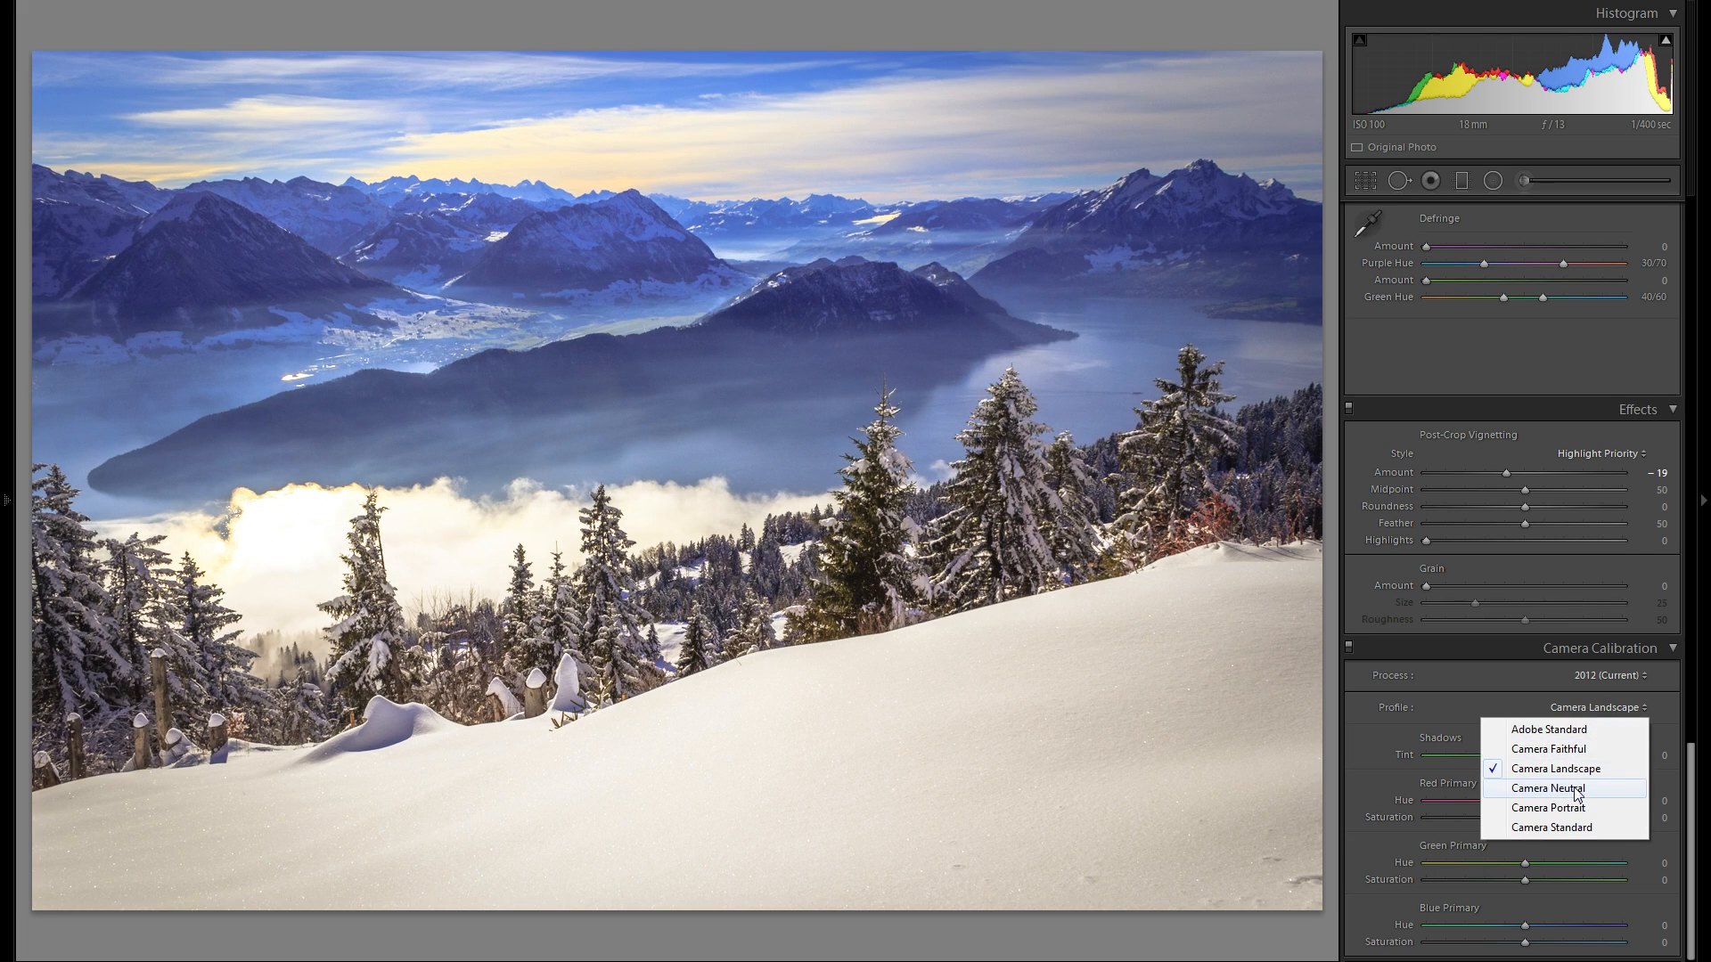
{"action": "left_click", "coordinate": [1578, 789]}
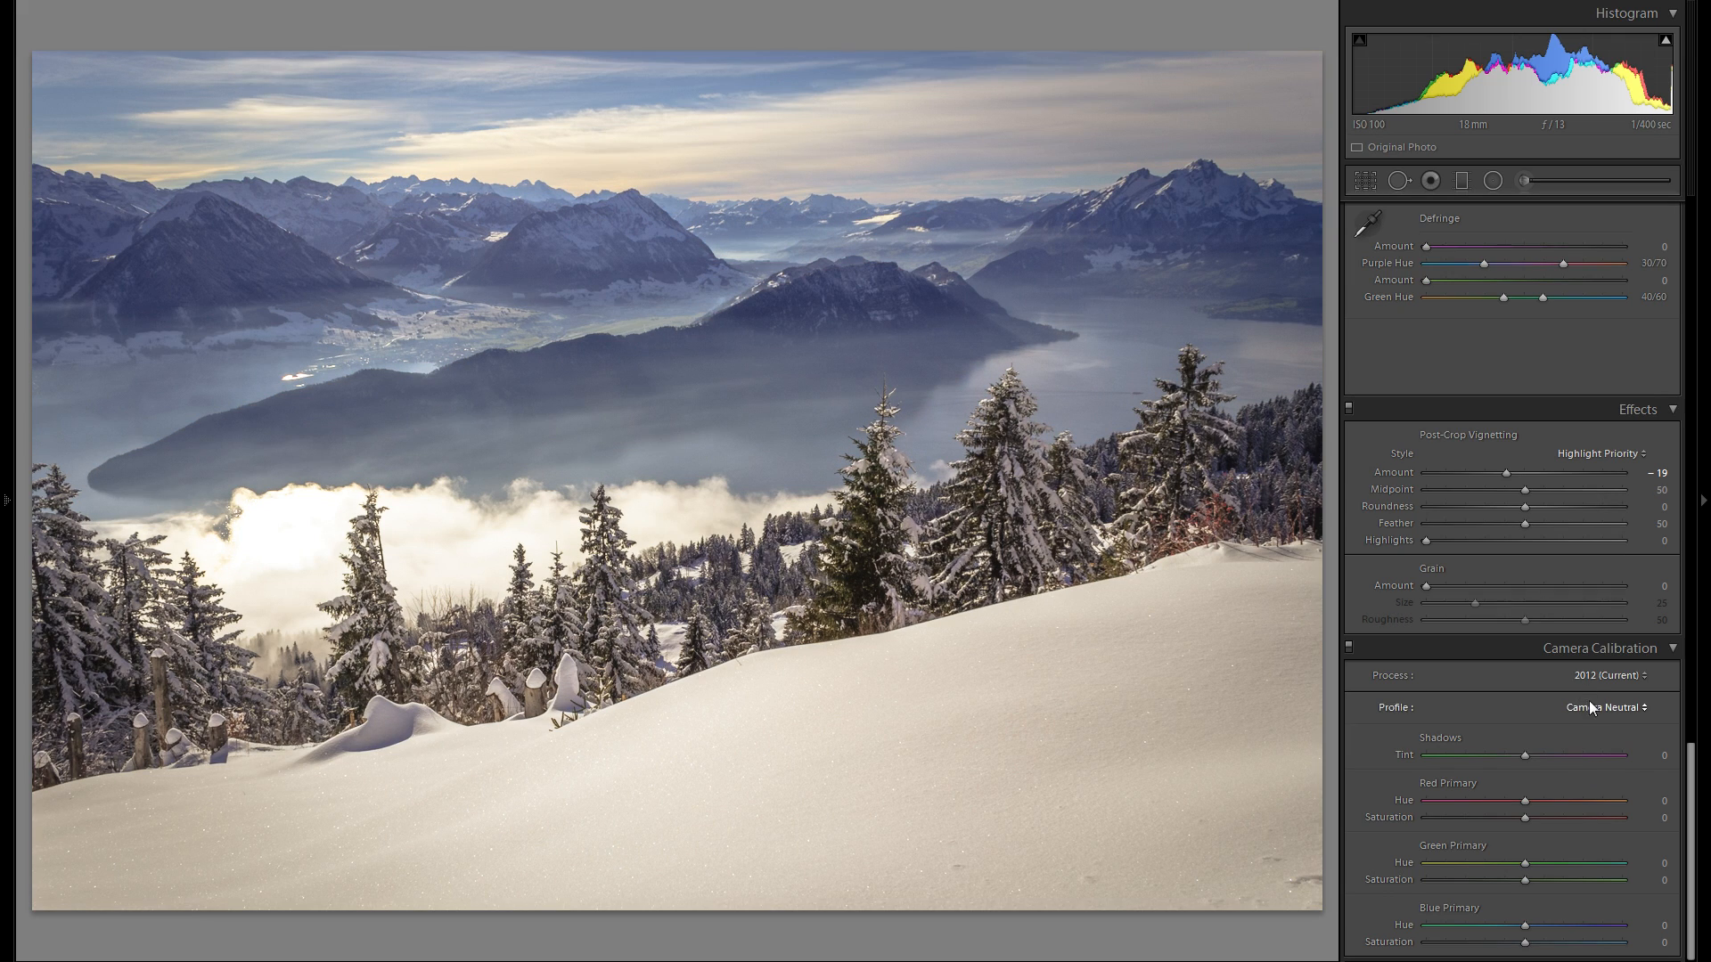
Try the Camera Portrait and Camera Standard profiles and return the calibration to Adobe Standard.
{"action": "left_click", "coordinate": [1591, 705]}
{"action": "left_click", "coordinate": [1577, 808]}
{"action": "left_click", "coordinate": [1590, 709]}
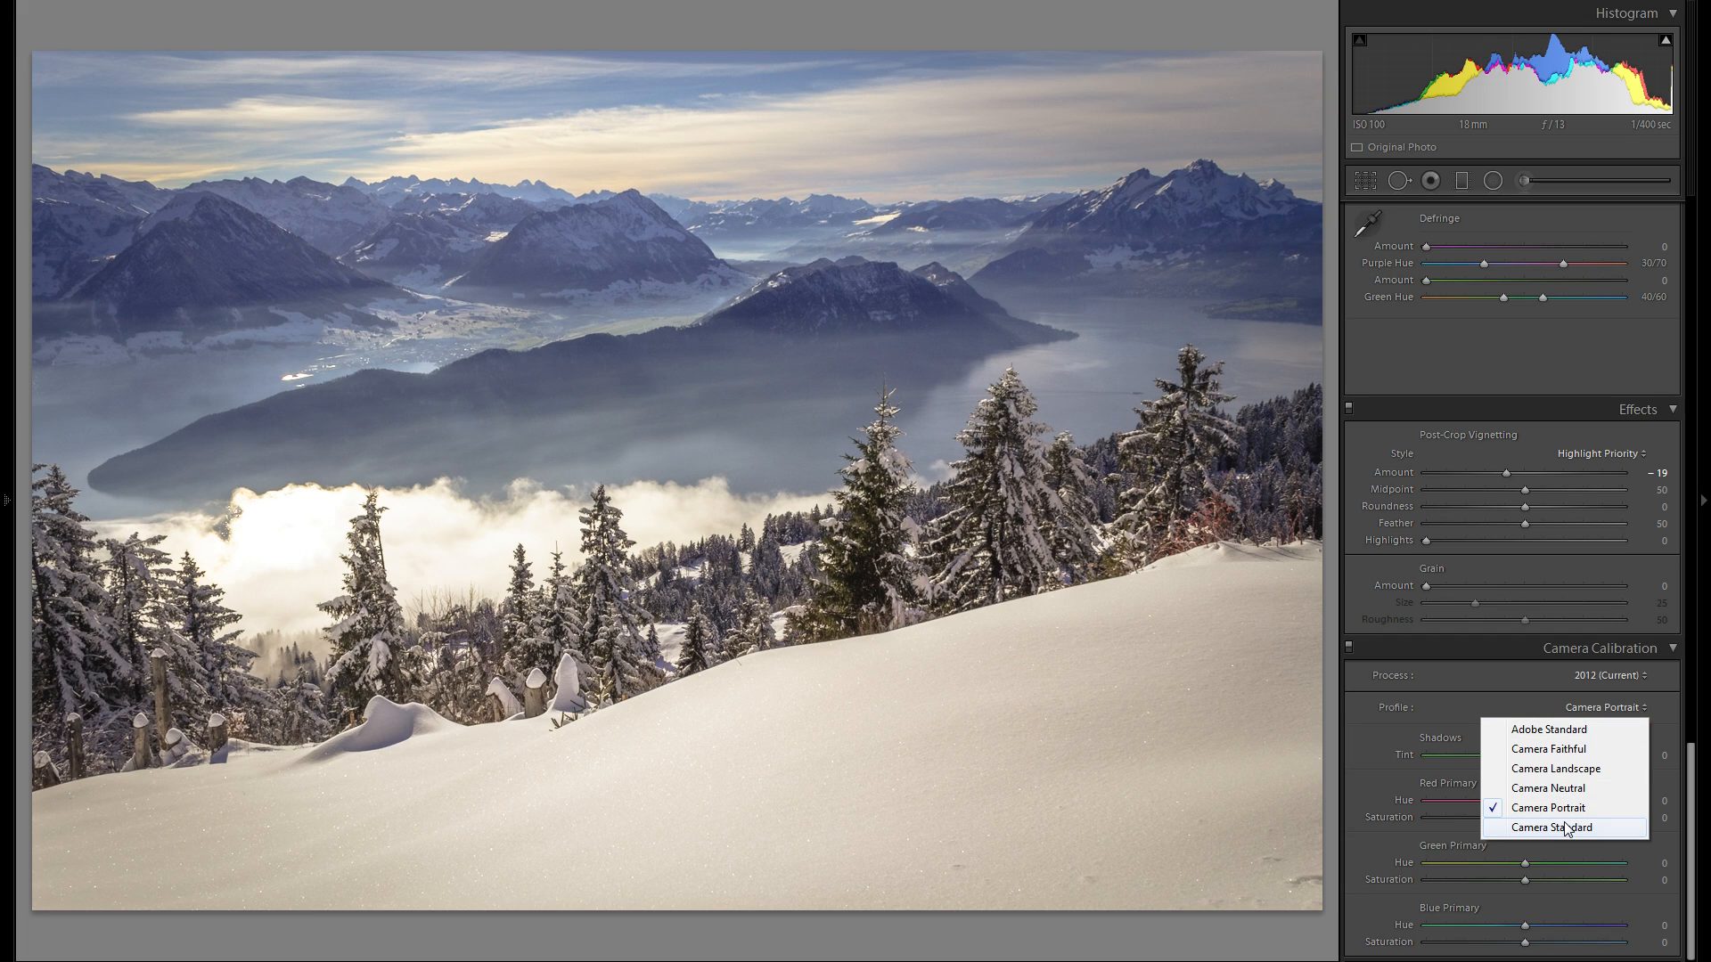
{"action": "left_click", "coordinate": [1566, 827]}
{"action": "left_click", "coordinate": [1602, 708]}
{"action": "left_click", "coordinate": [1588, 724]}
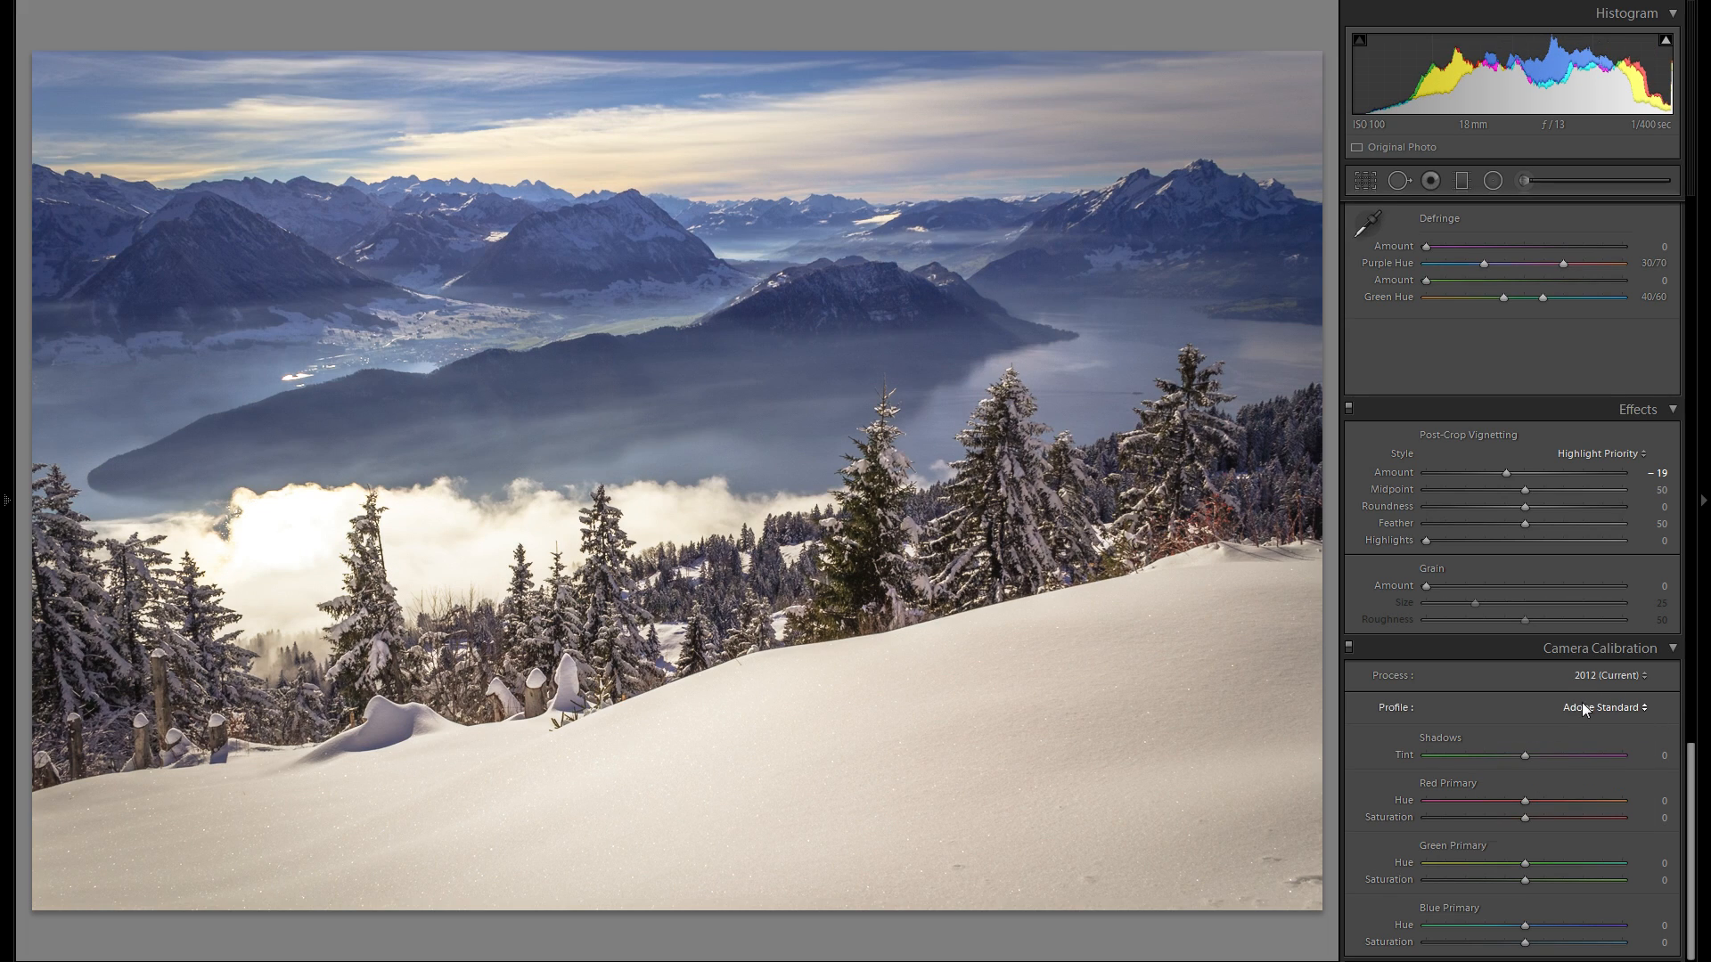
Cycle the calibration profile again through Camera Faithful, Camera Landscape, Camera Neutral and Camera Portrait to compare their colours.
{"action": "left_click", "coordinate": [1590, 708]}
{"action": "left_click", "coordinate": [1591, 749]}
{"action": "left_click", "coordinate": [1612, 708]}
{"action": "left_click", "coordinate": [1595, 772]}
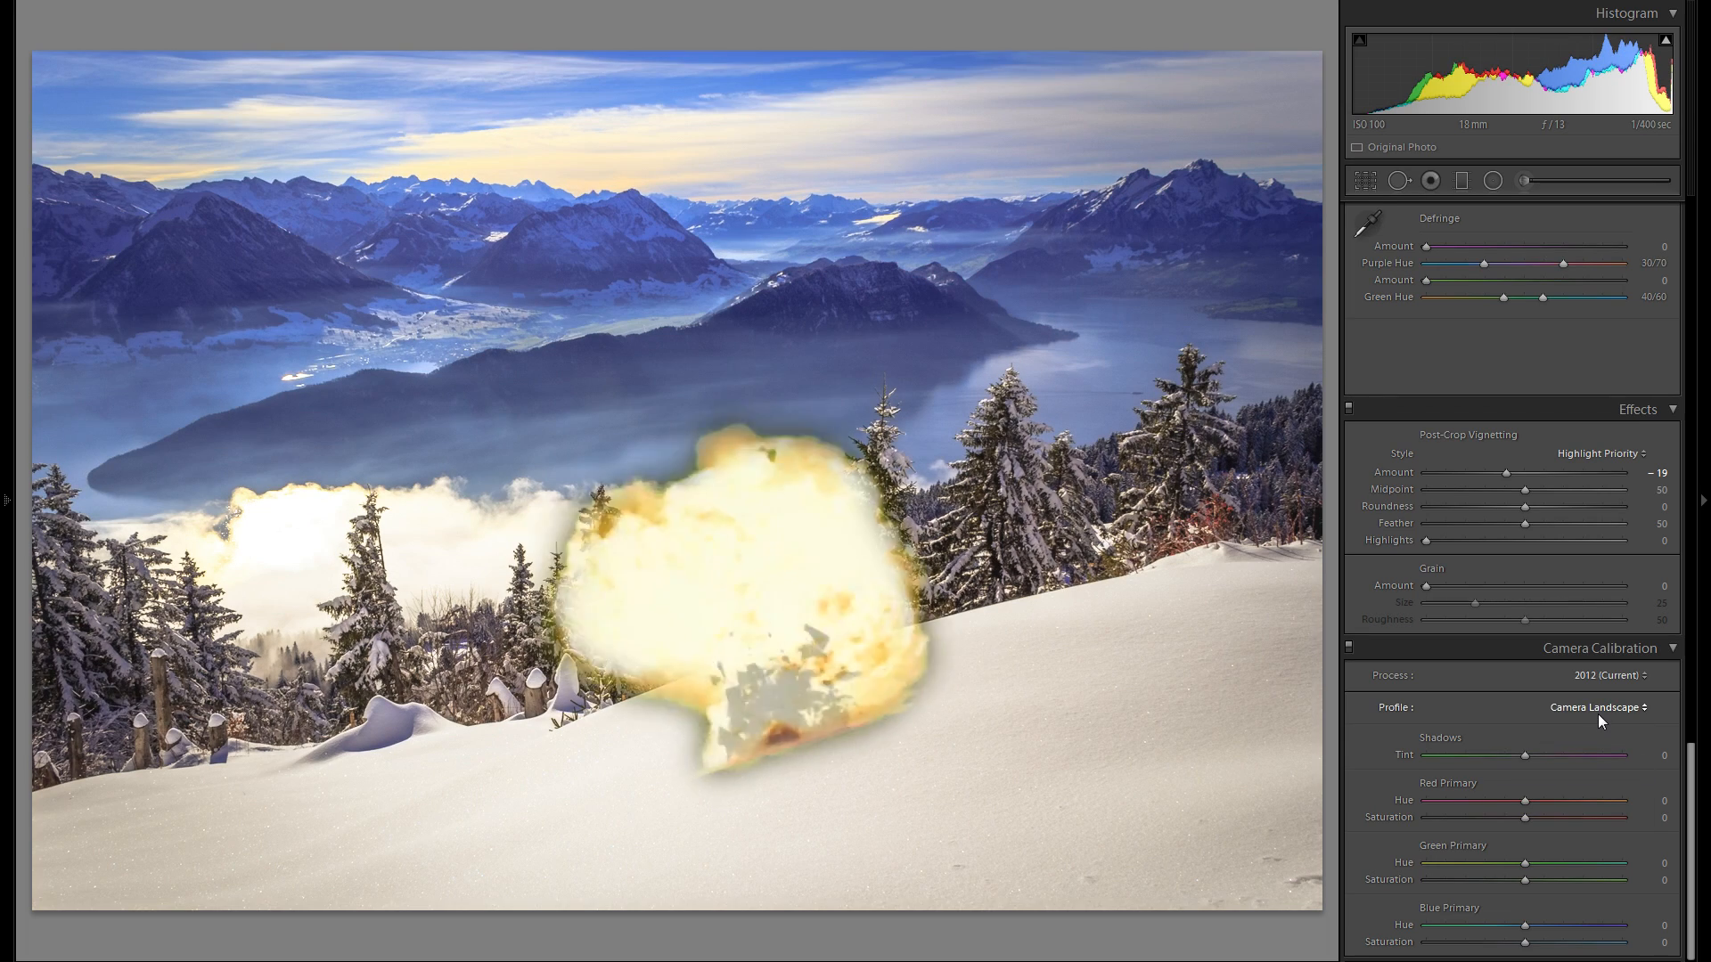
{"action": "left_click", "coordinate": [1596, 708]}
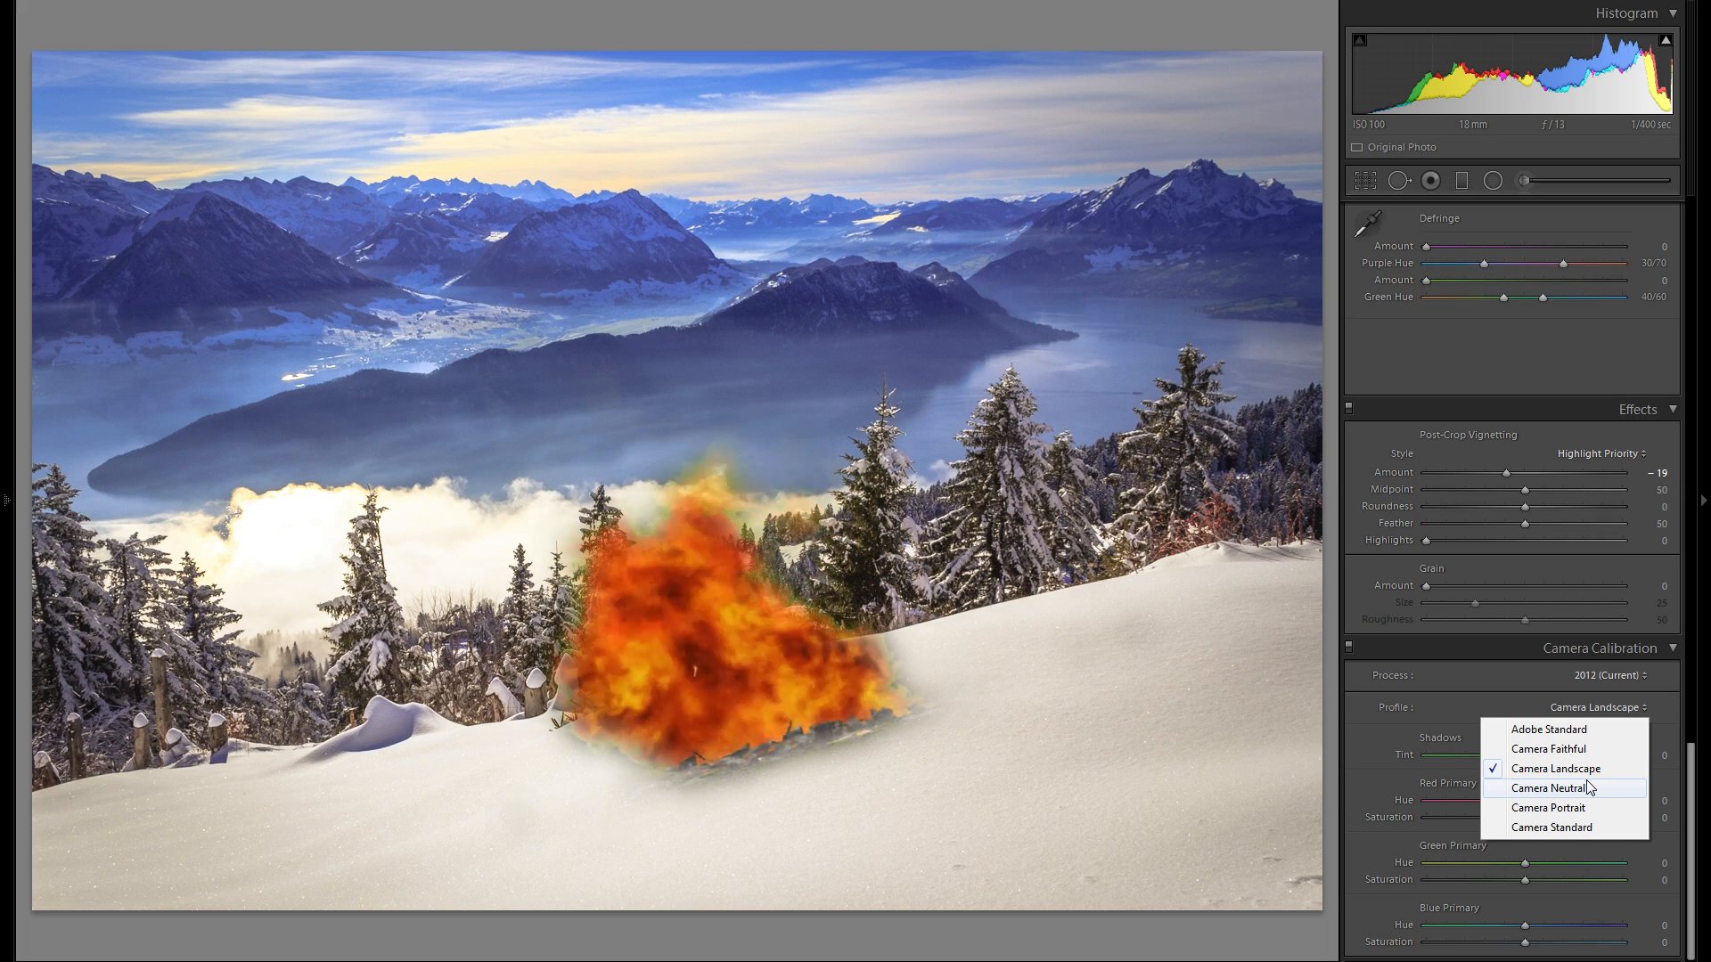
{"action": "left_click", "coordinate": [1590, 786]}
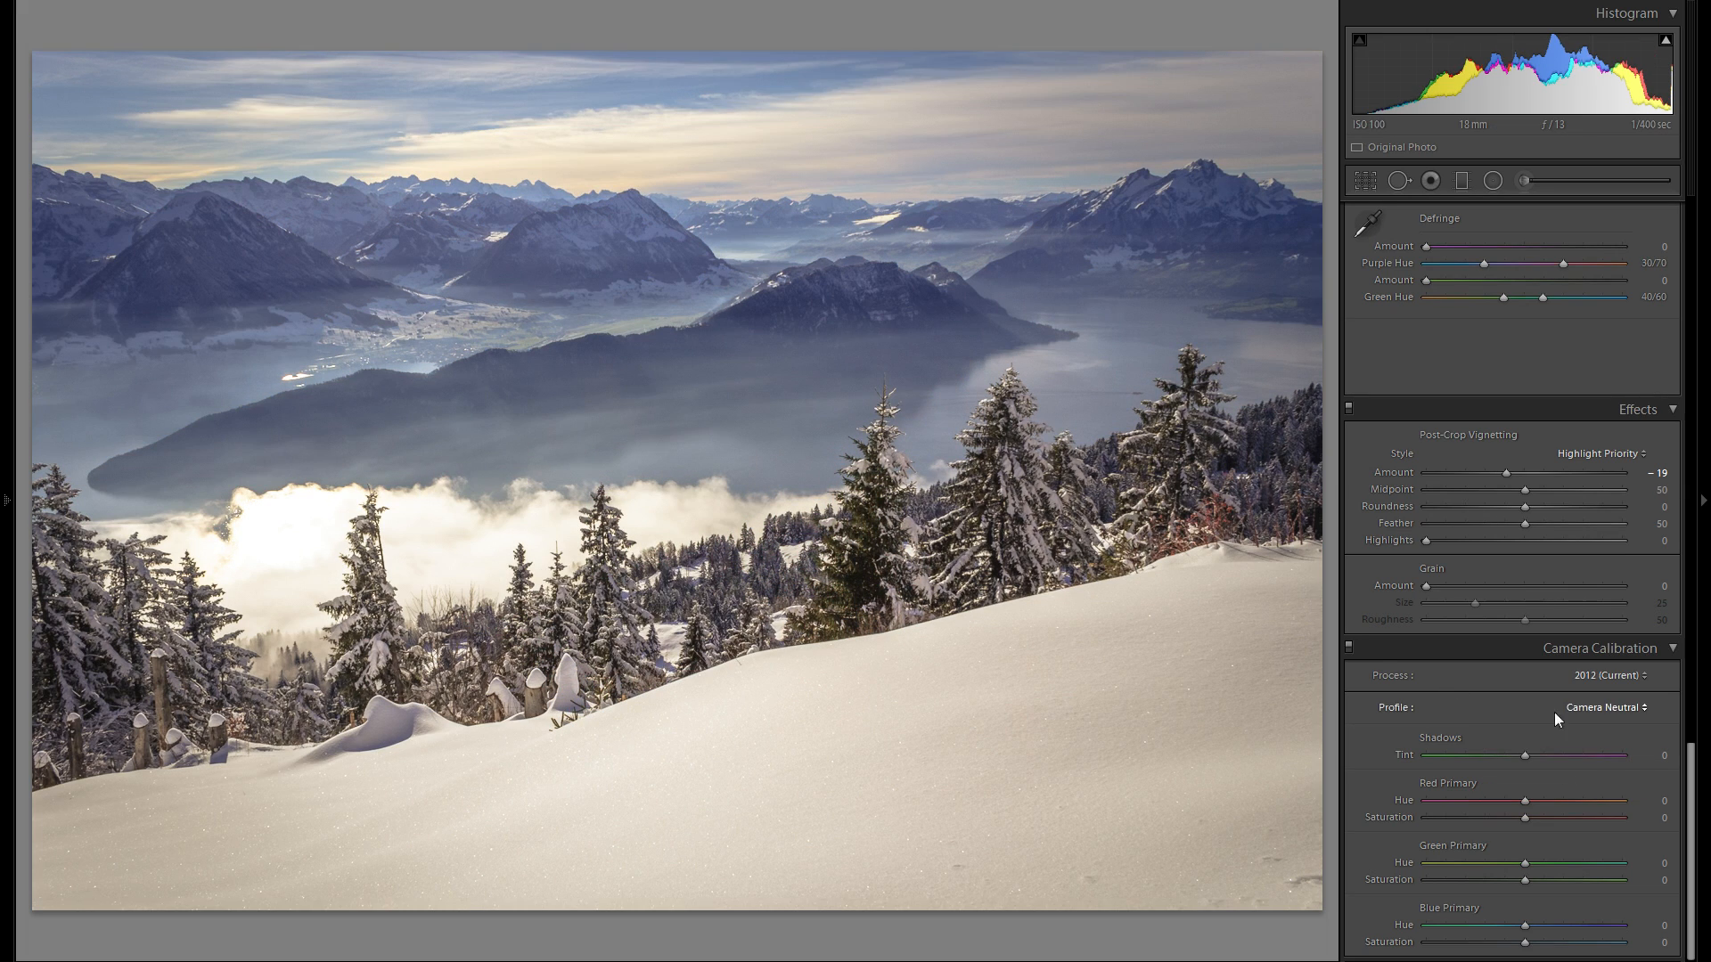
{"action": "left_click", "coordinate": [1568, 709]}
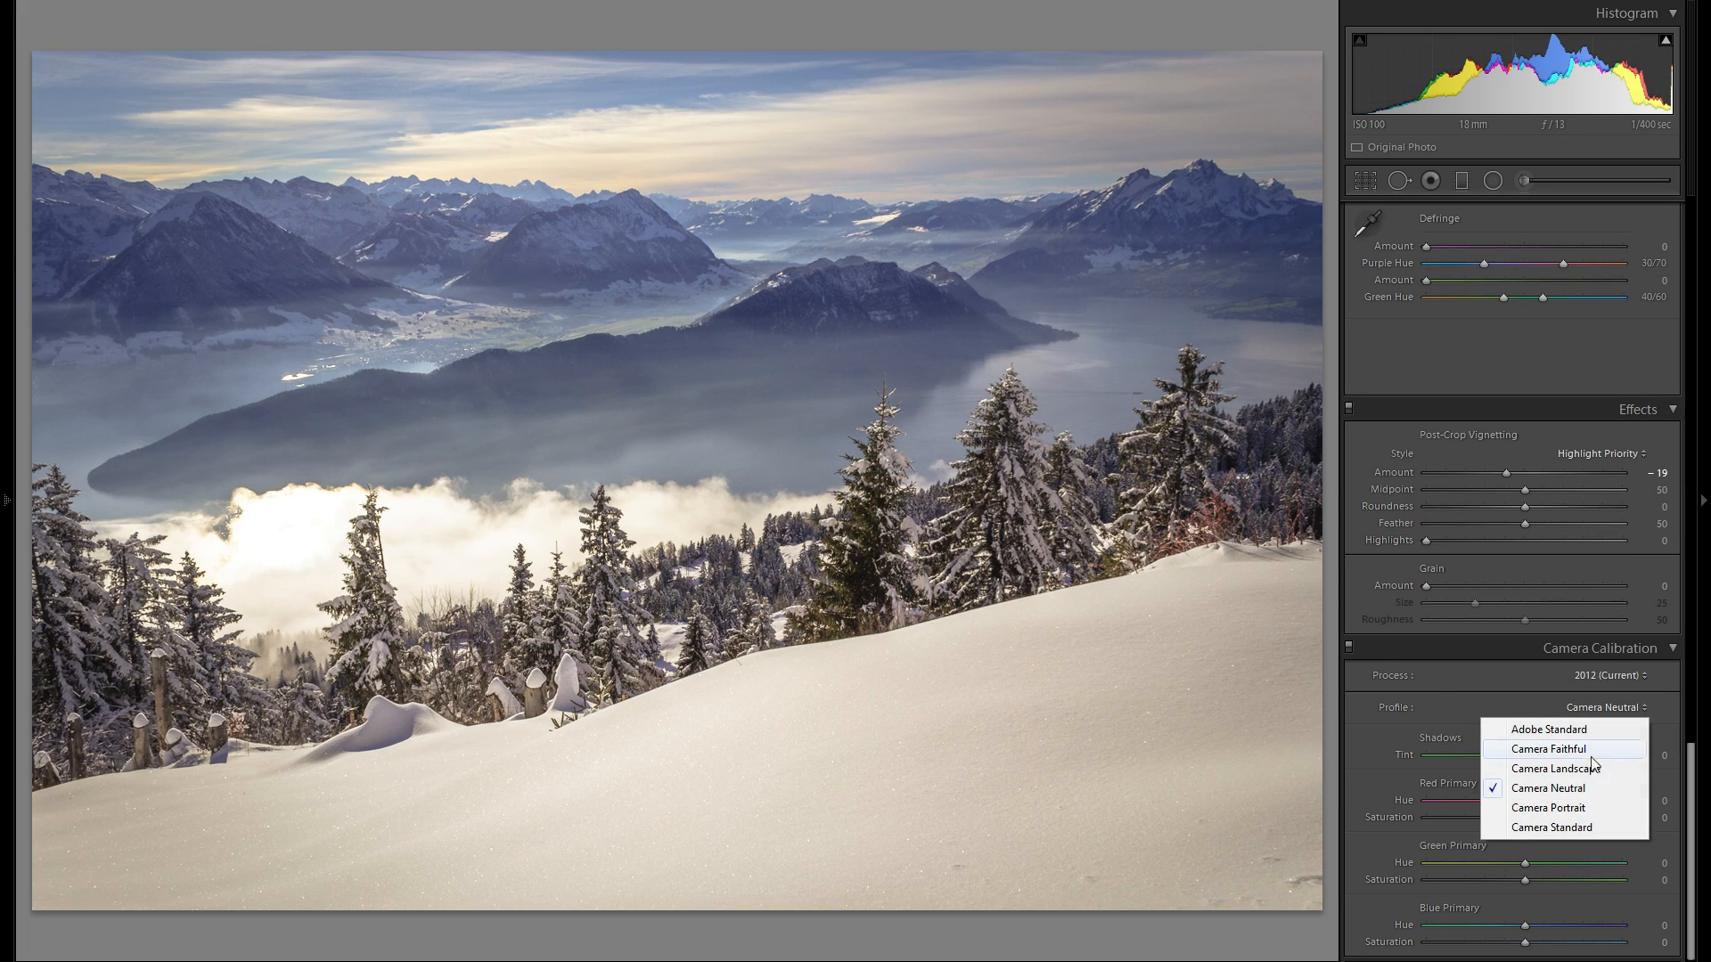
{"action": "left_click", "coordinate": [1590, 810]}
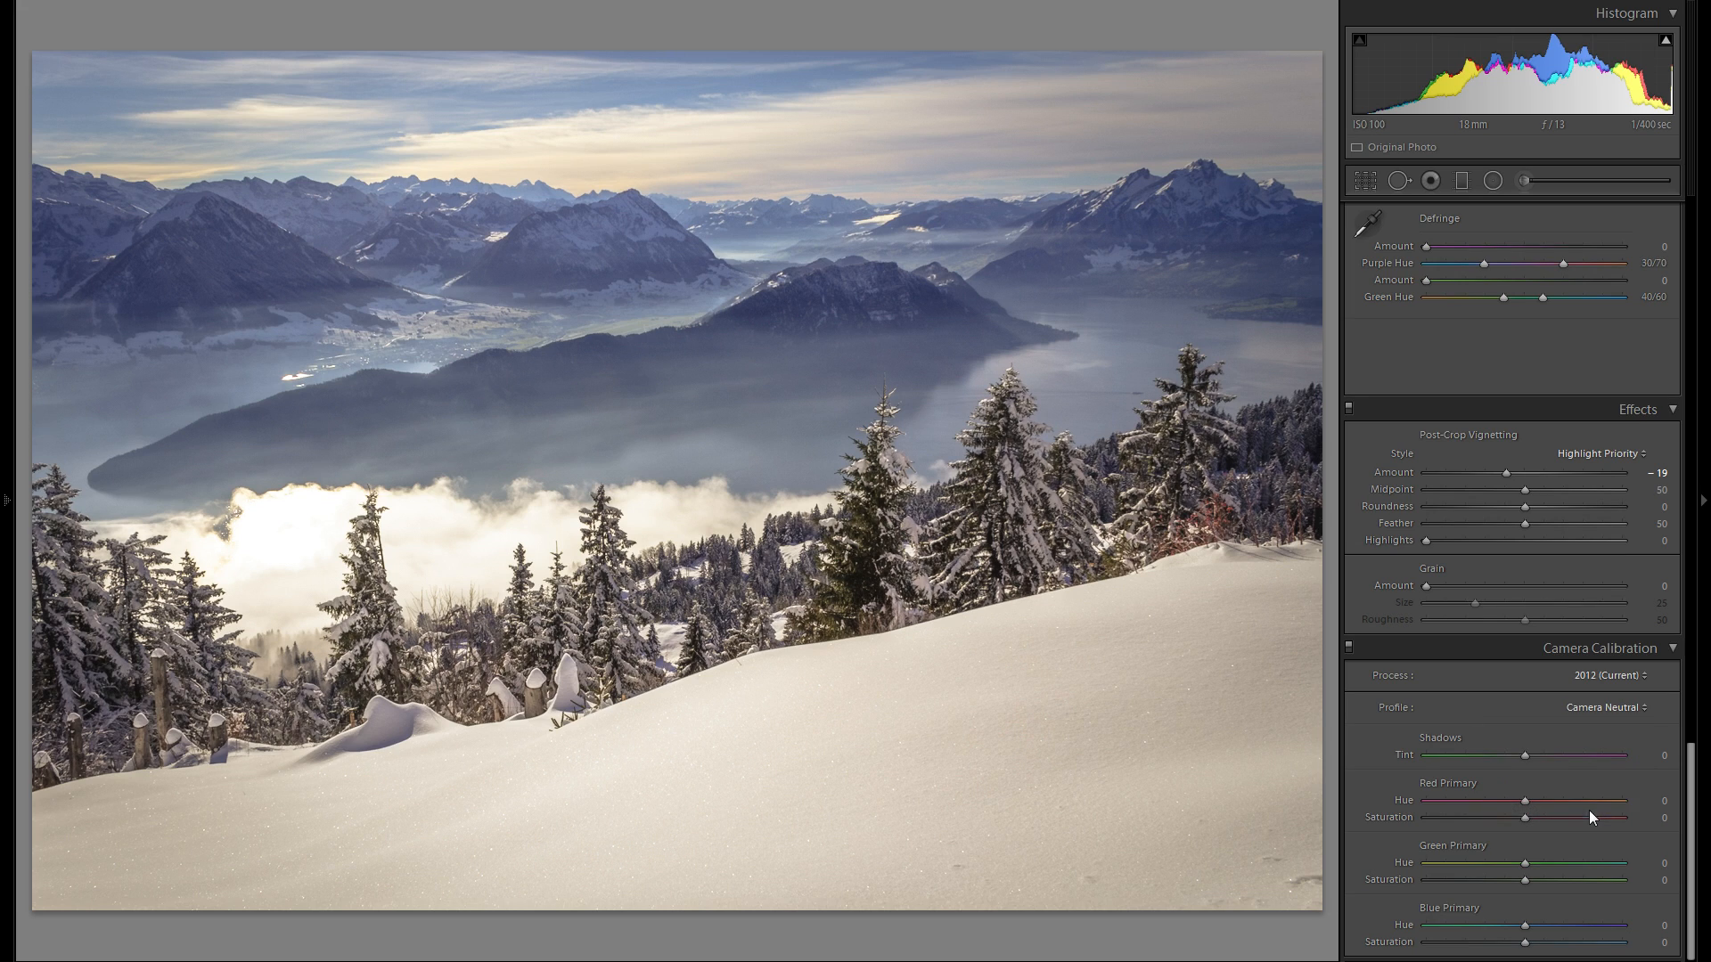
Compare the Camera Standard and Camera Portrait profiles by switching between them, ending on Camera Standard.
{"action": "left_click", "coordinate": [1592, 707]}
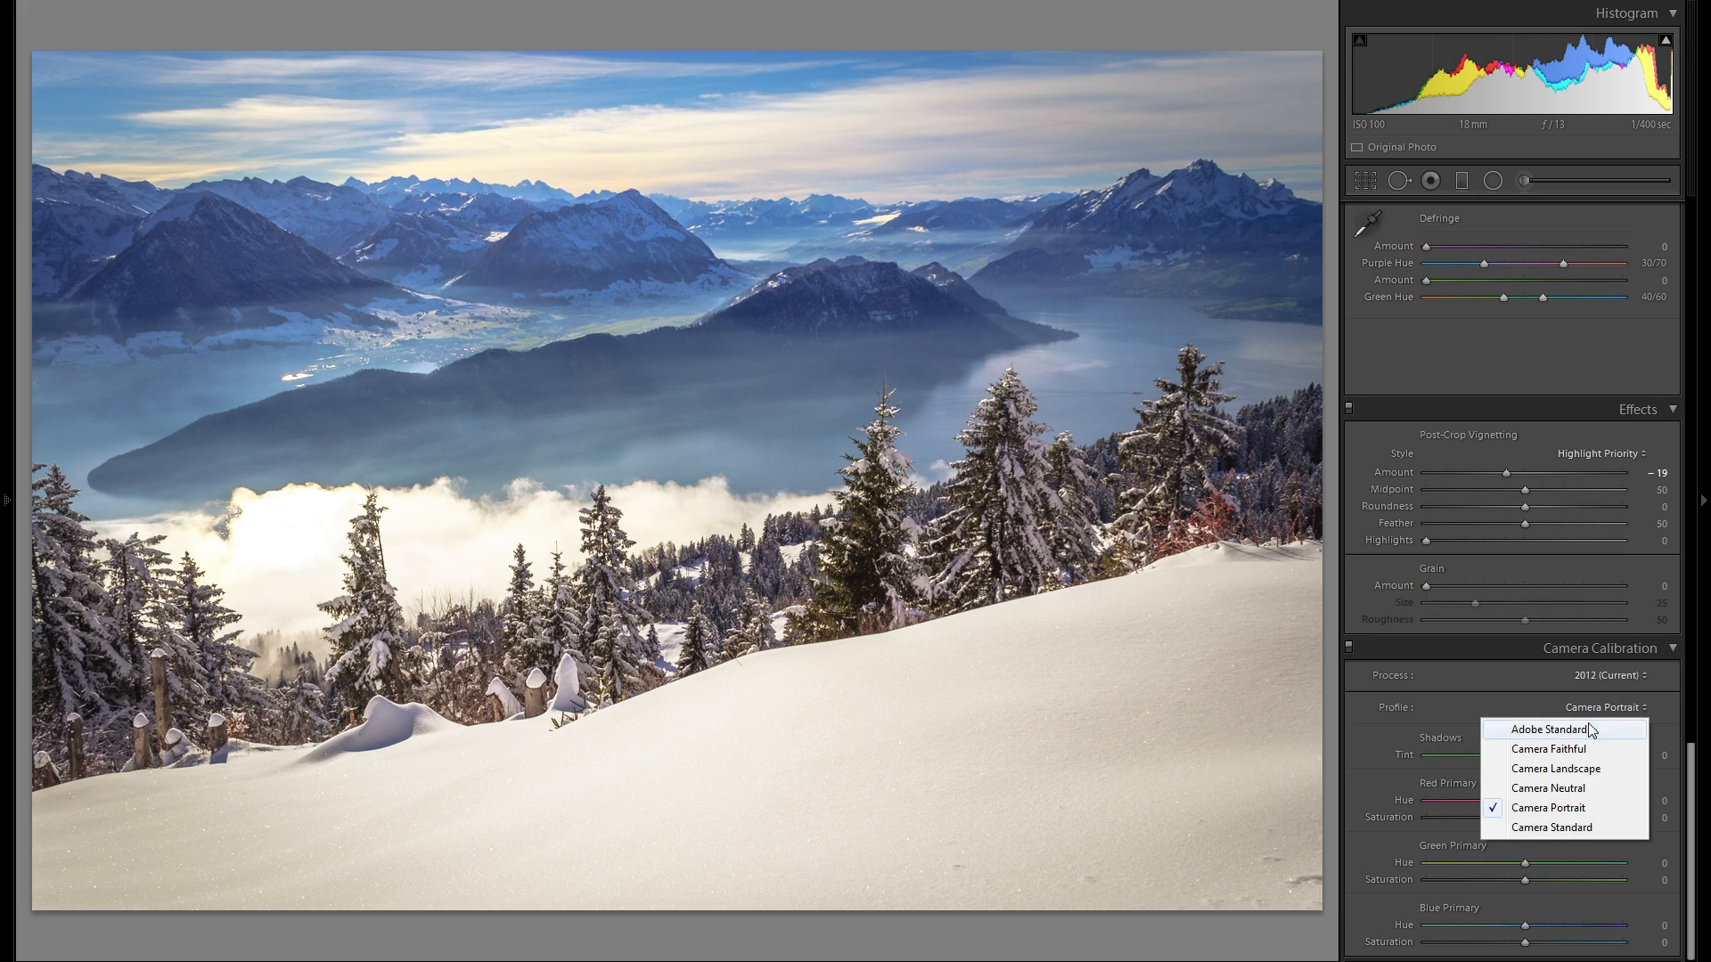
{"action": "left_click", "coordinate": [1575, 829]}
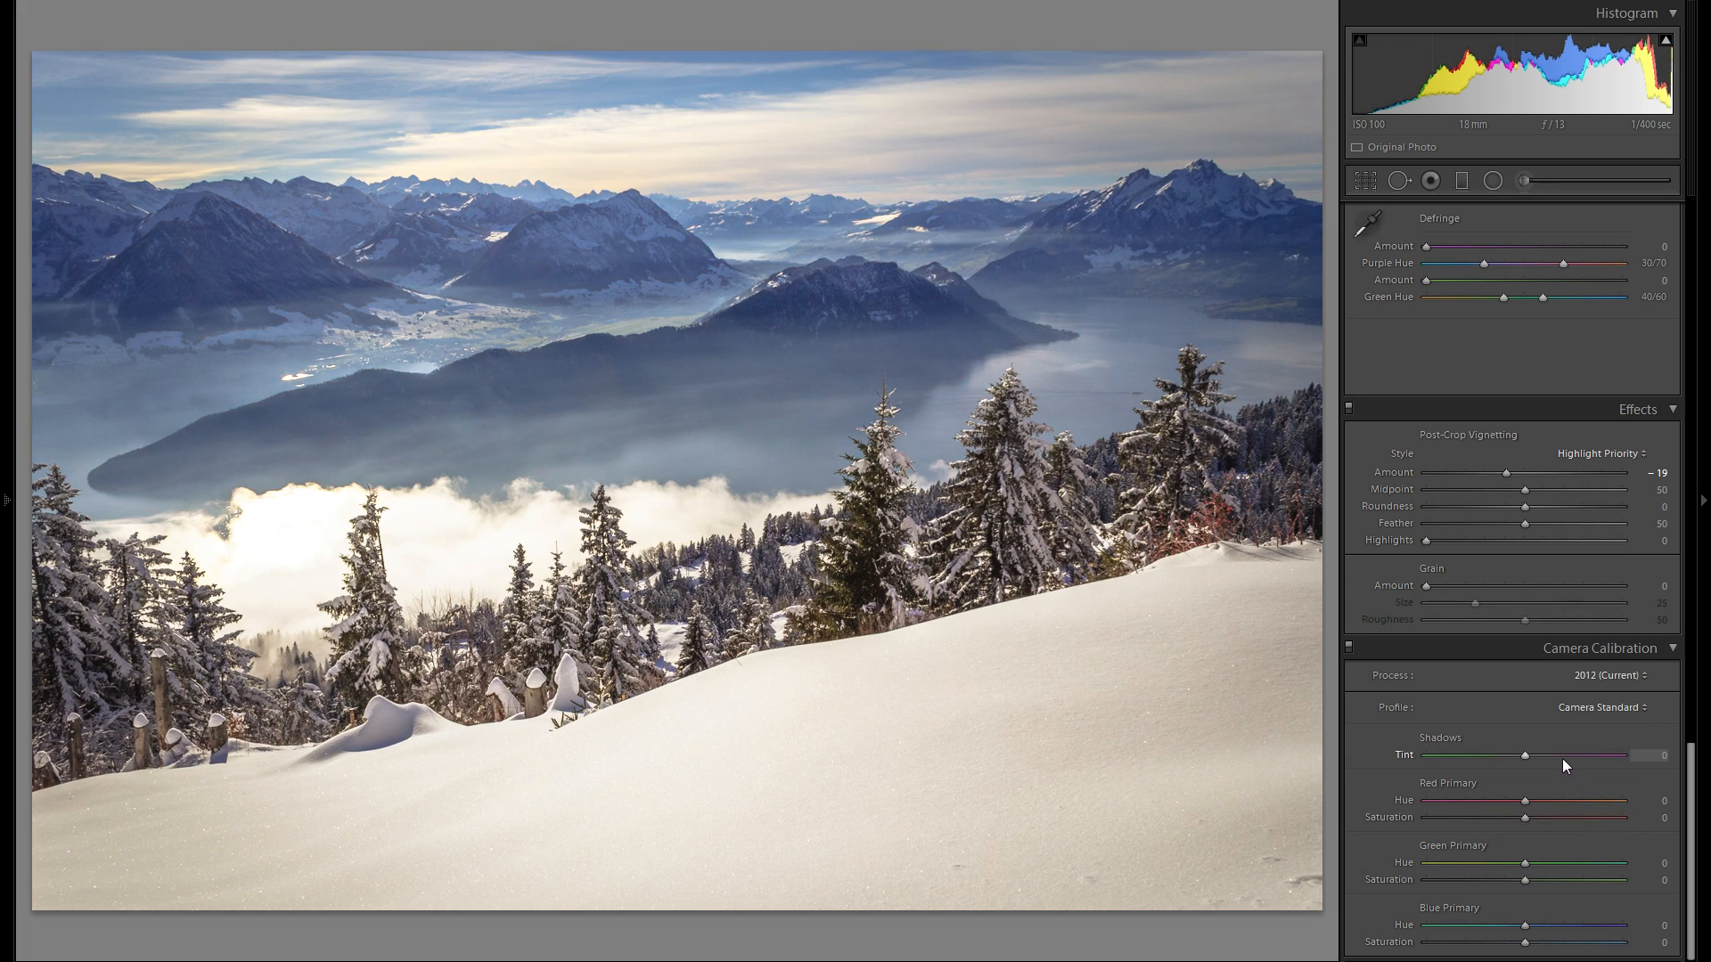
{"action": "left_click", "coordinate": [1575, 709]}
{"action": "left_click", "coordinate": [1584, 802]}
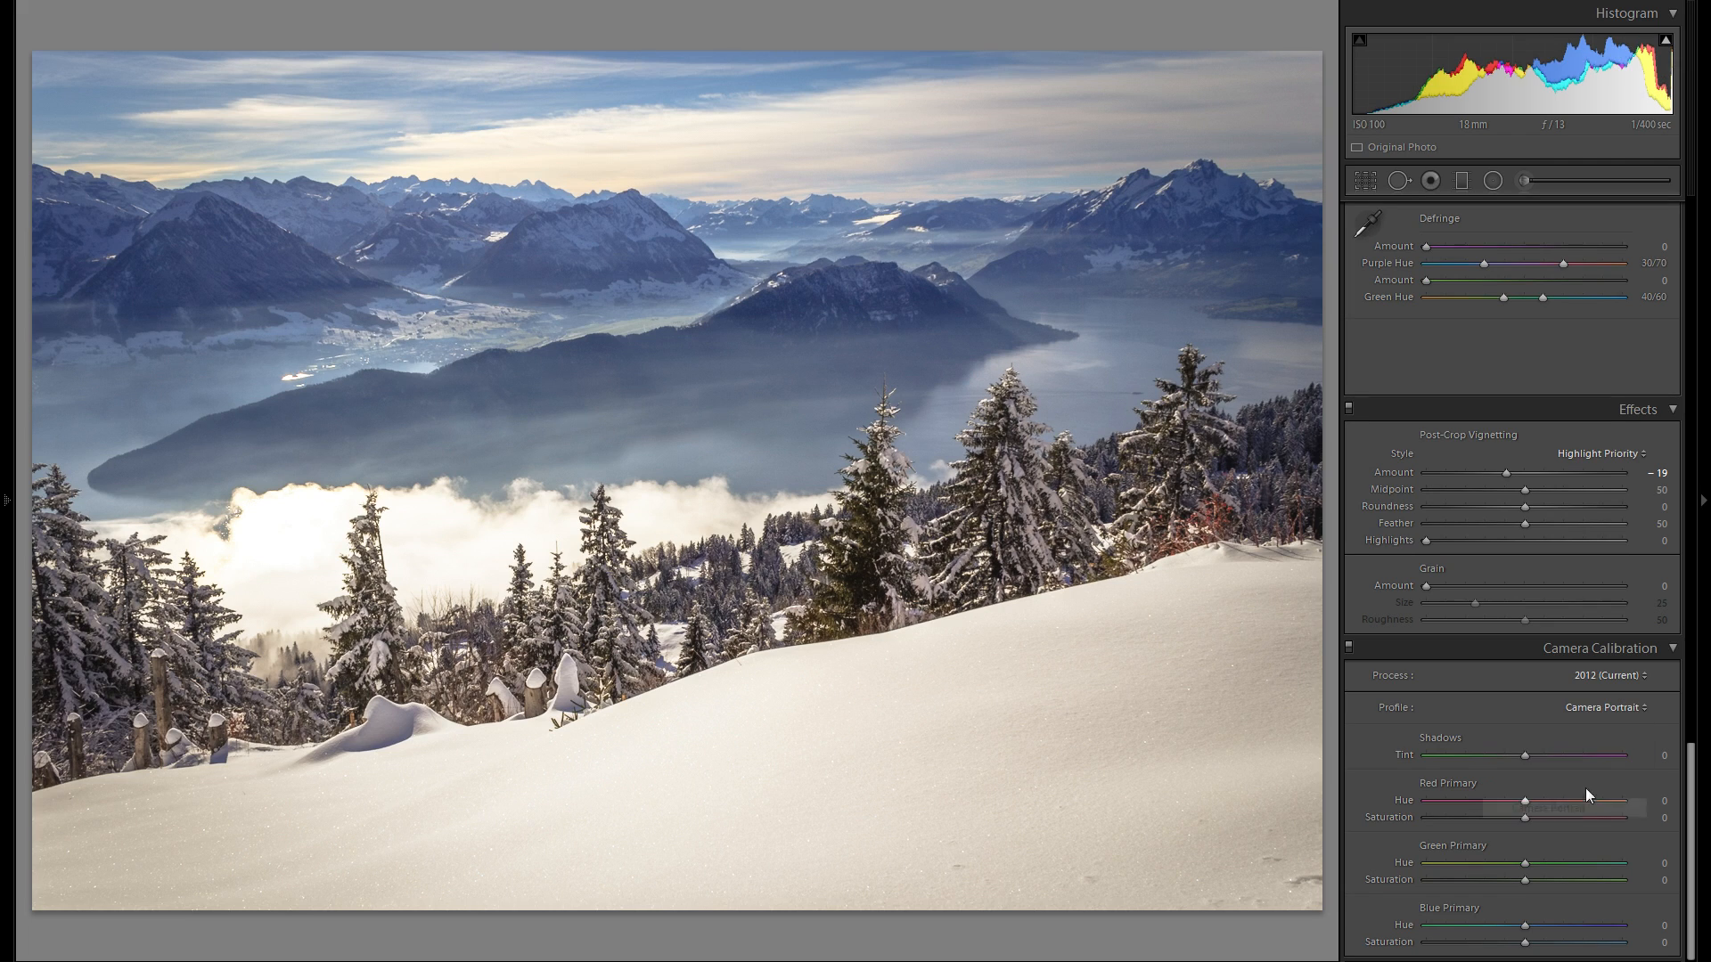
{"action": "left_click", "coordinate": [1601, 710]}
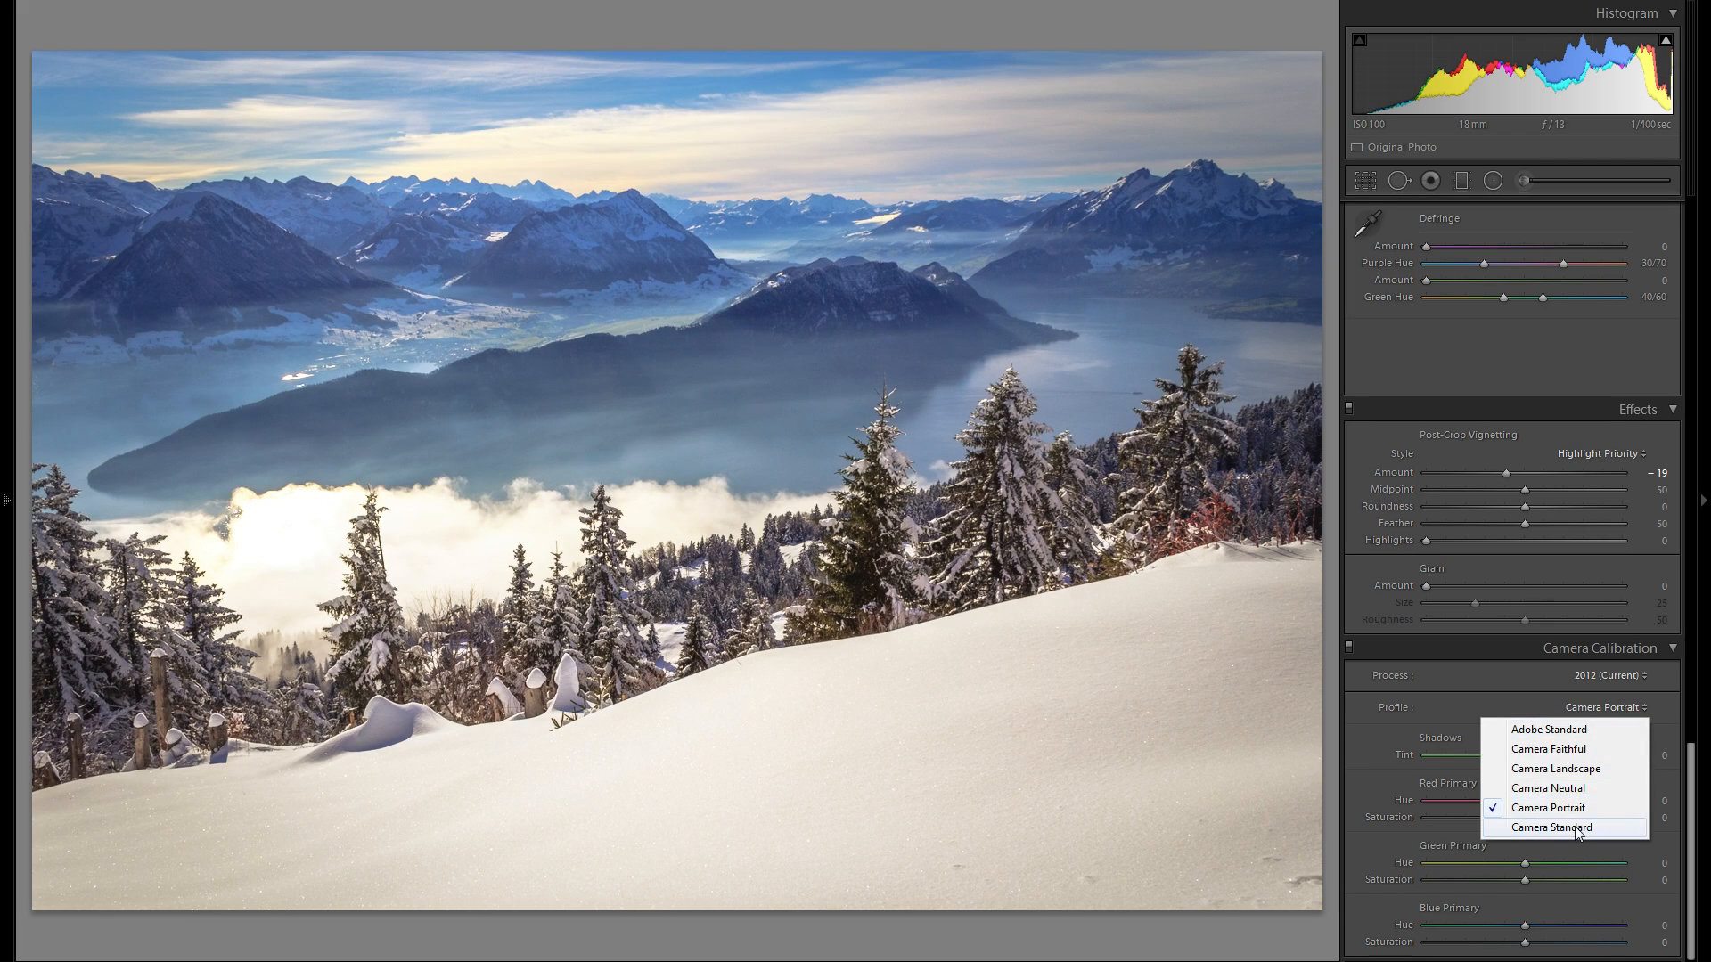
{"action": "left_click", "coordinate": [1577, 830]}
Compare the photo with the Adobe Standard profile and set the calibration profile to Camera Standard.
{"action": "left_click", "coordinate": [1575, 711]}
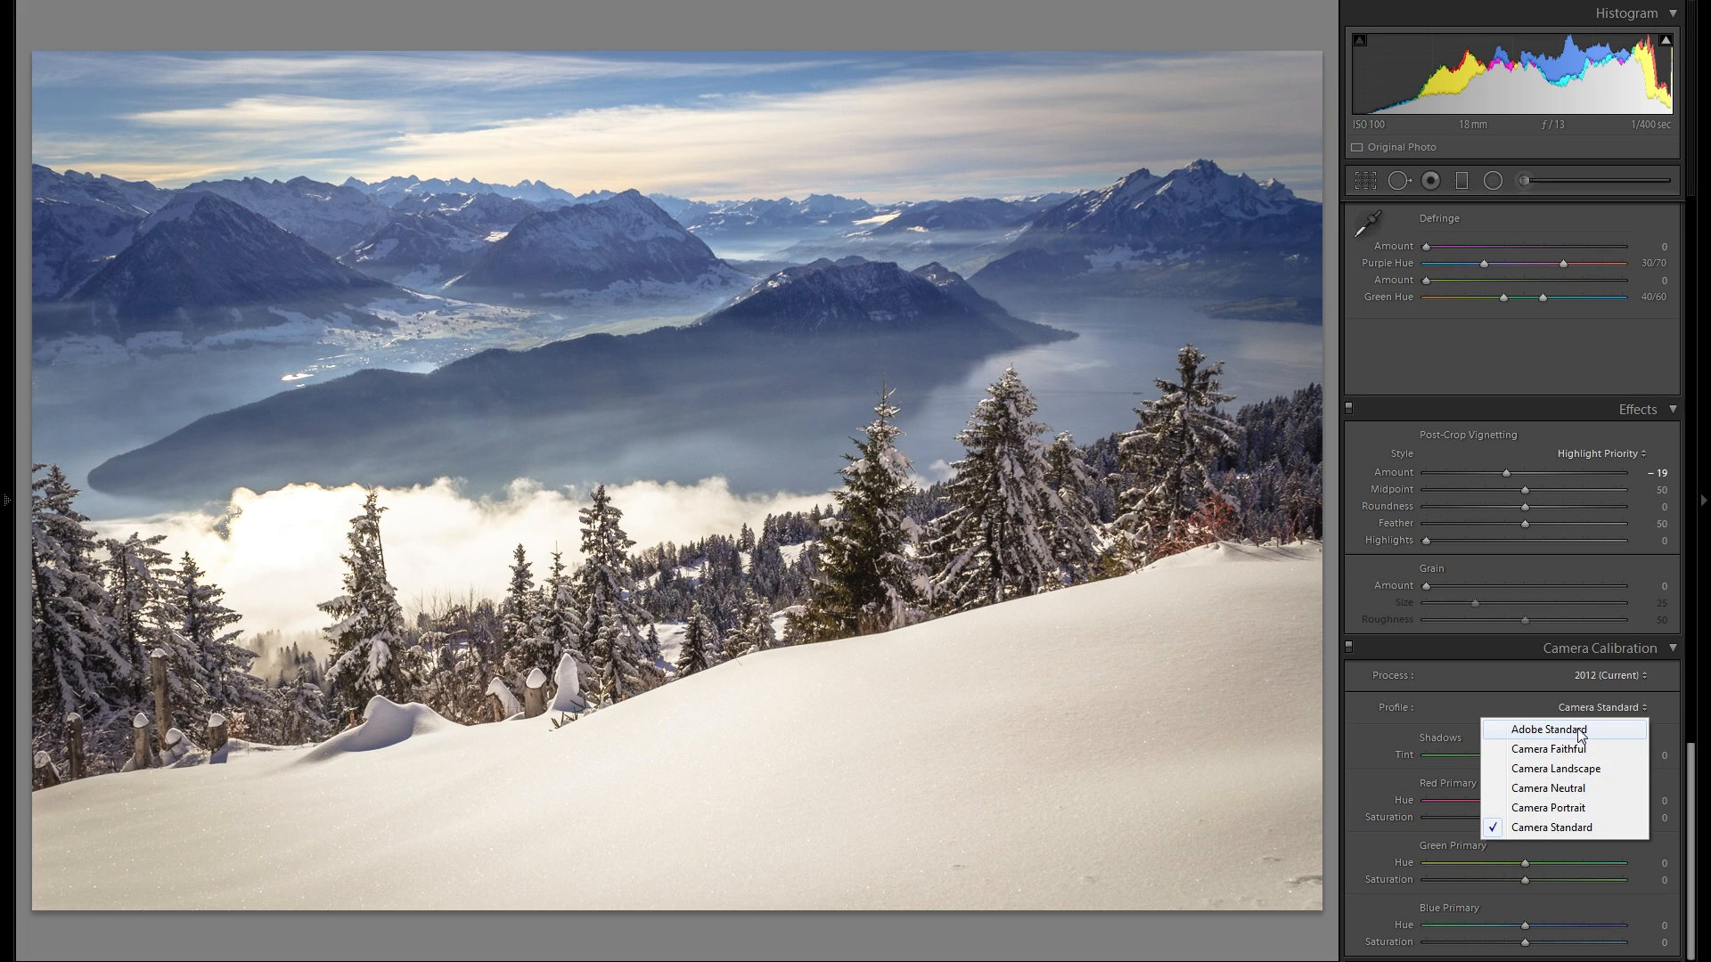
{"action": "left_click", "coordinate": [1577, 730]}
{"action": "left_click", "coordinate": [1595, 712]}
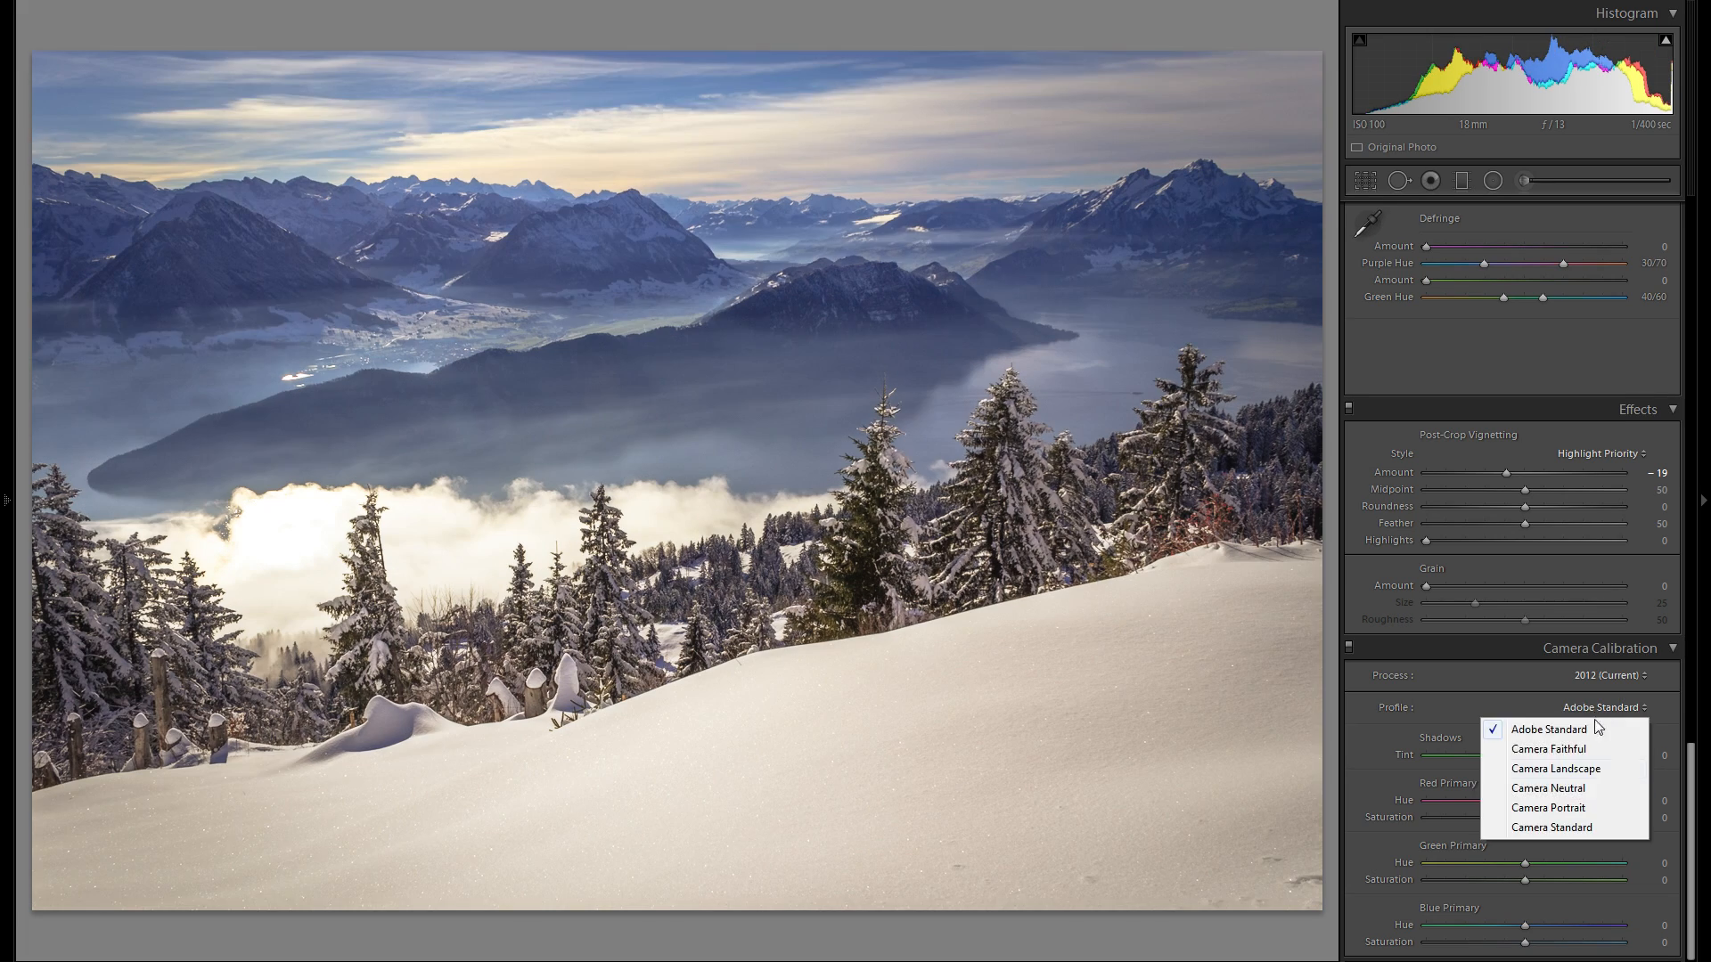
{"action": "left_click", "coordinate": [1606, 825]}
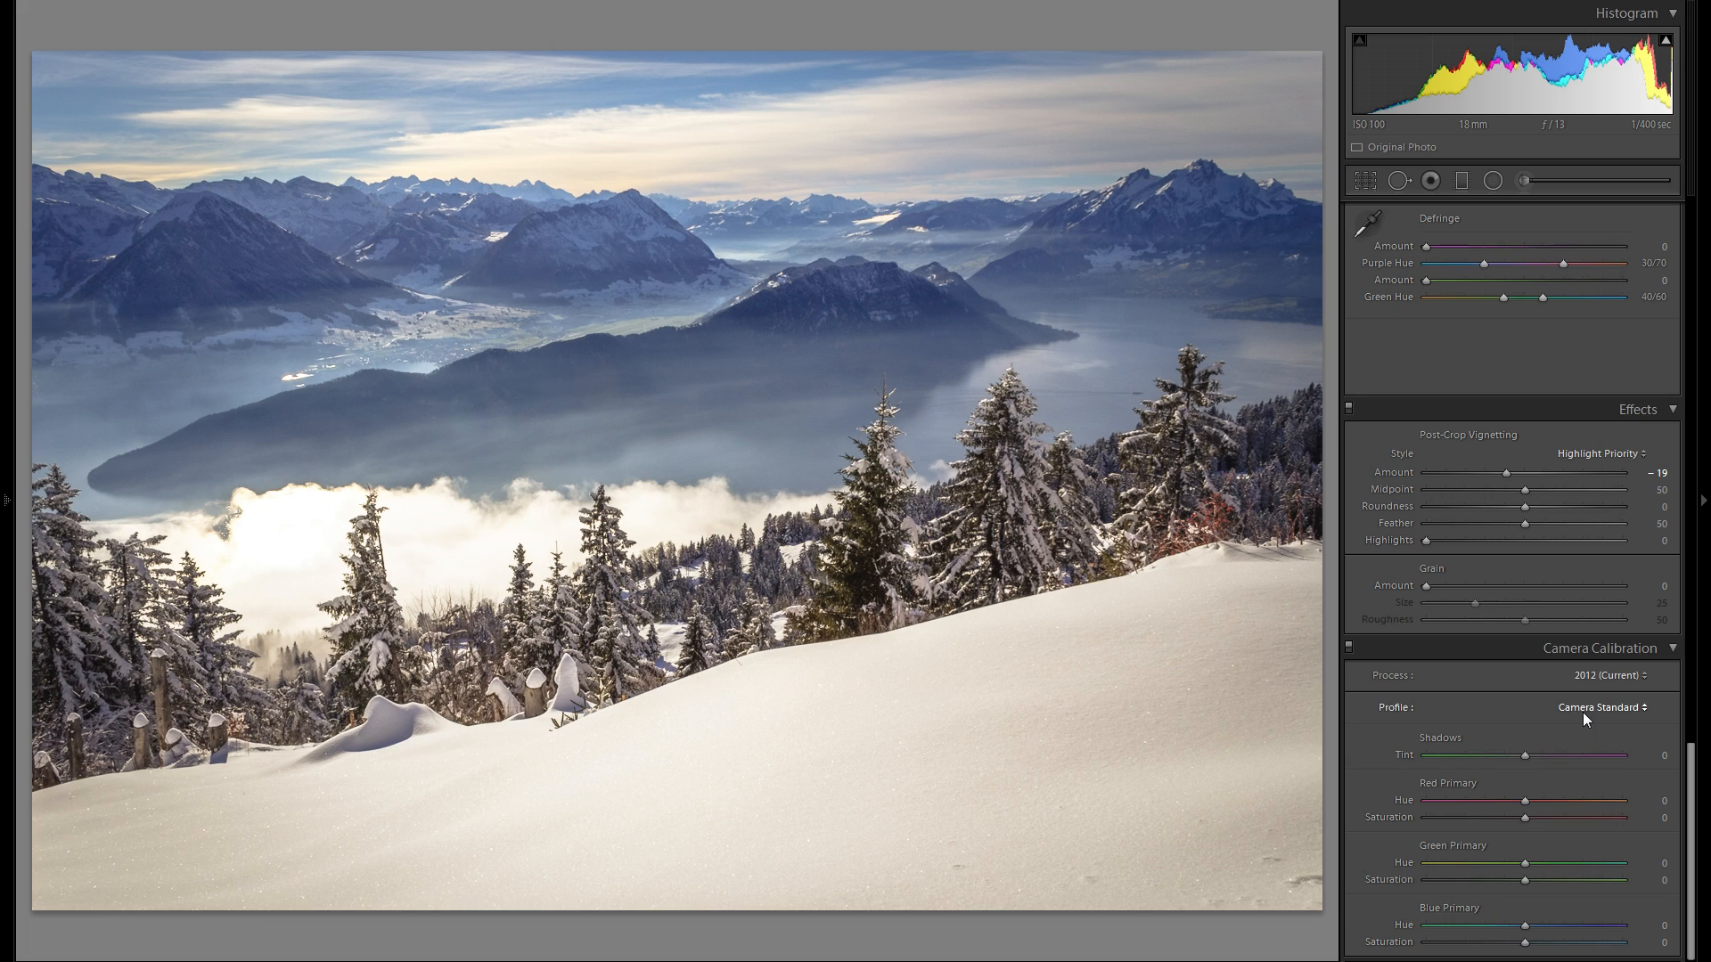
{"action": "left_click", "coordinate": [1584, 713]}
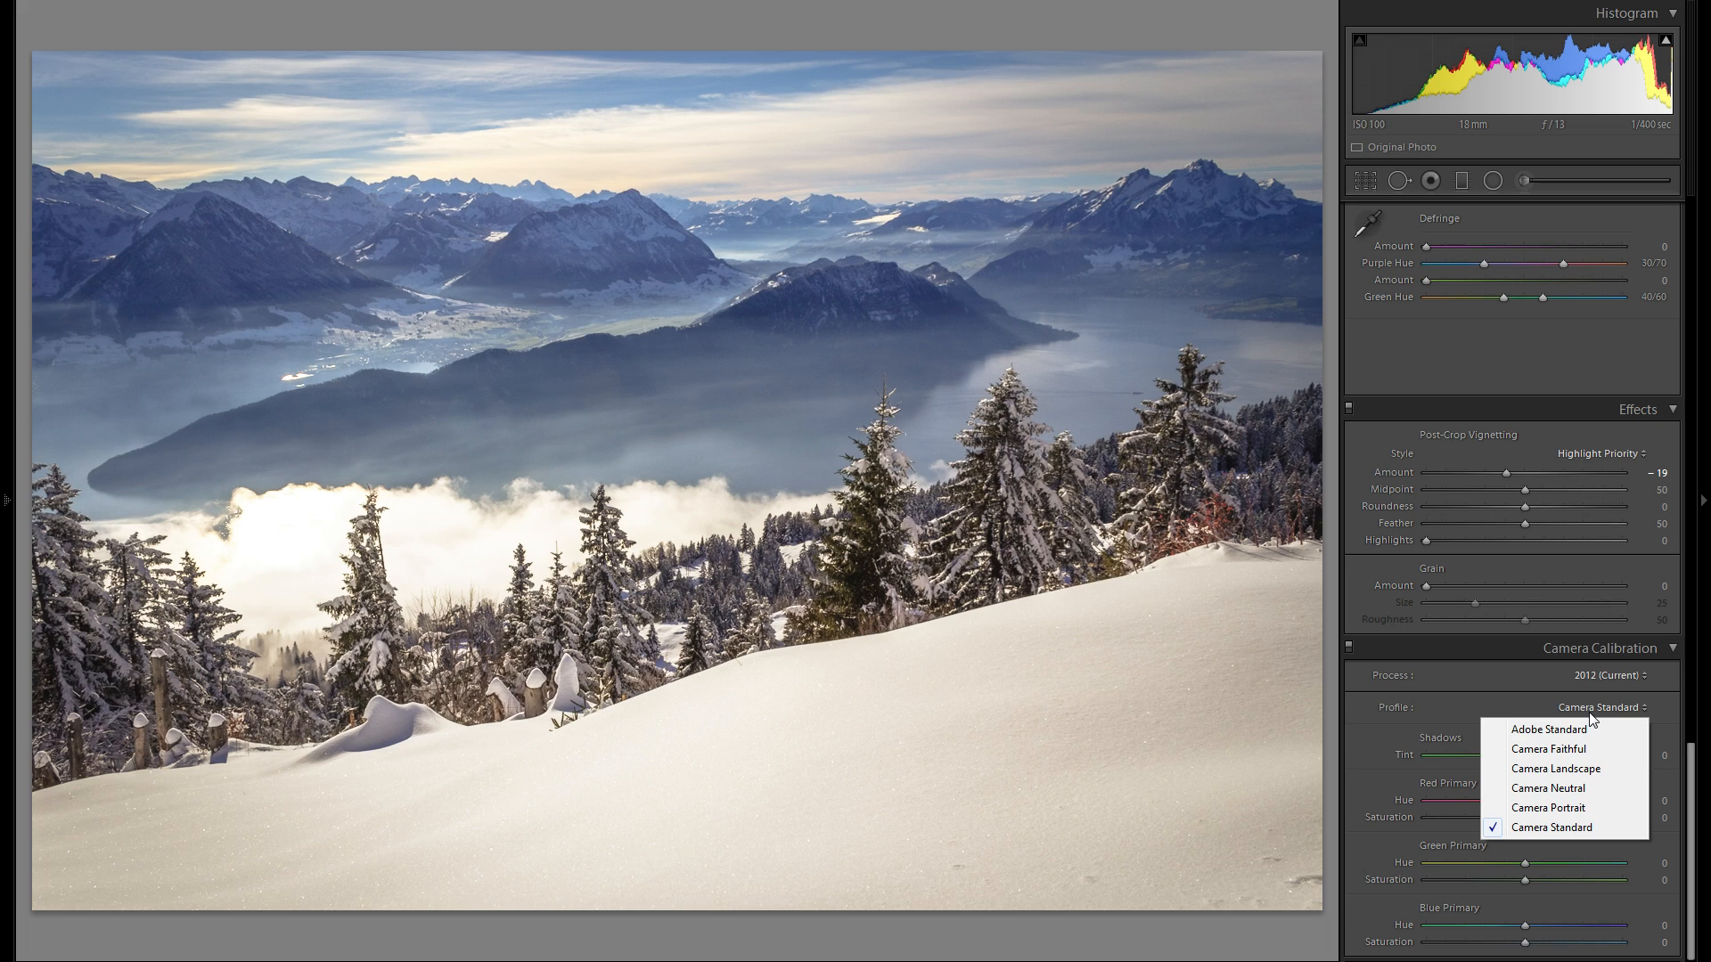
{"action": "left_click", "coordinate": [1475, 728]}
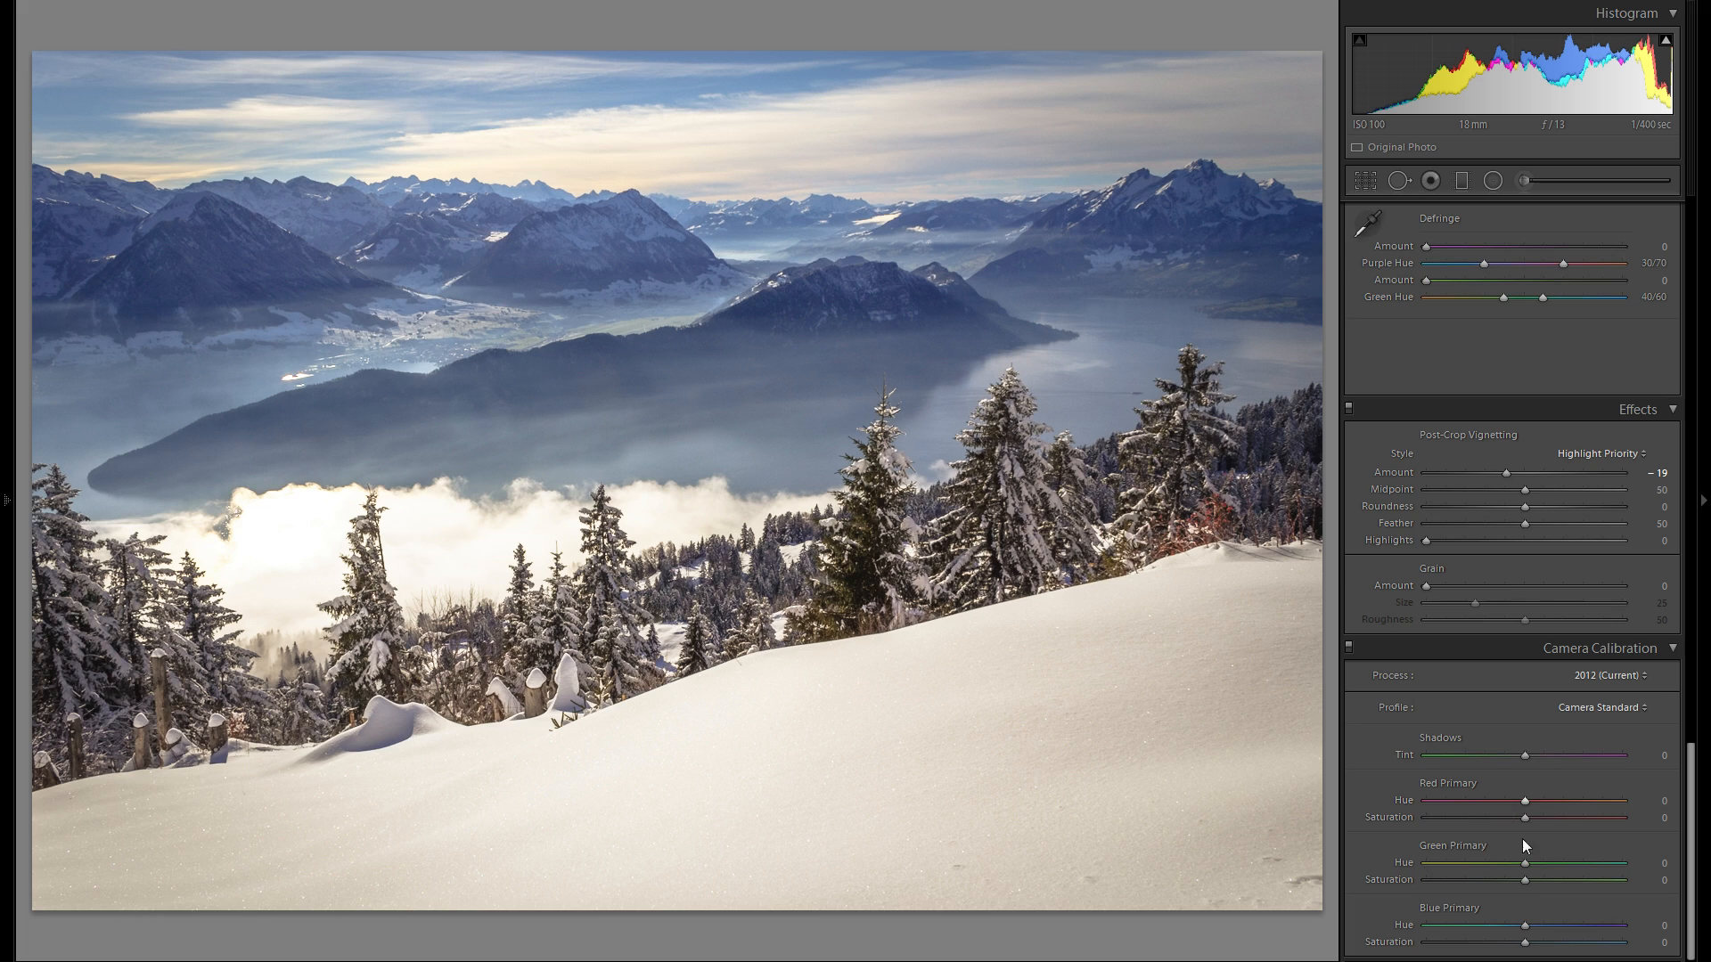
Compare the photo with the camera calibration adjustments switched off and on.
{"action": "scroll", "coordinate": [1522, 837], "scroll_direction": "up", "scroll_amount": 10}
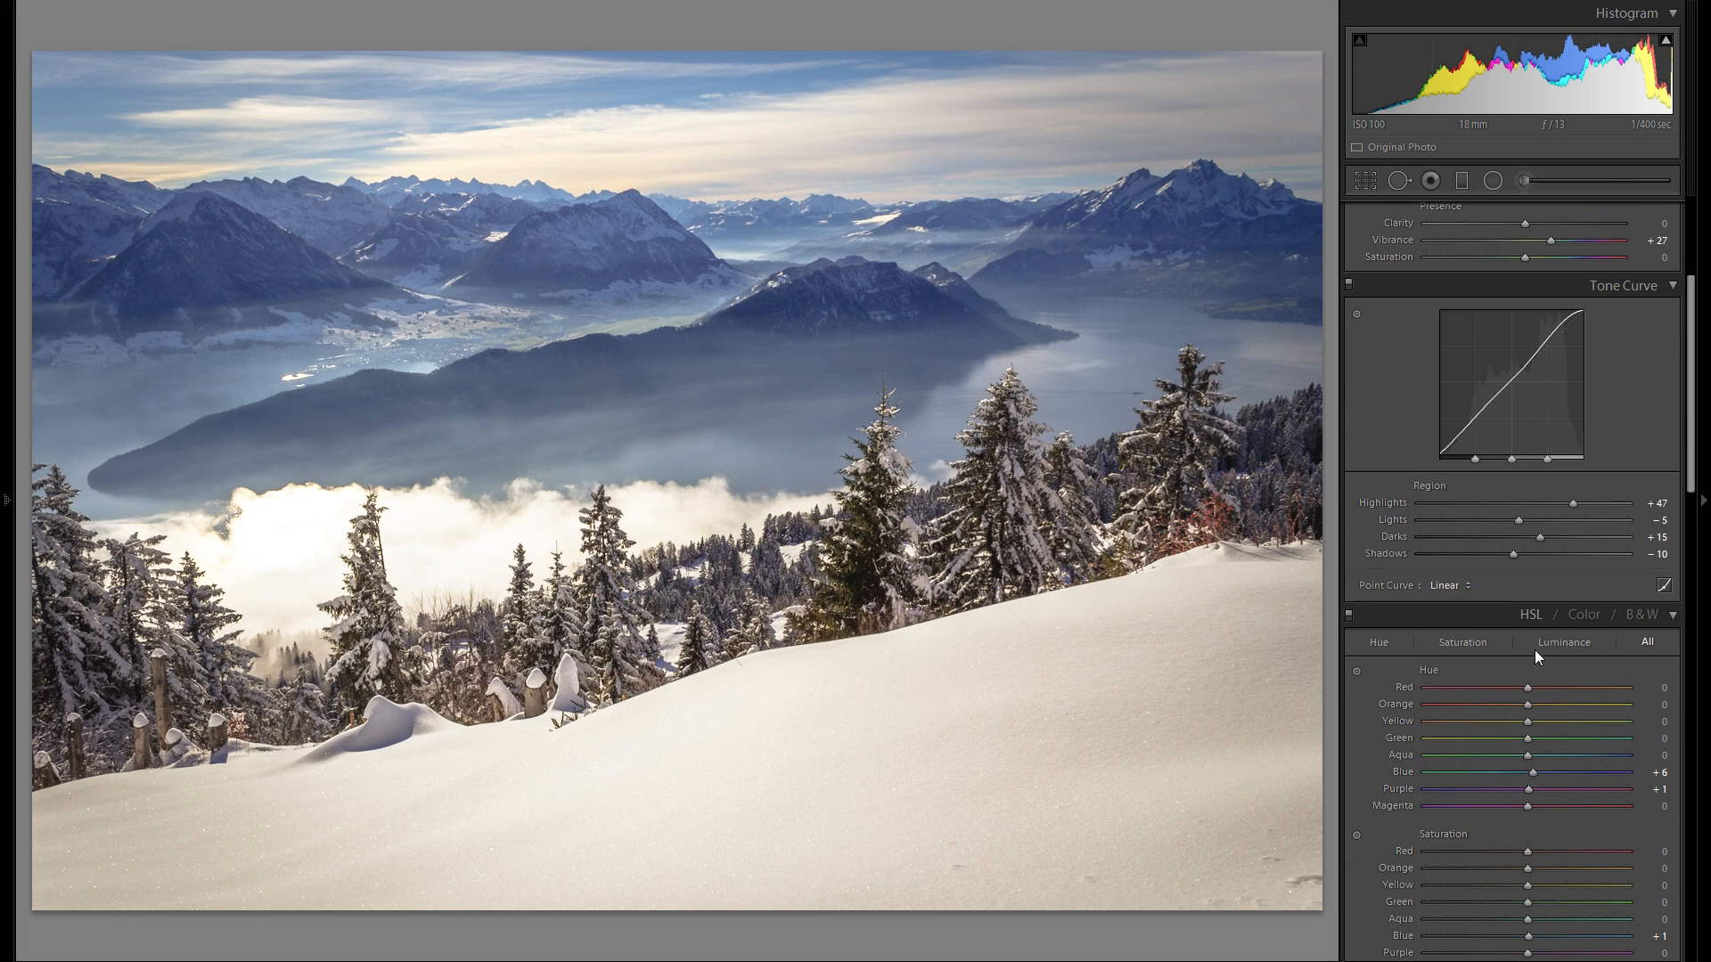
{"action": "scroll", "coordinate": [1555, 659], "scroll_direction": "down", "scroll_amount": 10}
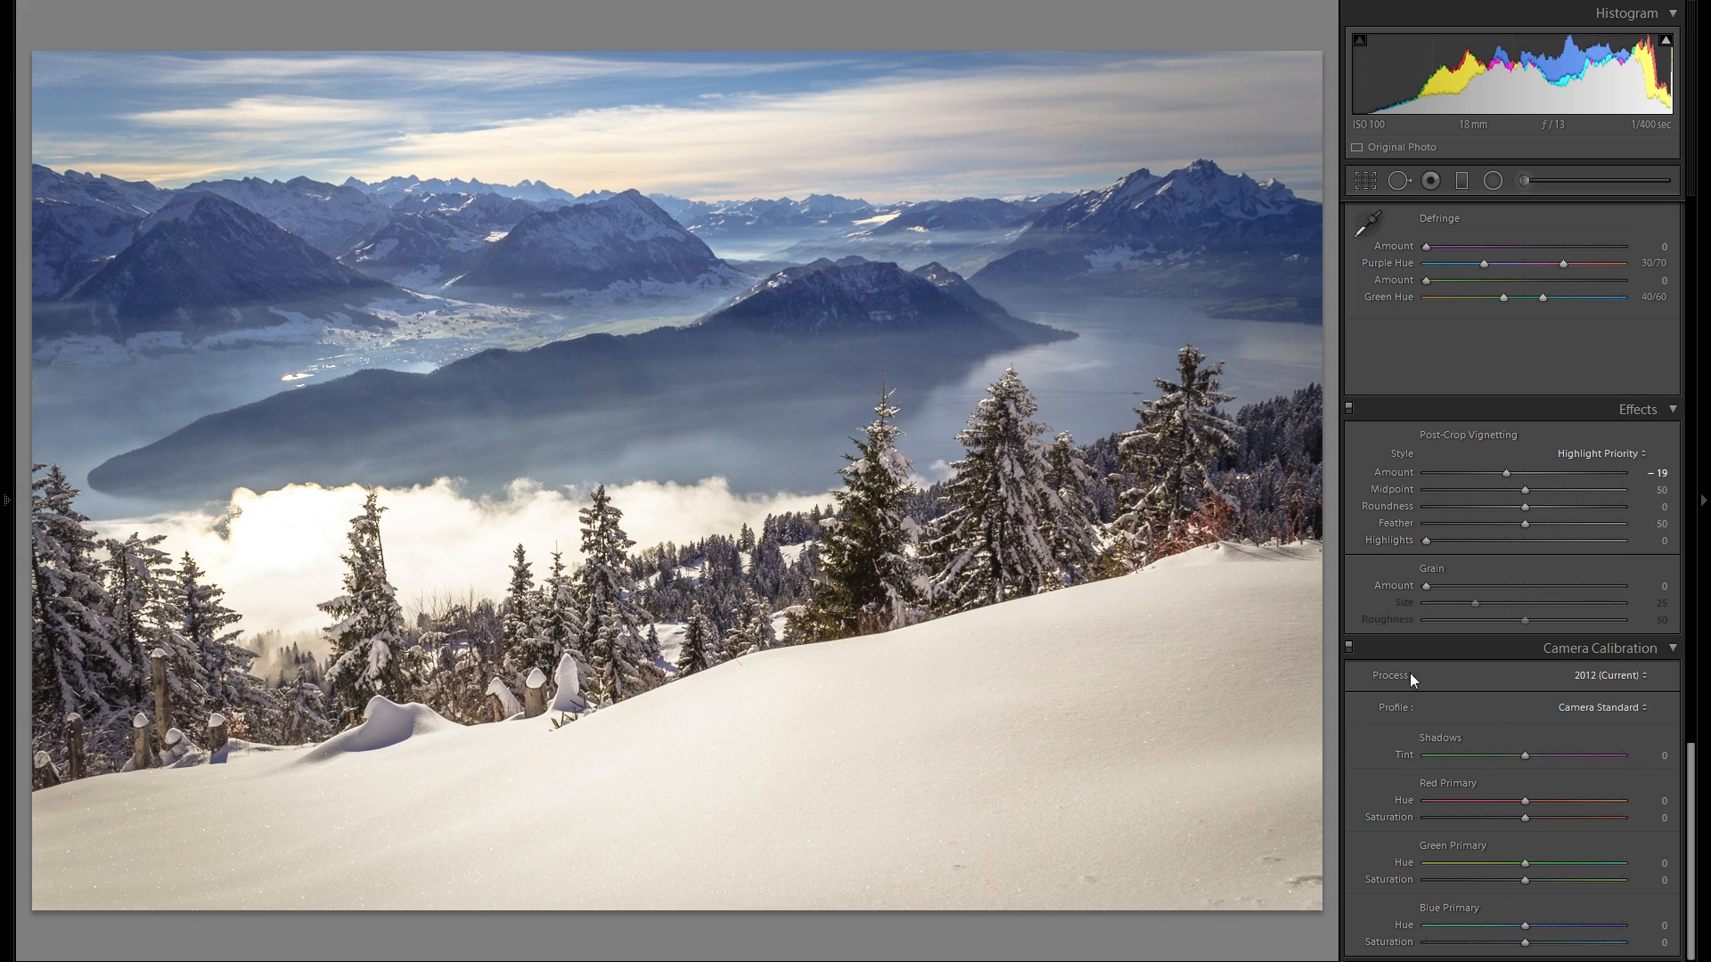
{"action": "left_click", "coordinate": [1348, 646]}
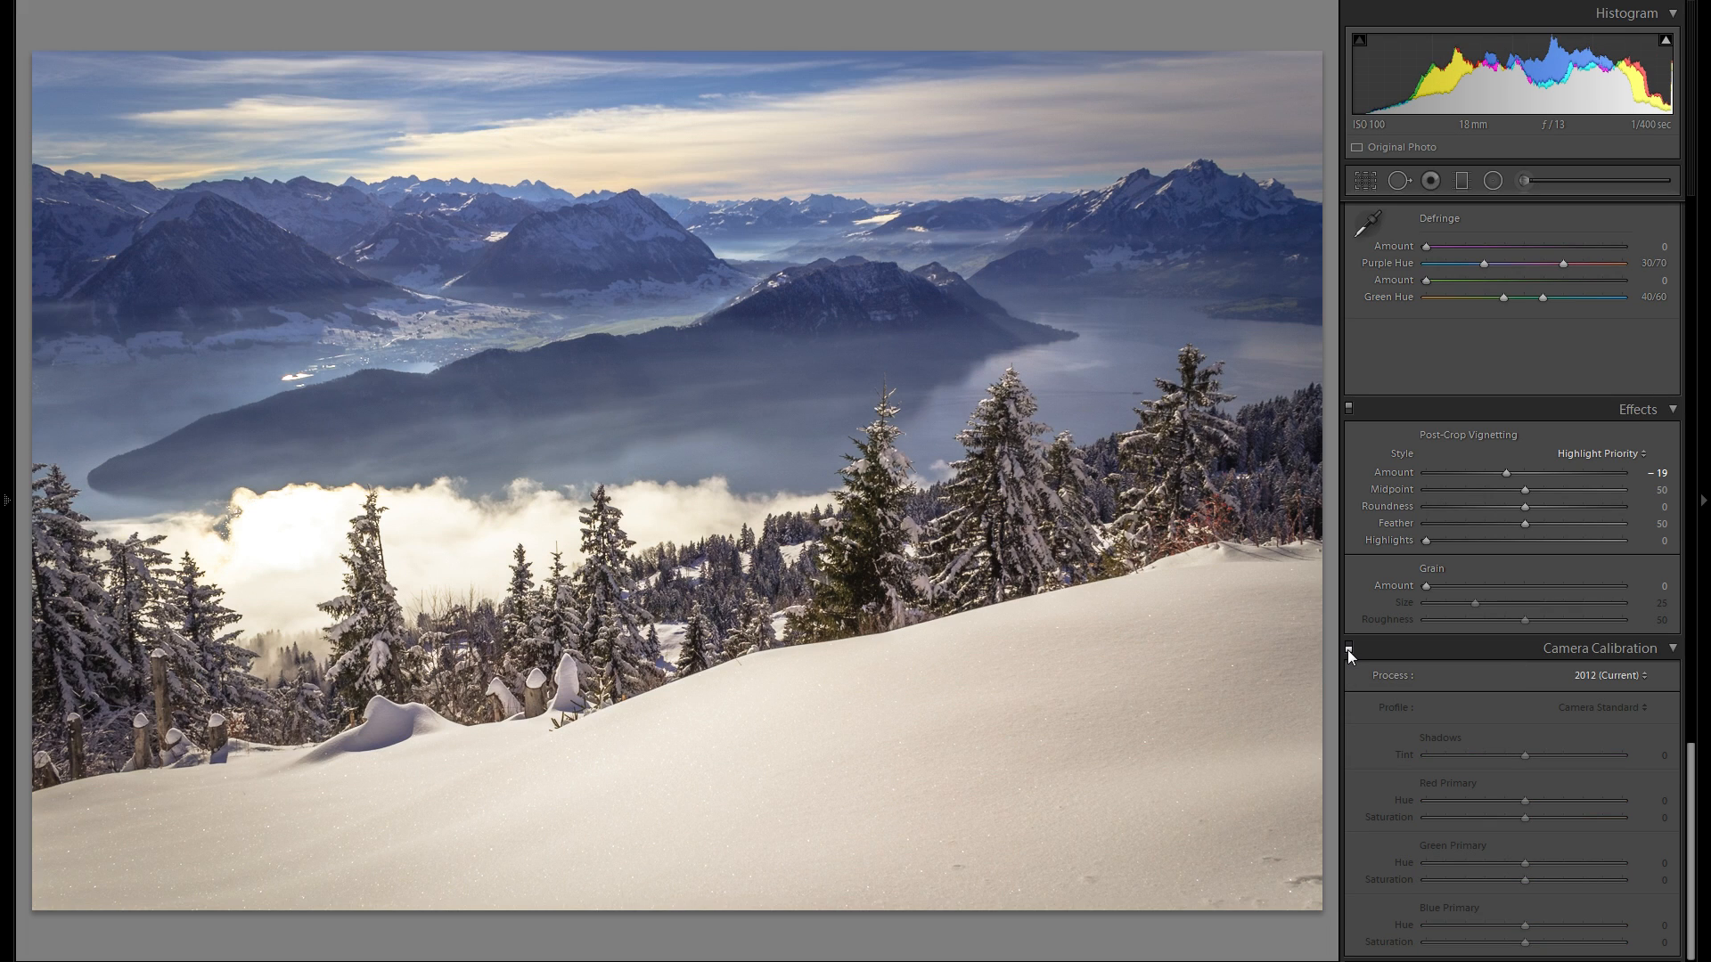
{"action": "left_click", "coordinate": [1348, 648]}
Add a graduated filter over the foreground snow, widen its transition up the slope, and set its exposure to -0.56.
{"action": "scroll", "coordinate": [1456, 730], "scroll_direction": "up", "scroll_amount": 10}
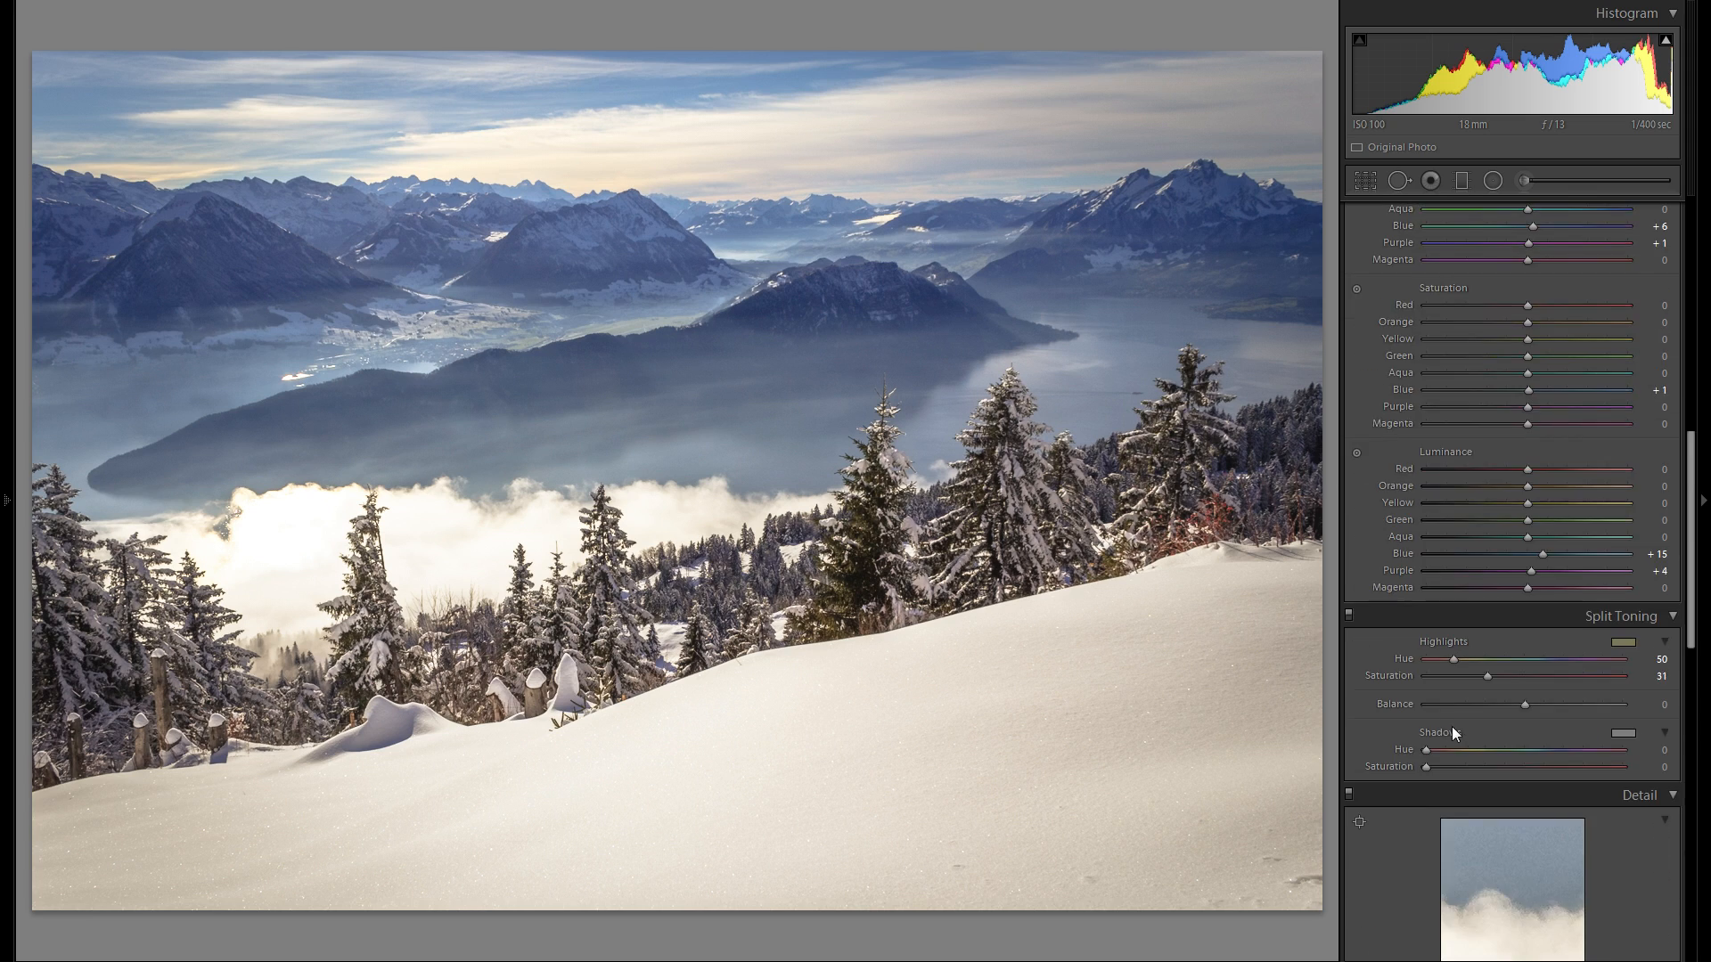
{"action": "scroll", "coordinate": [1453, 728], "scroll_direction": "up", "scroll_amount": 8}
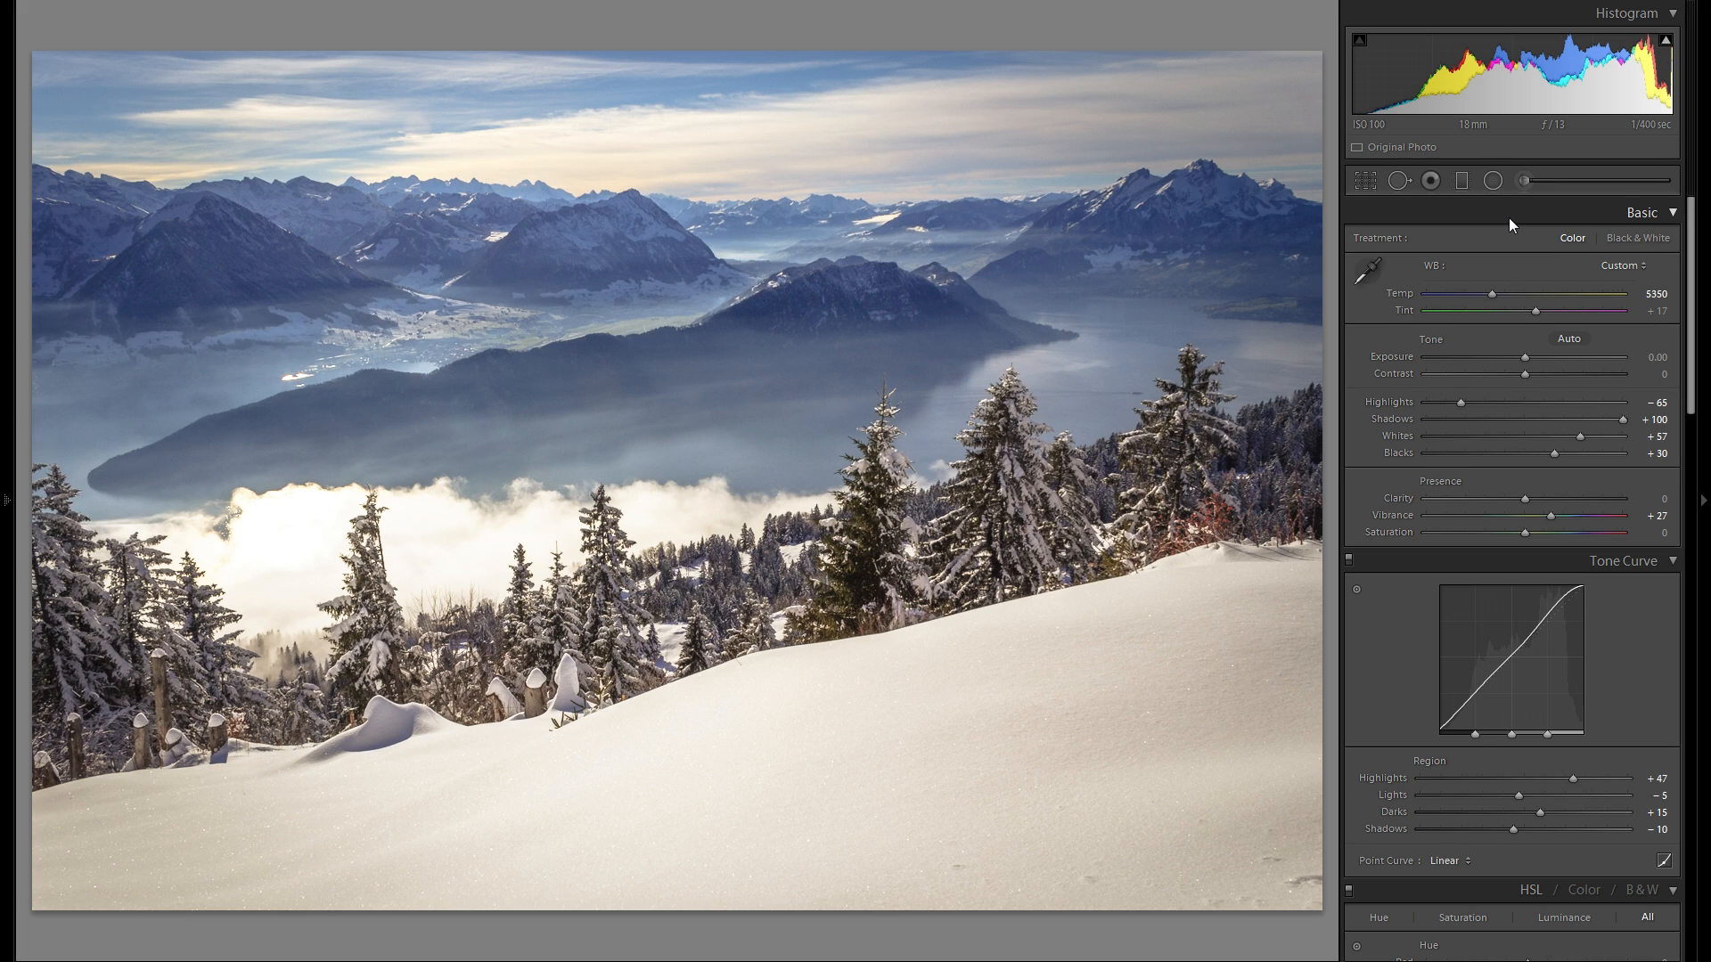
{"action": "left_click", "coordinate": [1461, 184]}
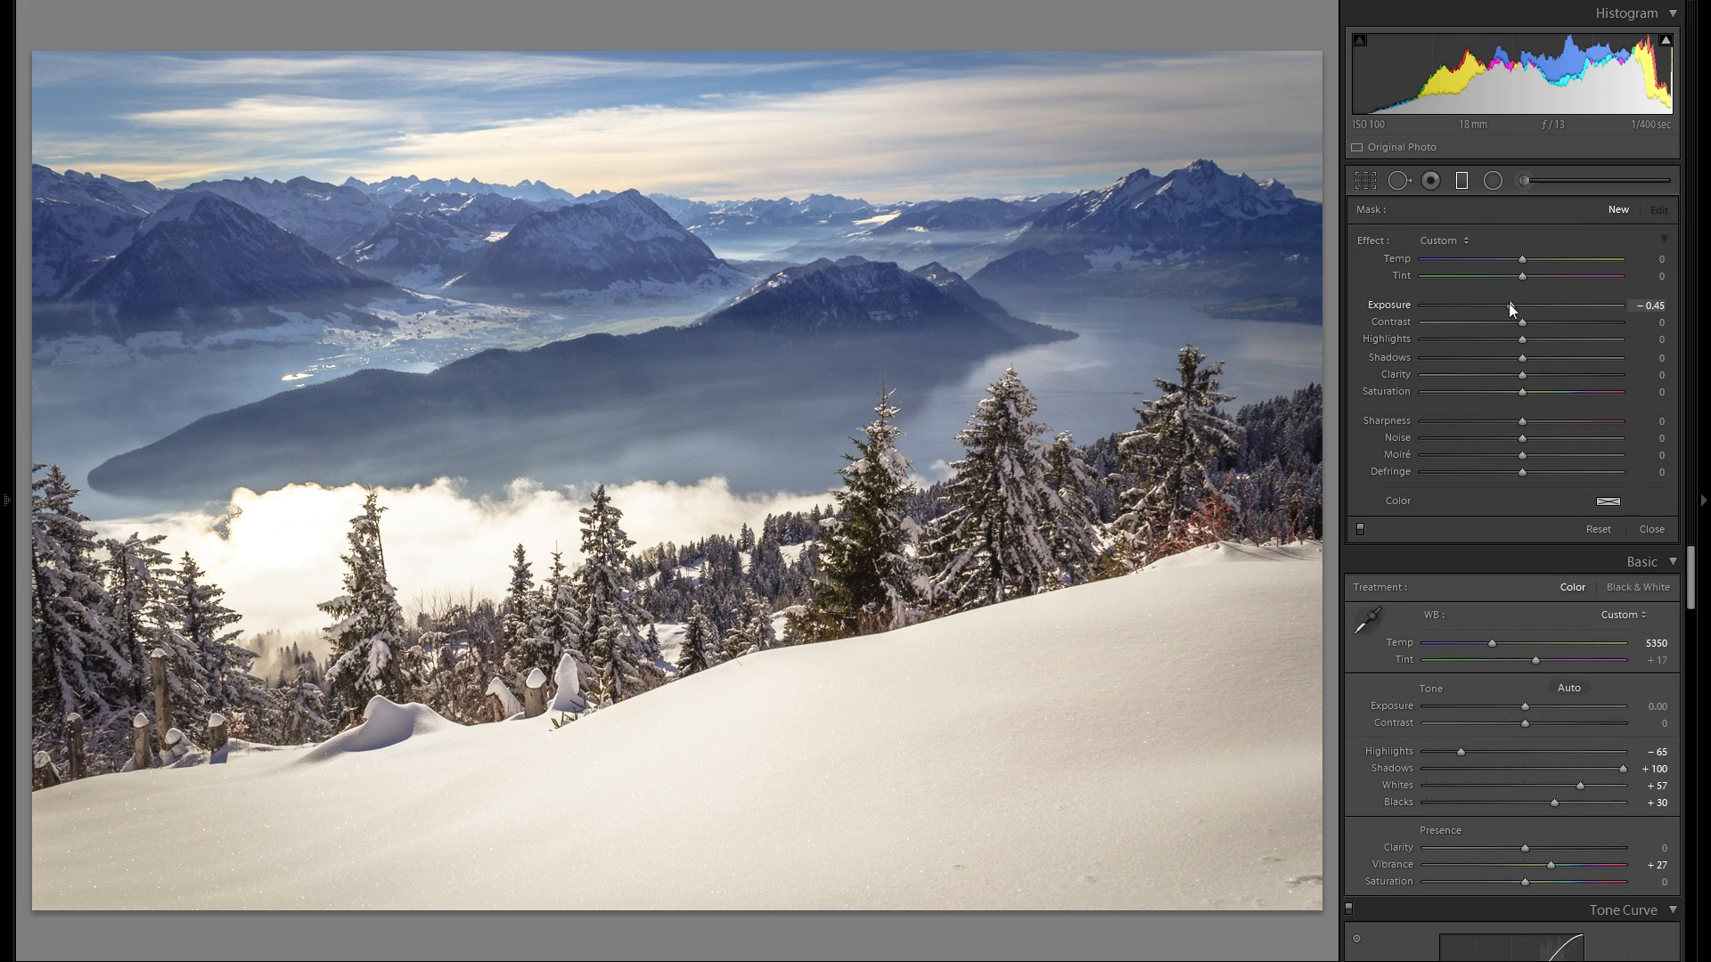
{"action": "left_click_drag", "start_coordinate": [1506, 307], "coordinate": [1504, 306]}
{"action": "mouse_move", "coordinate": [630, 870]}
{"action": "left_mouse_down"}
{"action": "mouse_move", "coordinate": [638, 829]}
{"action": "mouse_move", "coordinate": [638, 883]}
{"action": "left_mouse_up"}
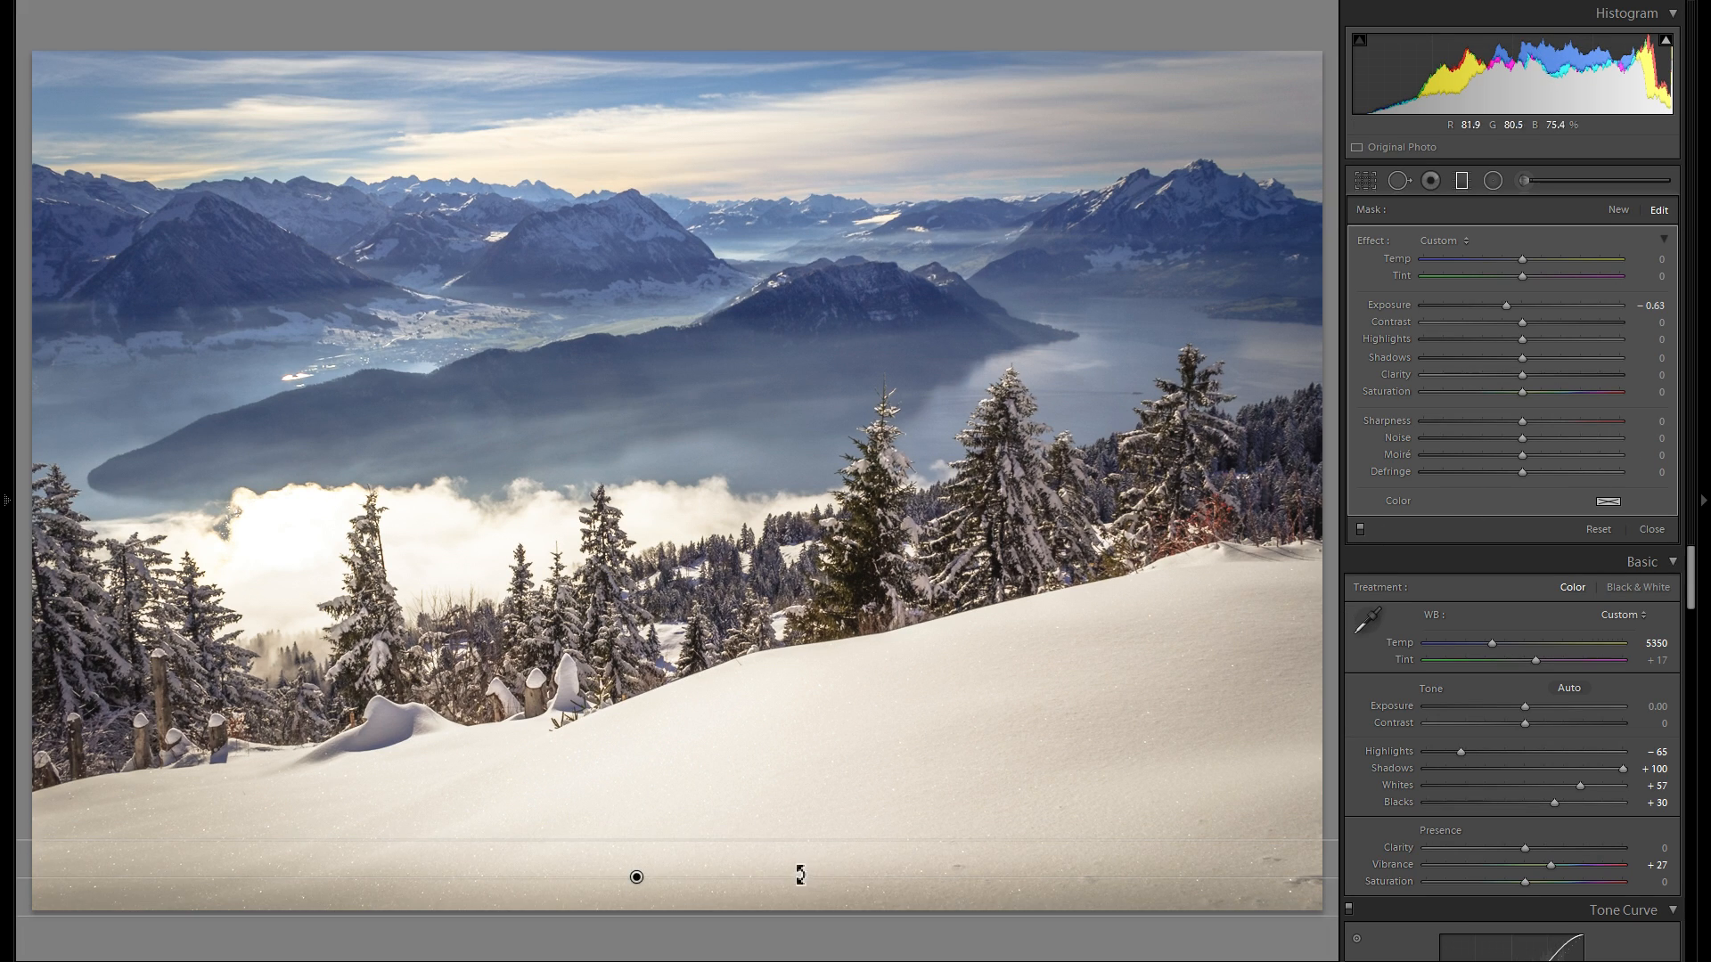
{"action": "left_click_drag", "start_coordinate": [806, 846], "coordinate": [826, 774]}
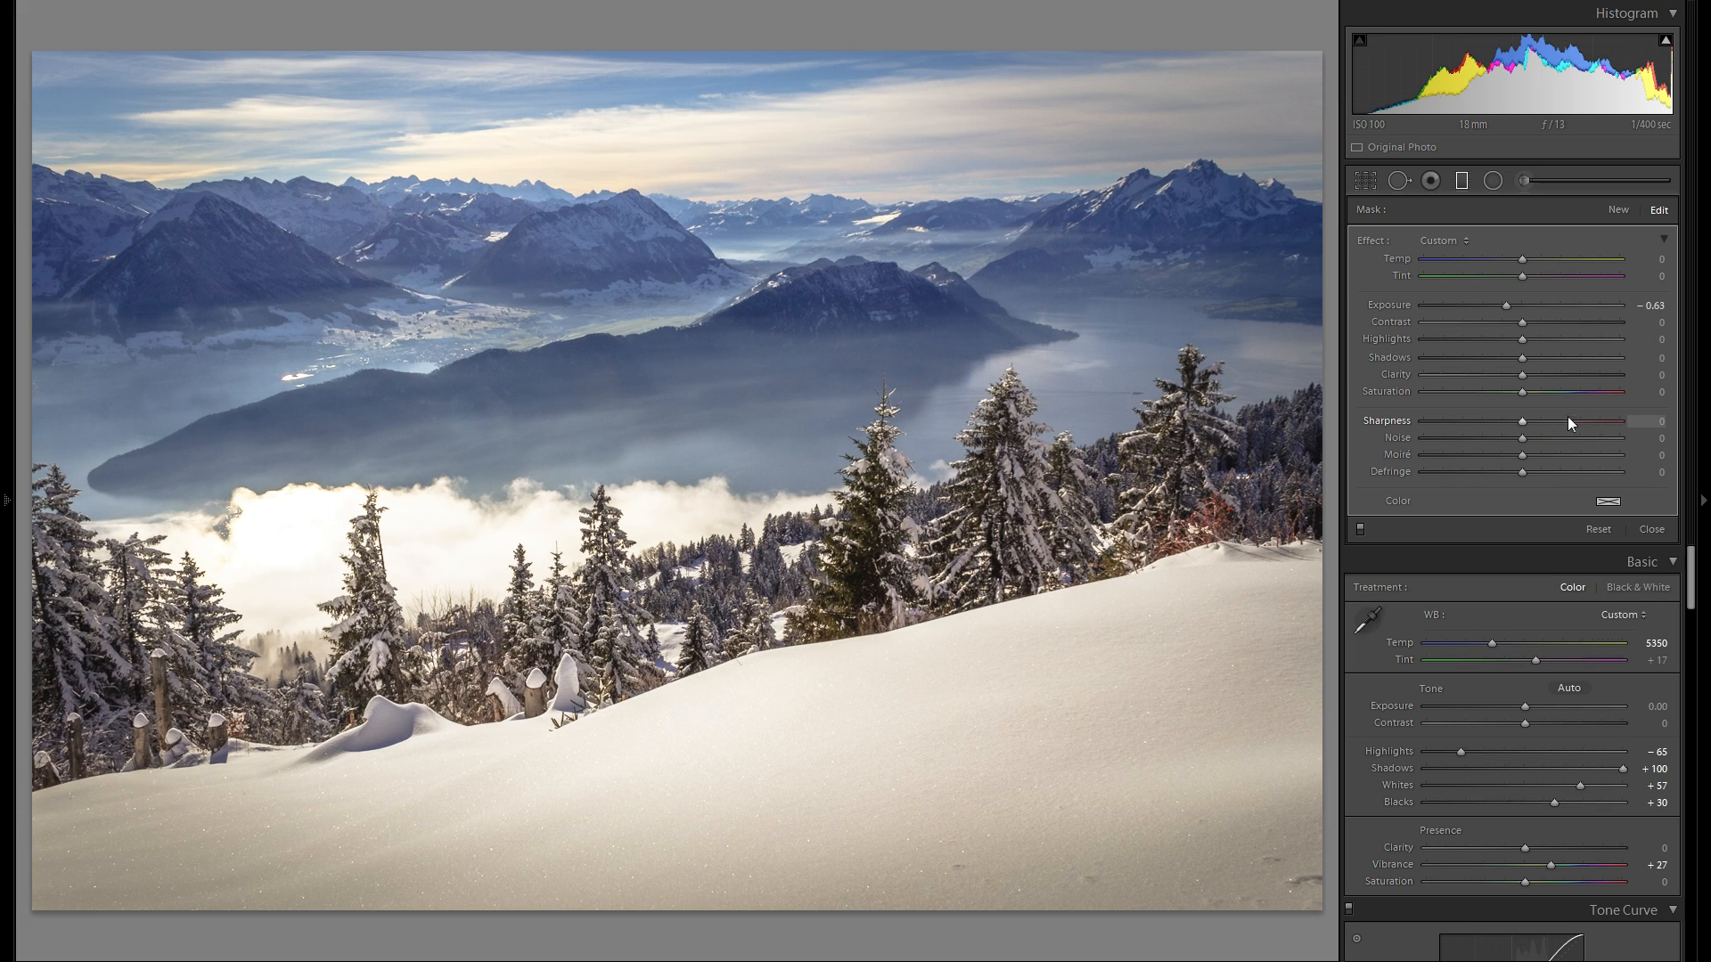
{"action": "double_click", "coordinate": [1390, 304]}
{"action": "left_click_drag", "start_coordinate": [1526, 307], "coordinate": [1517, 304]}
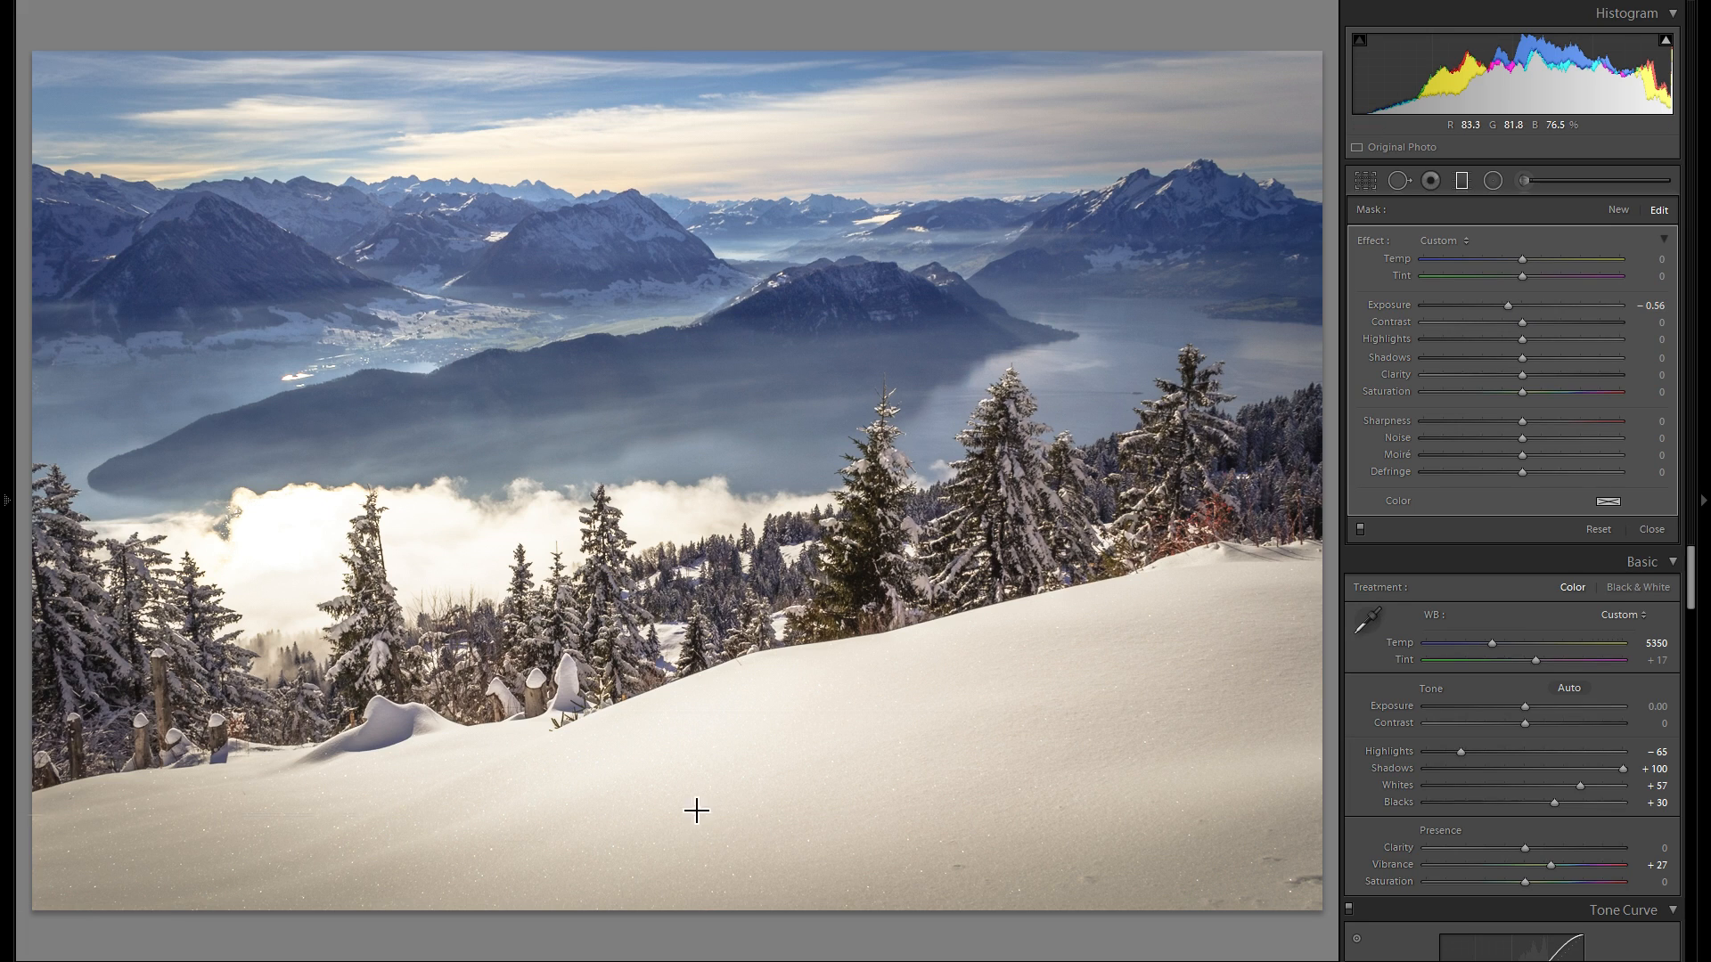
Darken the upper sky with a second graduated filter at exposure -0.71, and compare the photo with and without the graduated filters.
{"action": "mouse_move", "coordinate": [726, 65]}
{"action": "left_mouse_down"}
{"action": "mouse_move", "coordinate": [719, 129]}
{"action": "mouse_move", "coordinate": [724, 93]}
{"action": "left_mouse_up"}
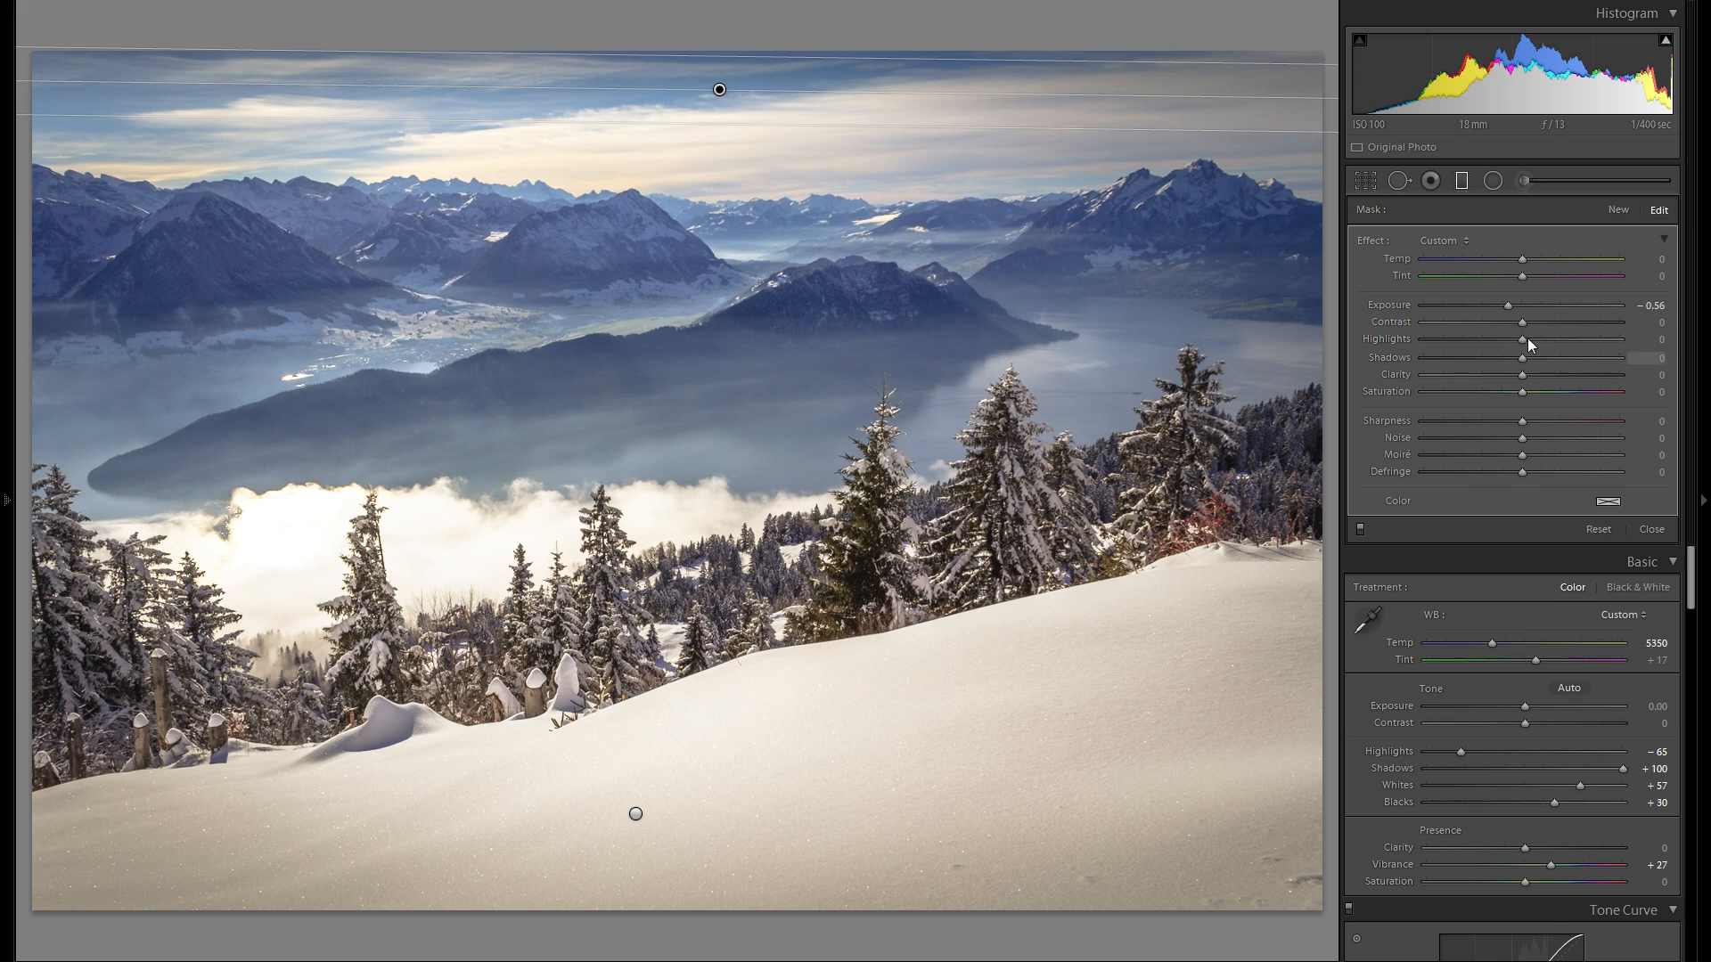
{"action": "left_click_drag", "start_coordinate": [1506, 306], "coordinate": [1509, 308]}
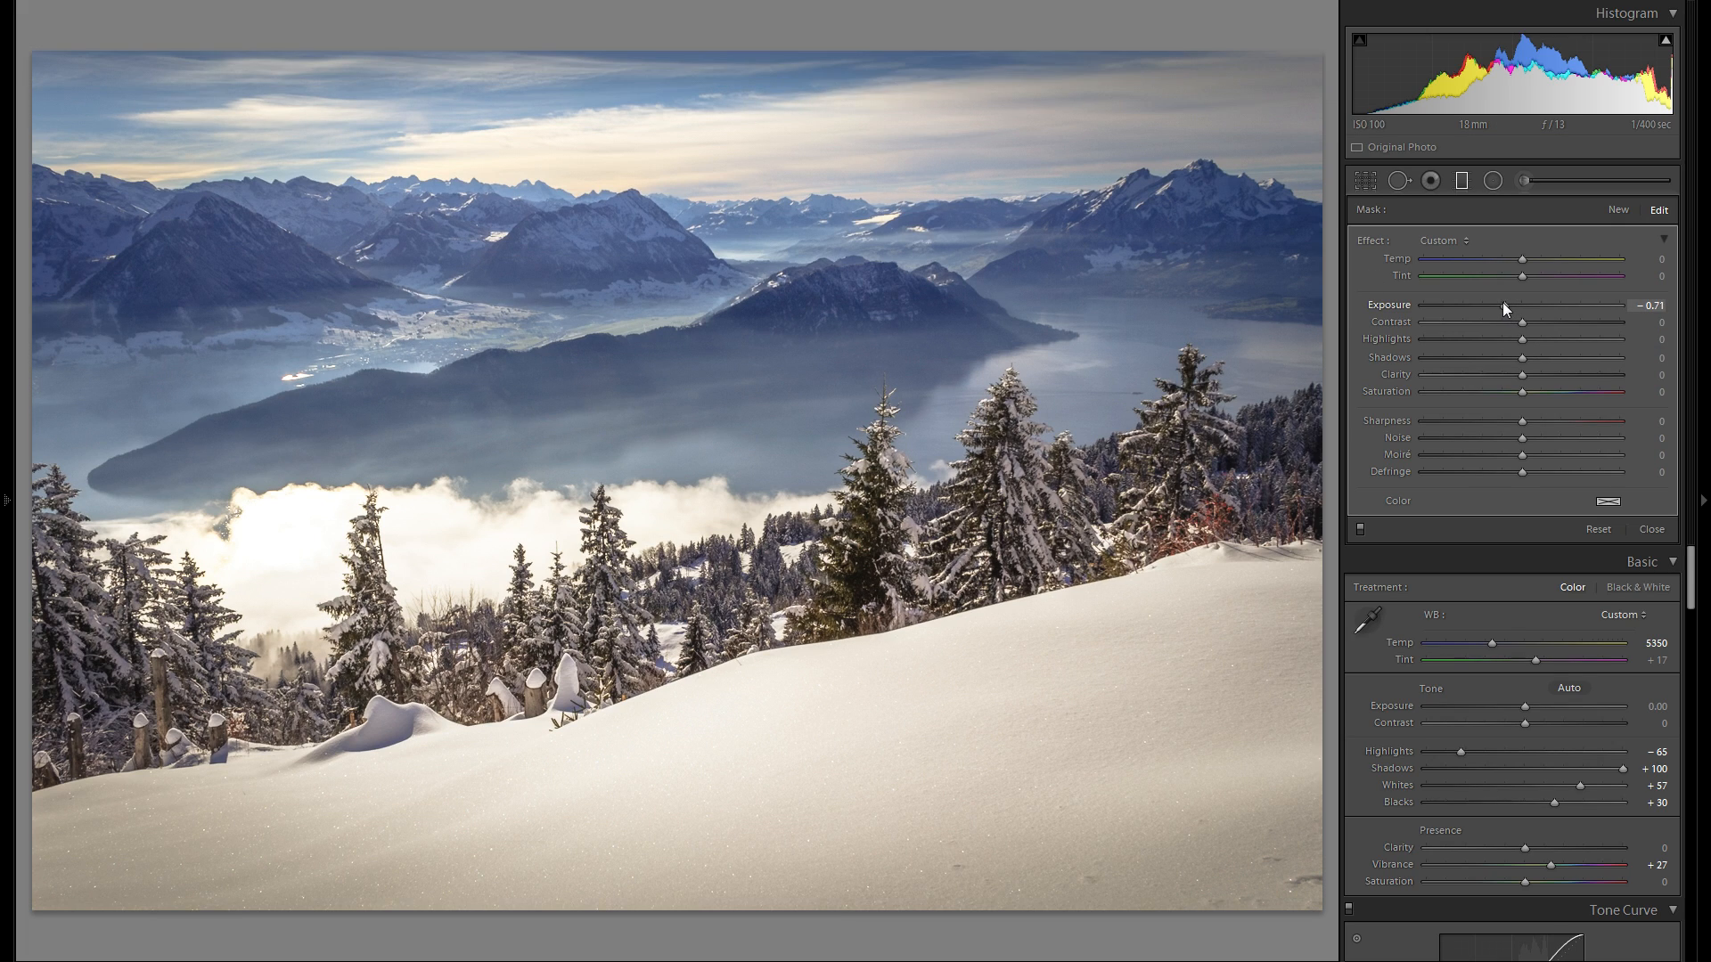
{"action": "left_click_drag", "start_coordinate": [732, 138], "coordinate": [729, 85]}
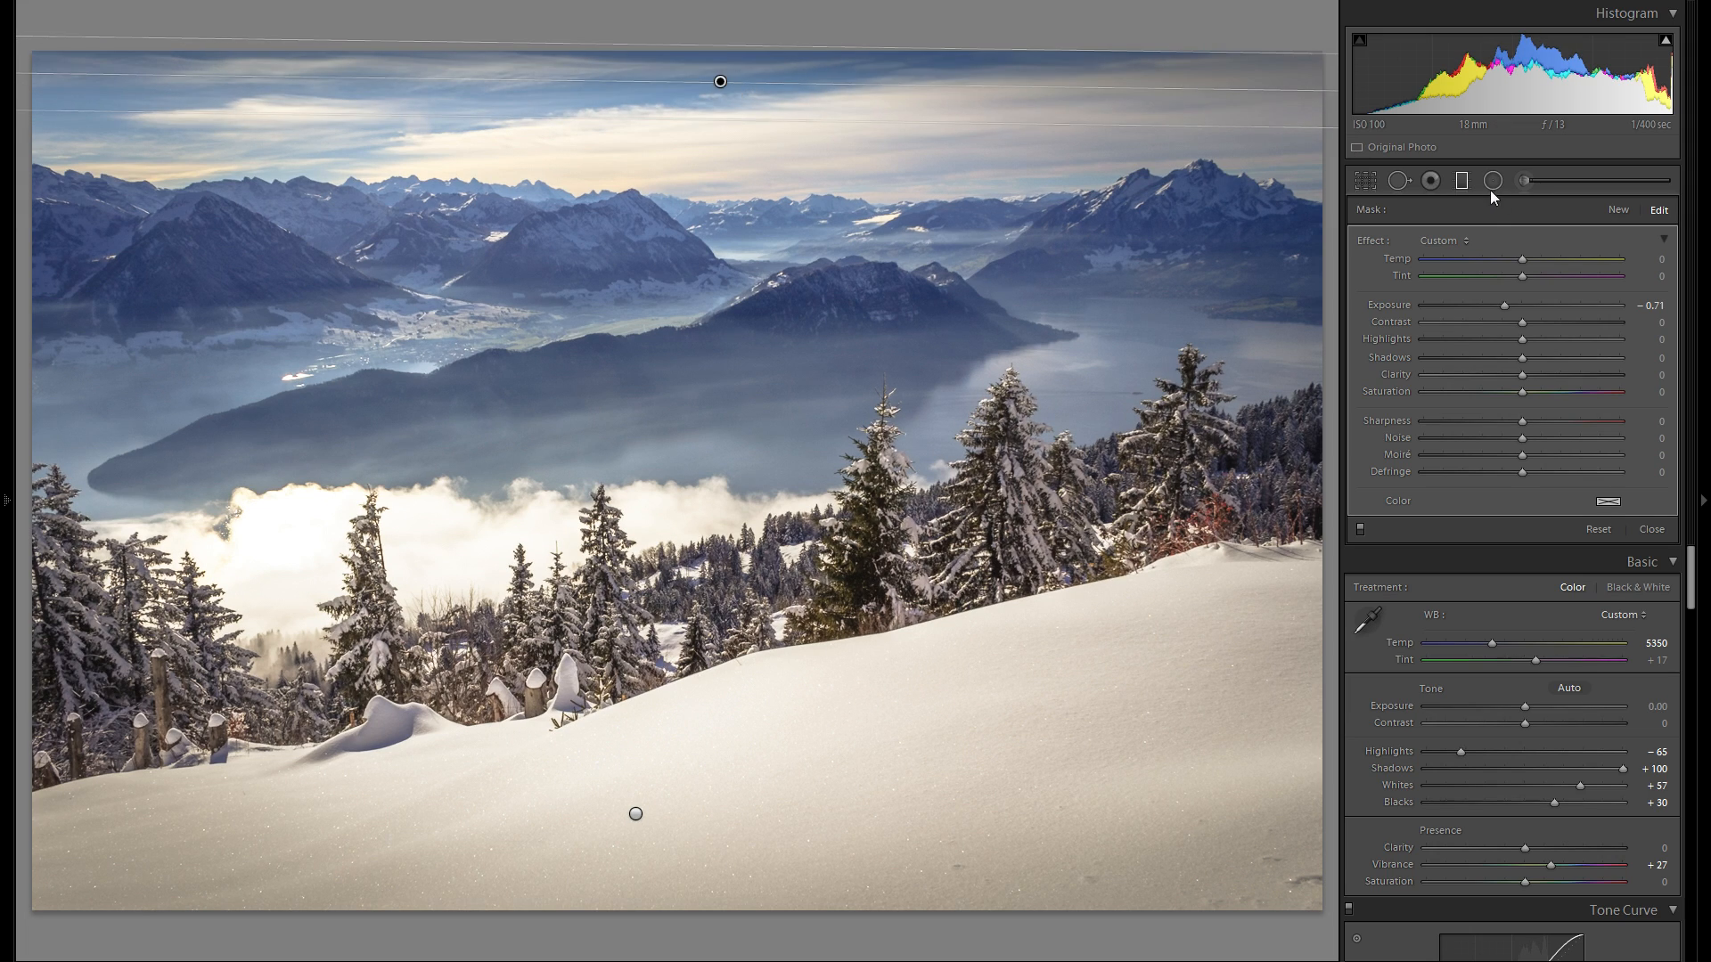
{"action": "left_click", "coordinate": [1360, 530]}
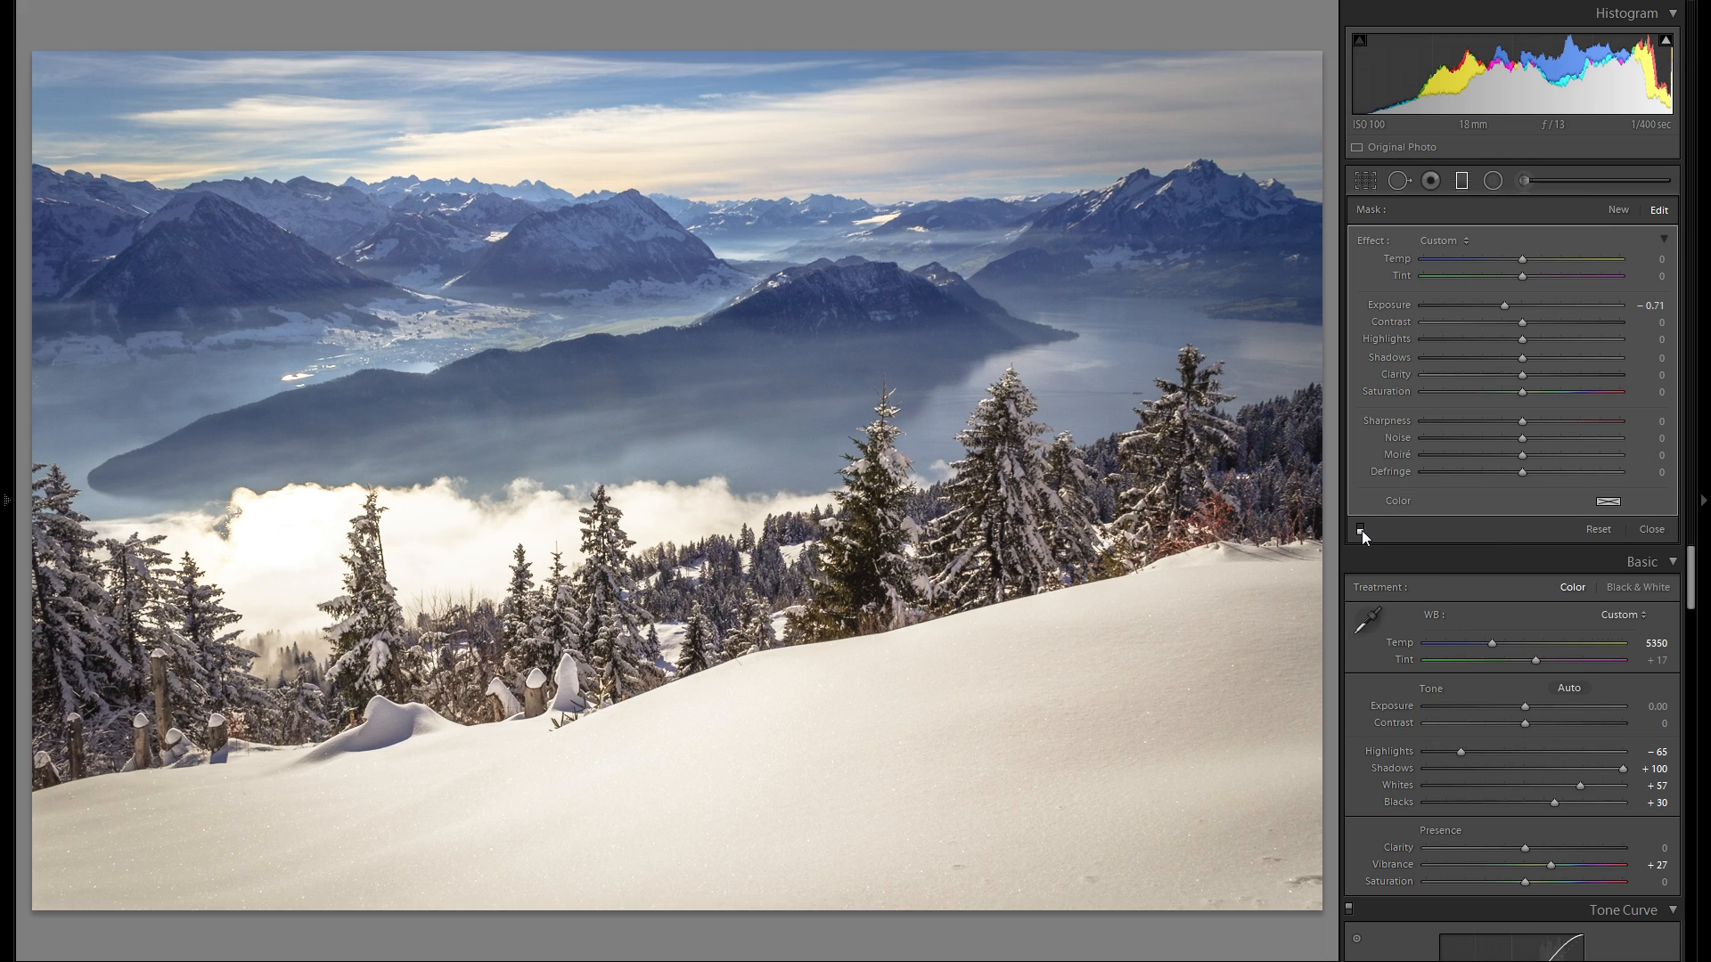
{"action": "left_click", "coordinate": [1360, 531]}
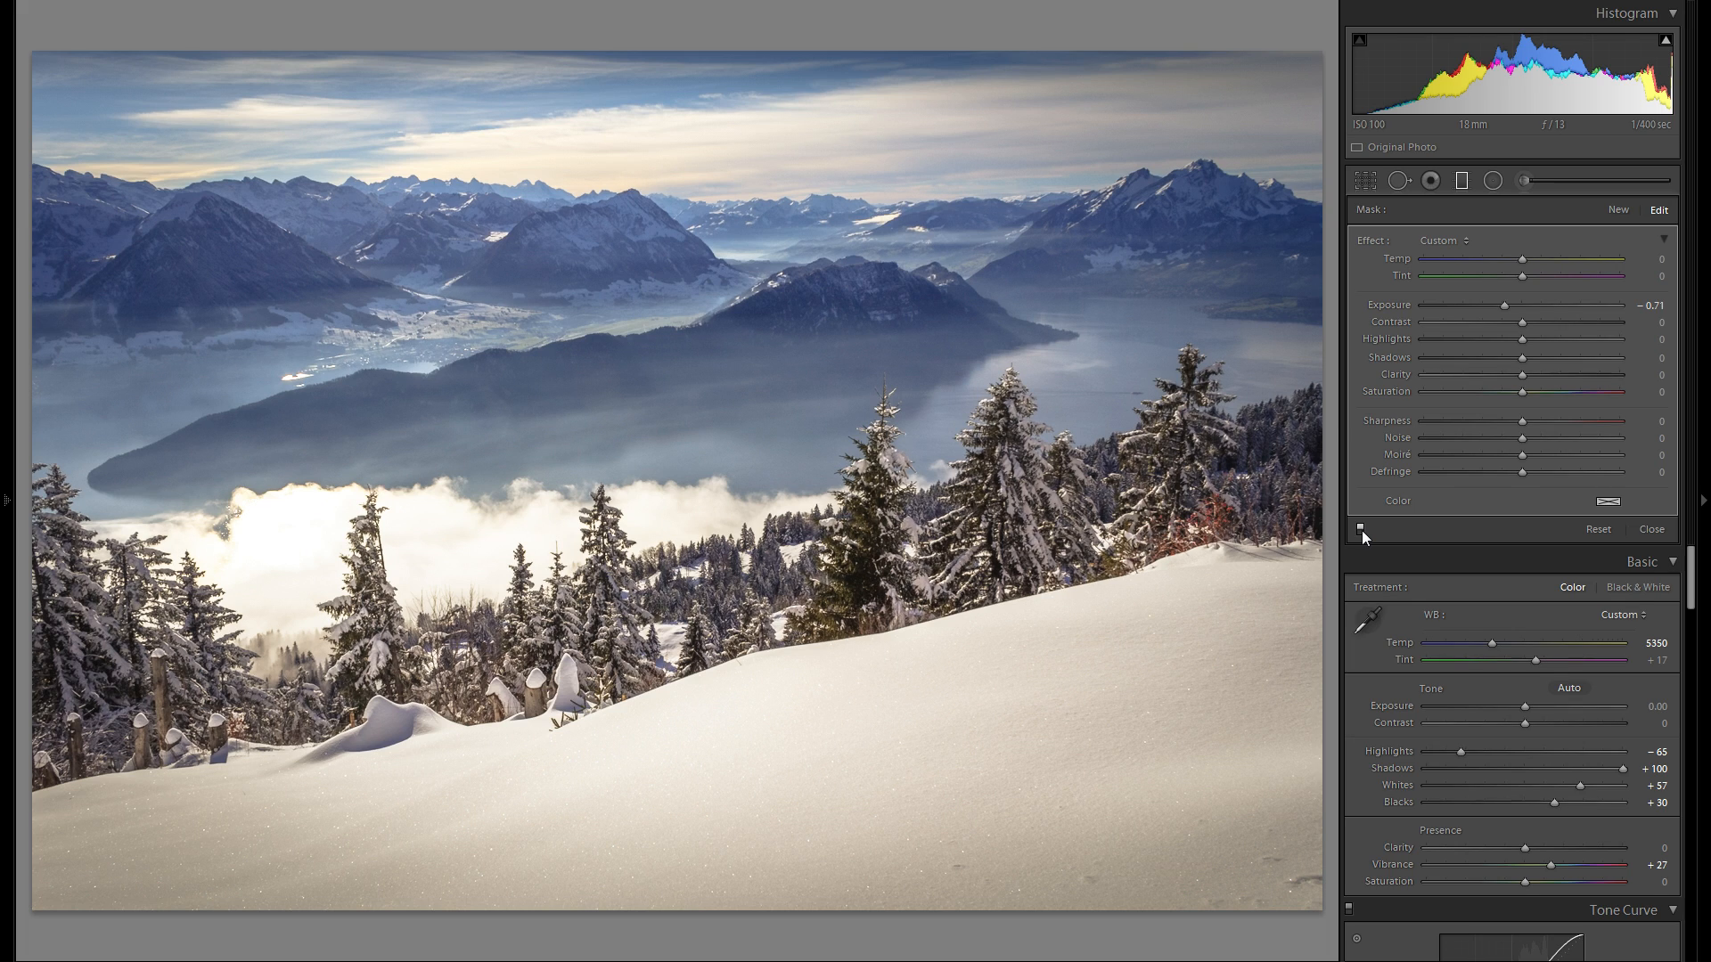
Check the photo once more with the graduated filters switched off and on.
{"action": "left_click", "coordinate": [1360, 529]}
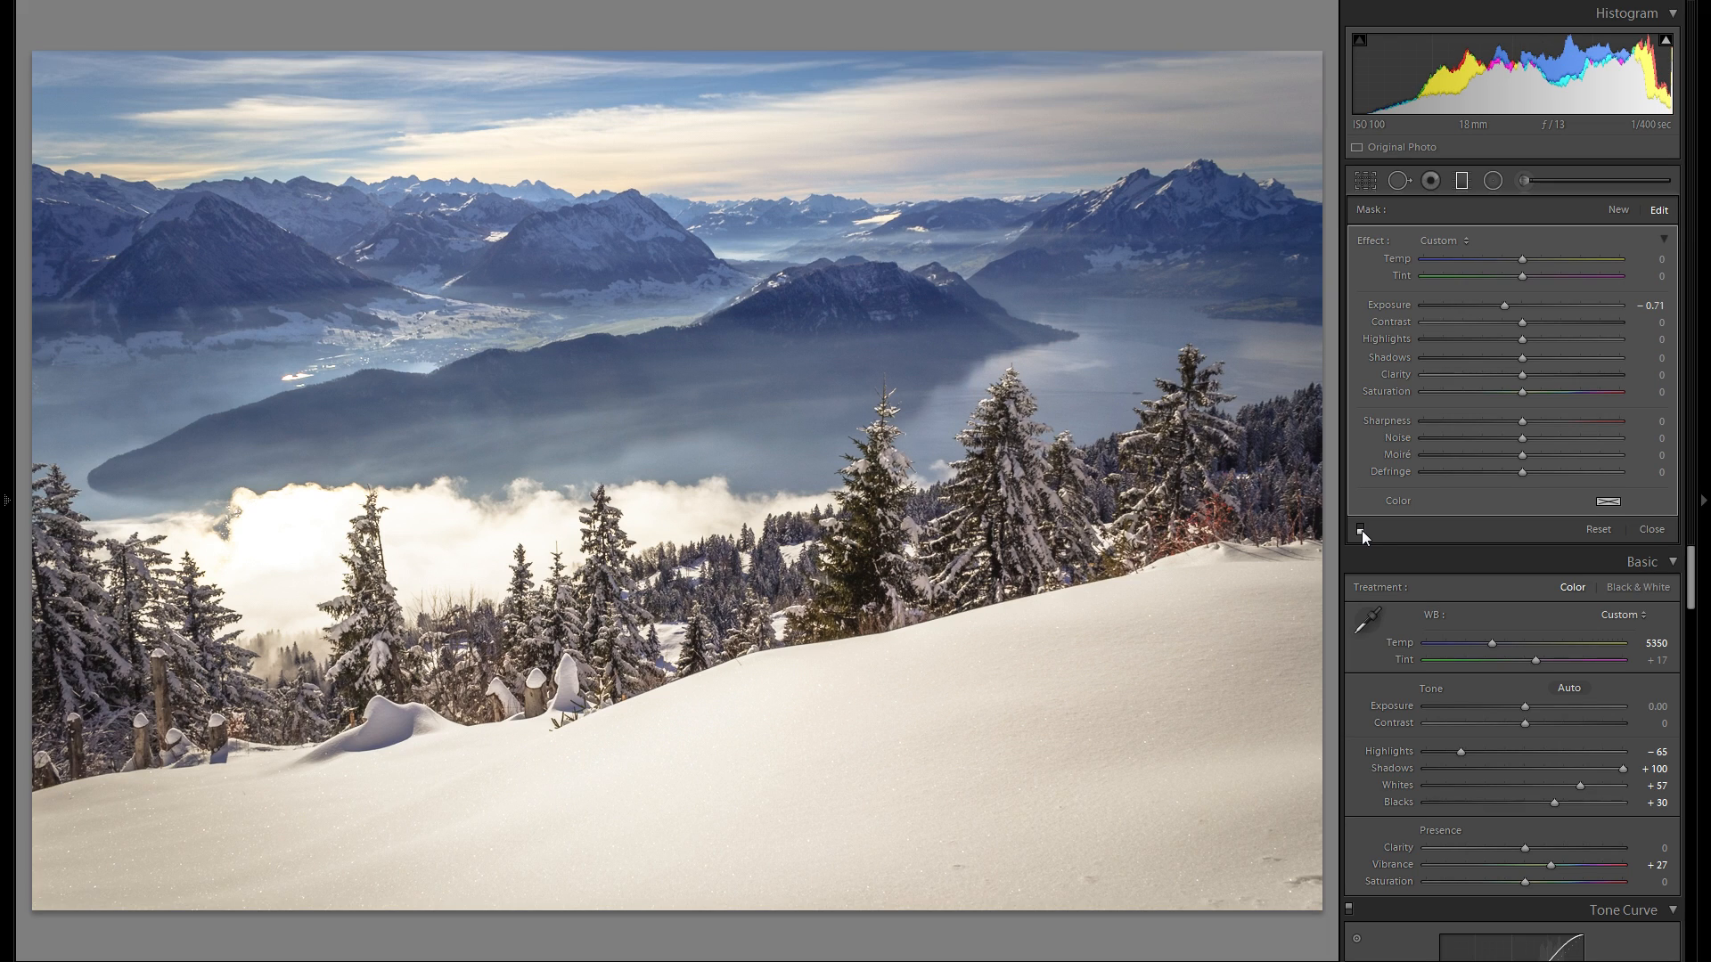
{"action": "left_click", "coordinate": [1359, 531]}
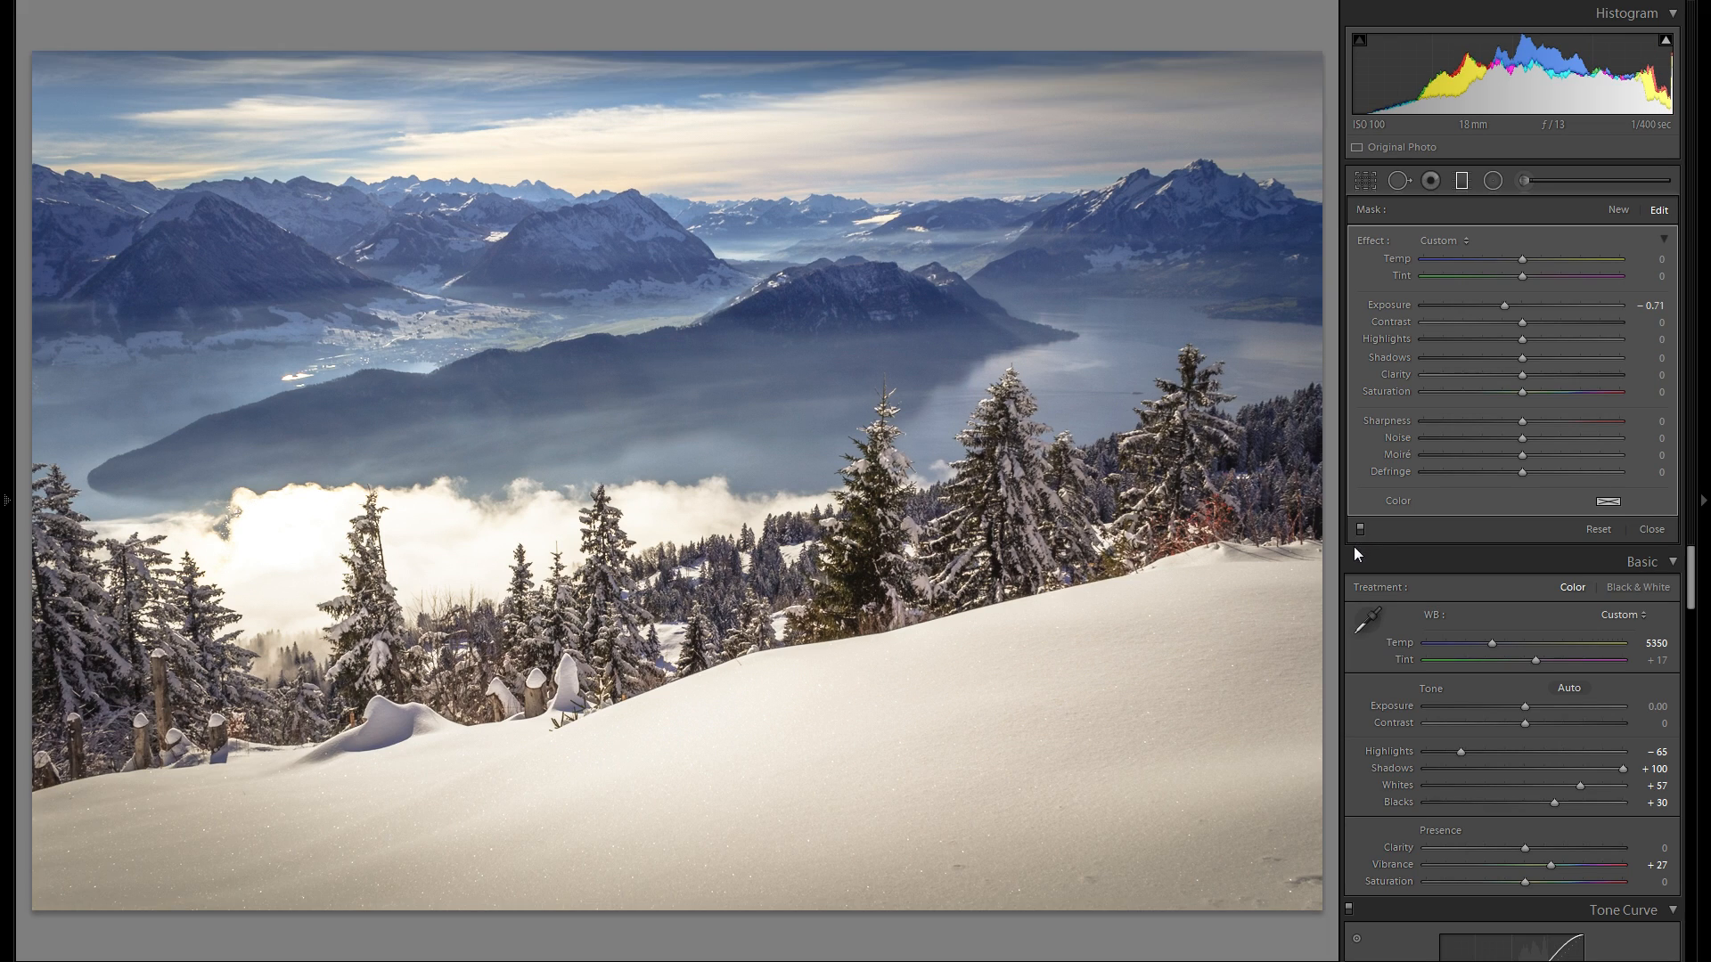
Draw an elliptical radial filter across the trees and snow slope with exposure -0.52 and contrast 19.
{"action": "left_click", "coordinate": [1493, 181]}
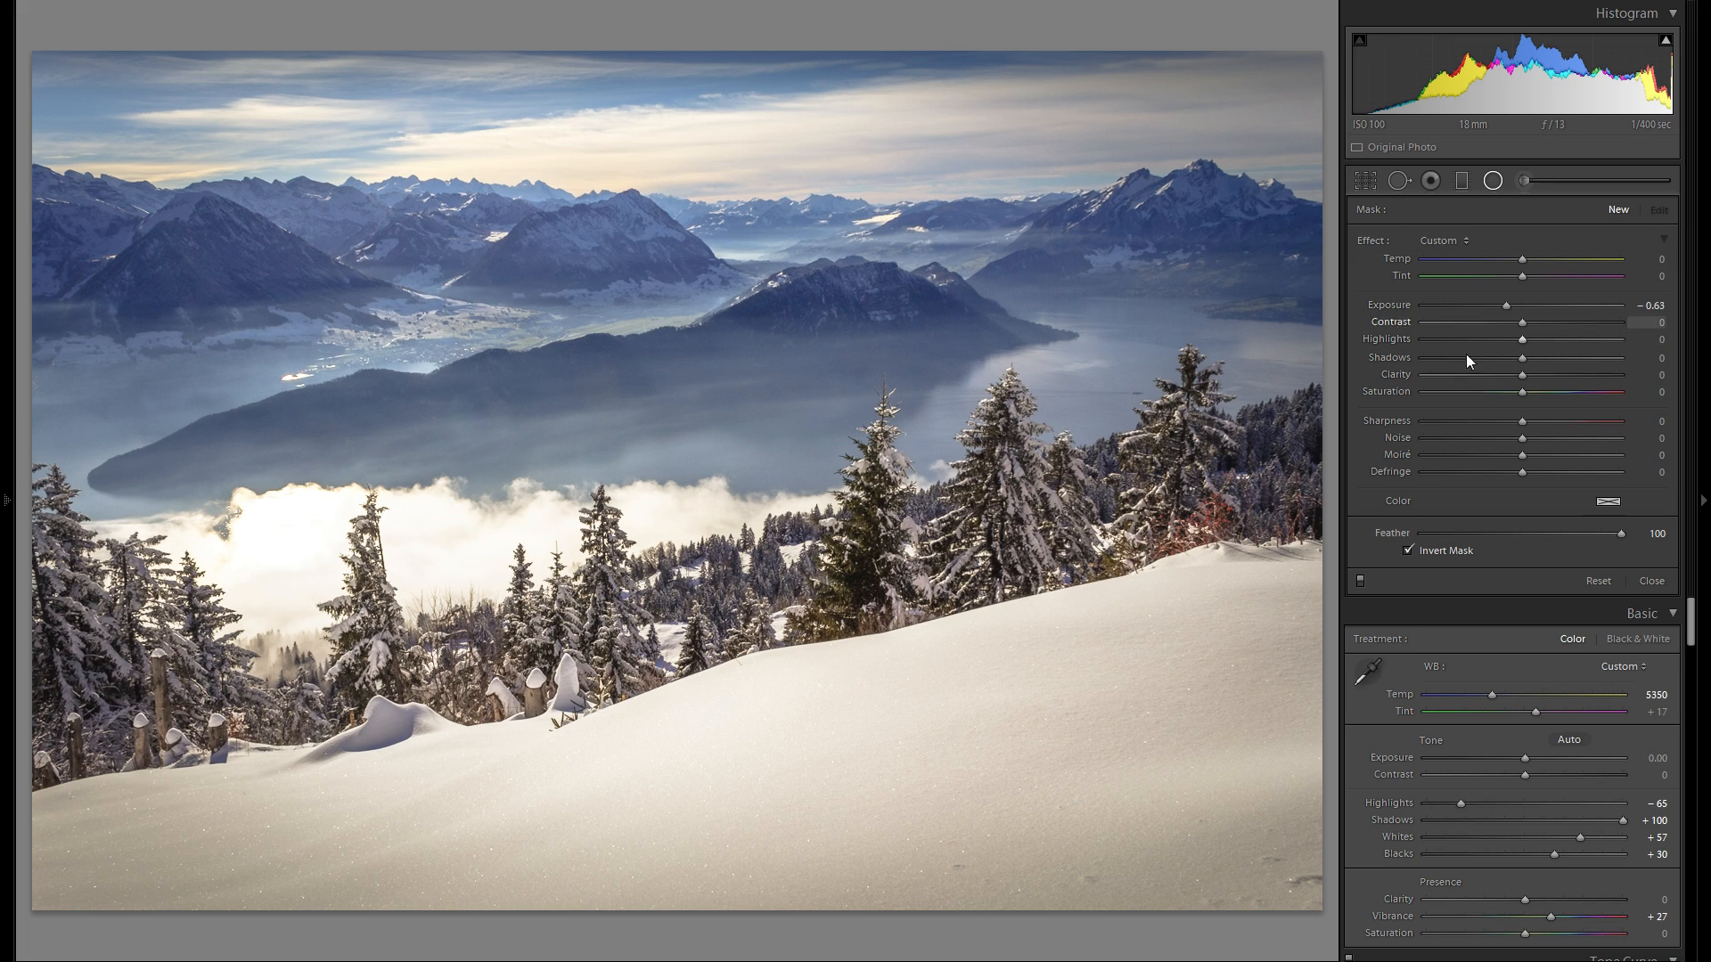
{"action": "double_click", "coordinate": [1394, 306]}
{"action": "left_click", "coordinate": [1526, 182]}
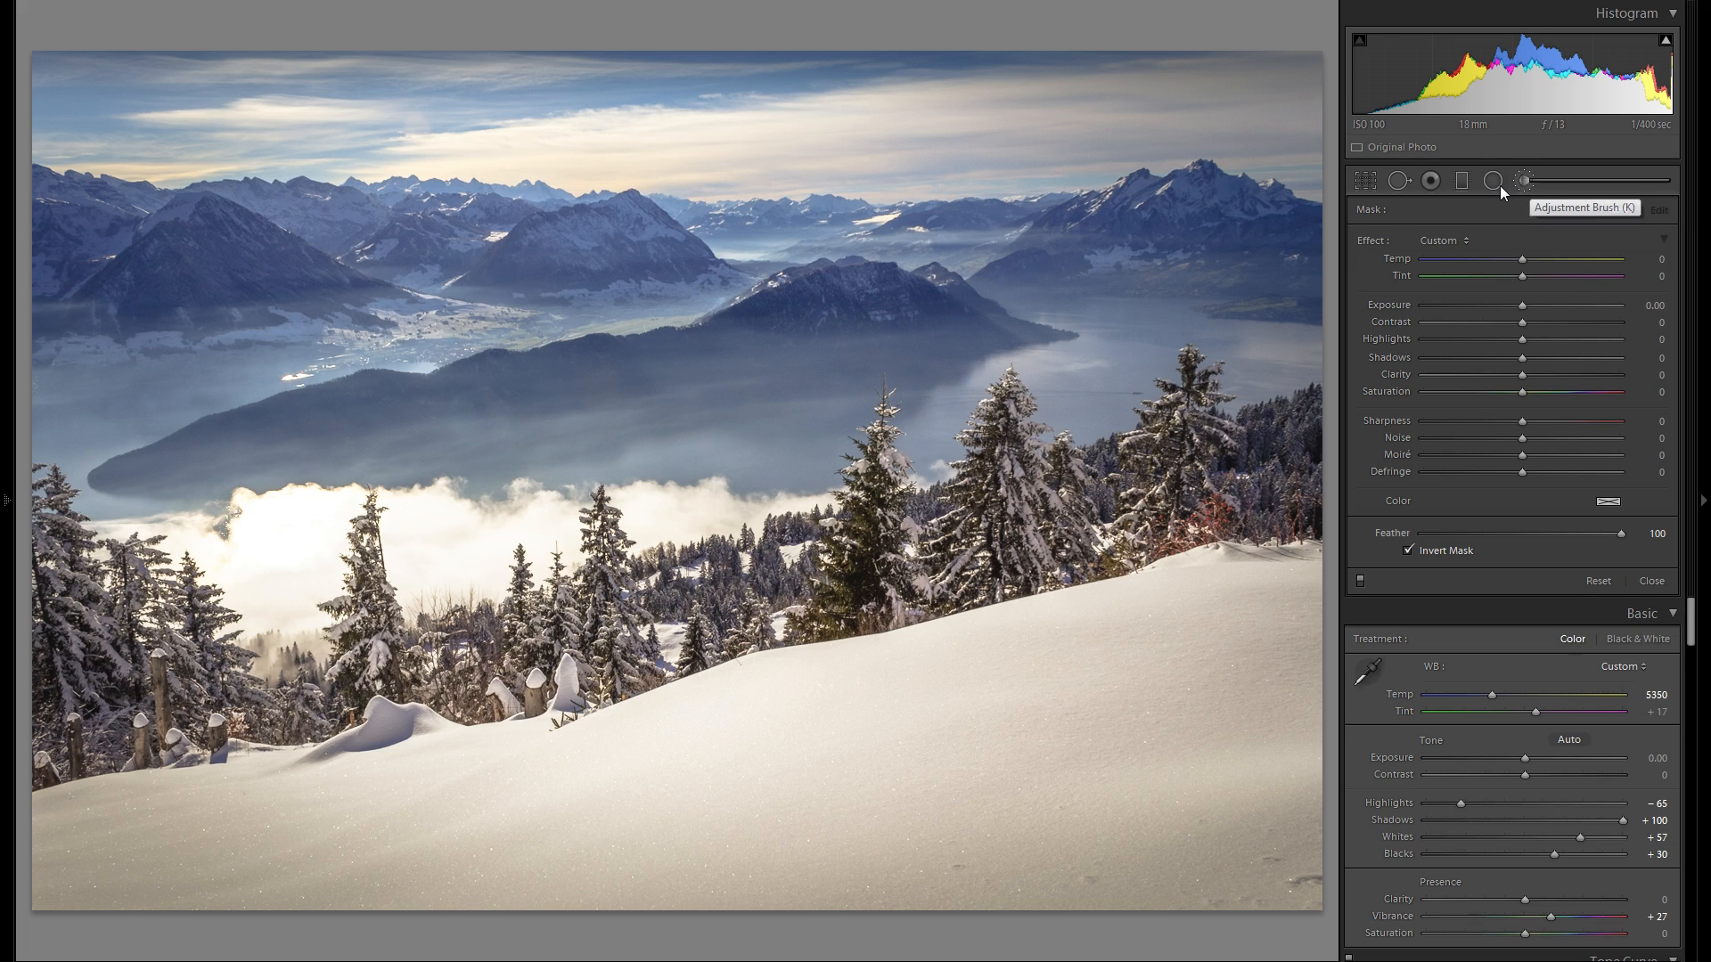
{"action": "left_click", "coordinate": [1499, 184]}
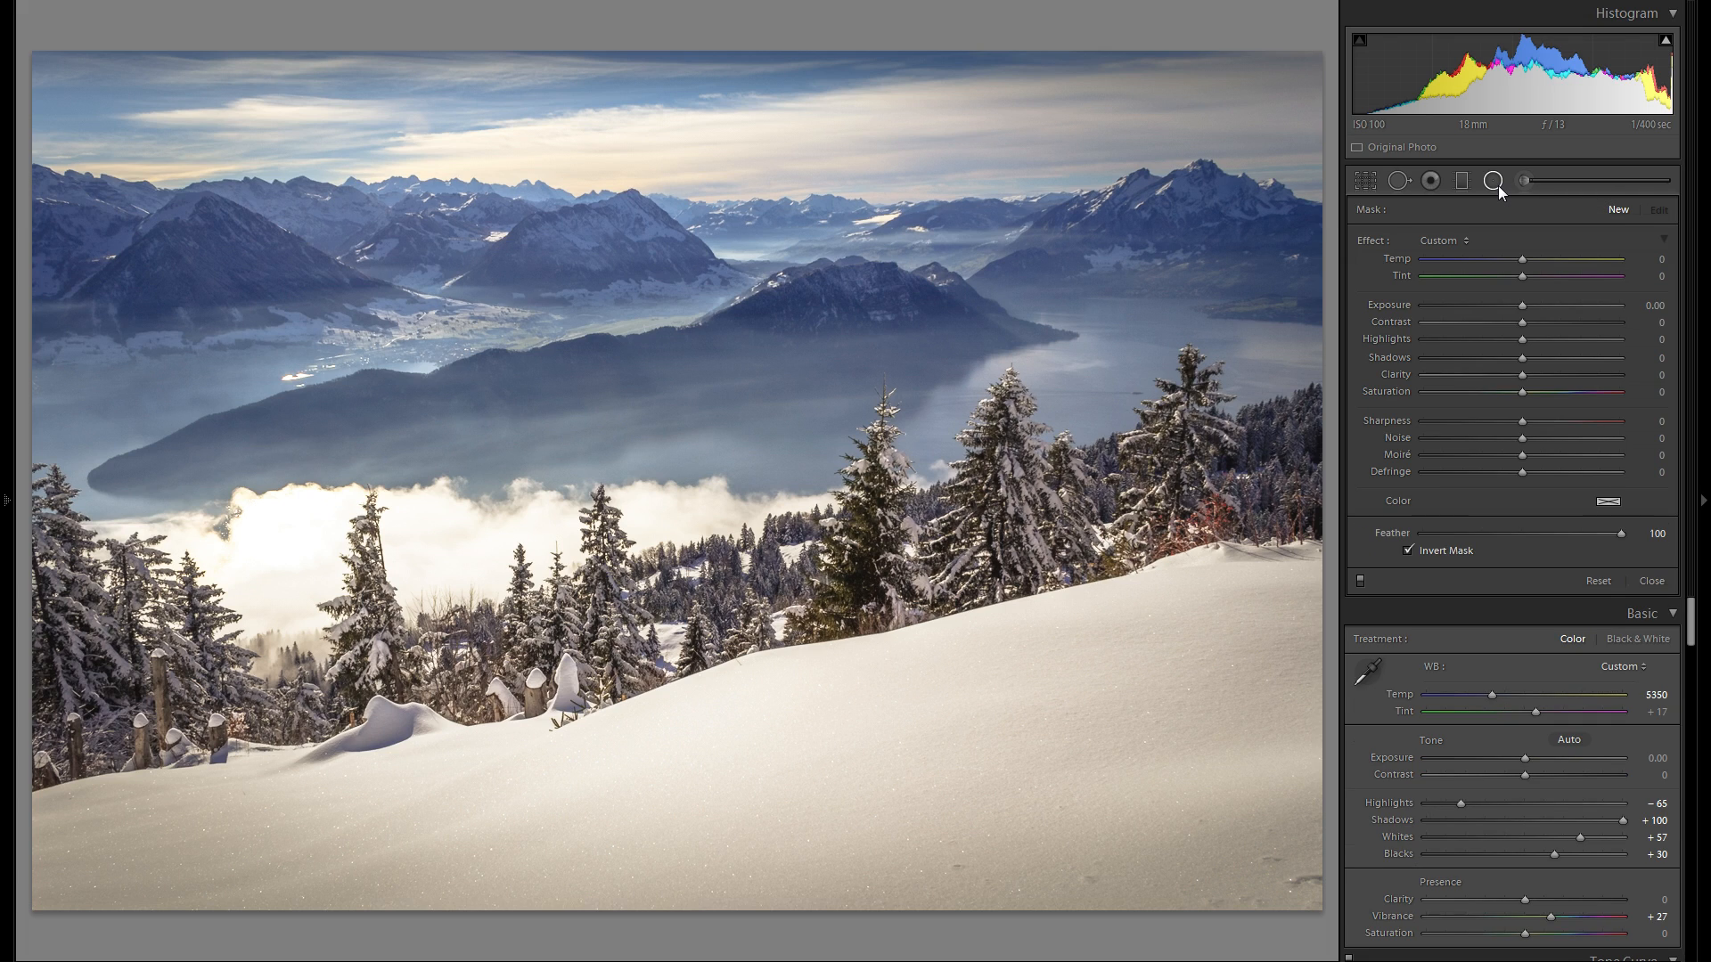
{"action": "left_click", "coordinate": [1512, 305]}
{"action": "left_click_drag", "start_coordinate": [680, 682], "coordinate": [1006, 797]}
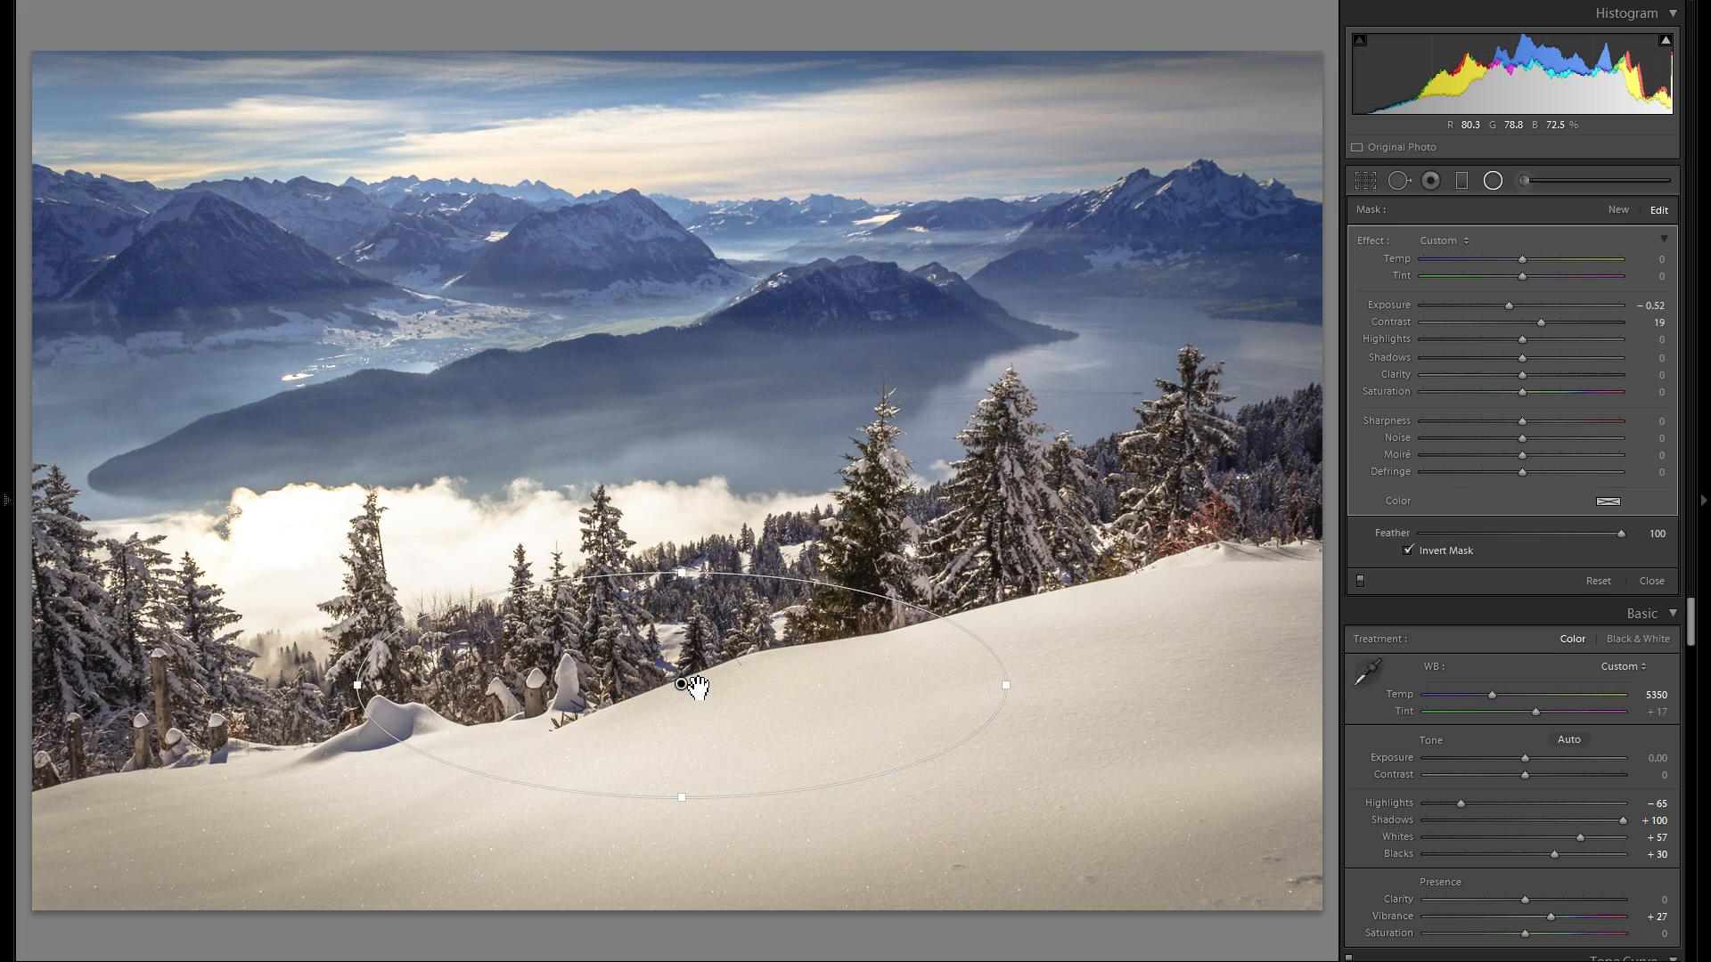
Move the radial filter onto the large mountain at the right, shrink it, and set exposure -0.27, contrast 3 and clarity 28.
{"action": "left_click_drag", "start_coordinate": [726, 699], "coordinate": [1179, 260]}
{"action": "left_click_drag", "start_coordinate": [939, 257], "coordinate": [967, 247]}
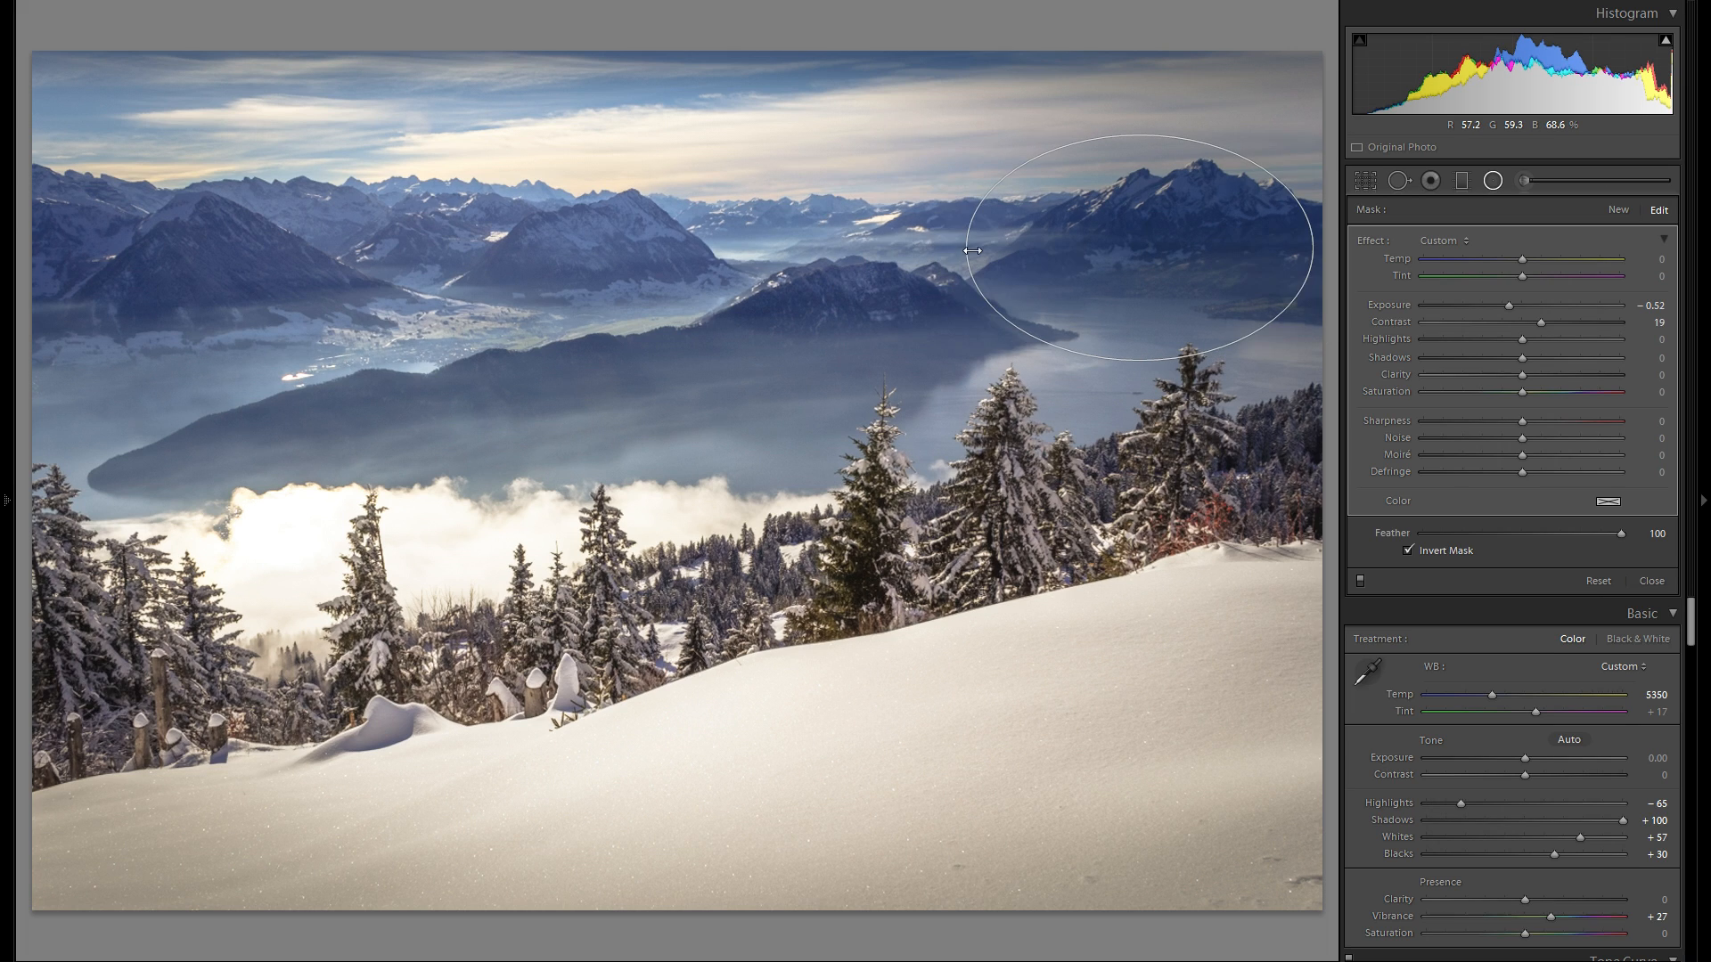
{"action": "left_click_drag", "start_coordinate": [1140, 136], "coordinate": [1146, 159]}
{"action": "left_click_drag", "start_coordinate": [1150, 226], "coordinate": [1186, 217]}
{"action": "left_click_drag", "start_coordinate": [1571, 368], "coordinate": [1575, 374]}
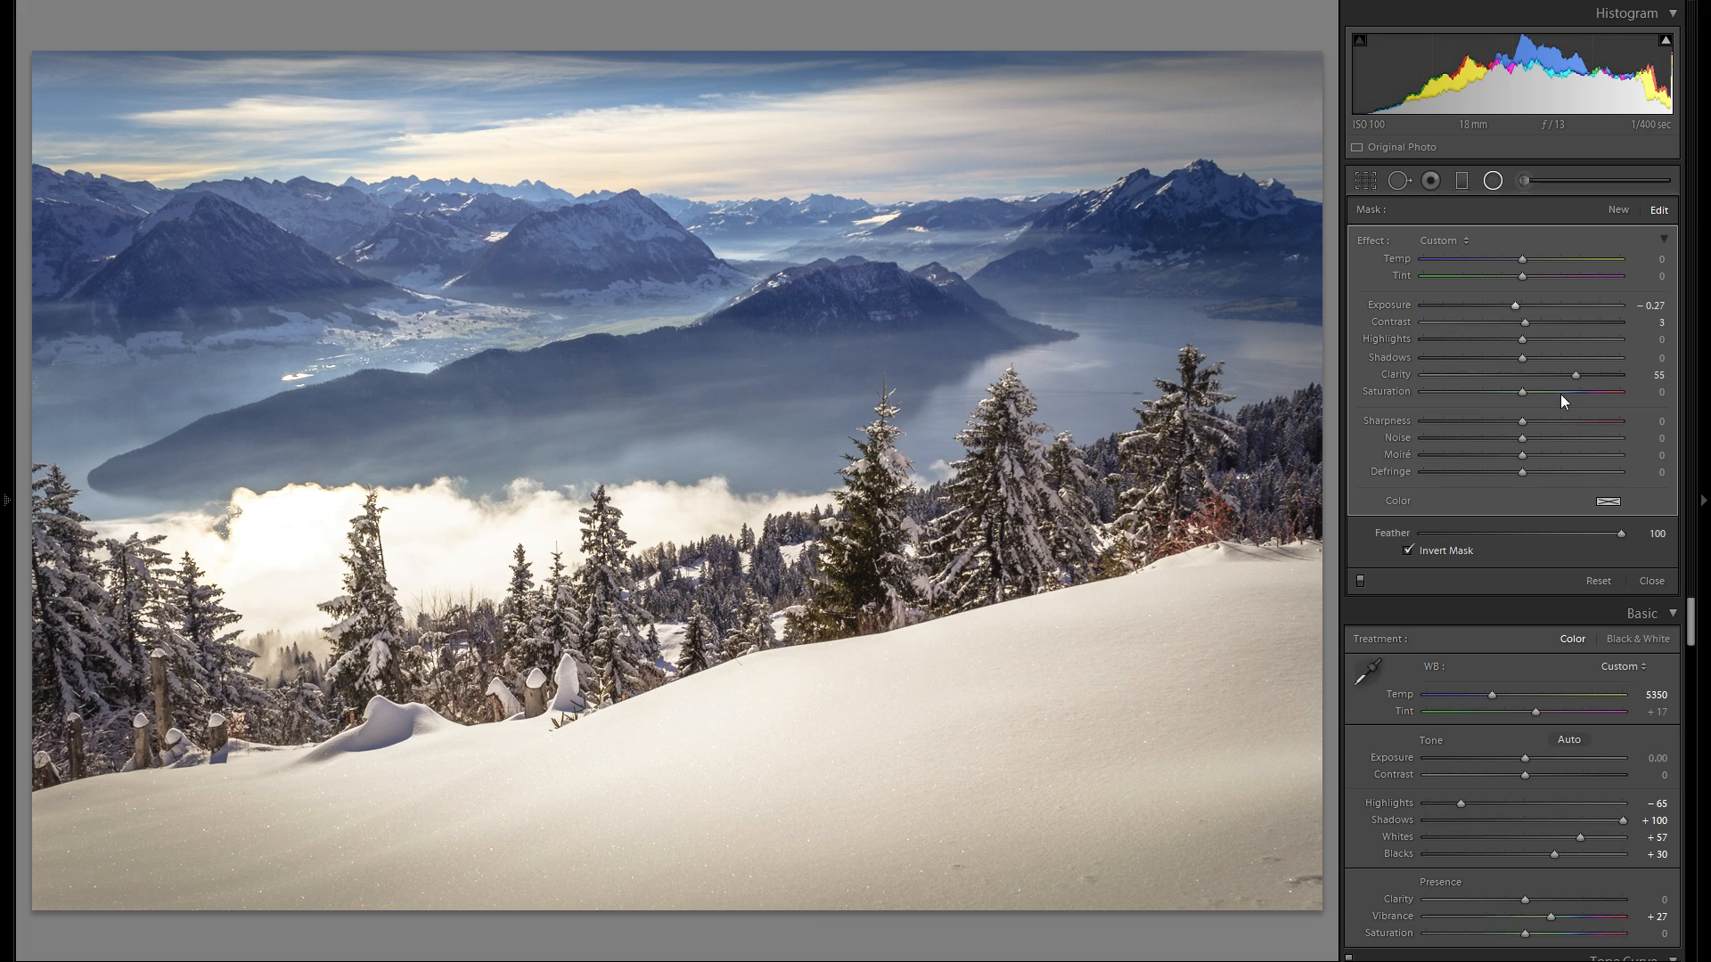
{"action": "left_click", "coordinate": [1530, 376]}
Duplicate the mountain's radial filter onto the left-centre mountains and the snow crest, and reset the crest copy's clarity to 0.
{"action": "right_click", "coordinate": [1182, 228]}
{"action": "left_click", "coordinate": [1218, 239]}
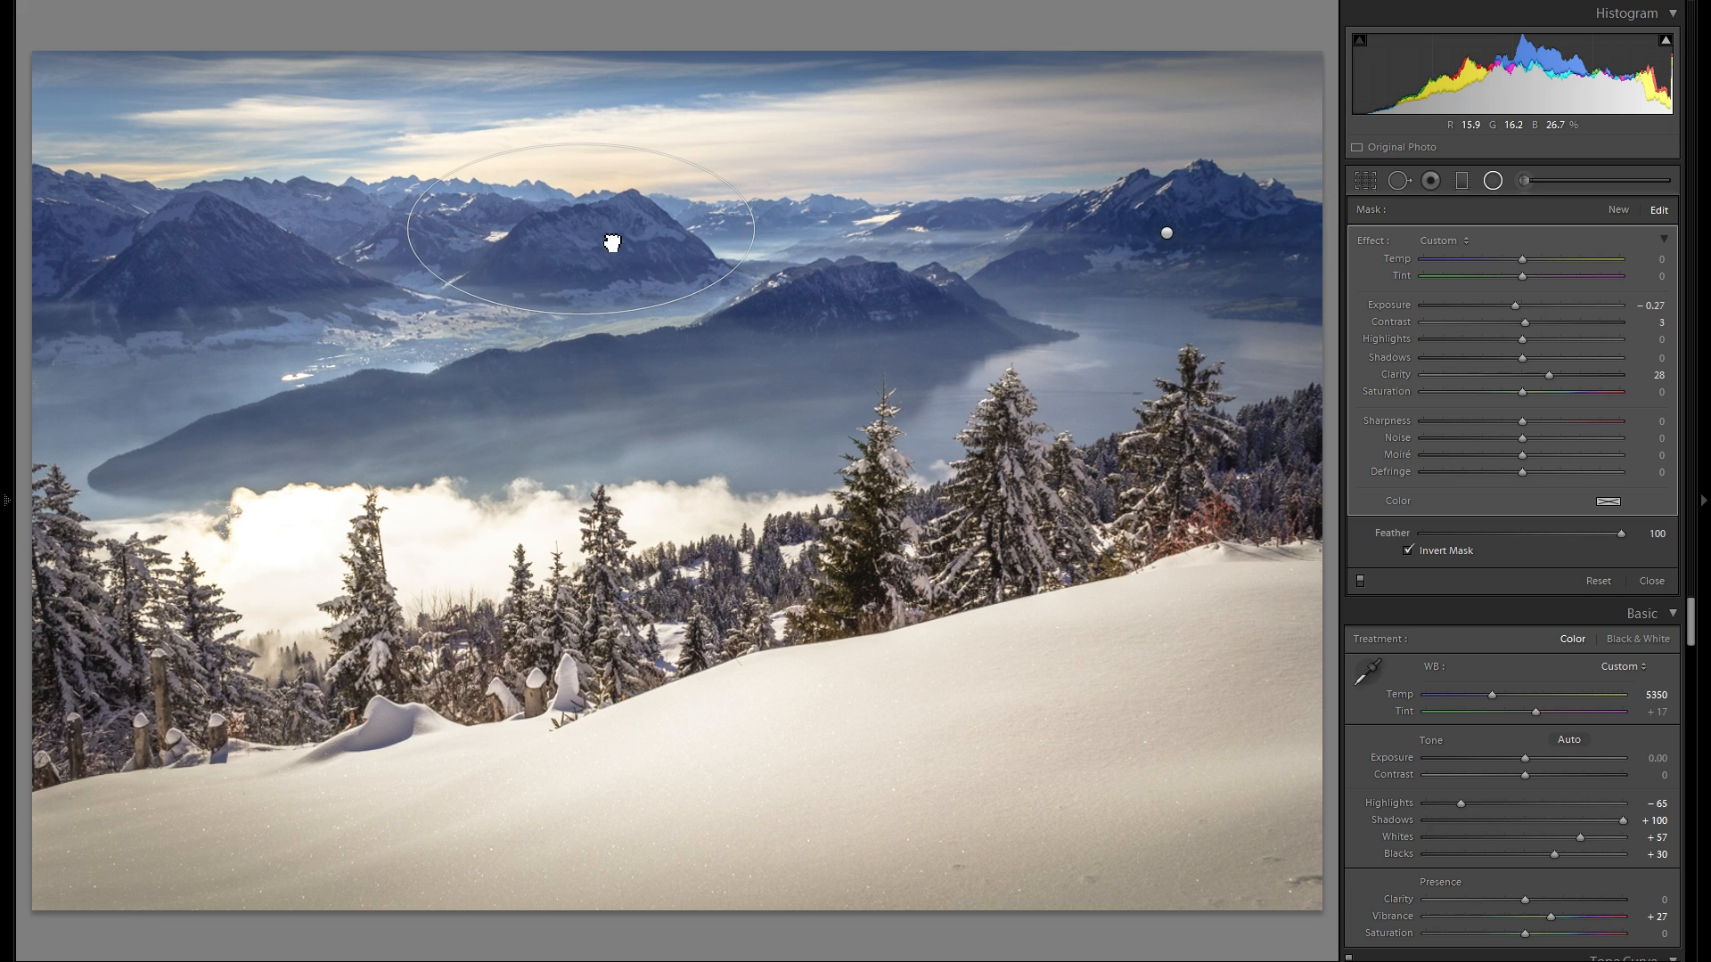
{"action": "left_click_drag", "start_coordinate": [613, 242], "coordinate": [1230, 603]}
{"action": "right_click", "coordinate": [504, 293]}
{"action": "left_click", "coordinate": [514, 303]}
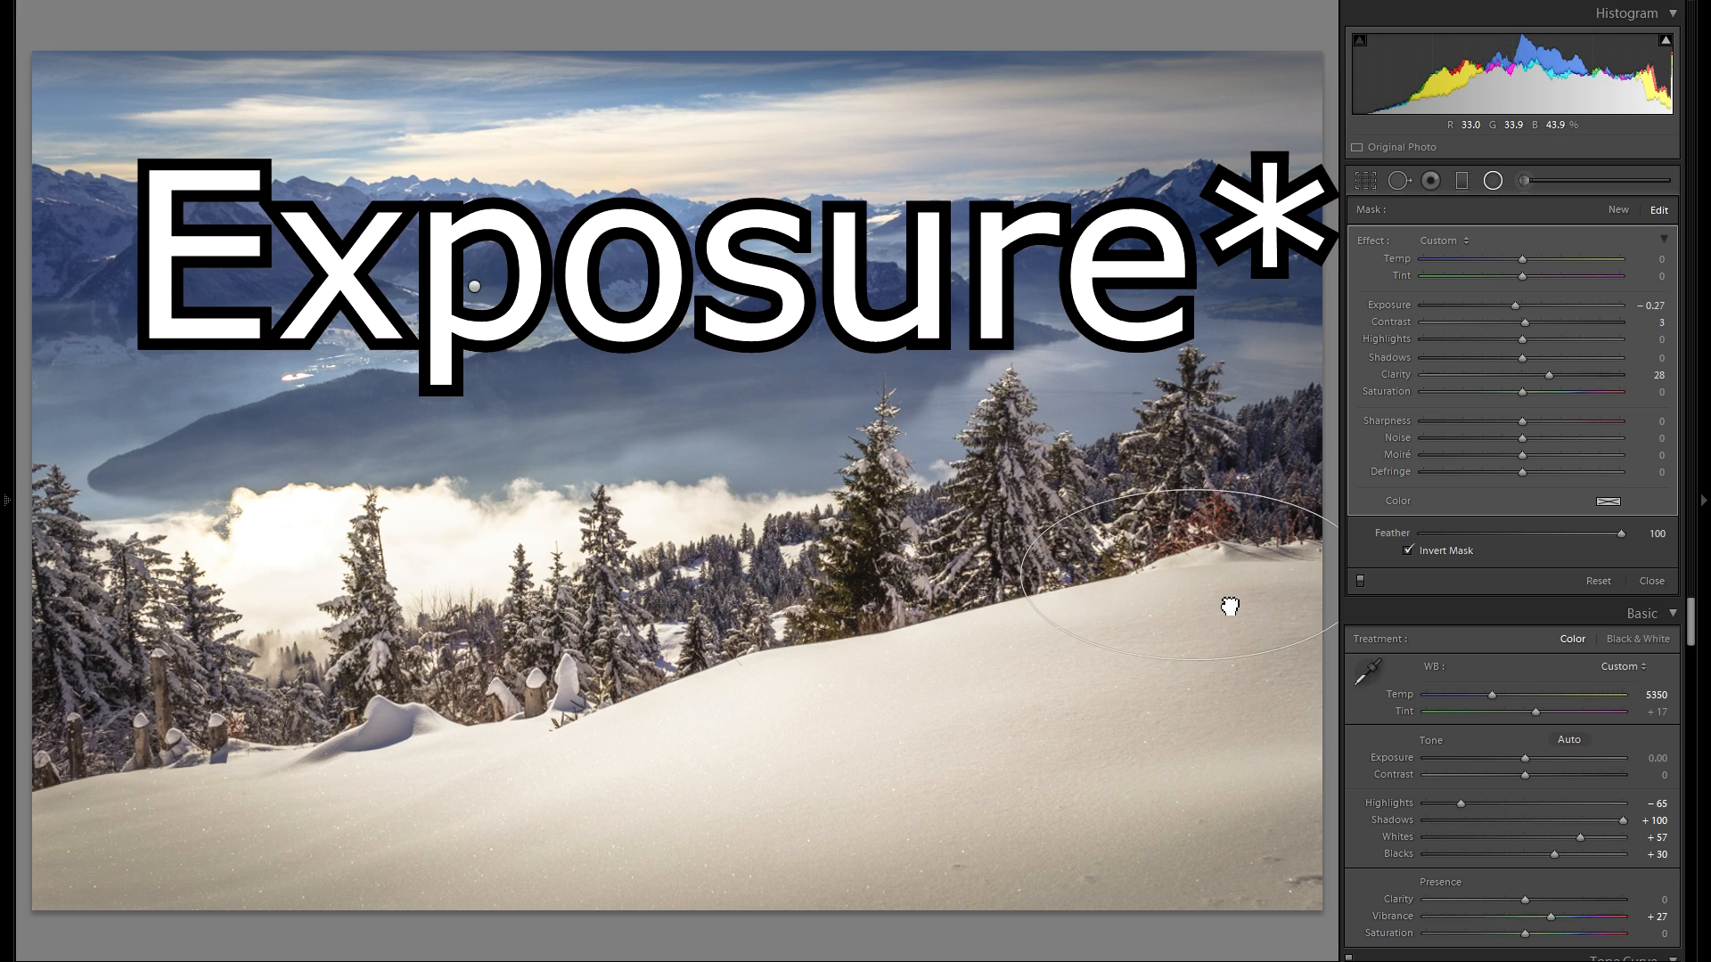
{"action": "double_click", "coordinate": [1404, 374]}
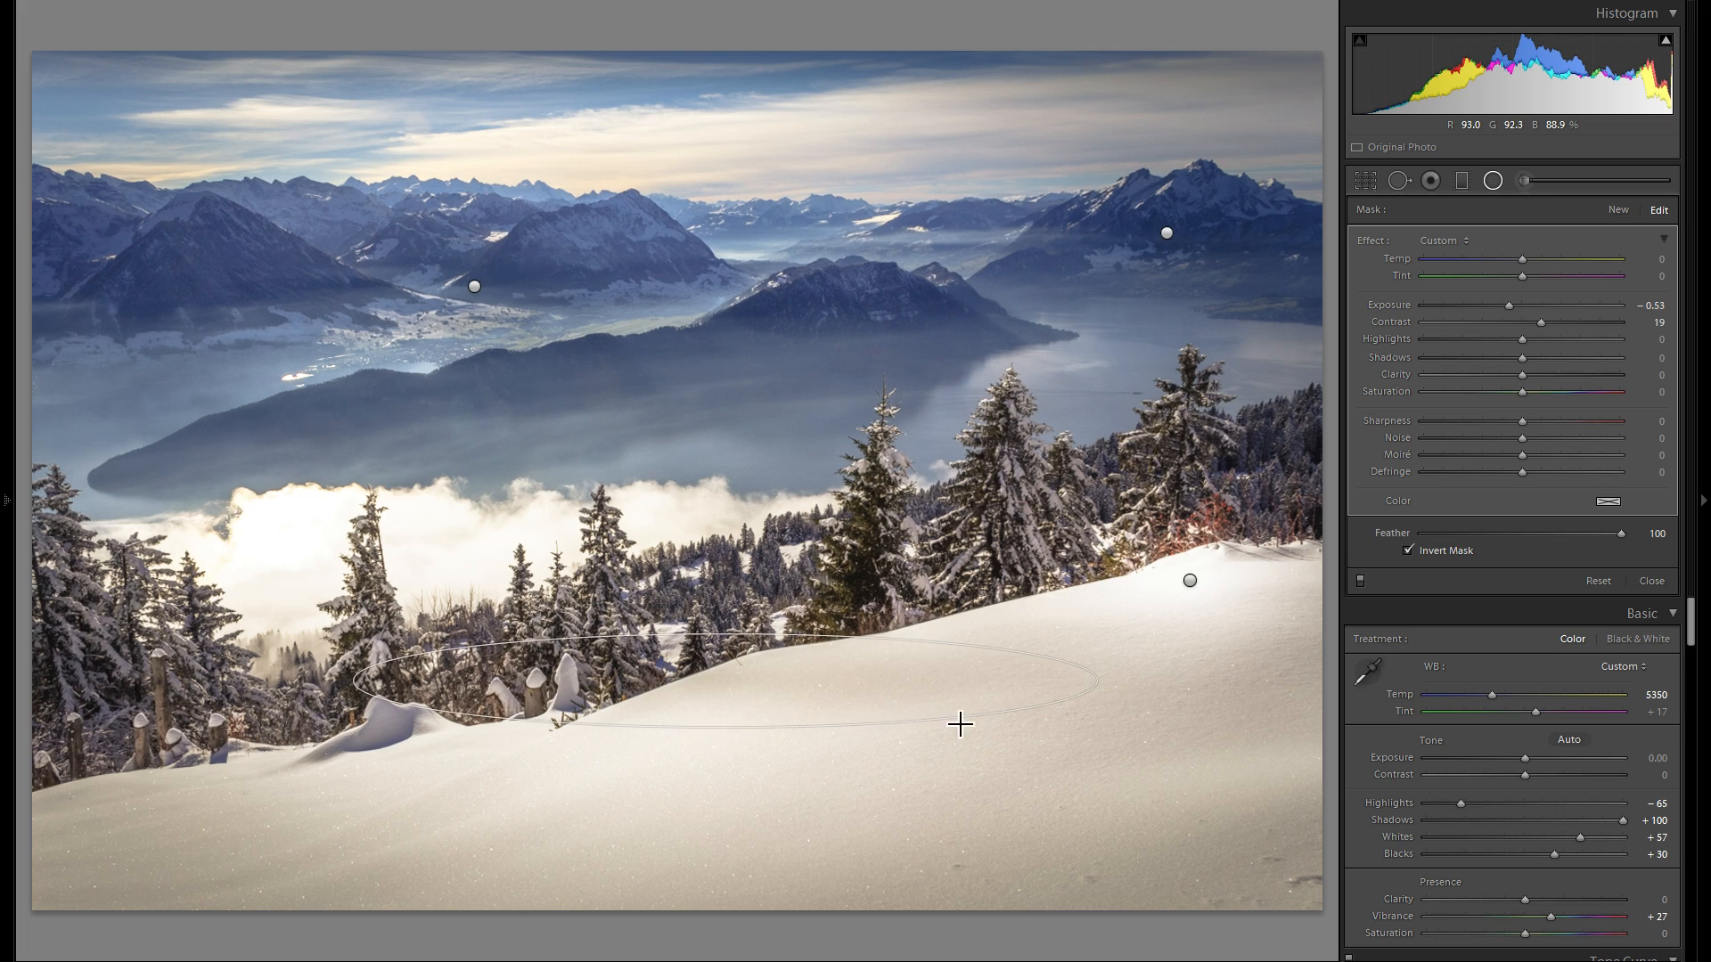
Raise the new radial filter's exposure to 0.60 and move it from the snow slope onto the central ridge above the lake.
{"action": "left_click", "coordinate": [1511, 305]}
{"action": "left_click", "coordinate": [1537, 305]}
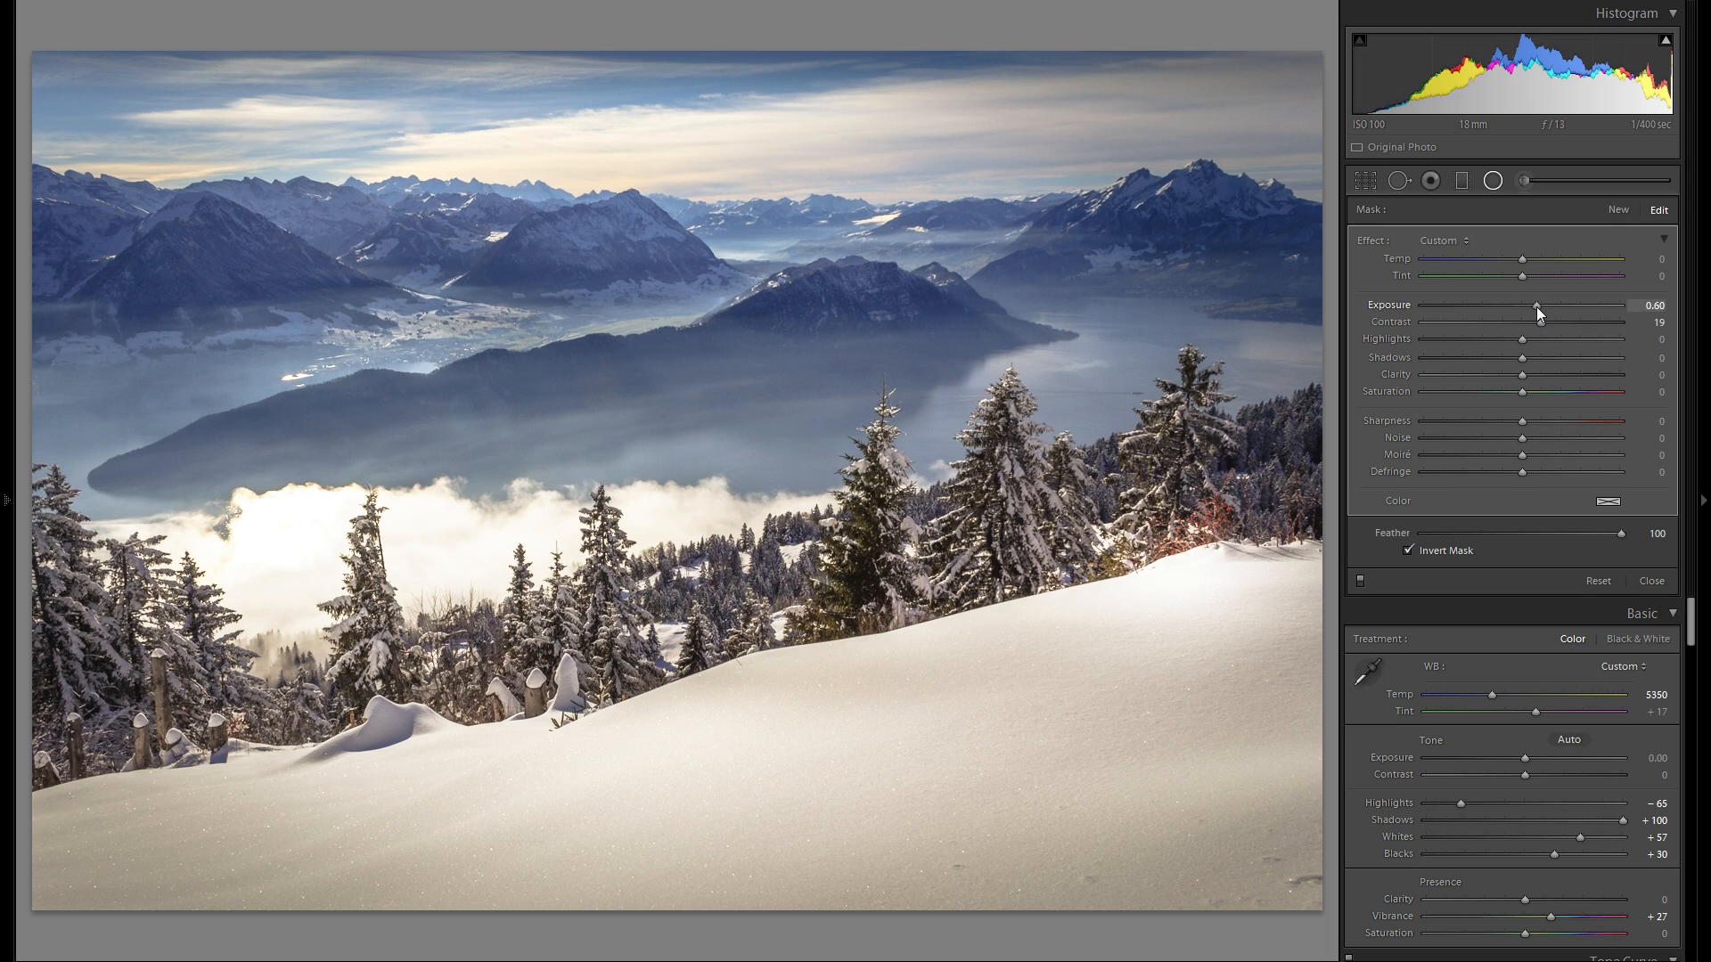
{"action": "left_click_drag", "start_coordinate": [747, 682], "coordinate": [840, 360]}
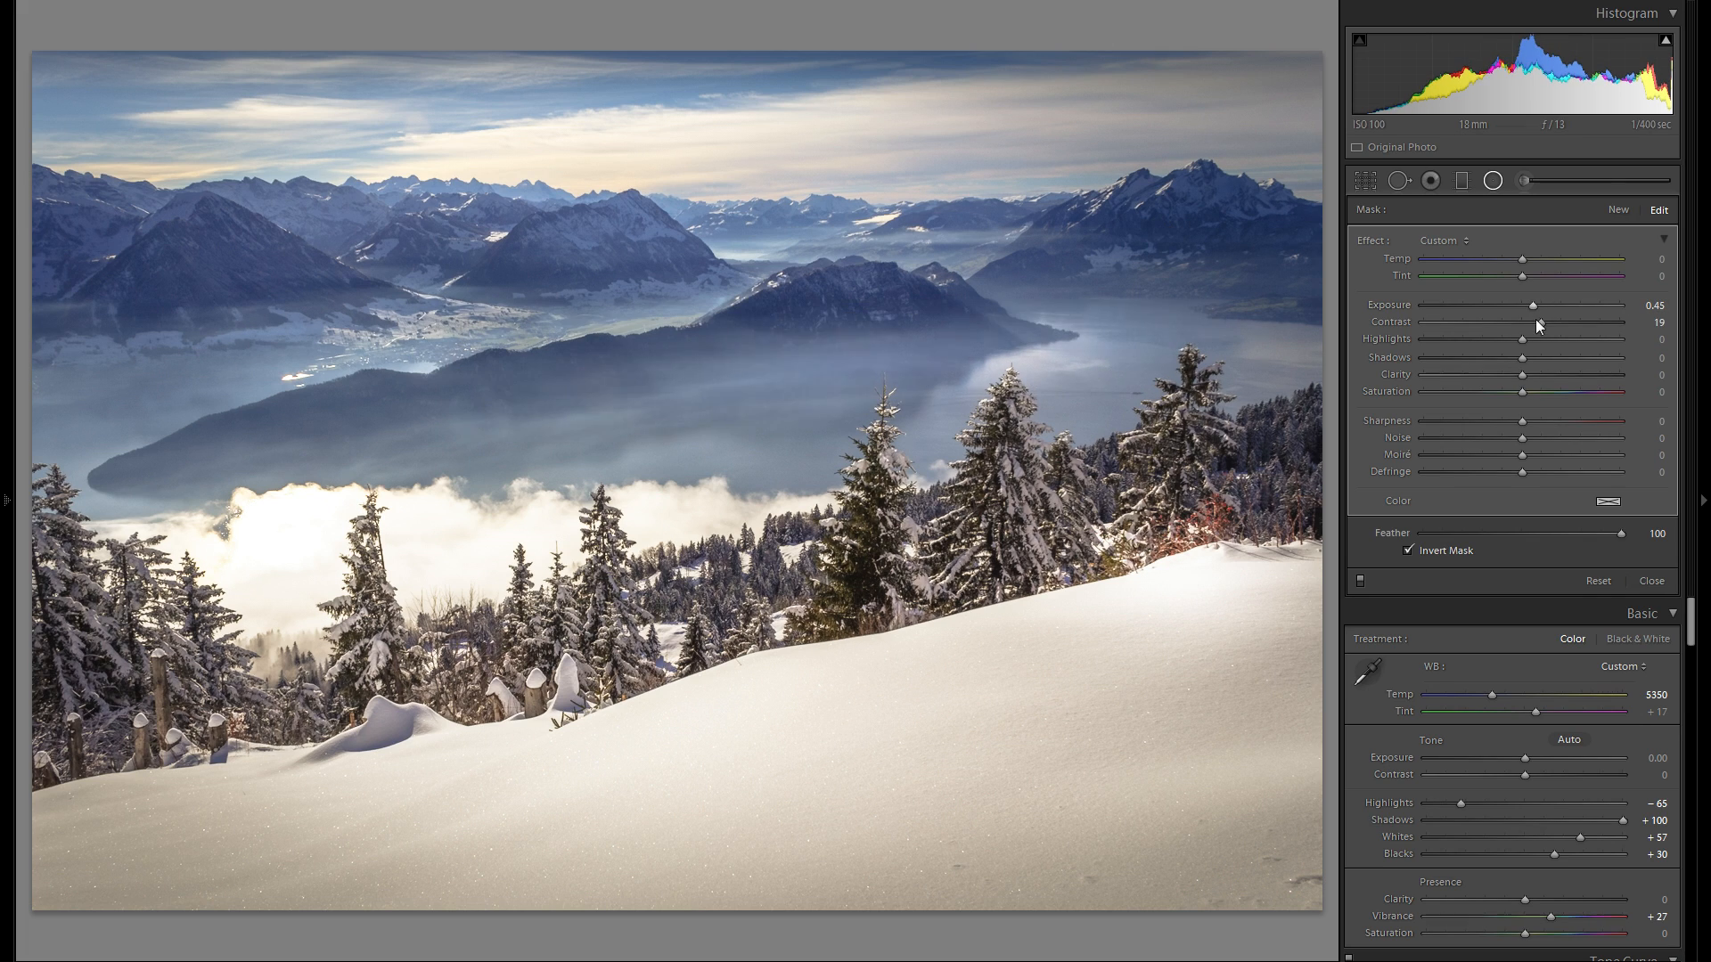
Position radial filters over the distant mountains at the centre and left, with exposure 0.71, contrast 0 and clarity 23.
{"action": "left_click_drag", "start_coordinate": [1540, 324], "coordinate": [1544, 375]}
{"action": "left_click_drag", "start_coordinate": [968, 349], "coordinate": [876, 209]}
{"action": "left_click_drag", "start_coordinate": [882, 214], "coordinate": [276, 209]}
{"action": "left_click_drag", "start_coordinate": [1533, 305], "coordinate": [1539, 306]}
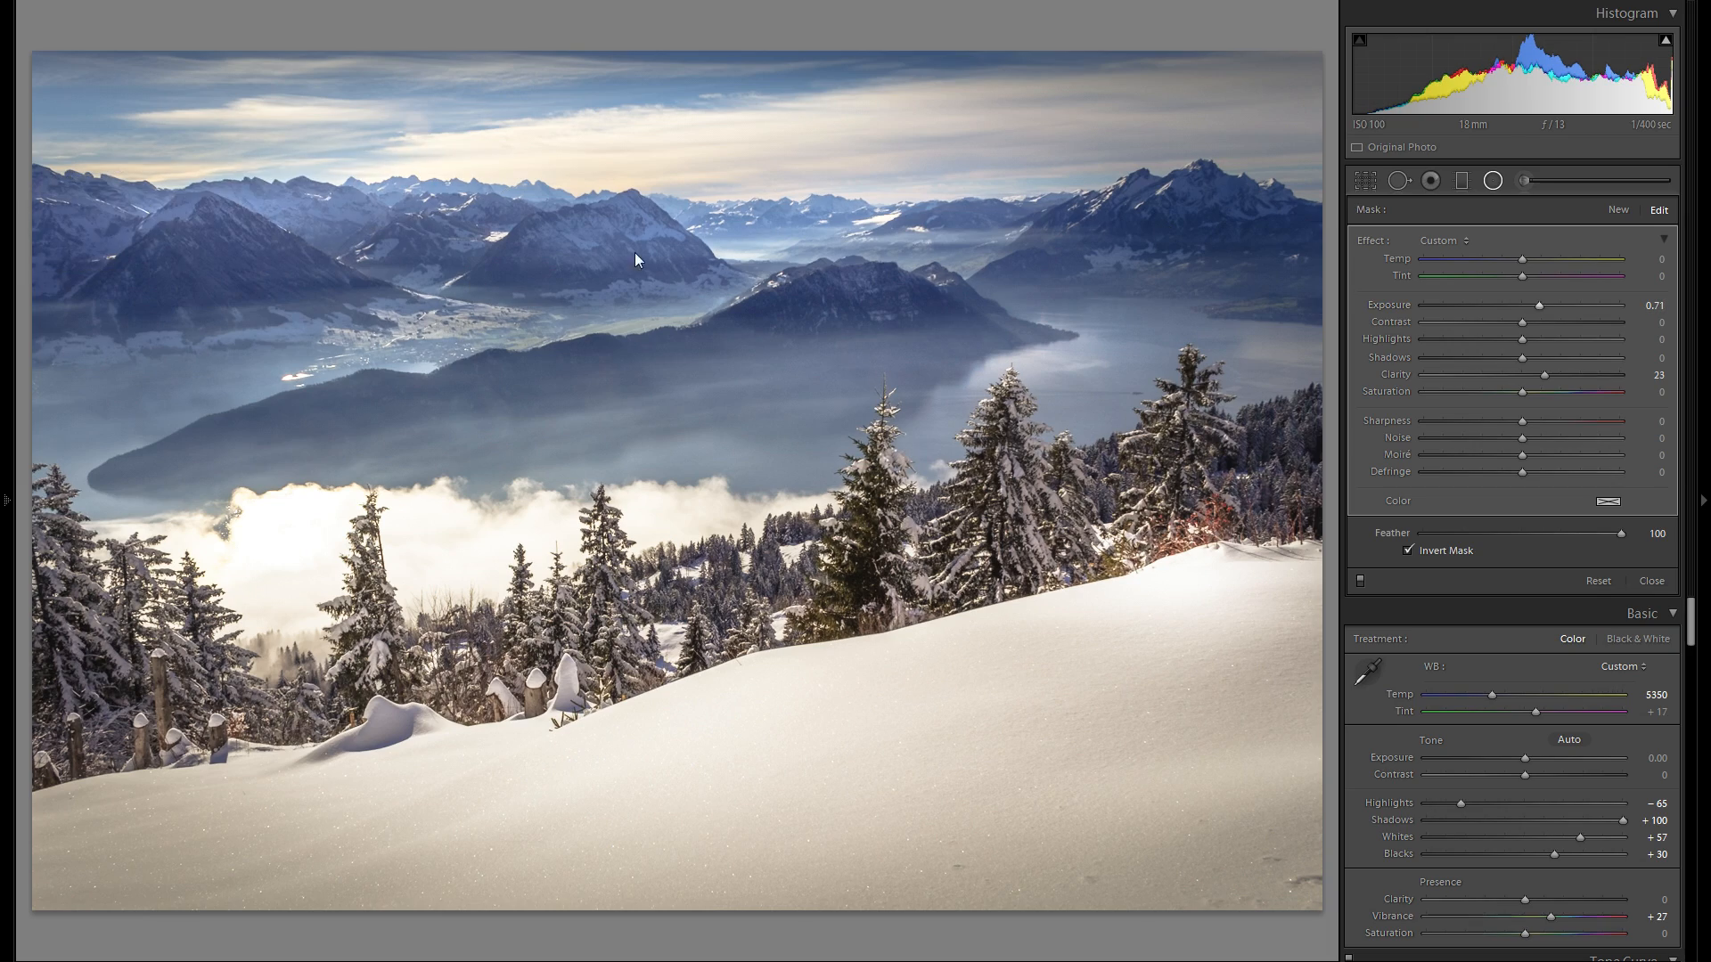
{"action": "left_click_drag", "start_coordinate": [332, 222], "coordinate": [517, 237]}
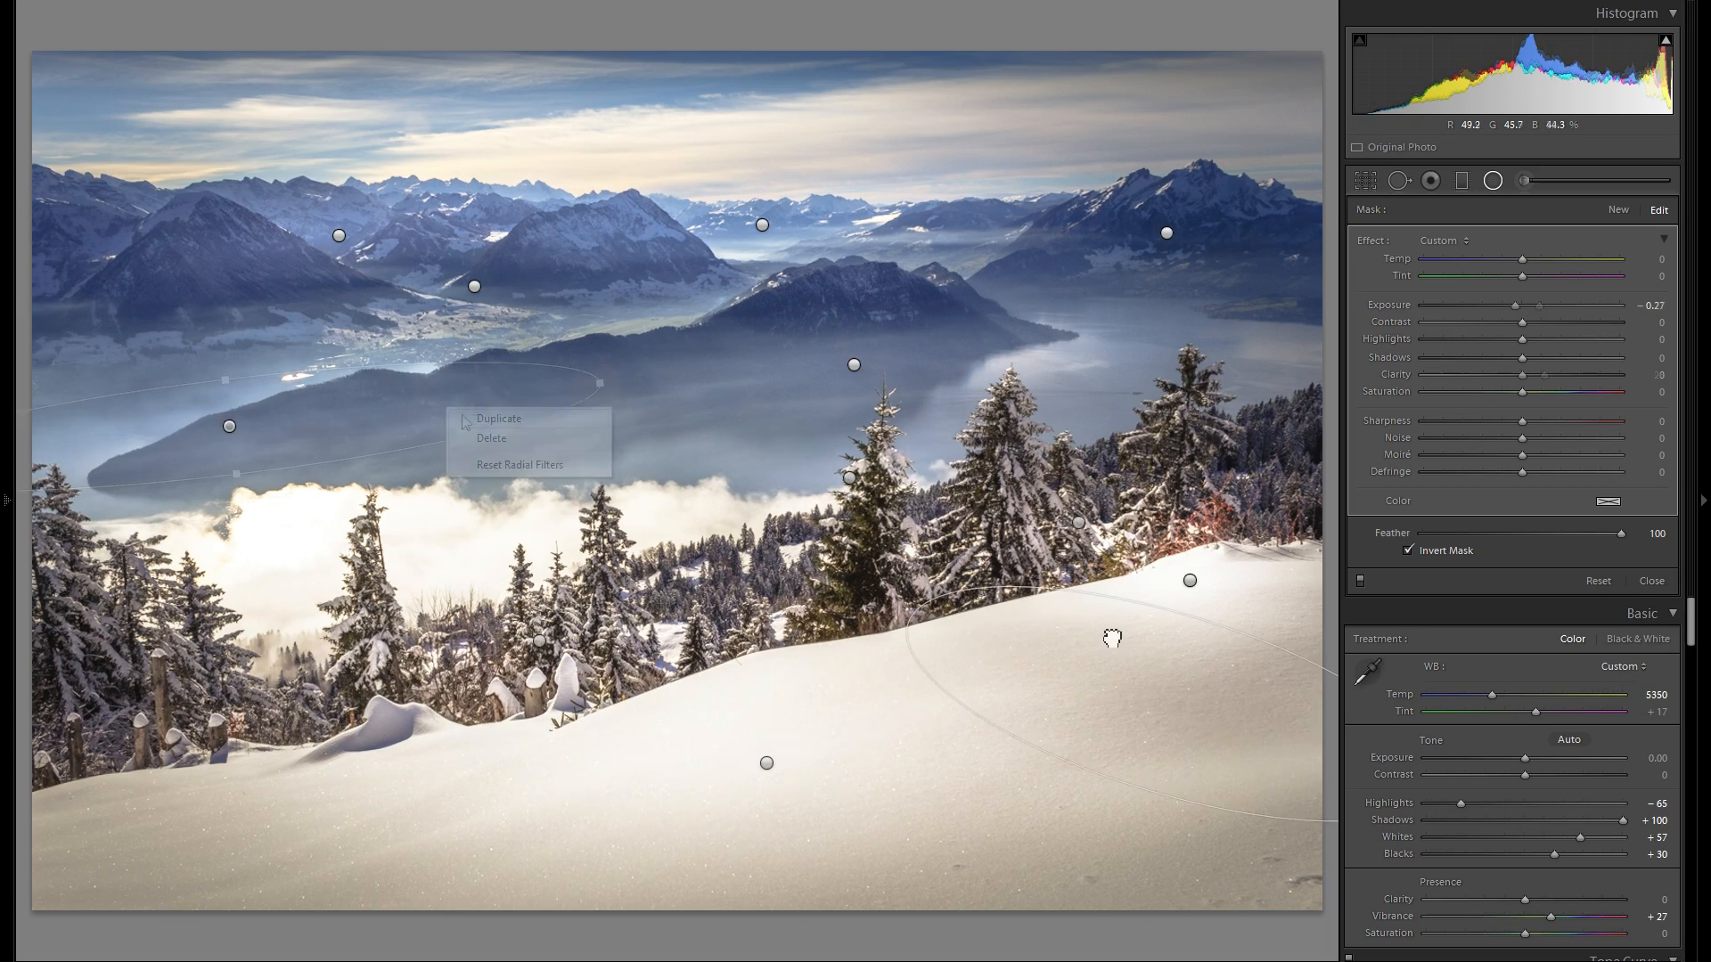
Try a duplicated radial filter over the trees at the right edge with exposure 0.92, and undo these last edits.
{"action": "right_click", "coordinate": [1108, 633]}
{"action": "left_click", "coordinate": [1149, 655]}
{"action": "left_click_drag", "start_coordinate": [1297, 425], "coordinate": [1336, 466]}
{"action": "left_click_drag", "start_coordinate": [1508, 305], "coordinate": [1545, 305]}
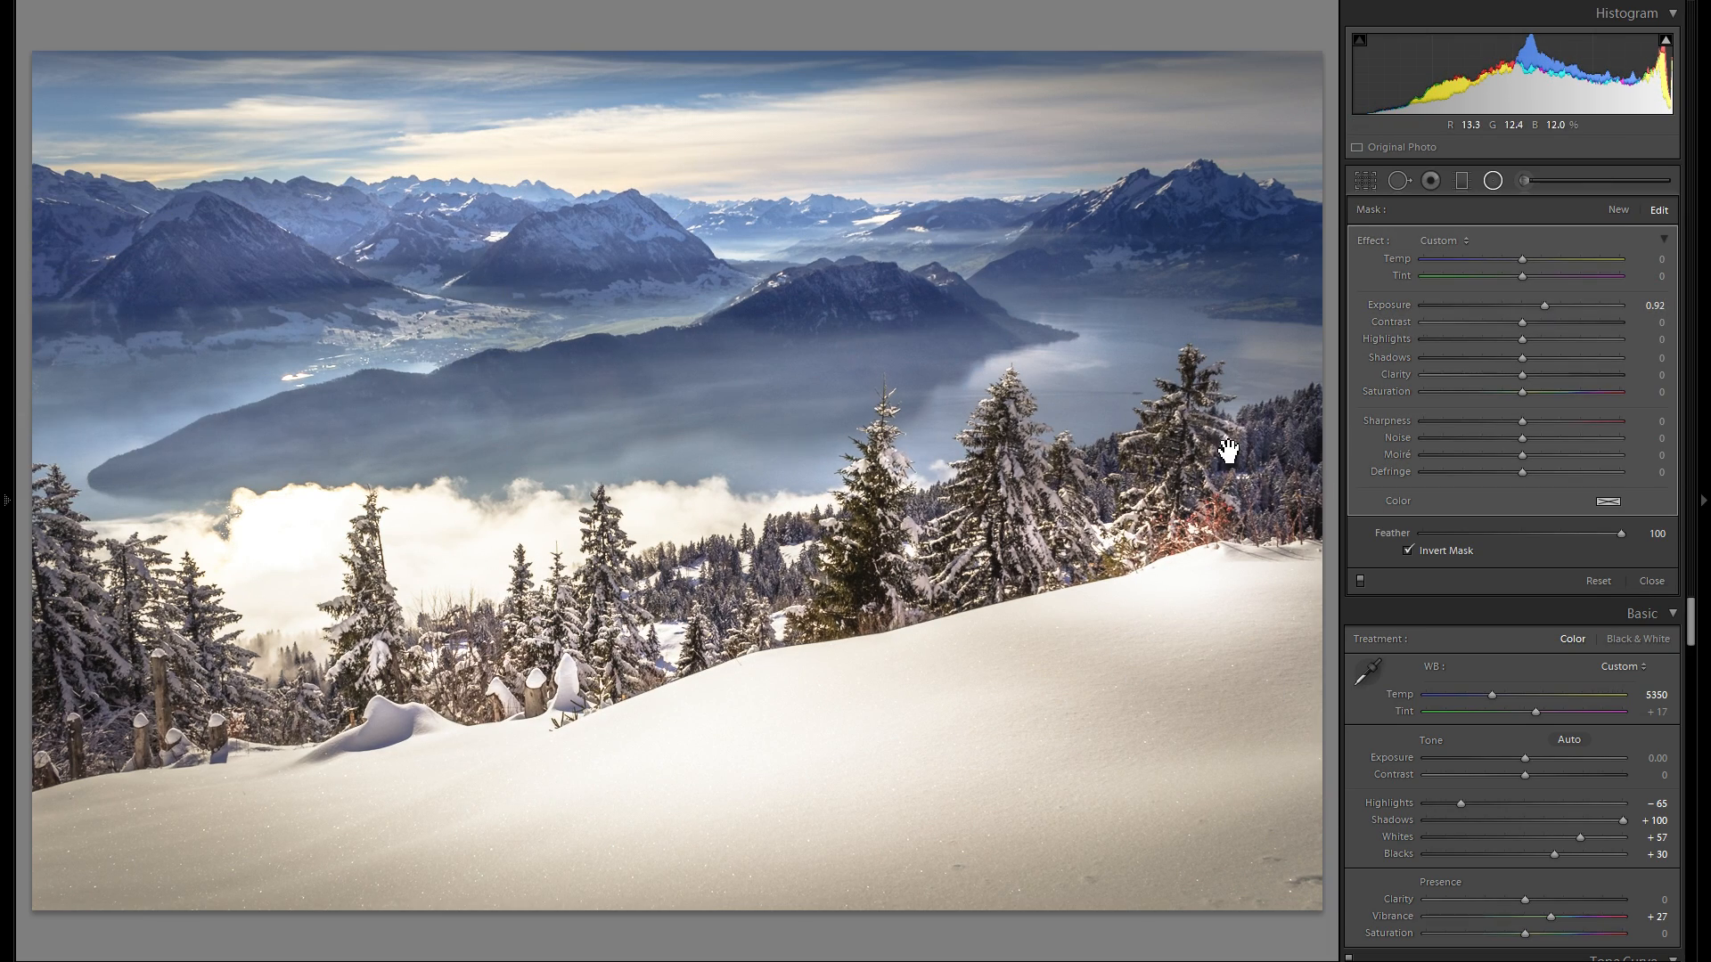
{"action": "key", "text": "ctrl+z"}
{"action": "key", "text": "ctrl+z"}
{"action": "key", "text": "ctrl+z"}
{"action": "key", "text": "ctrl+z"}
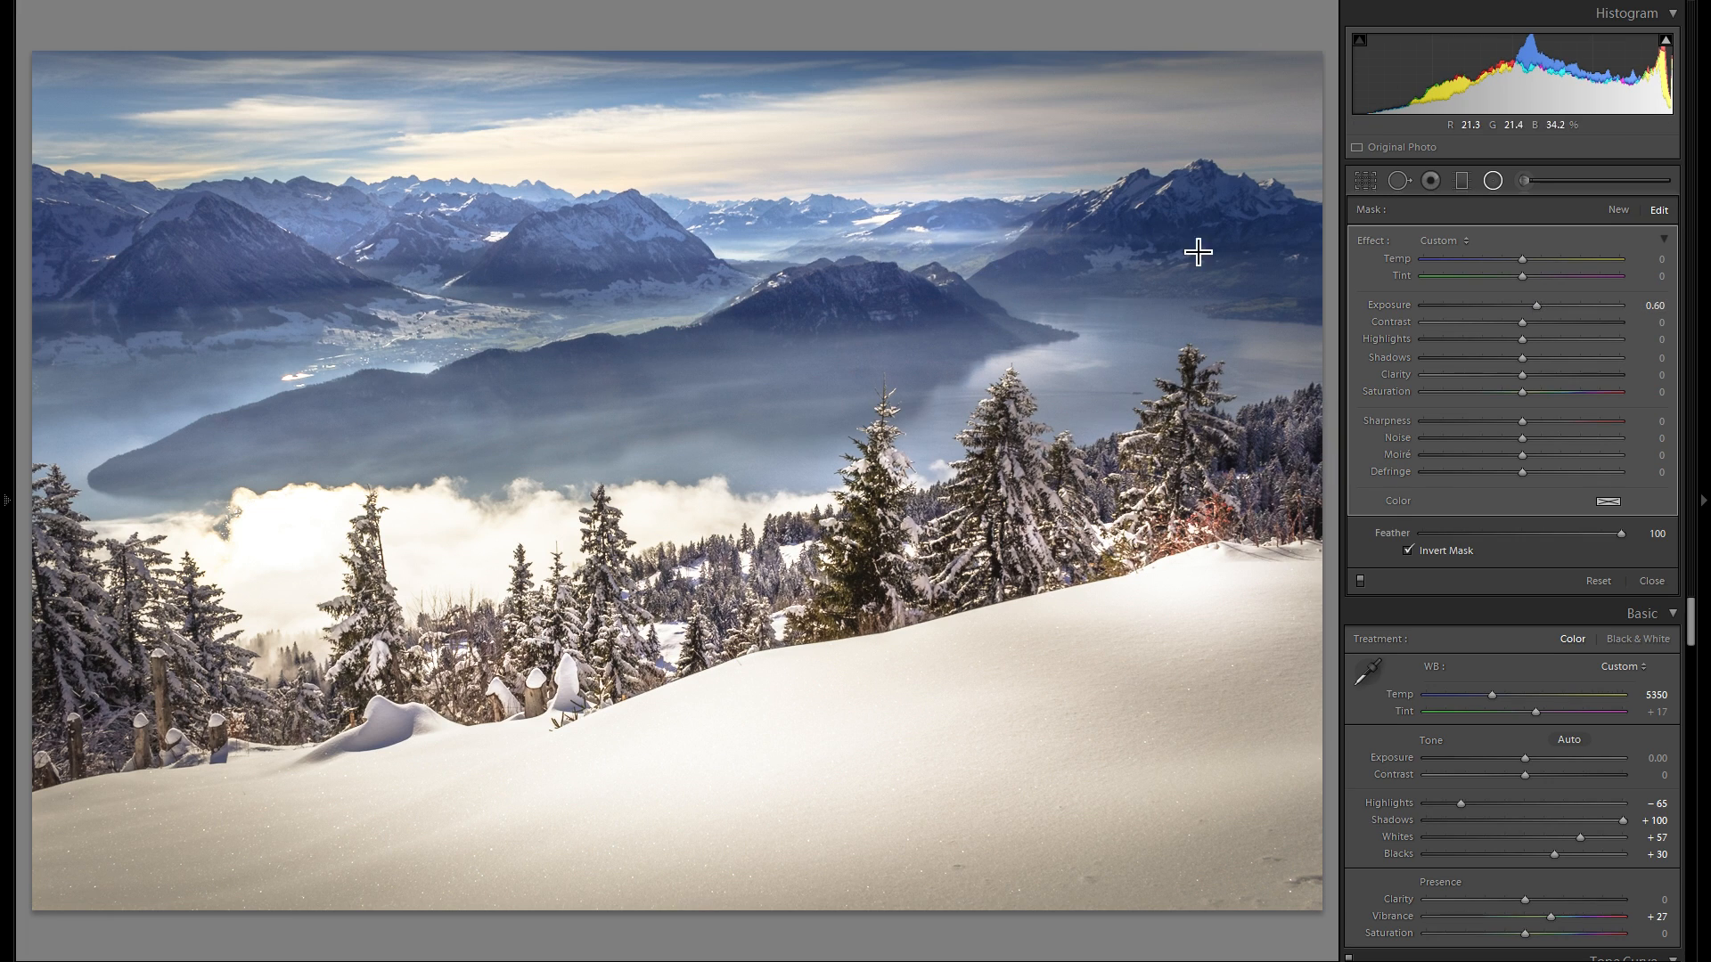
Set the right-hand mountain's radial filter to exposure 0.49 and clarity 57, and the last radial filter to exposure 0.52 with clarity 0.
{"action": "left_click_drag", "start_coordinate": [1537, 306], "coordinate": [1534, 305]}
{"action": "left_click_drag", "start_coordinate": [1563, 375], "coordinate": [1577, 376]}
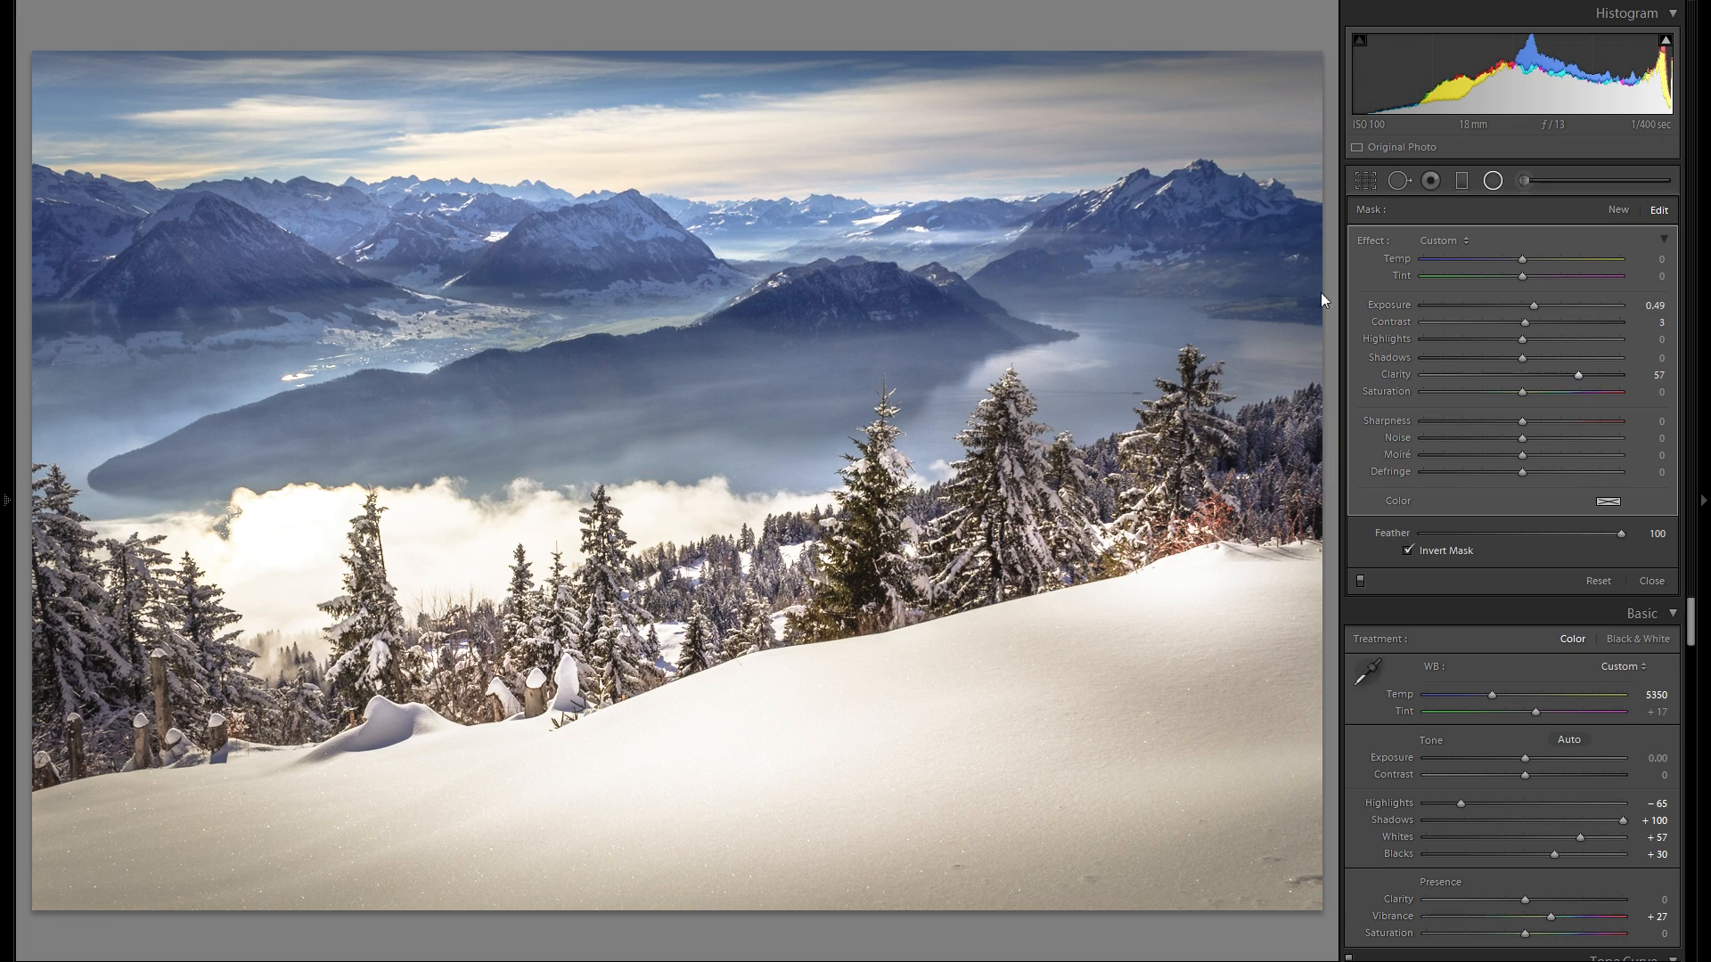
{"action": "double_click", "coordinate": [1396, 375]}
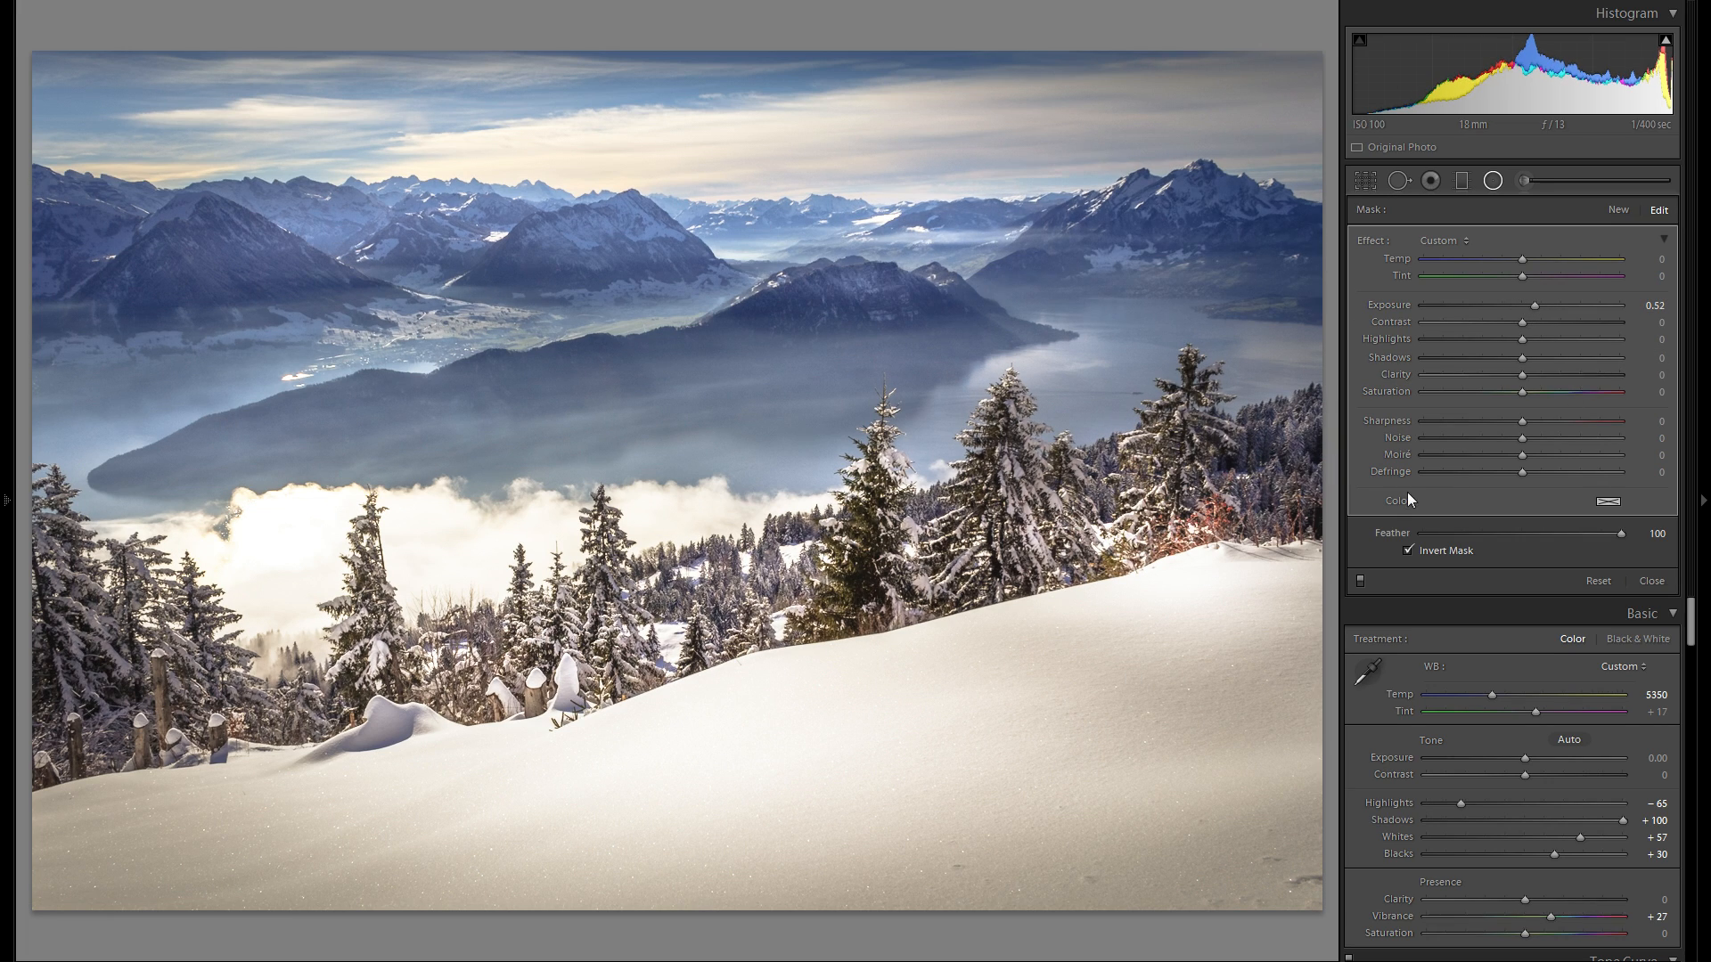
Compare the photo with the radial filters switched off and on.
{"action": "left_click", "coordinate": [1364, 581]}
{"action": "left_click", "coordinate": [1363, 581]}
{"action": "left_click", "coordinate": [1363, 581]}
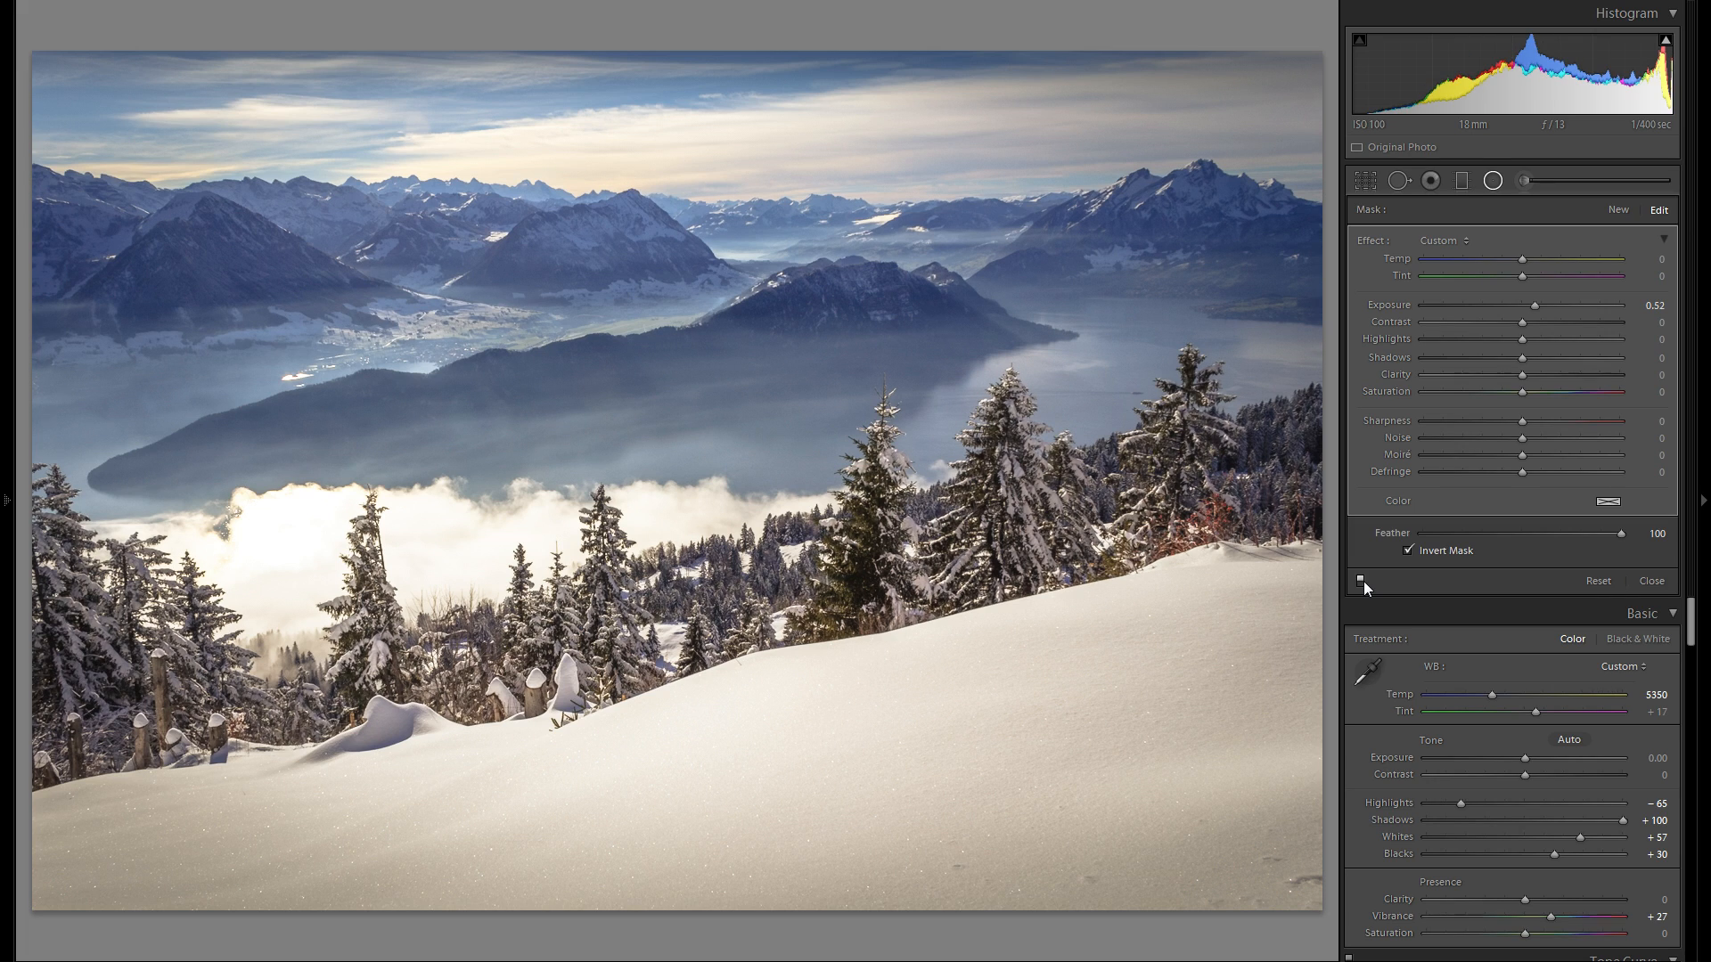
{"action": "left_click", "coordinate": [1363, 581]}
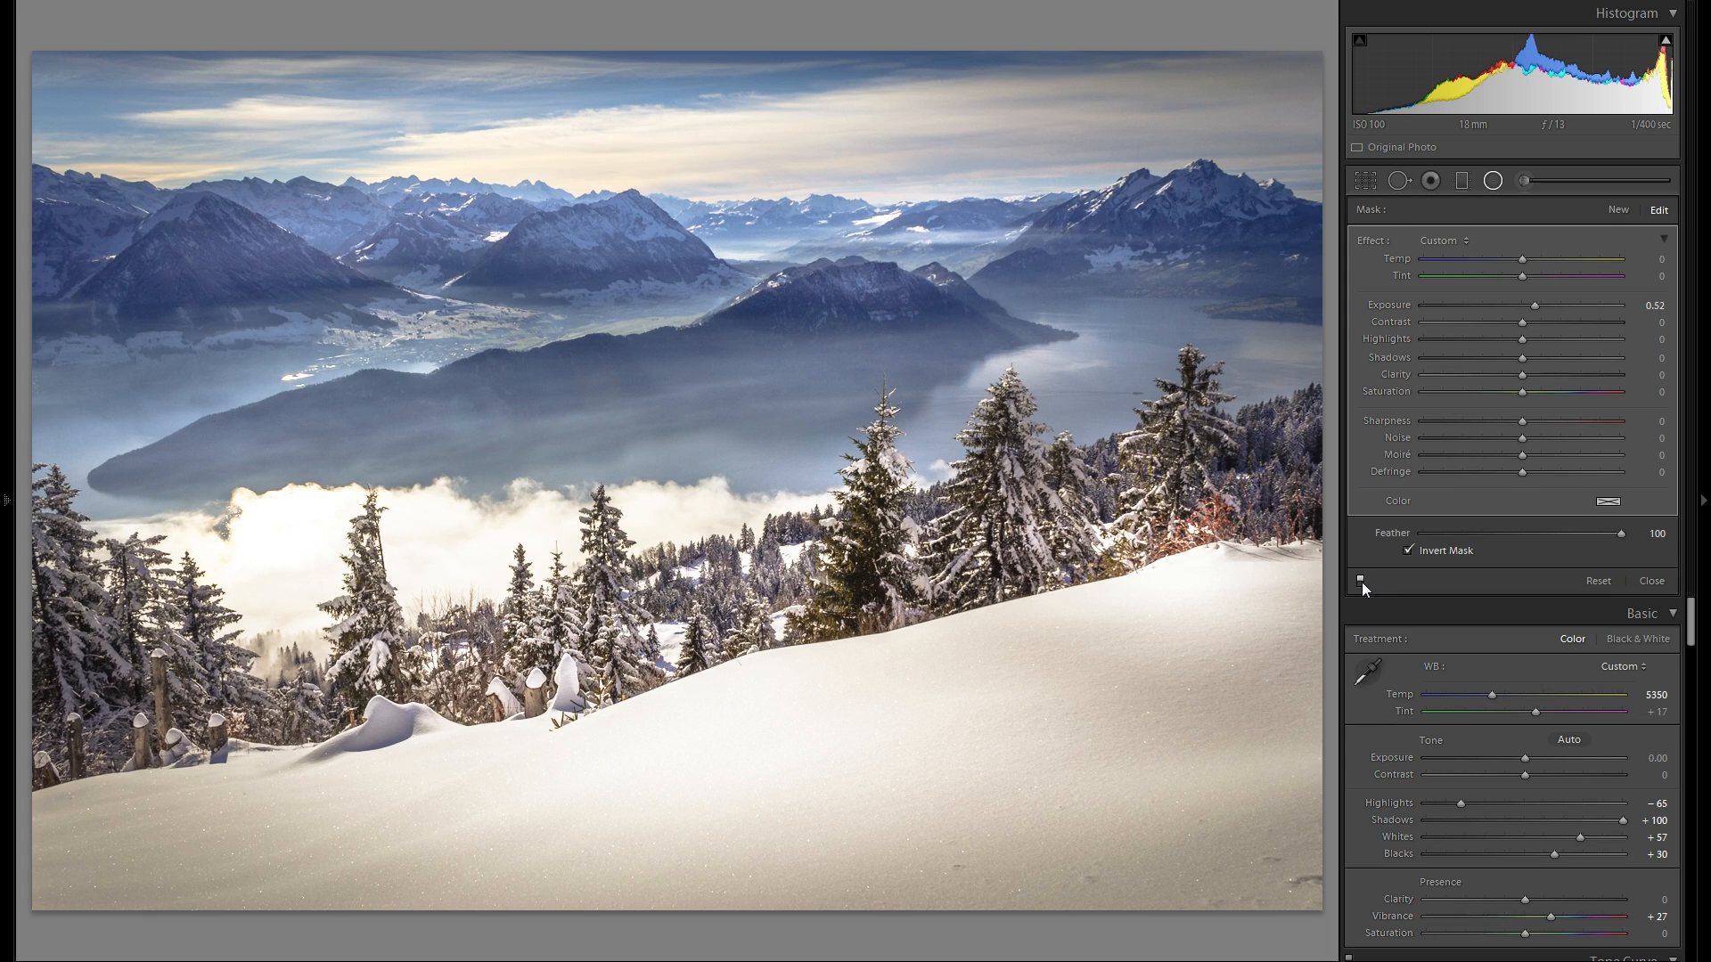
{"action": "left_click", "coordinate": [1361, 580]}
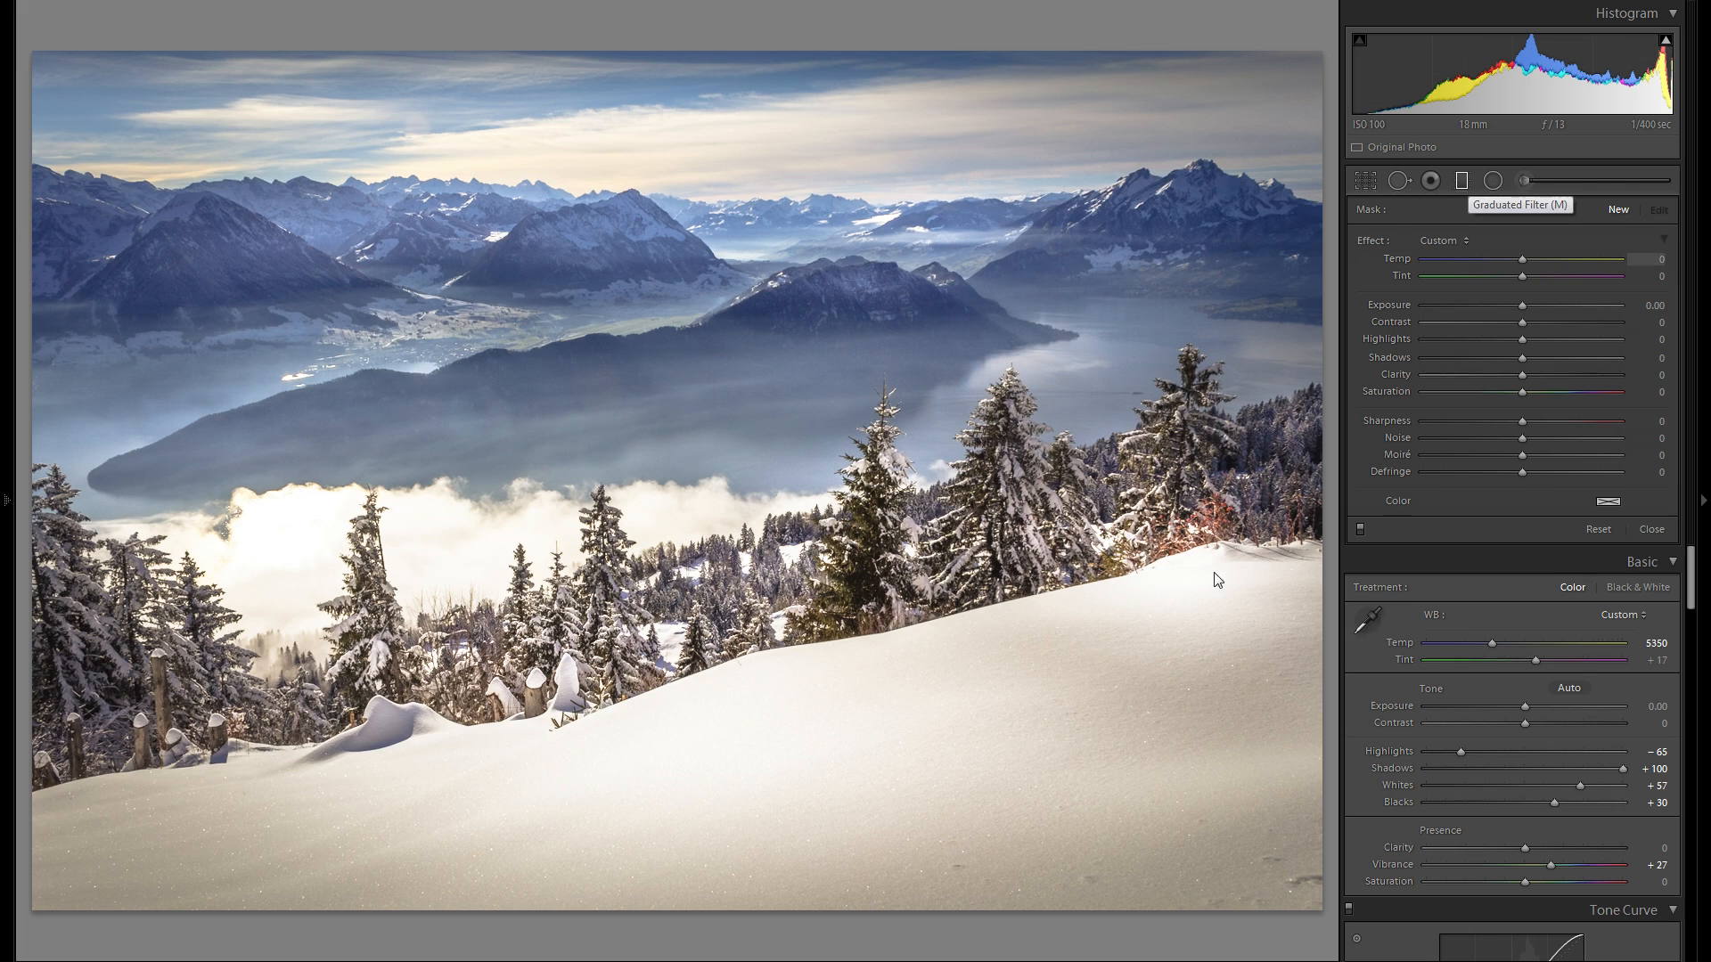
Add a graduated filter rising from the snow slope over the trees, adjust its position and width, and set its clarity to 52.
{"action": "left_click_drag", "start_coordinate": [886, 696], "coordinate": [820, 333]}
{"action": "left_click_drag", "start_coordinate": [854, 514], "coordinate": [855, 527]}
{"action": "left_click_drag", "start_coordinate": [823, 346], "coordinate": [842, 459]}
{"action": "left_click_drag", "start_coordinate": [869, 590], "coordinate": [843, 544]}
{"action": "left_click", "coordinate": [1574, 377]}
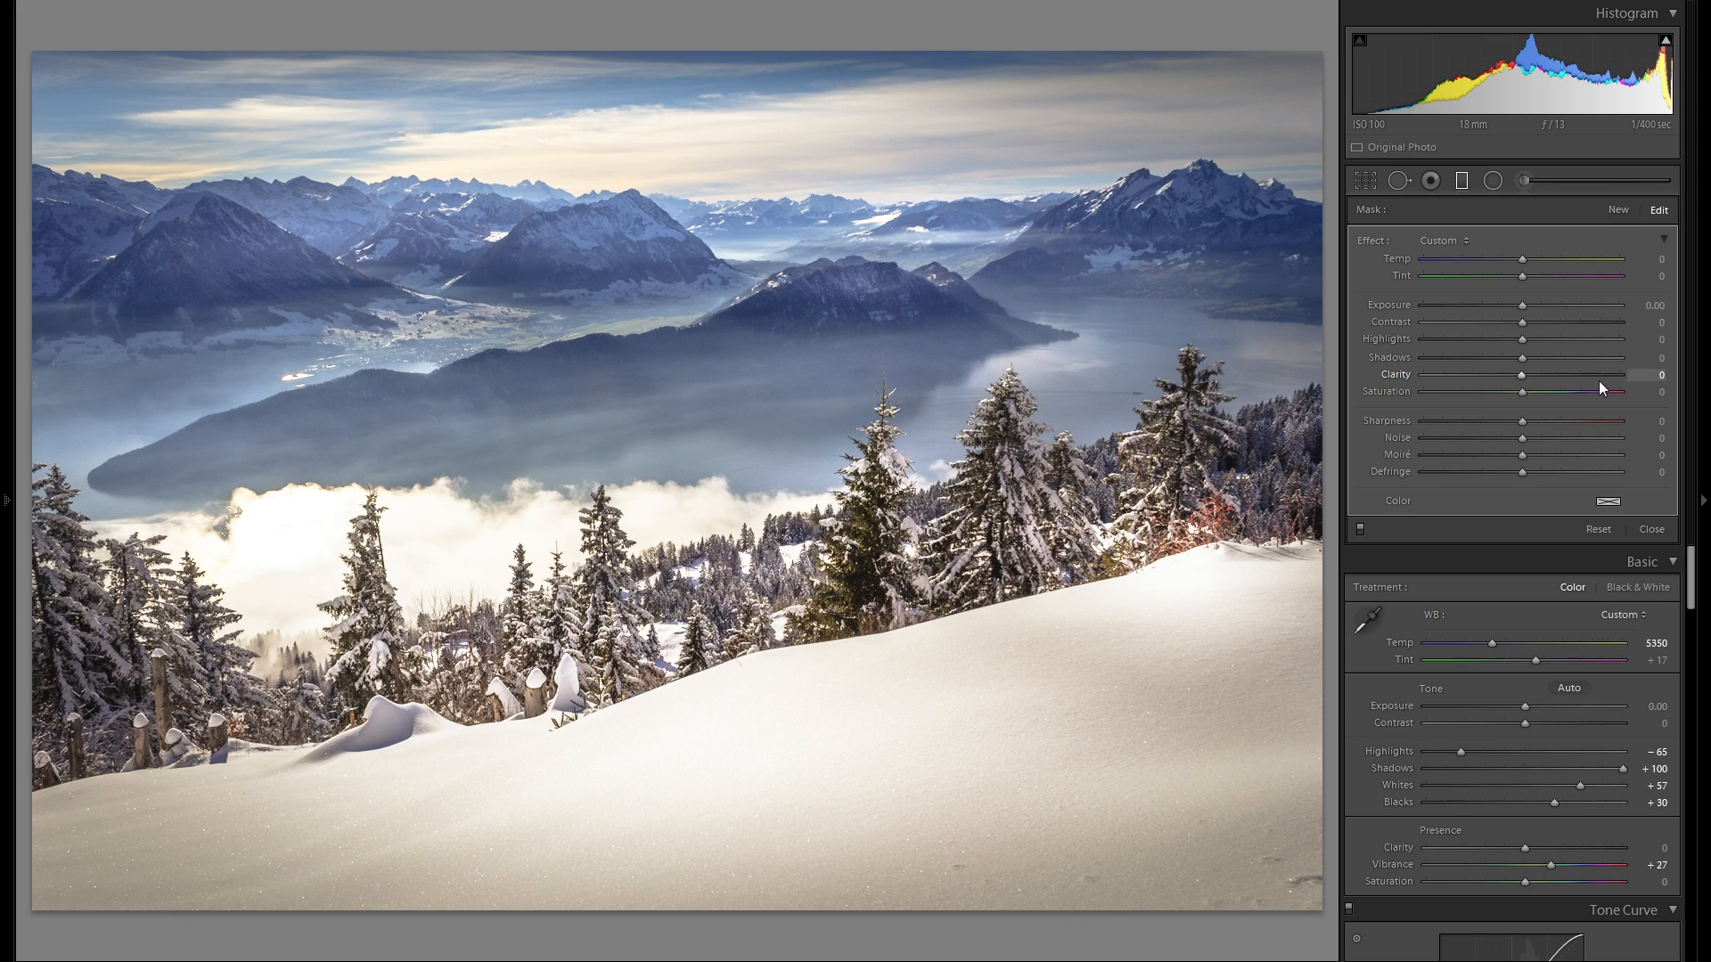
{"action": "left_click_drag", "start_coordinate": [1592, 380], "coordinate": [1590, 380]}
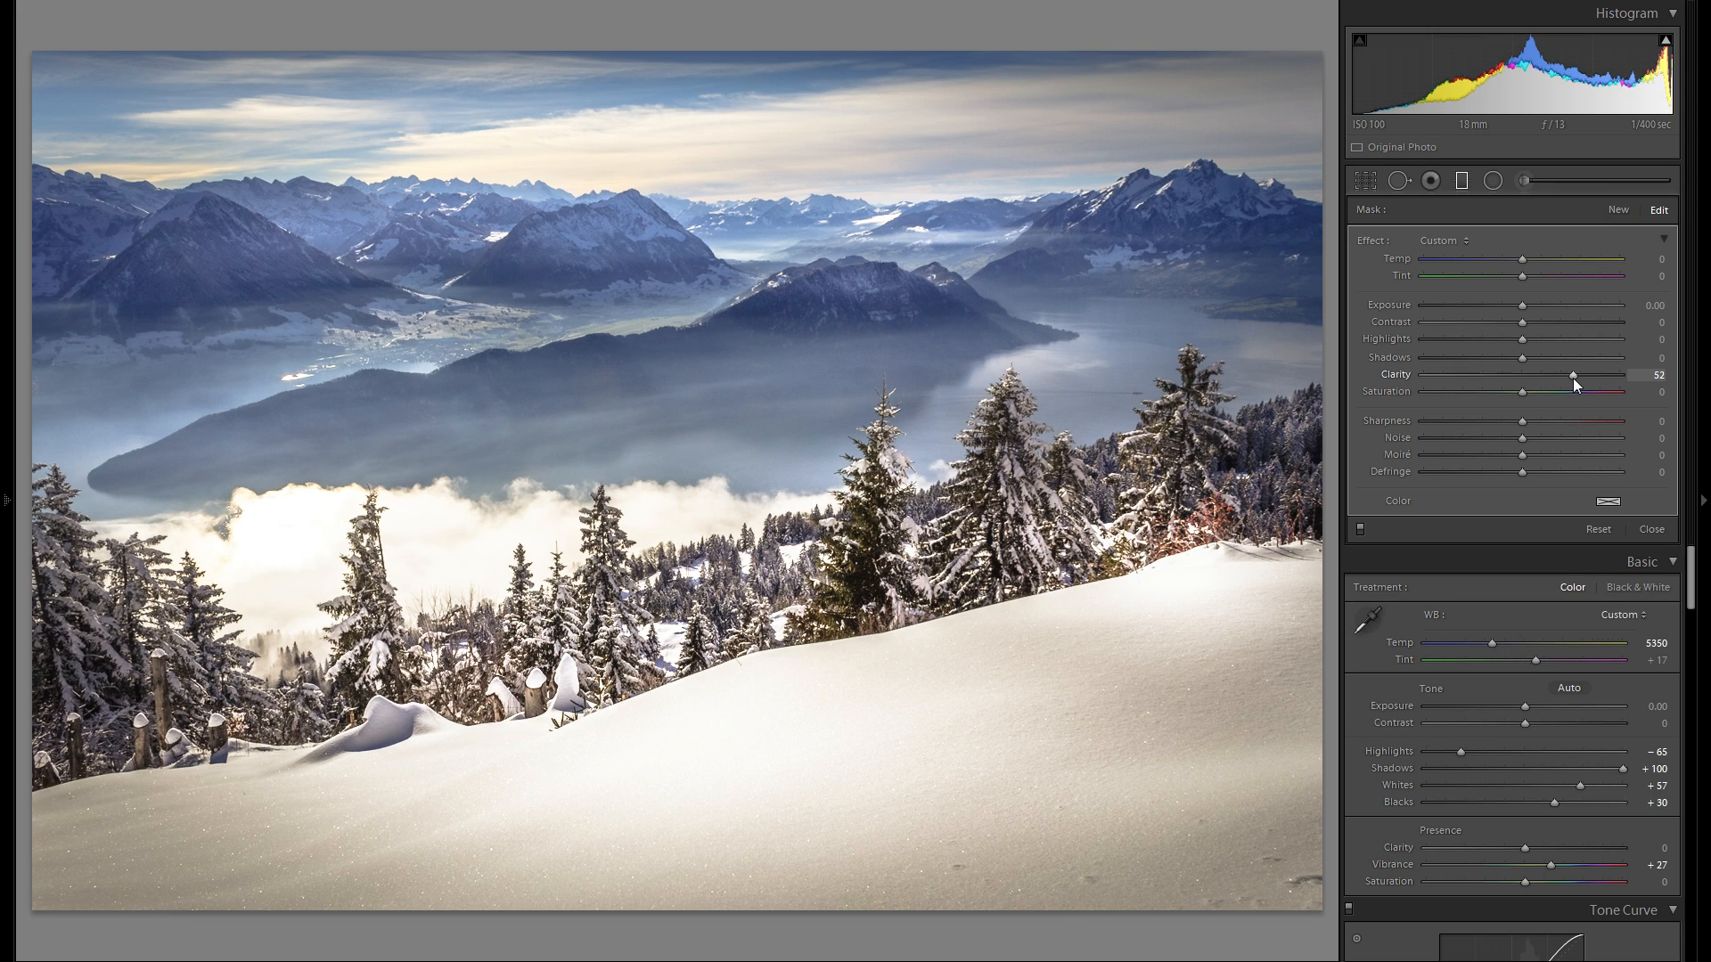
Add another graduated filter descending over the mountains and lake, shift it upward, and set its clarity to -42.
{"action": "left_click", "coordinate": [1623, 207]}
{"action": "left_click_drag", "start_coordinate": [768, 346], "coordinate": [795, 593]}
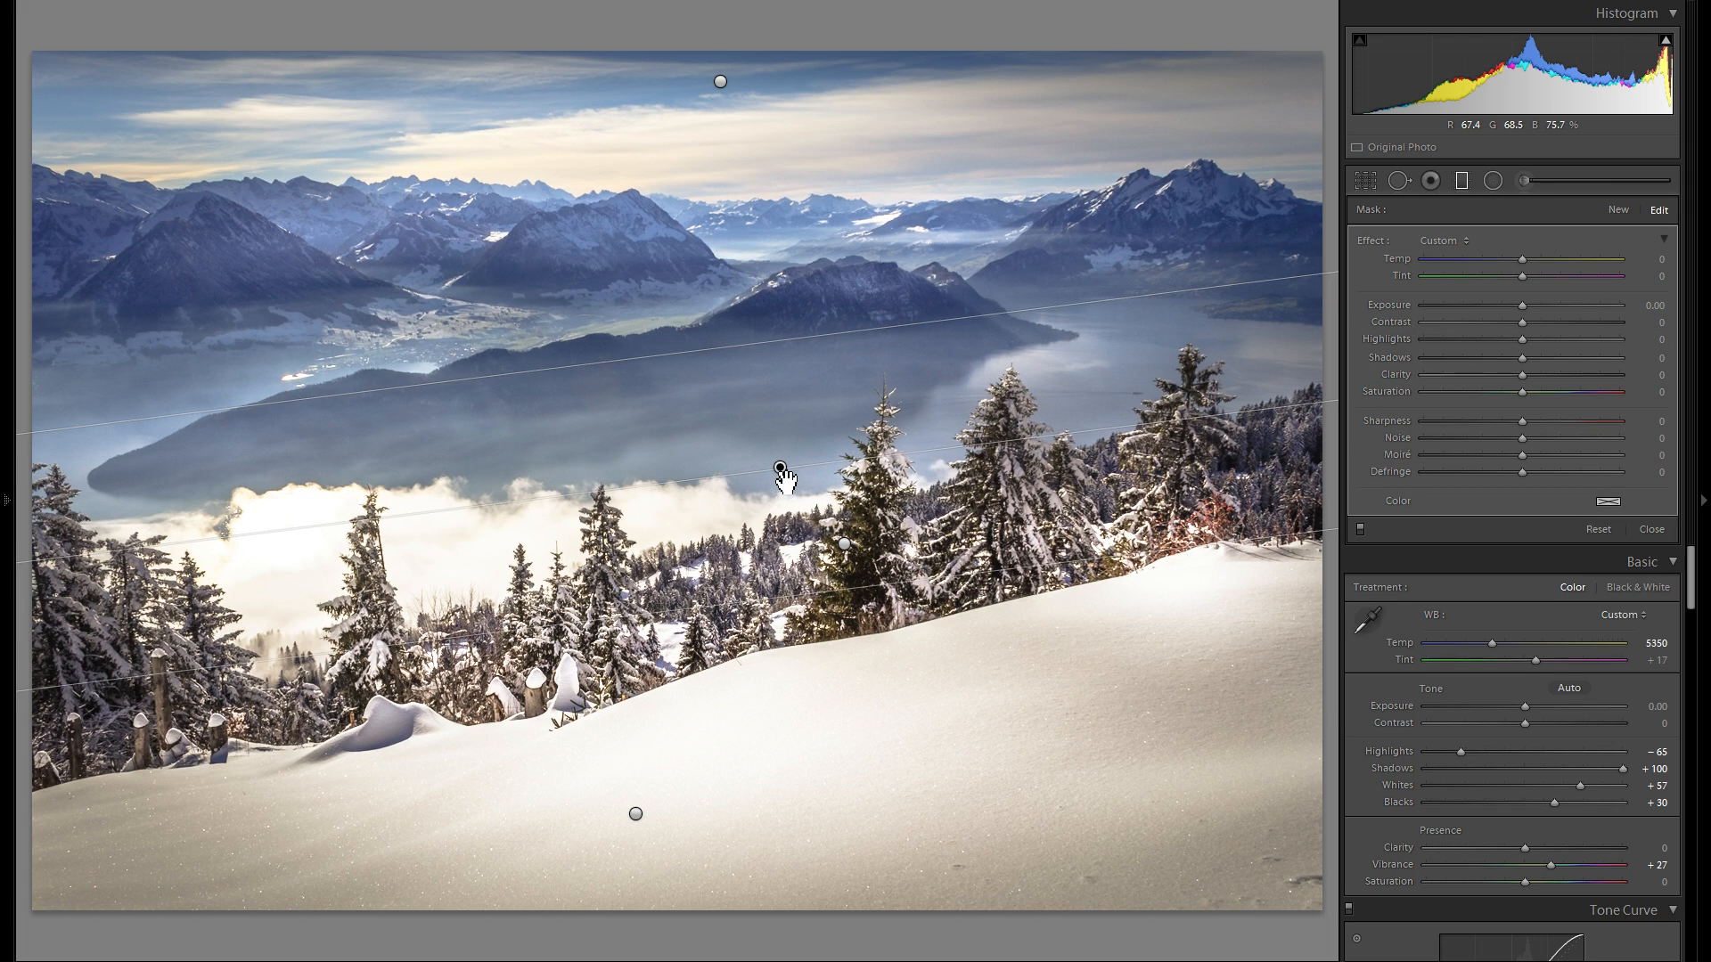
{"action": "left_click_drag", "start_coordinate": [780, 468], "coordinate": [777, 433]}
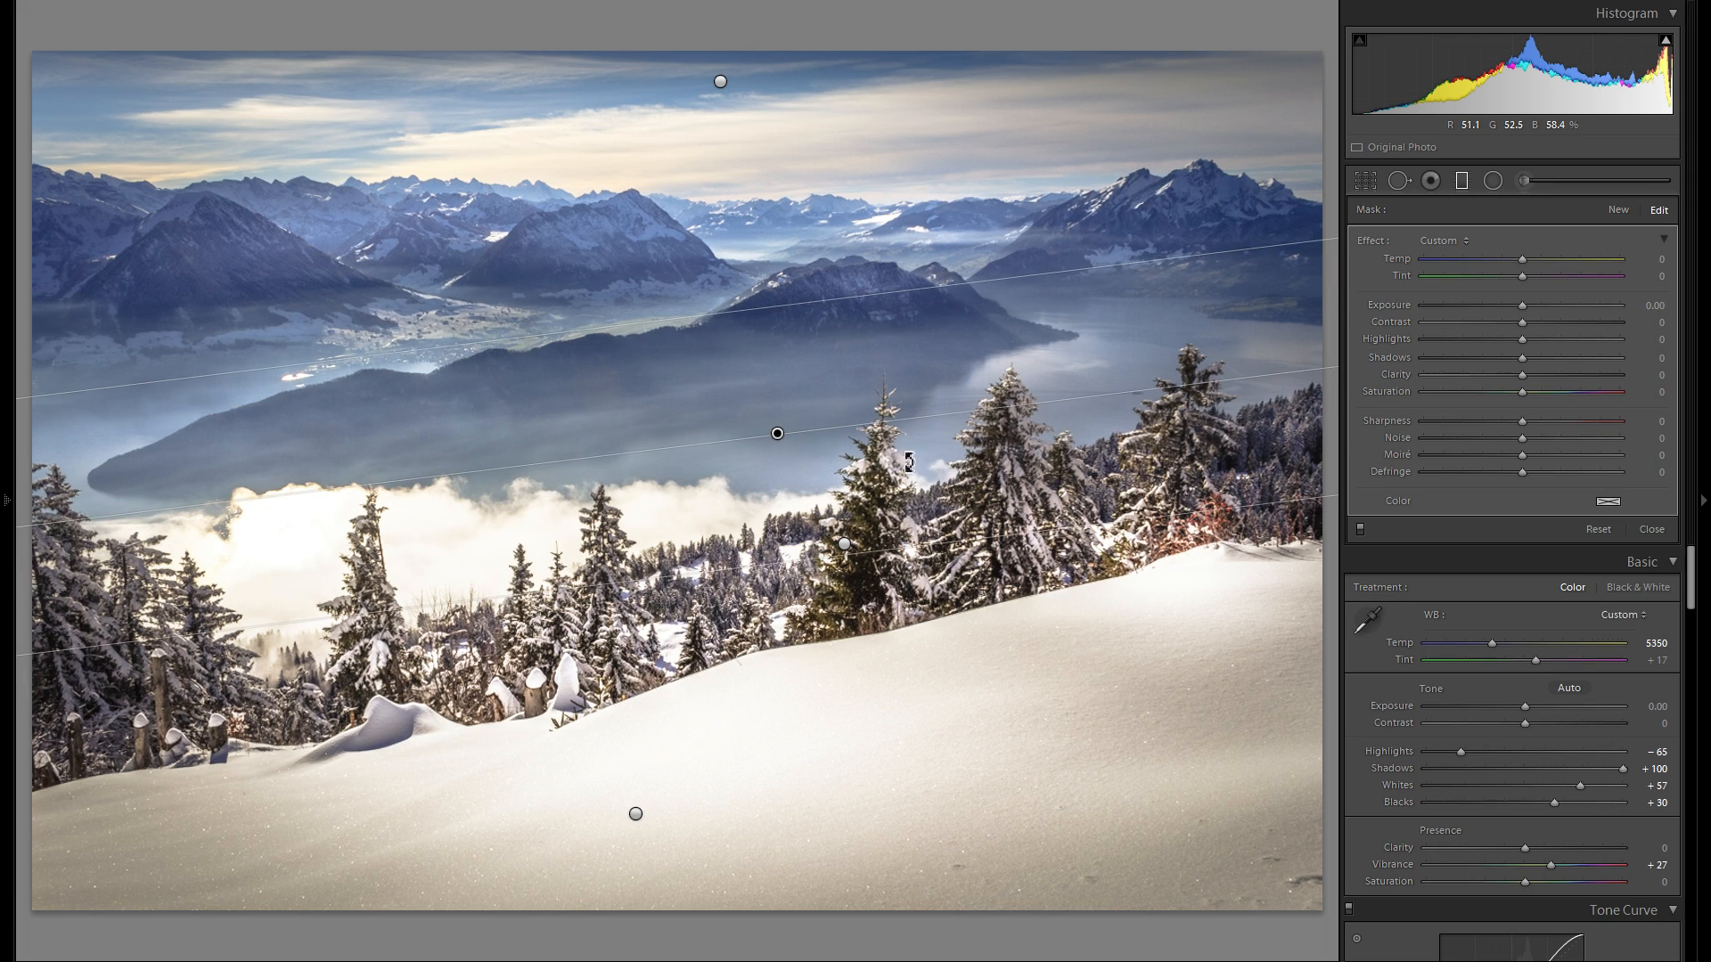
{"action": "left_click_drag", "start_coordinate": [777, 433], "coordinate": [772, 401]}
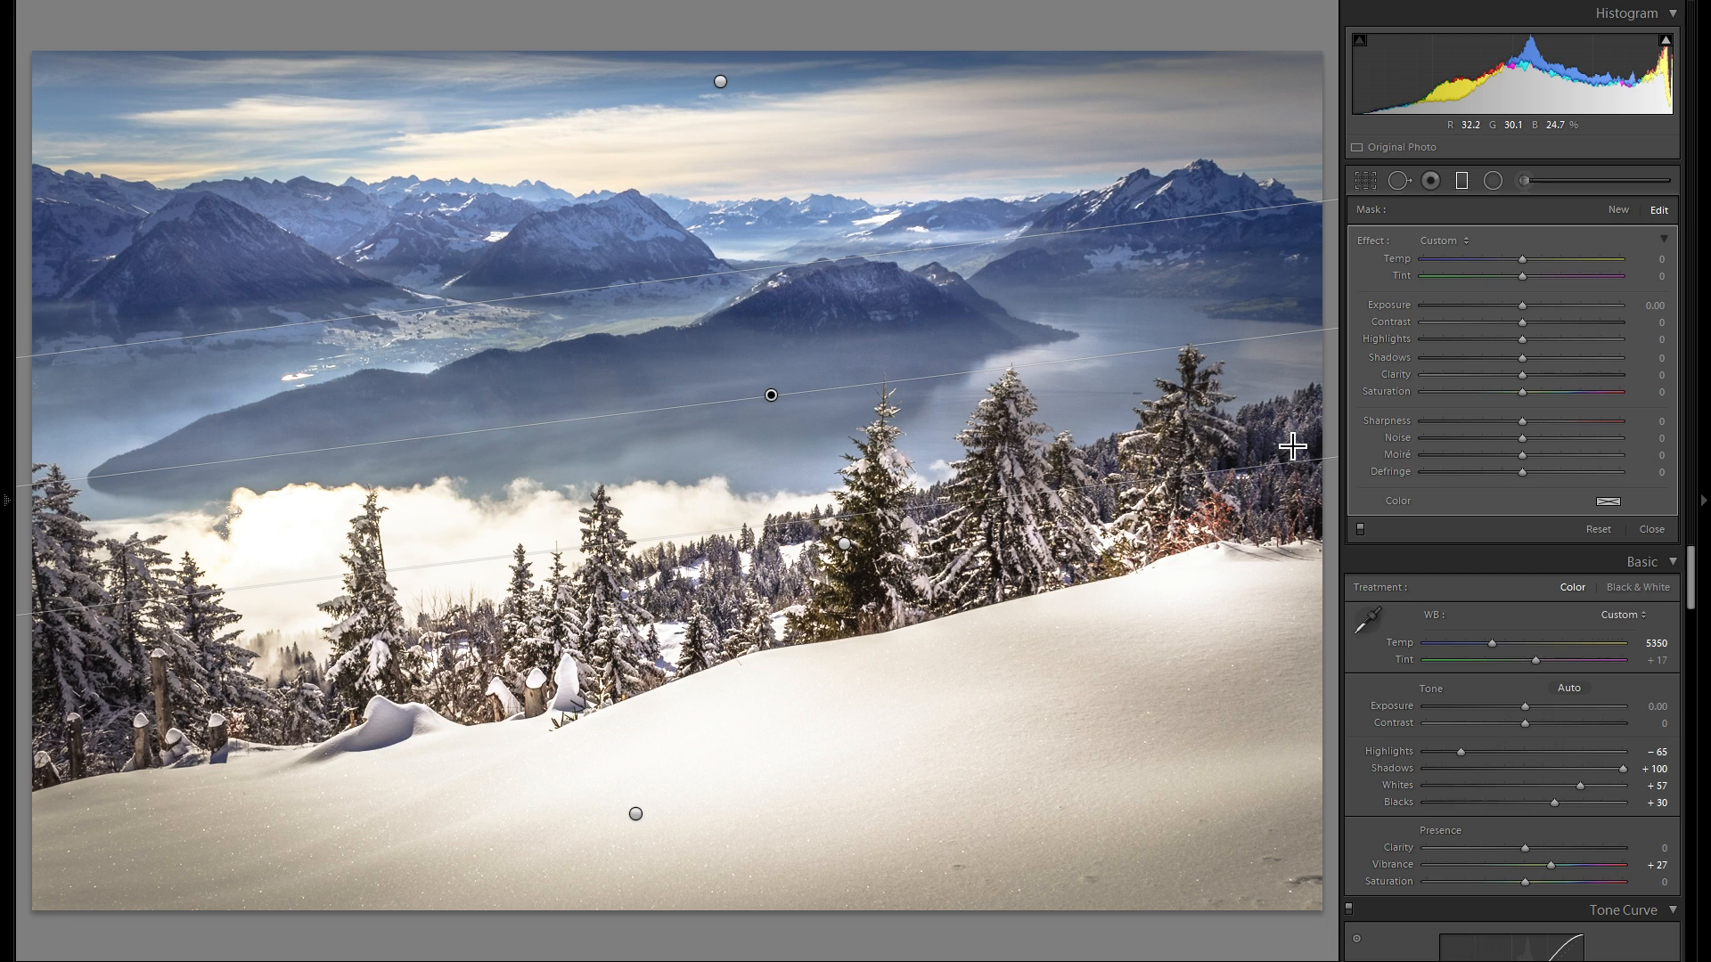
{"action": "left_click", "coordinate": [1483, 378]}
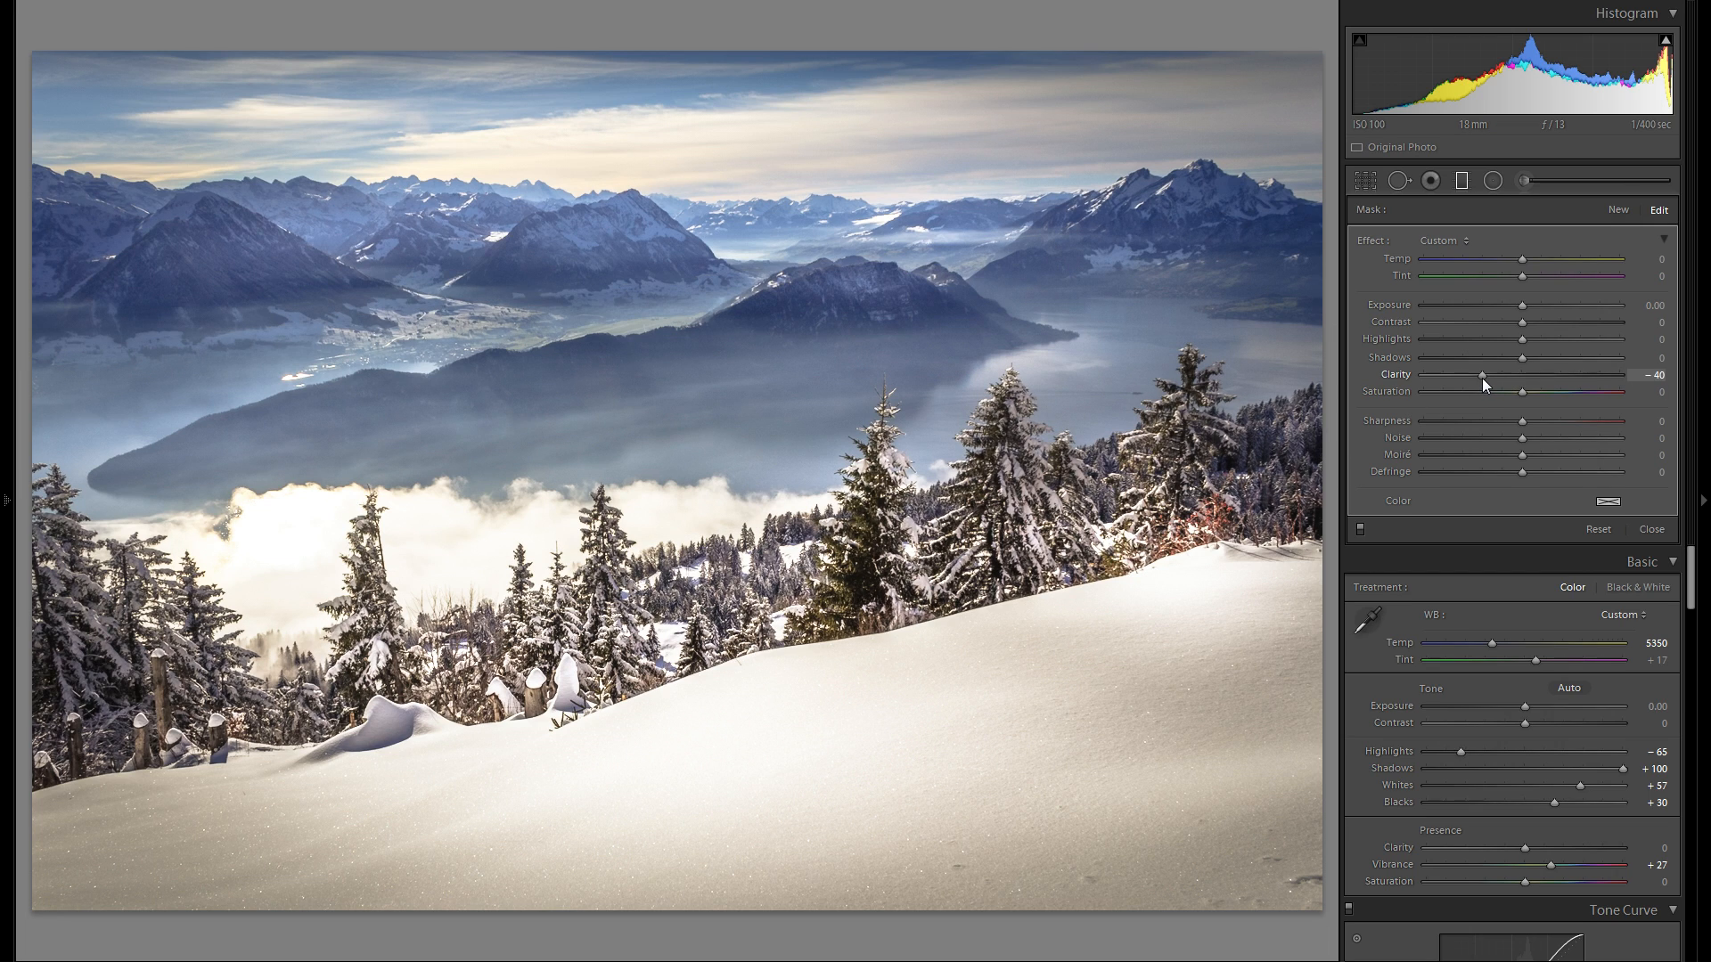
{"action": "double_click", "coordinate": [1398, 374]}
{"action": "left_click", "coordinate": [1493, 375]}
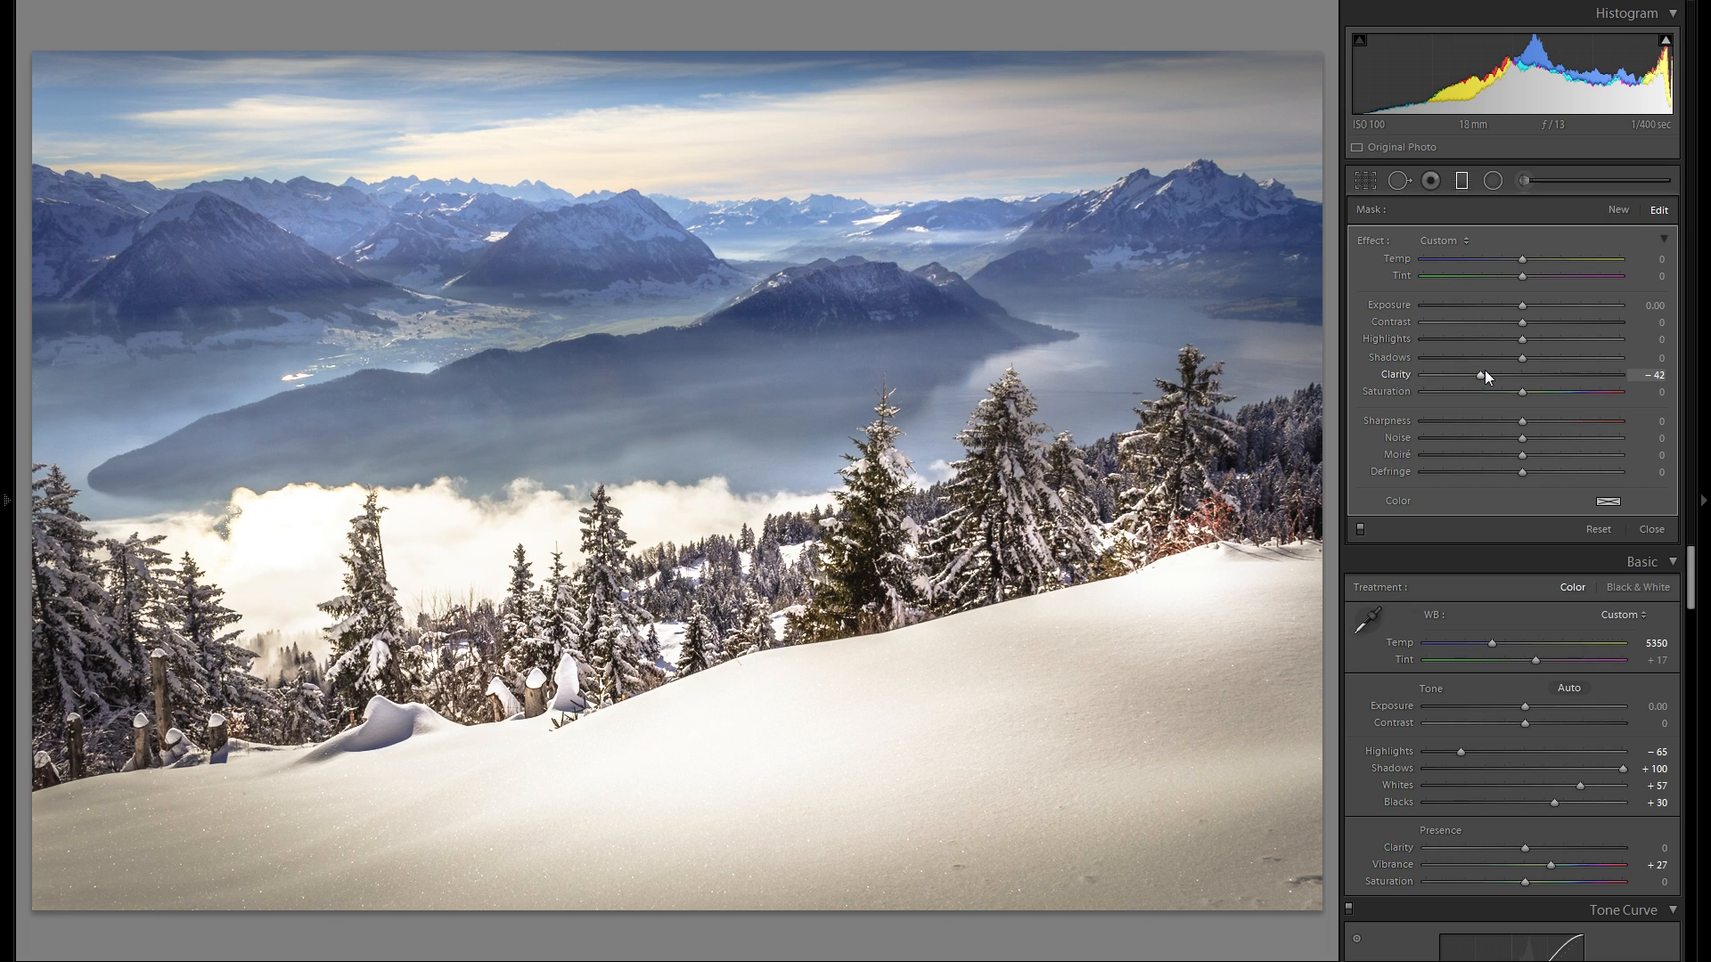
Compare the photo with and without all graduated filters, and close the graduated filter tool.
{"action": "left_click", "coordinate": [1360, 529]}
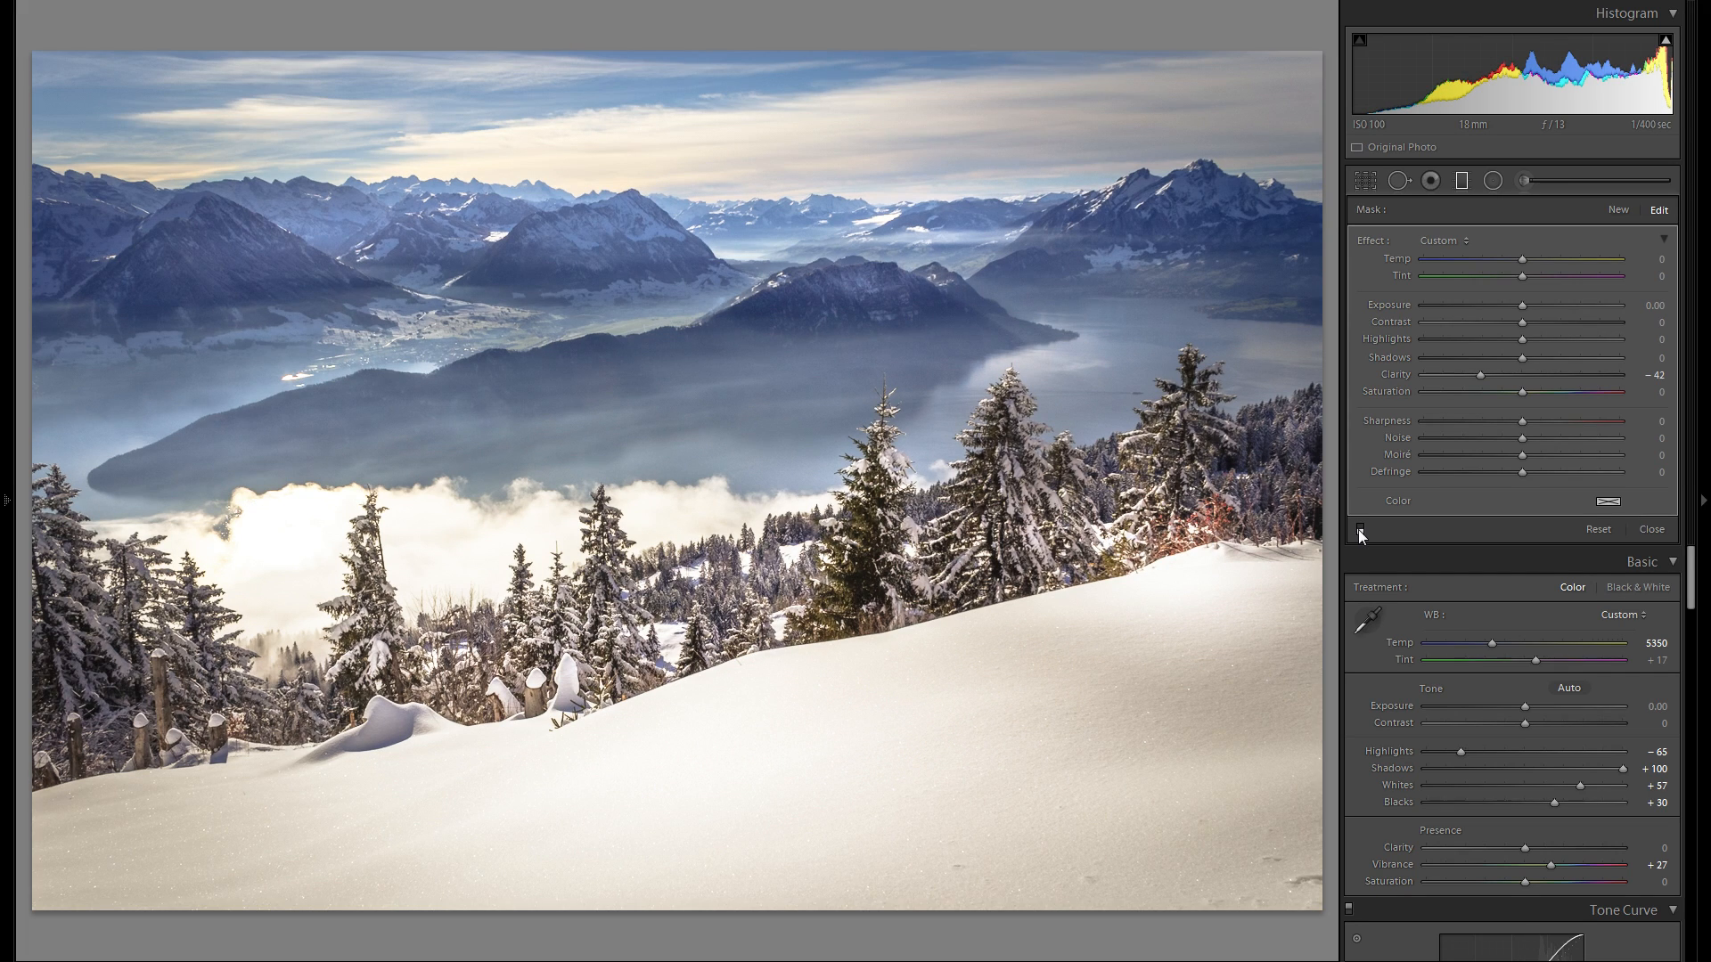
{"action": "left_click", "coordinate": [1360, 530]}
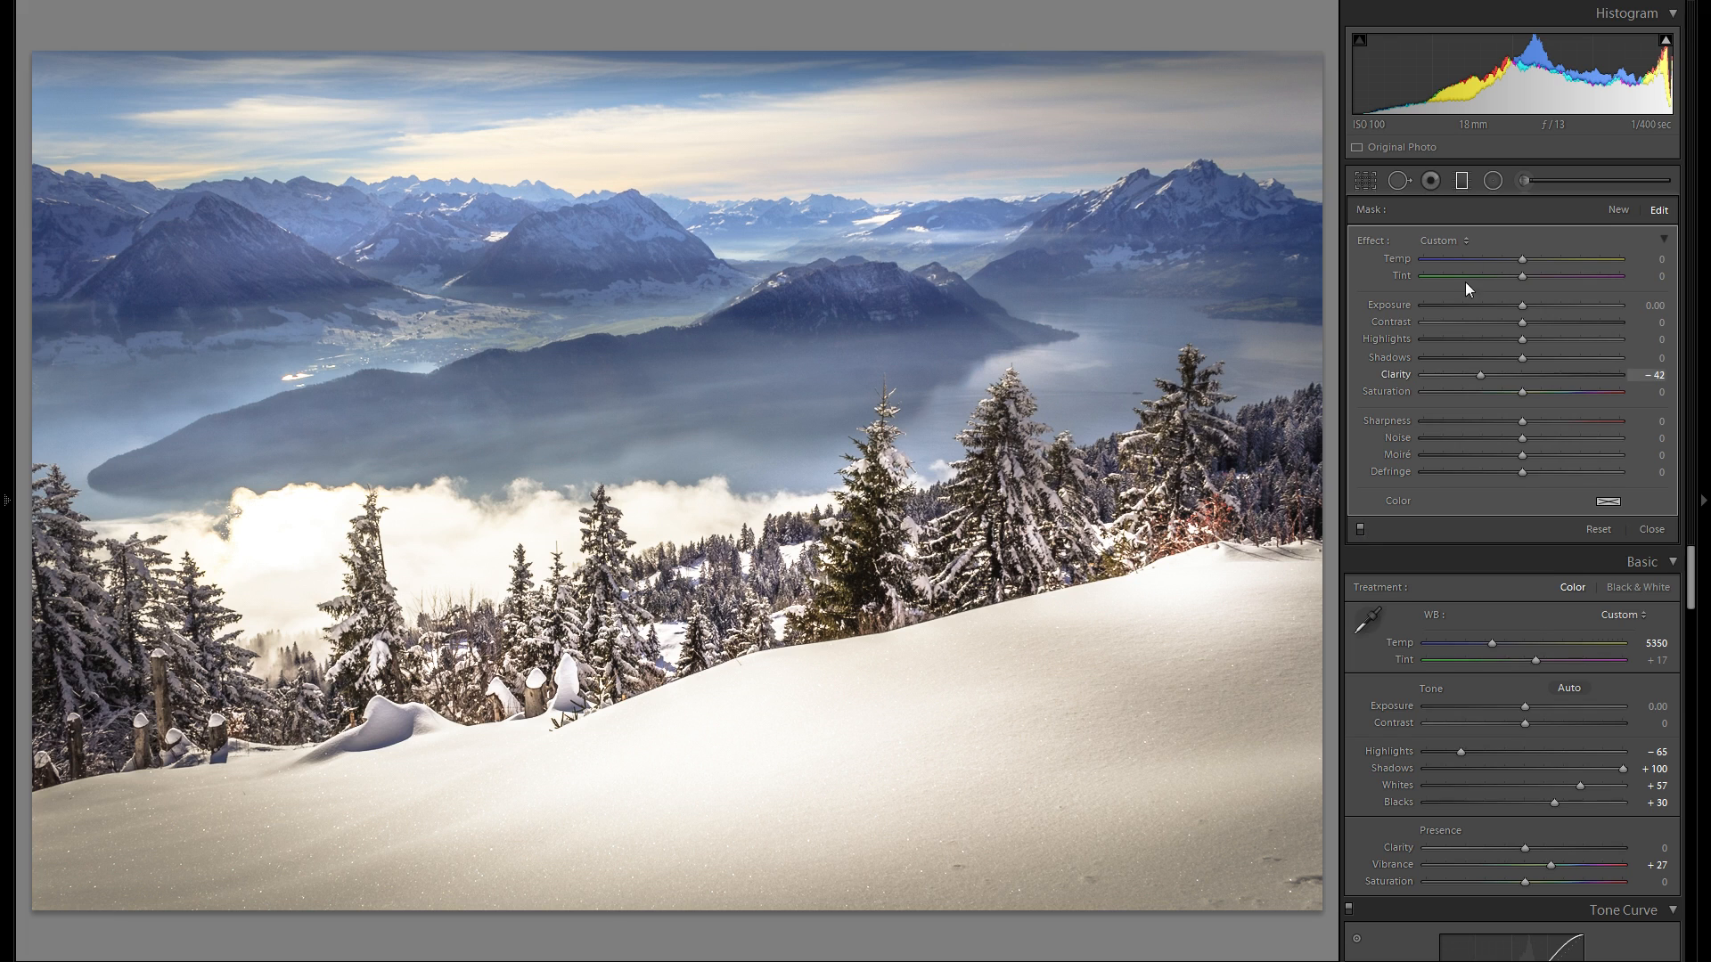
{"action": "left_click", "coordinate": [1462, 182]}
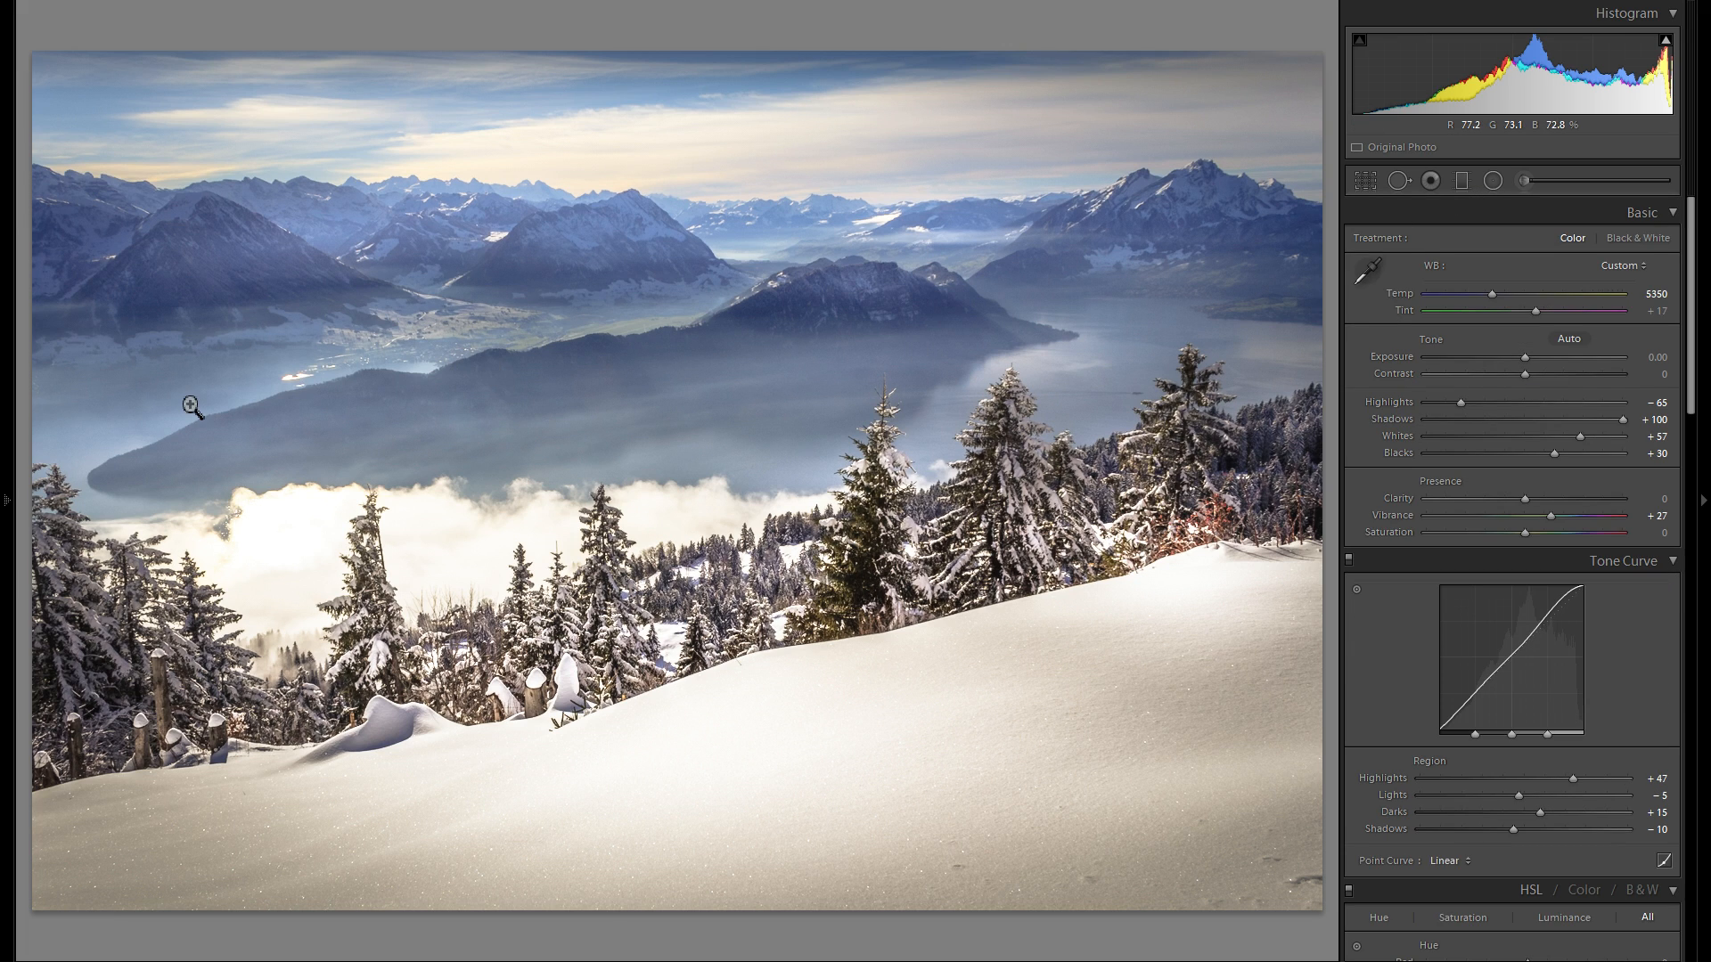
View the photo's original import state in the edit history and return to the latest edit.
{"action": "left_click", "coordinate": [11, 416]}
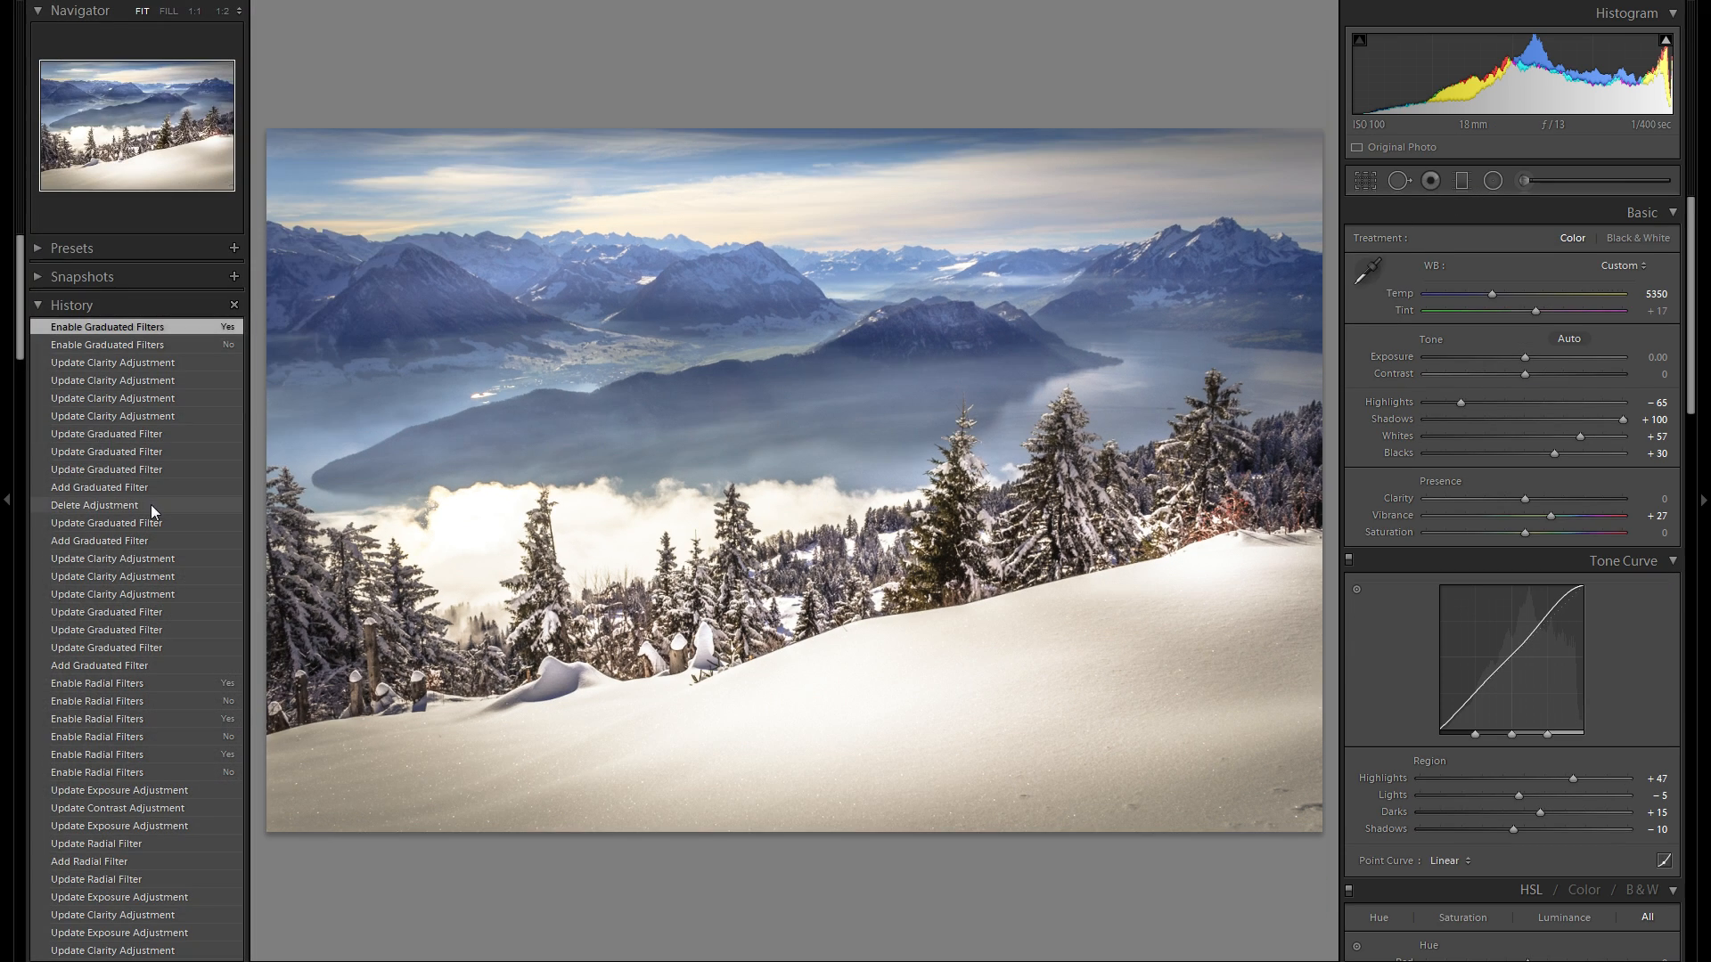
{"action": "scroll", "coordinate": [172, 606], "scroll_direction": "down", "scroll_amount": 5}
{"action": "scroll", "coordinate": [173, 607], "scroll_direction": "down", "scroll_amount": 20}
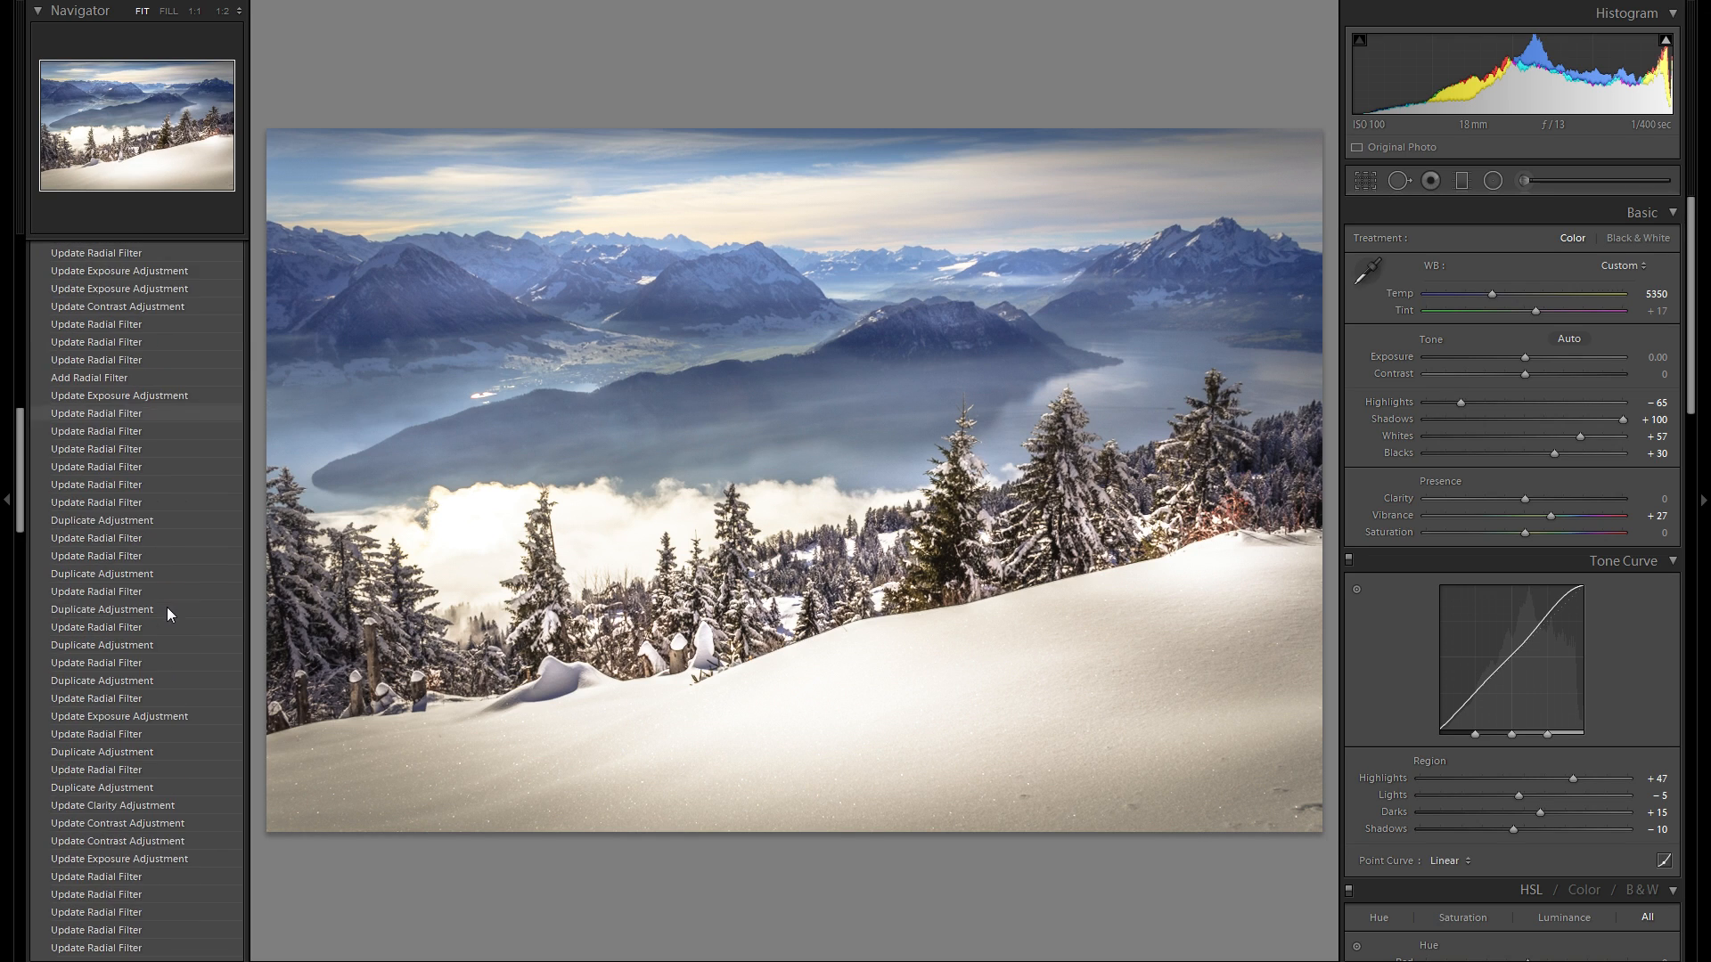
{"action": "scroll", "coordinate": [139, 644], "scroll_direction": "down", "scroll_amount": 6}
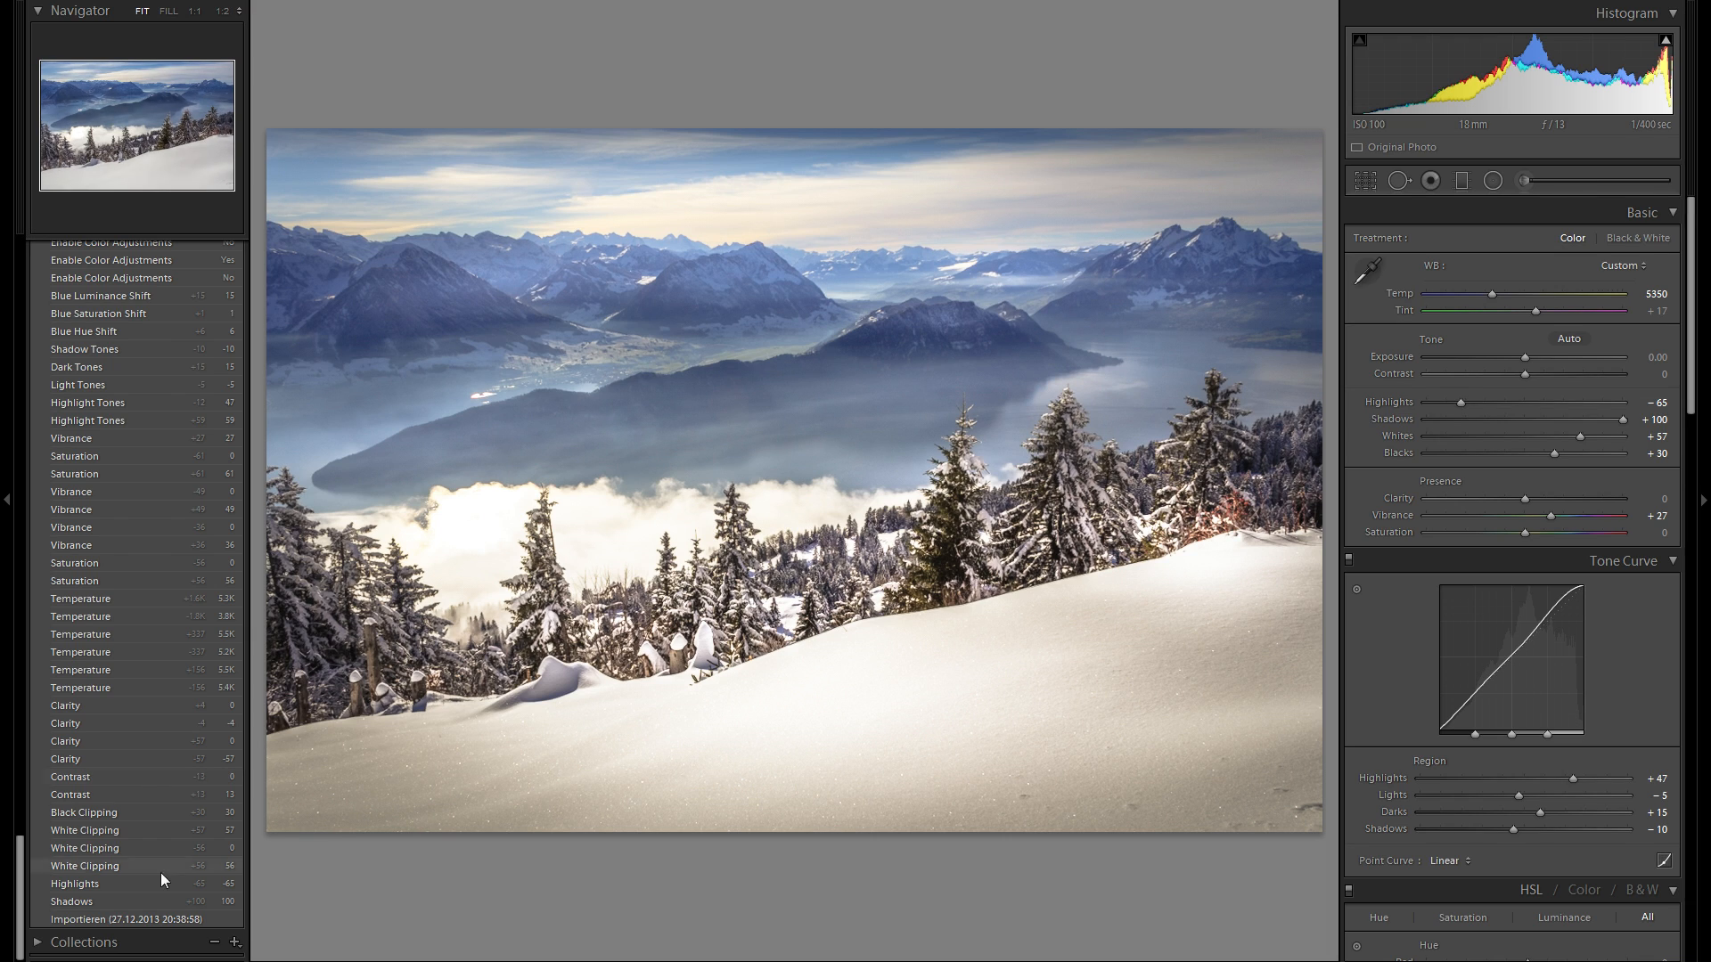
{"action": "left_click", "coordinate": [155, 919]}
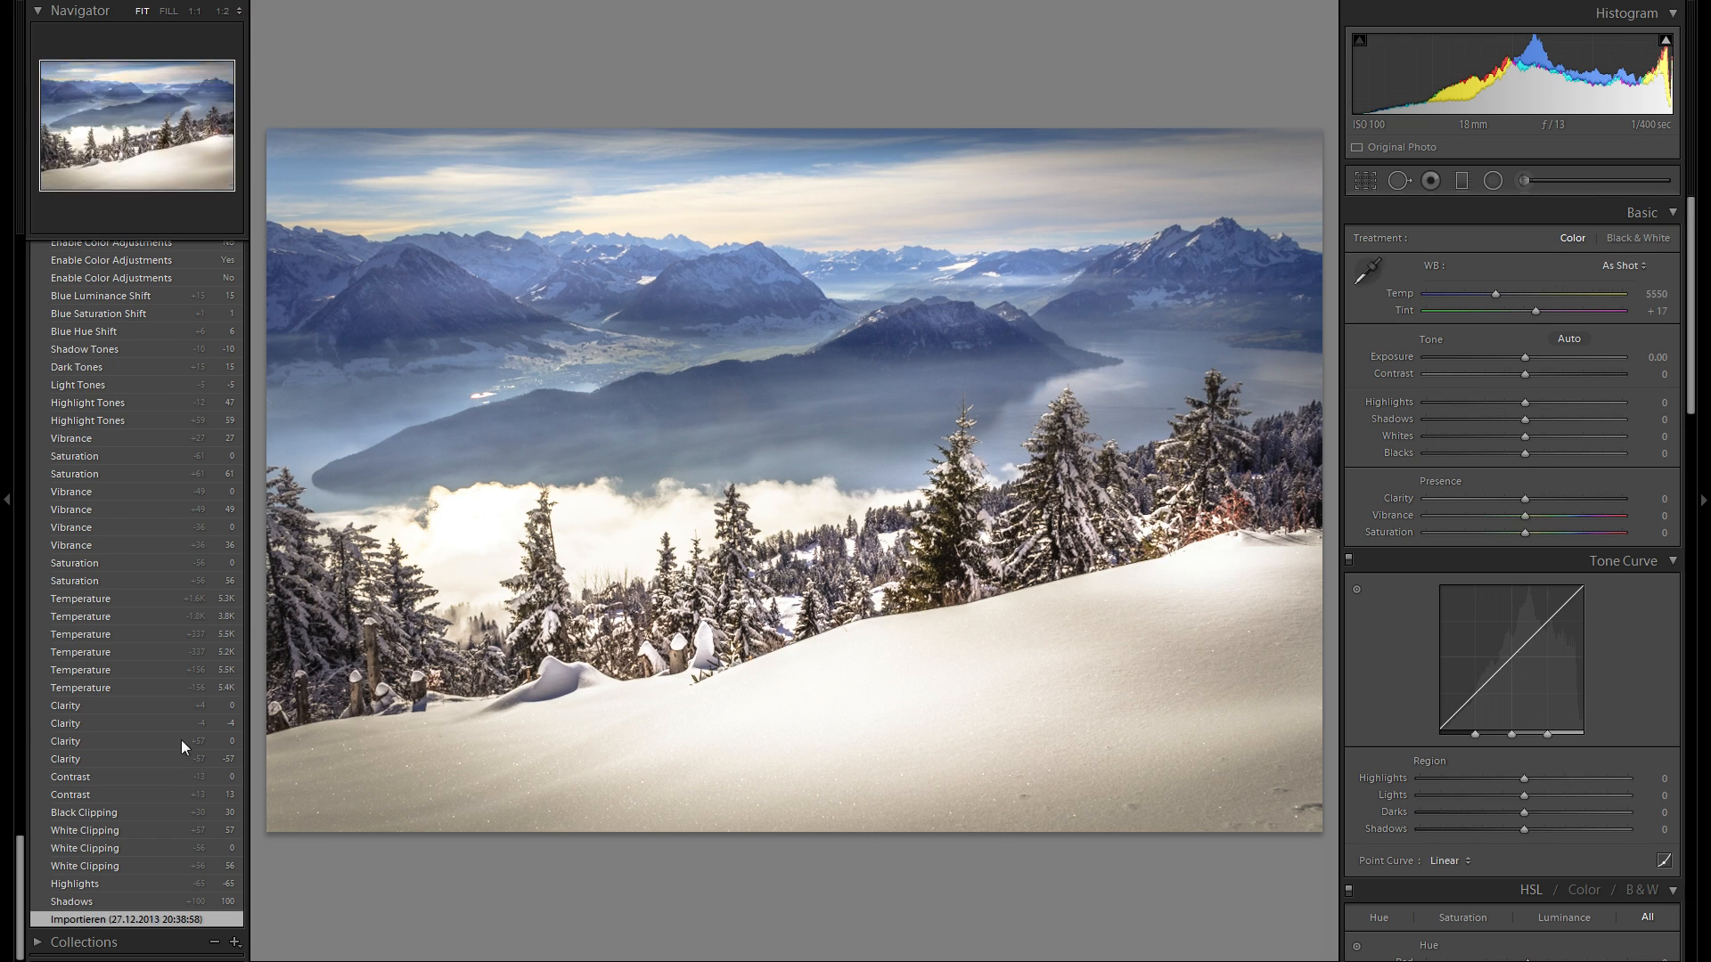
{"action": "scroll", "coordinate": [177, 722], "scroll_direction": "up", "scroll_amount": 10}
{"action": "scroll", "coordinate": [174, 674], "scroll_direction": "up", "scroll_amount": 10}
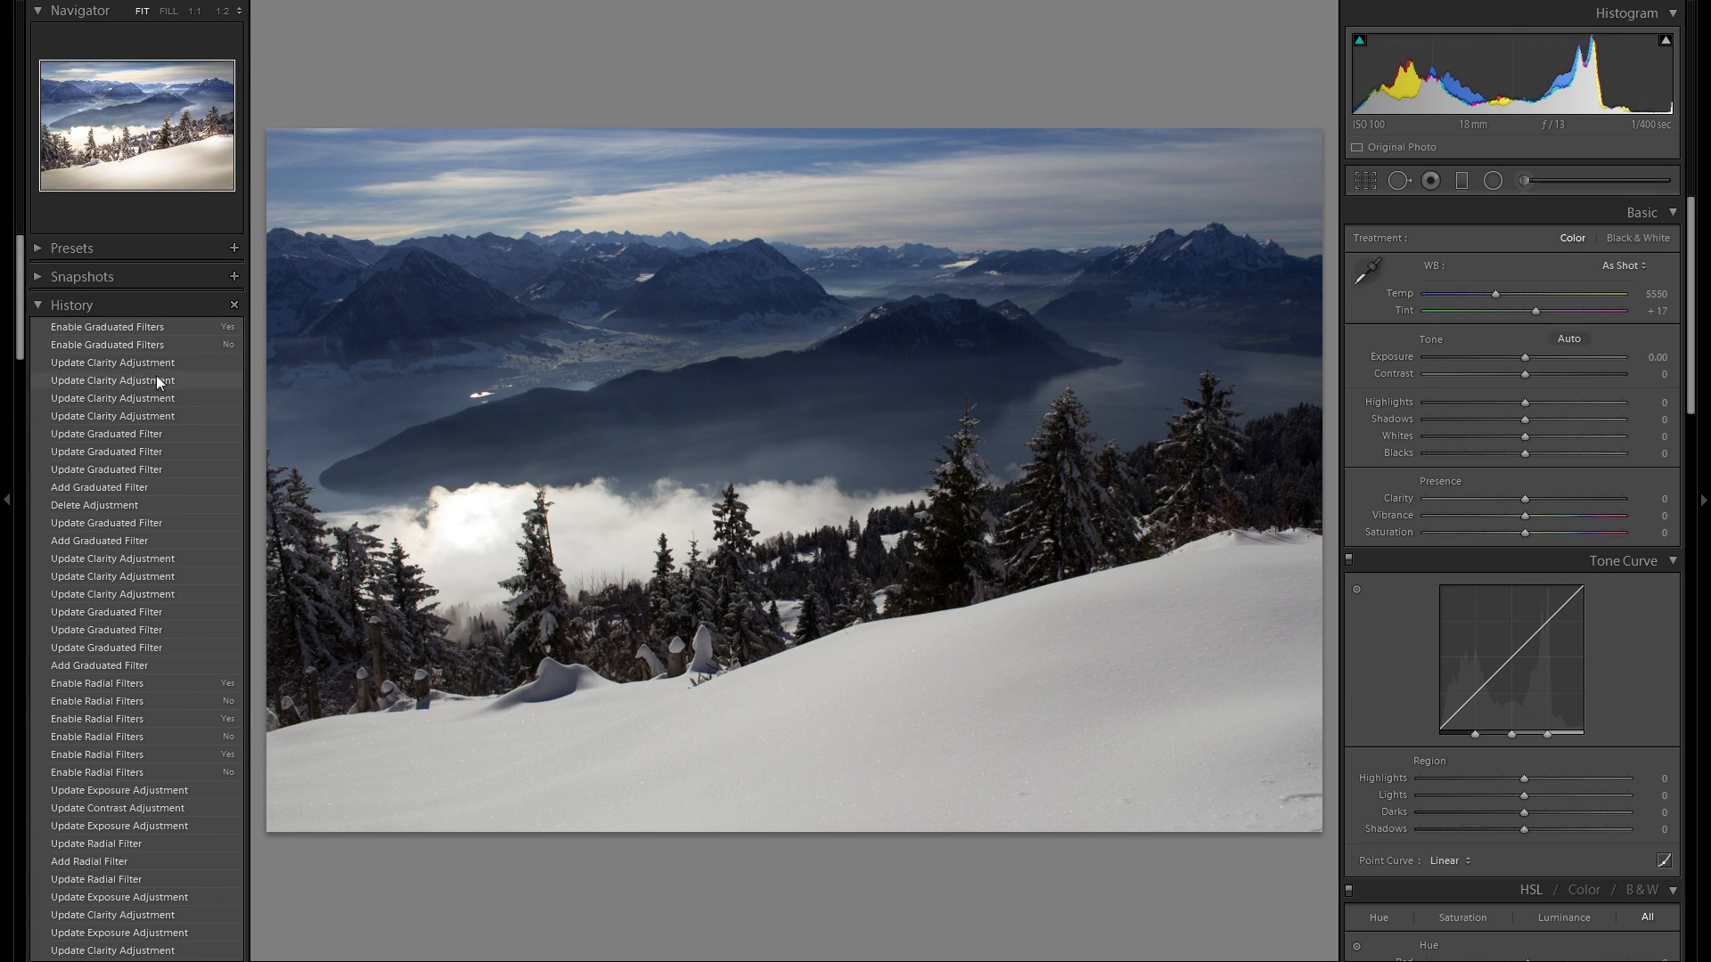
{"action": "left_click", "coordinate": [148, 328]}
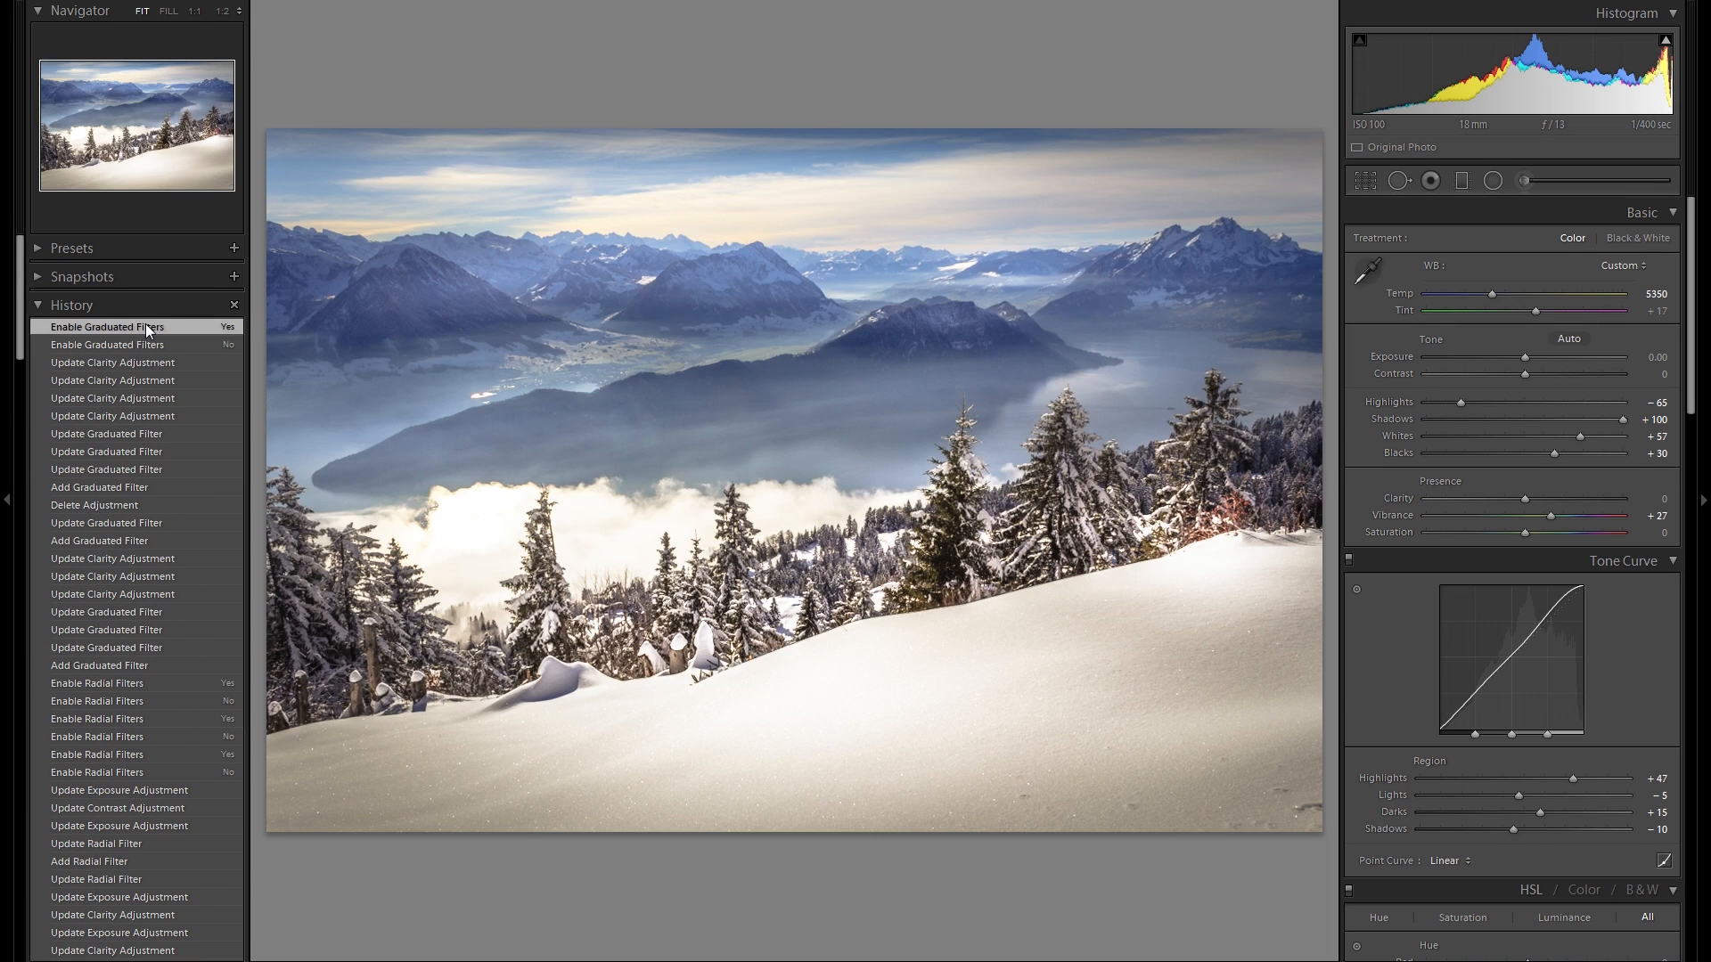
Hide the edit history and show the photo in a split before/after view.
{"action": "key", "text": "F7"}
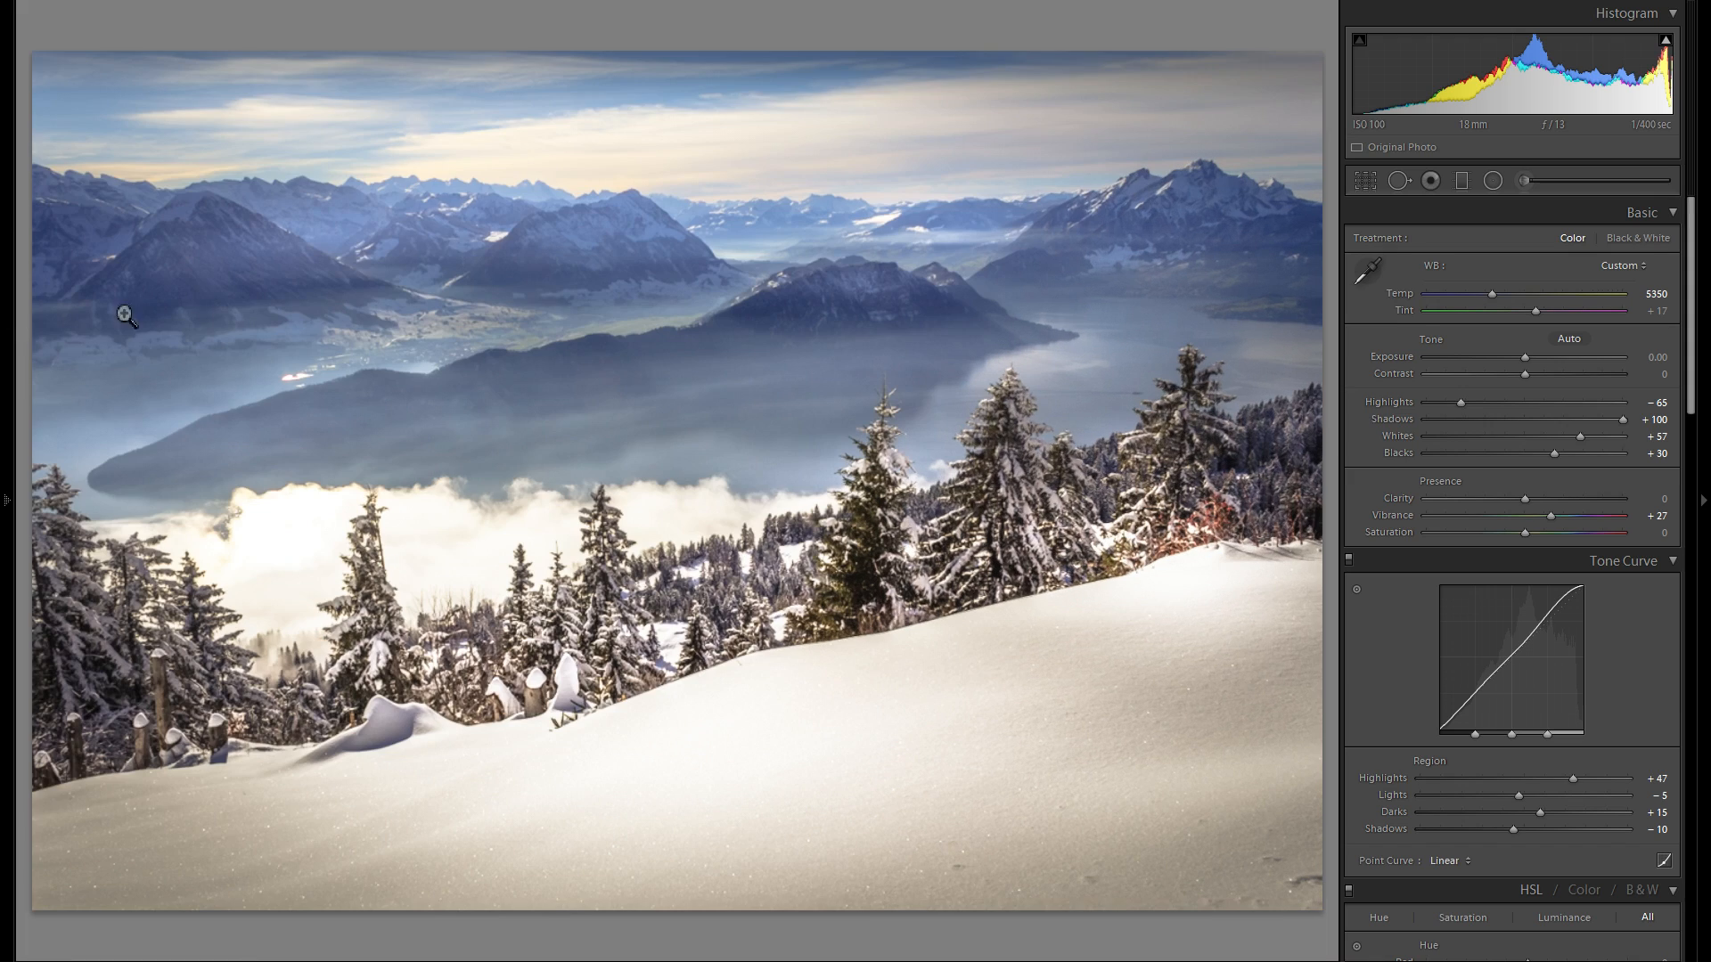
{"action": "key", "text": "shift+y"}
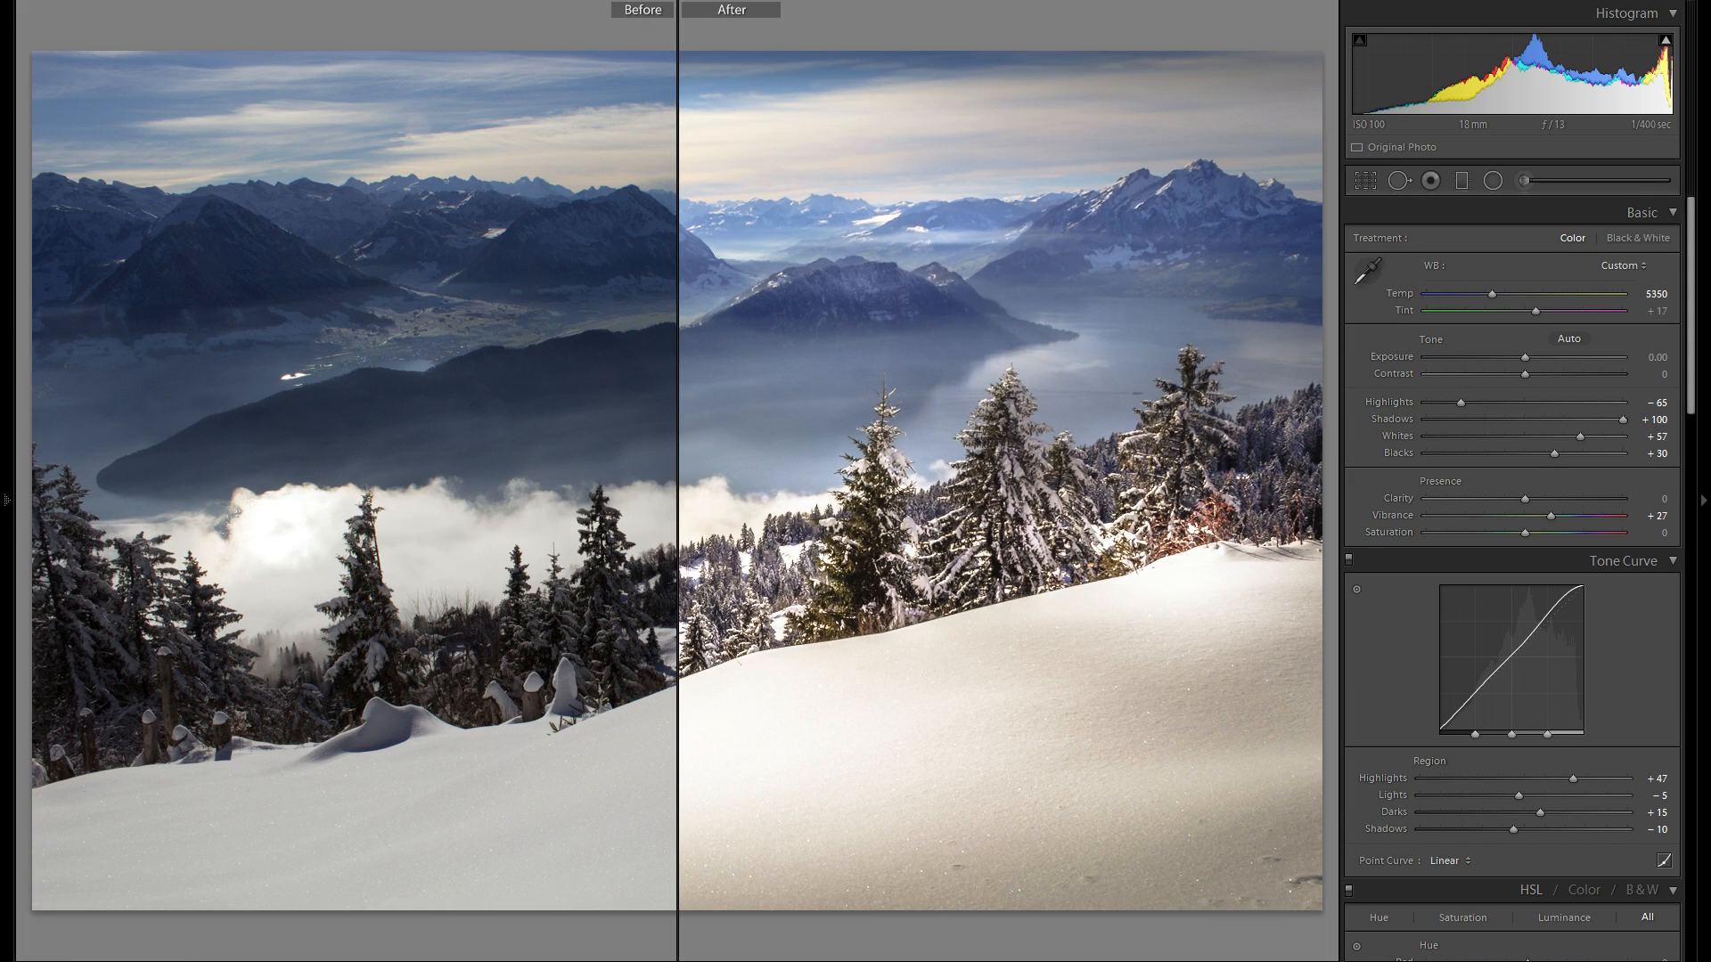